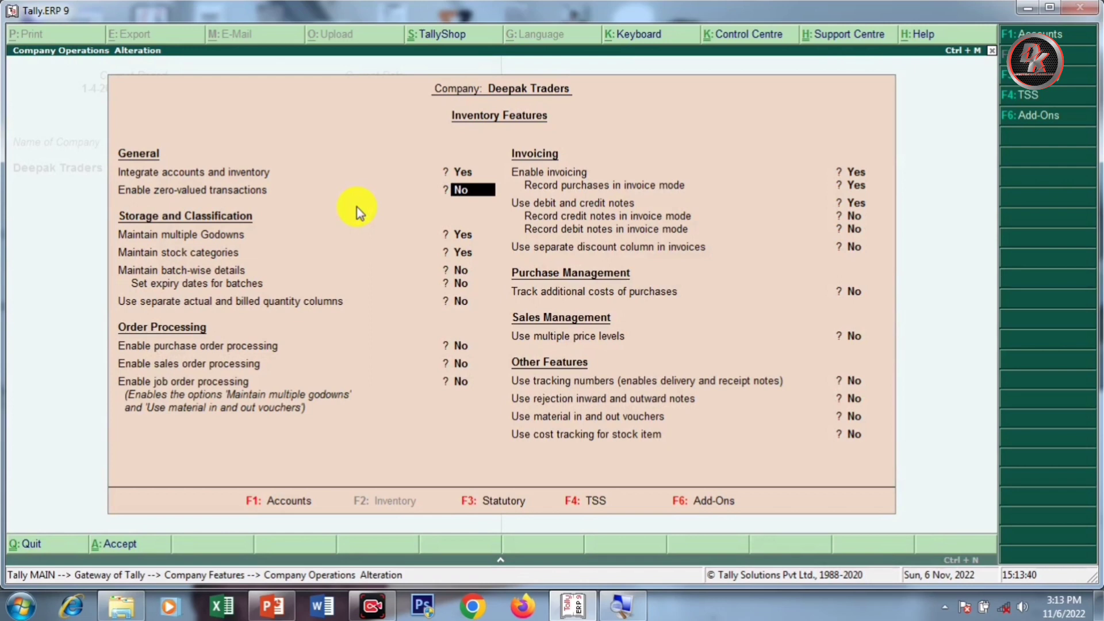
Step: Enable purchase order processing and sales order processing in the company's inventory features
{"action": "key", "text": "Return"}
{"action": "key", "text": "Return"}
{"action": "key", "text": "Return"}
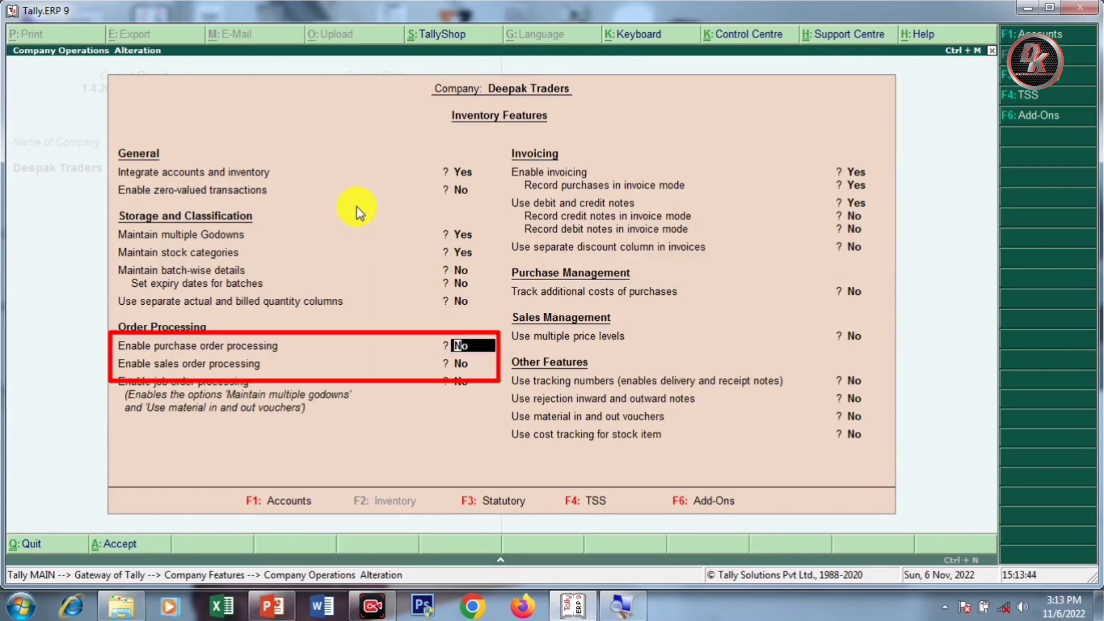
{"action": "key", "text": "y"}
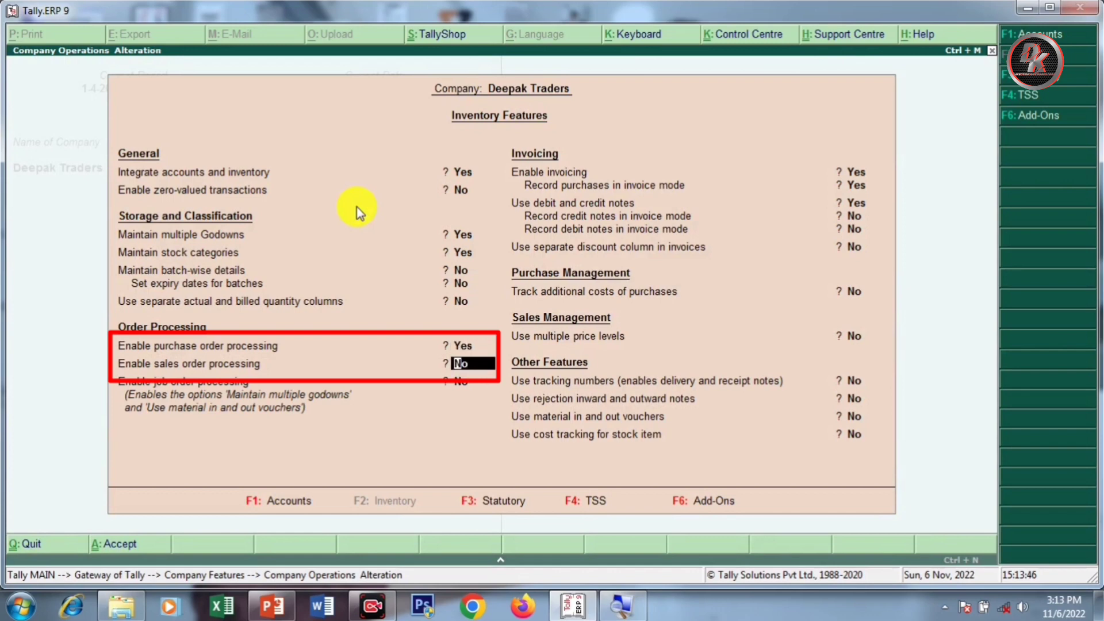
{"action": "key", "text": "y"}
{"action": "key", "text": "Return"}
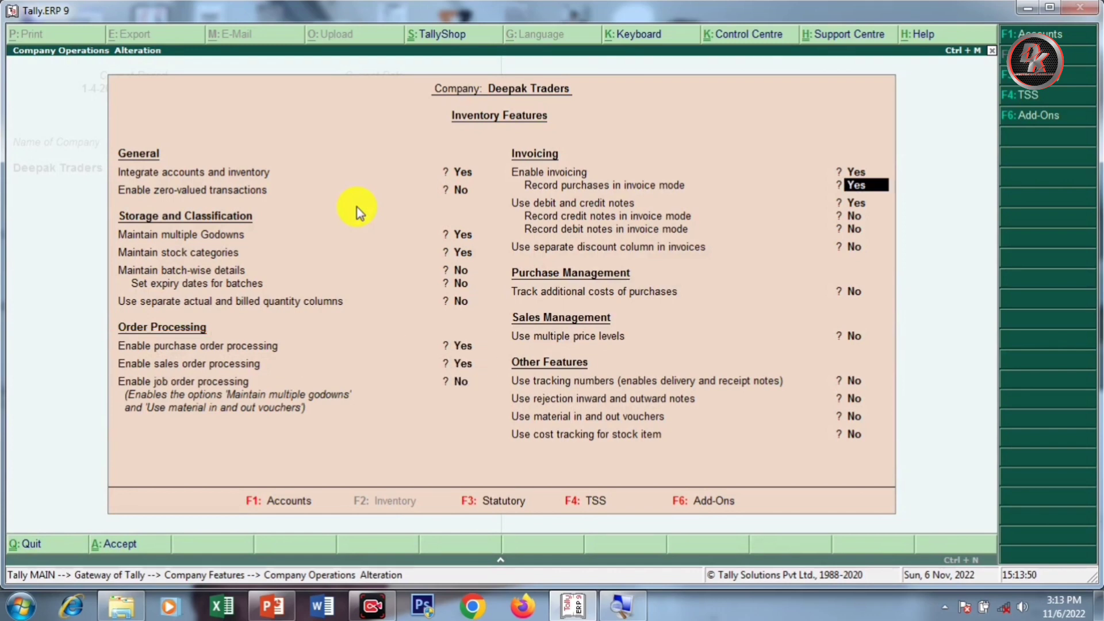
Step: Enable tracking numbers and rejection inward and outward notes, save the inventory features, and return to the Gateway of Tally
{"action": "key", "text": "Return"}
{"action": "key", "text": "Return"}
{"action": "key", "text": "Return"}
{"action": "key", "text": "Return"}
{"action": "key", "text": "Return"}
{"action": "key", "text": "Return"}
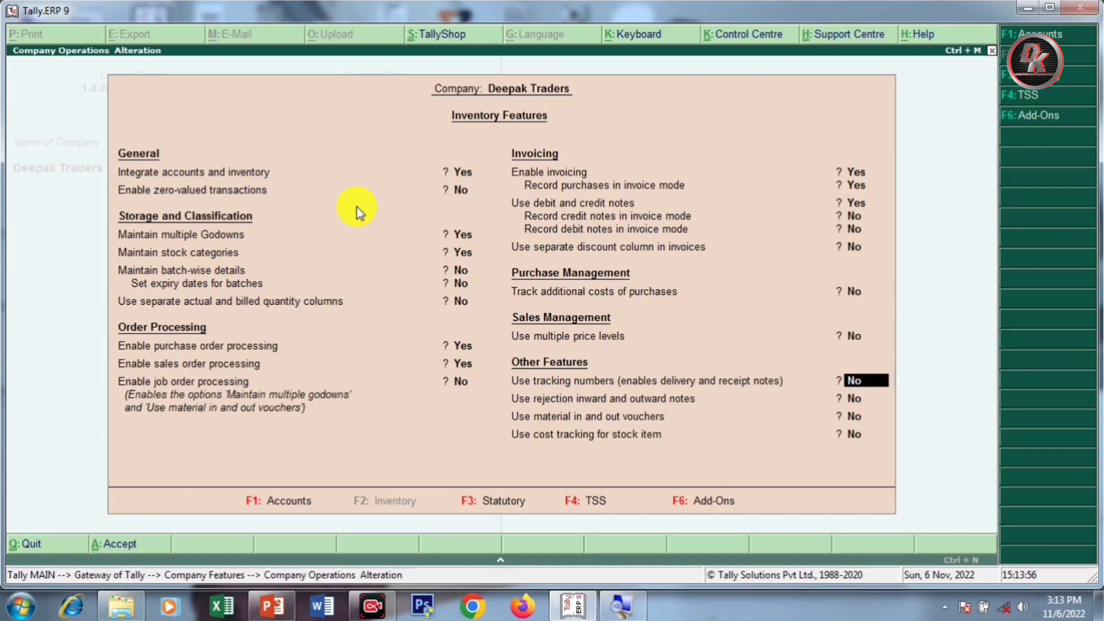
{"action": "key", "text": "y"}
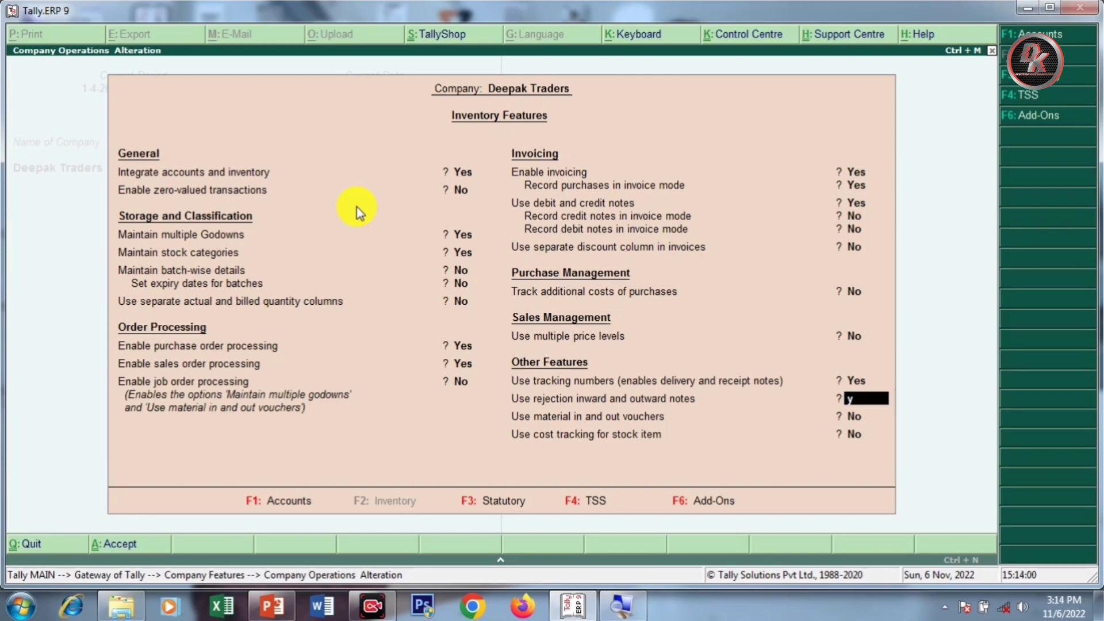
{"action": "key", "text": "y"}
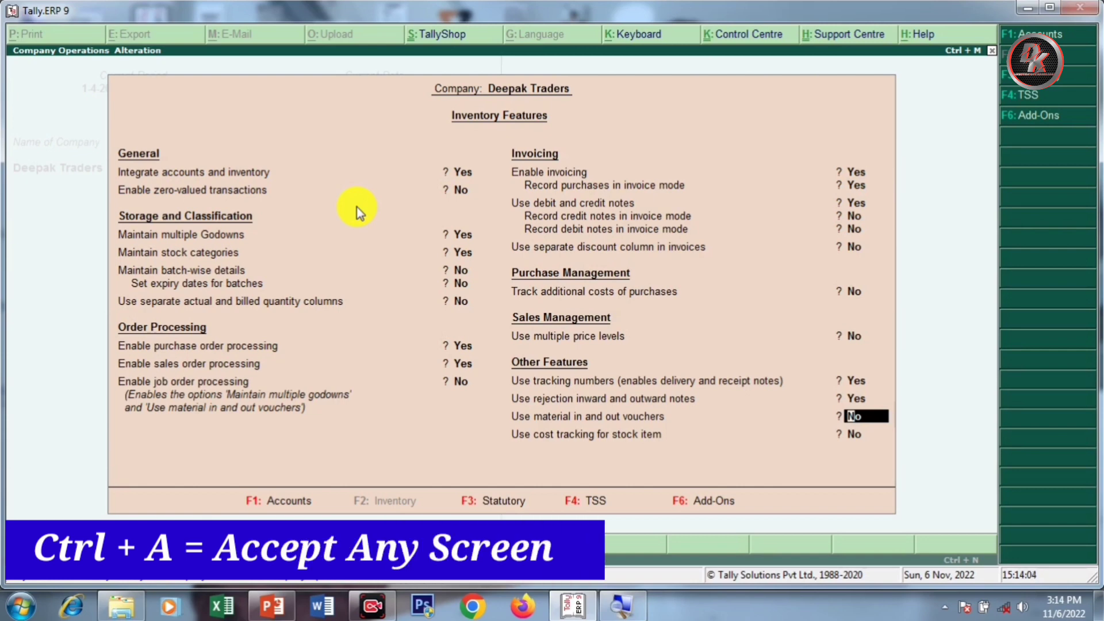
{"action": "key", "text": "ctrl+a"}
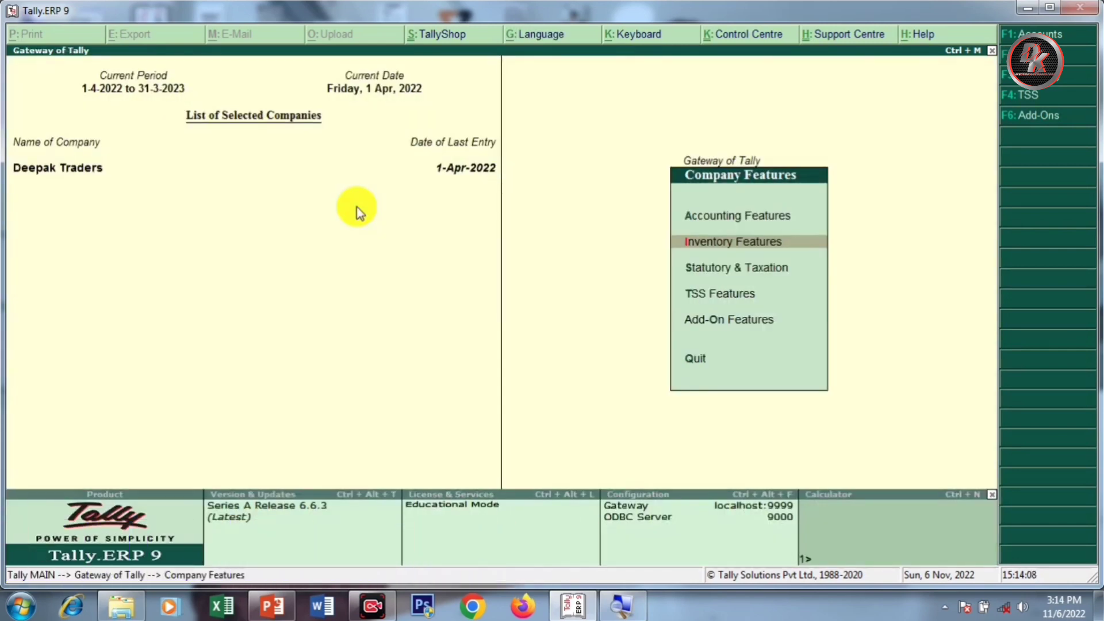
{"action": "key", "text": "Escape"}
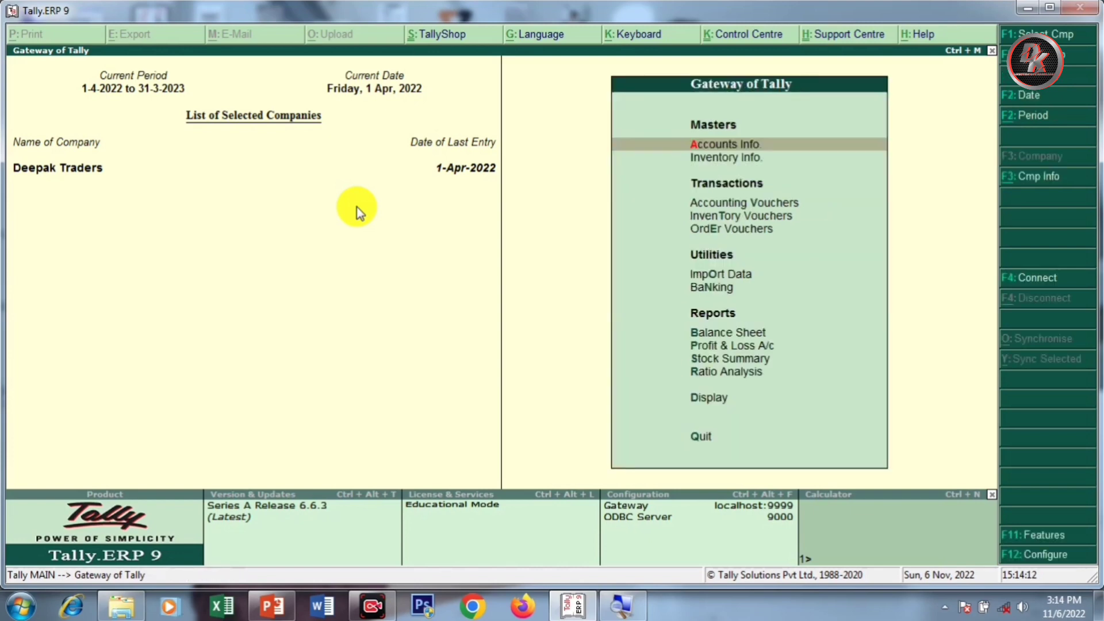
Step: Open order voucher creation and switch the voucher type to Purchase Order
{"action": "key", "text": "Down"}
{"action": "key", "text": "Down"}
{"action": "key", "text": "Down"}
{"action": "key", "text": "Down"}
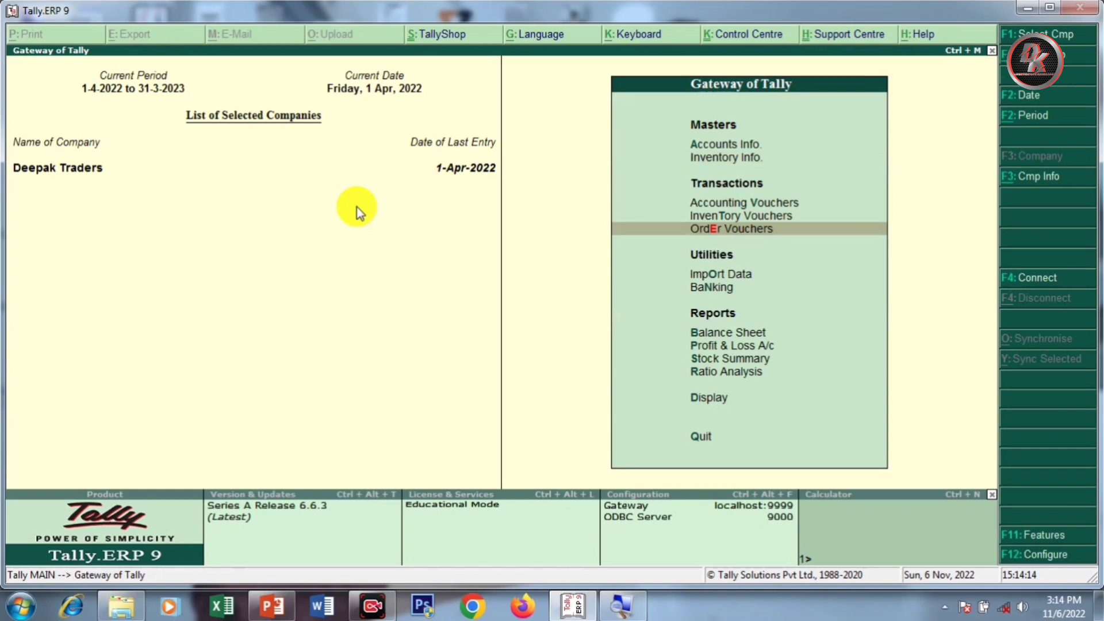
{"action": "key", "text": "Up"}
{"action": "key", "text": "Up"}
{"action": "key", "text": "Down"}
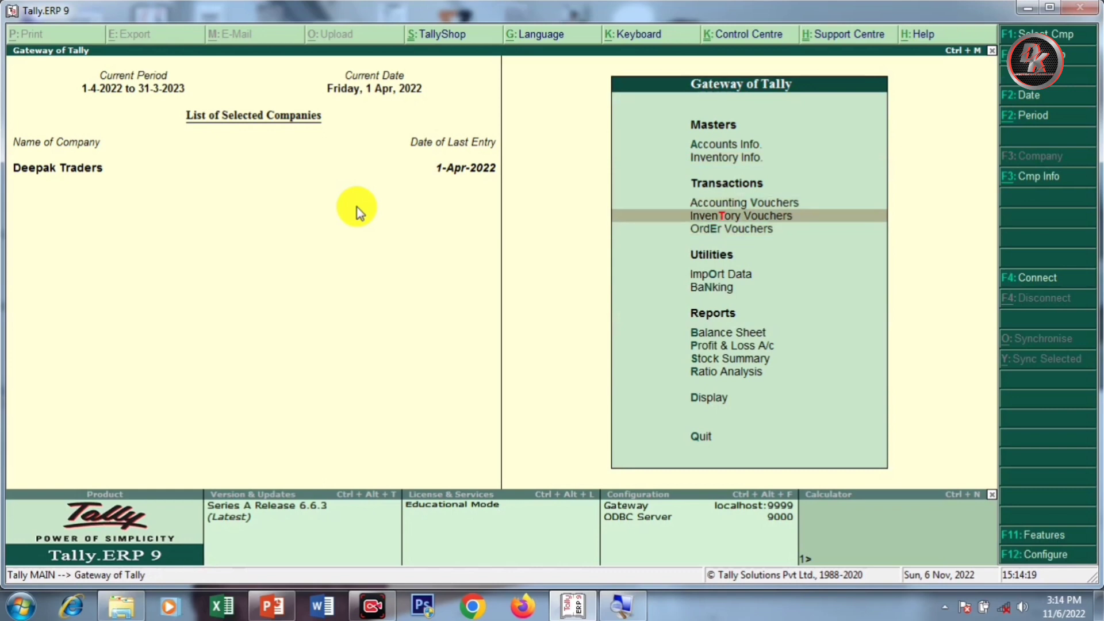
{"action": "key", "text": "Down"}
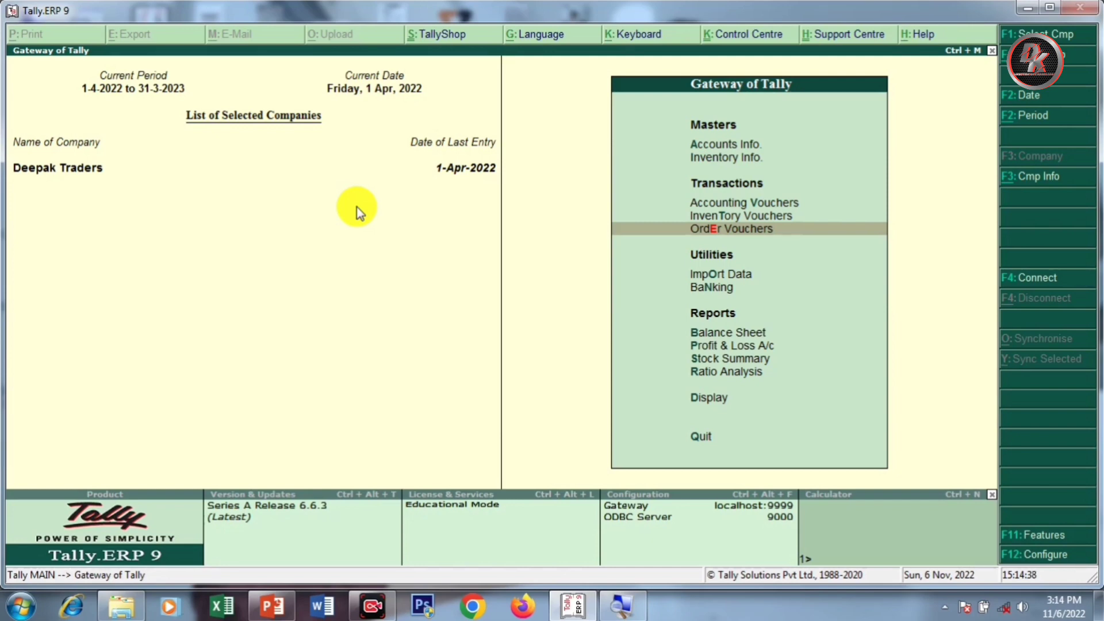
{"action": "key", "text": "Up"}
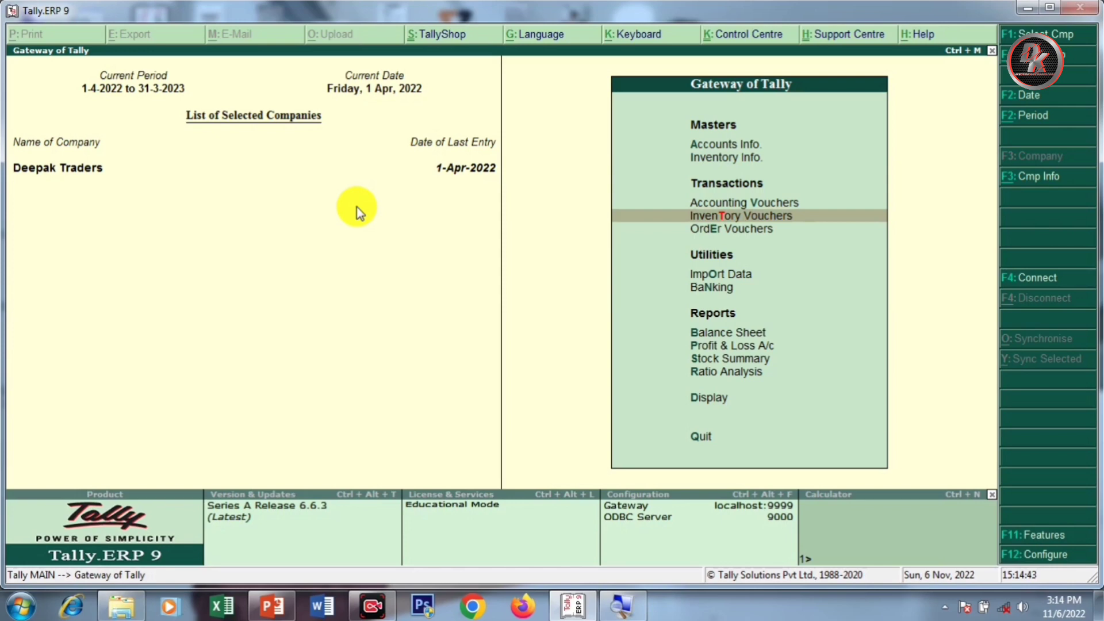
{"action": "key", "text": "Down"}
{"action": "key", "text": "Return"}
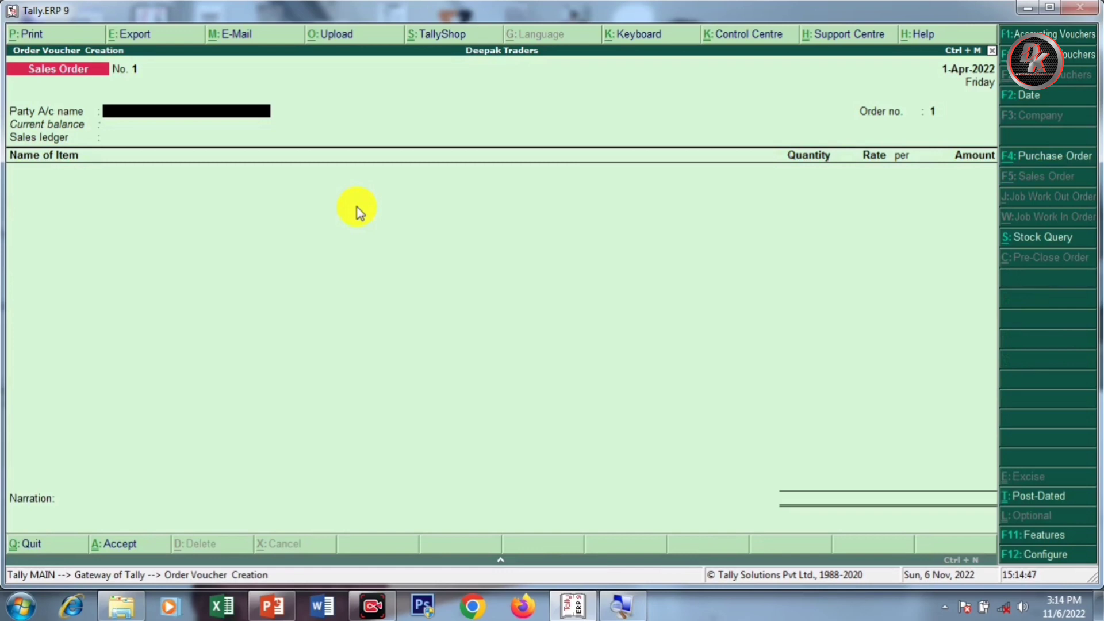
{"action": "key", "text": "alt+F4"}
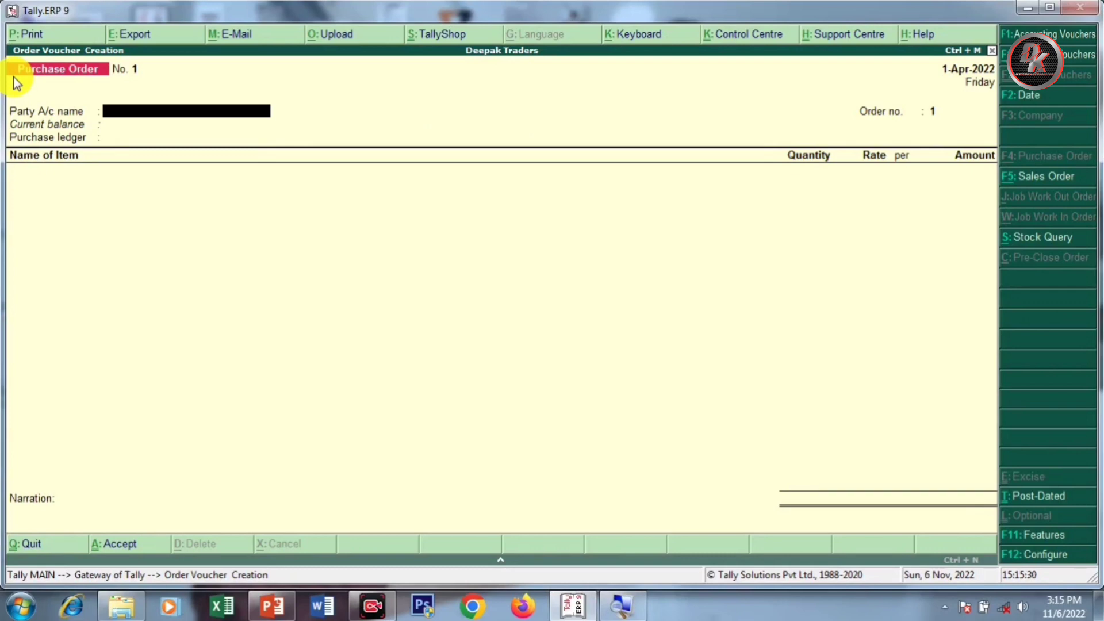
Step: Select Naaz Elextronics (Creditors) as the purchase order's party and accept its supplier, order and receipt details
{"action": "key", "text": "space"}
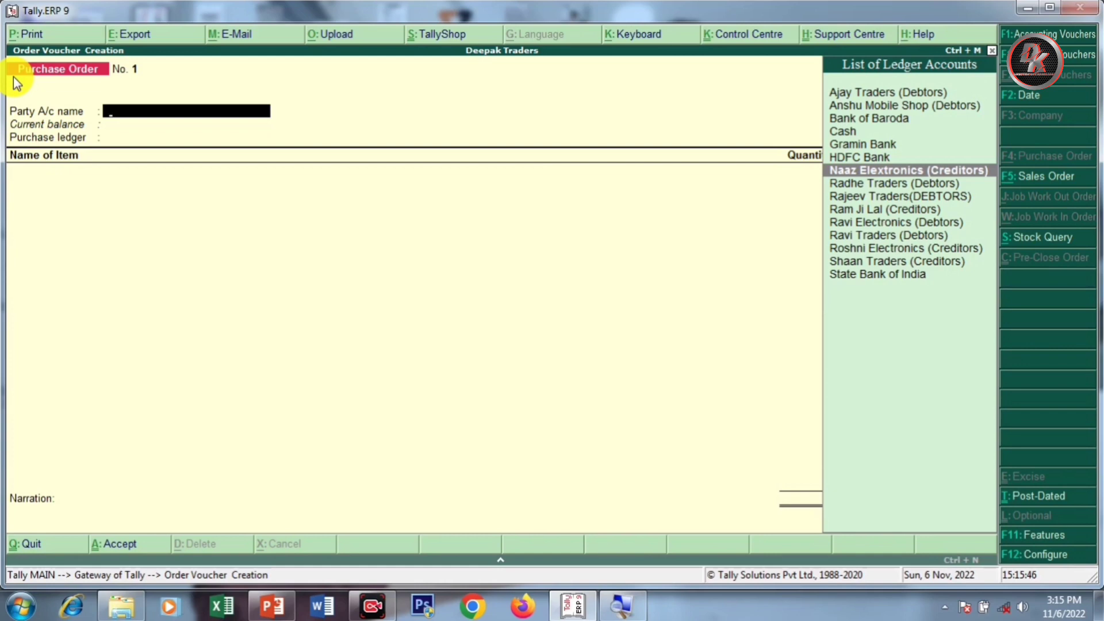
{"action": "key", "text": "Return"}
{"action": "key", "text": "Return"}
{"action": "key", "text": "Return"}
{"action": "key", "text": "Return"}
{"action": "key", "text": "Return"}
{"action": "key", "text": "Return"}
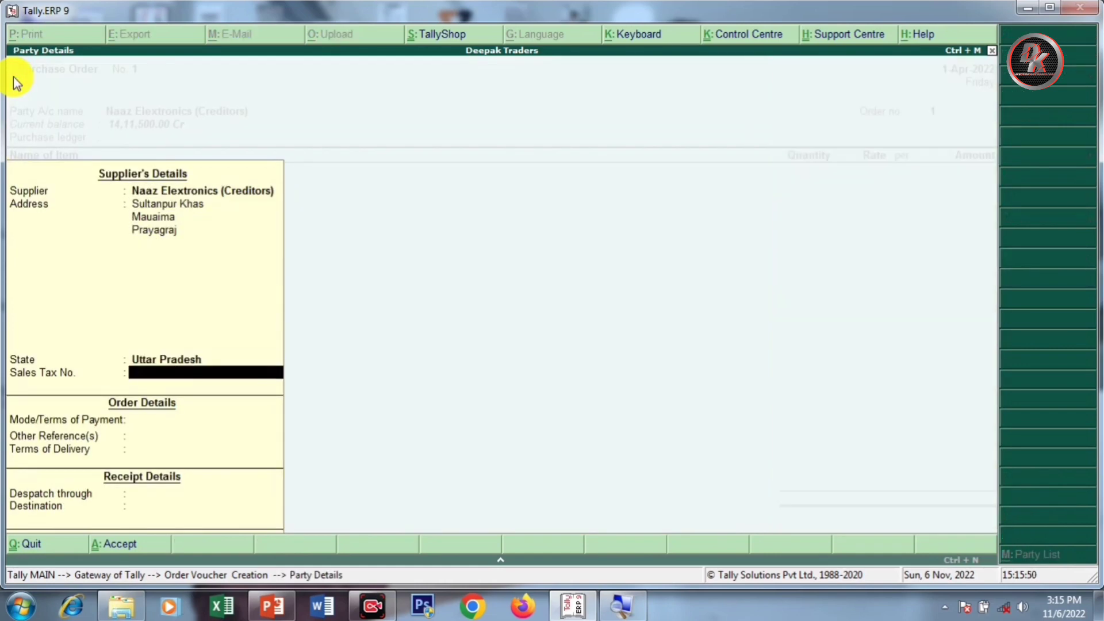
{"action": "key", "text": "Return"}
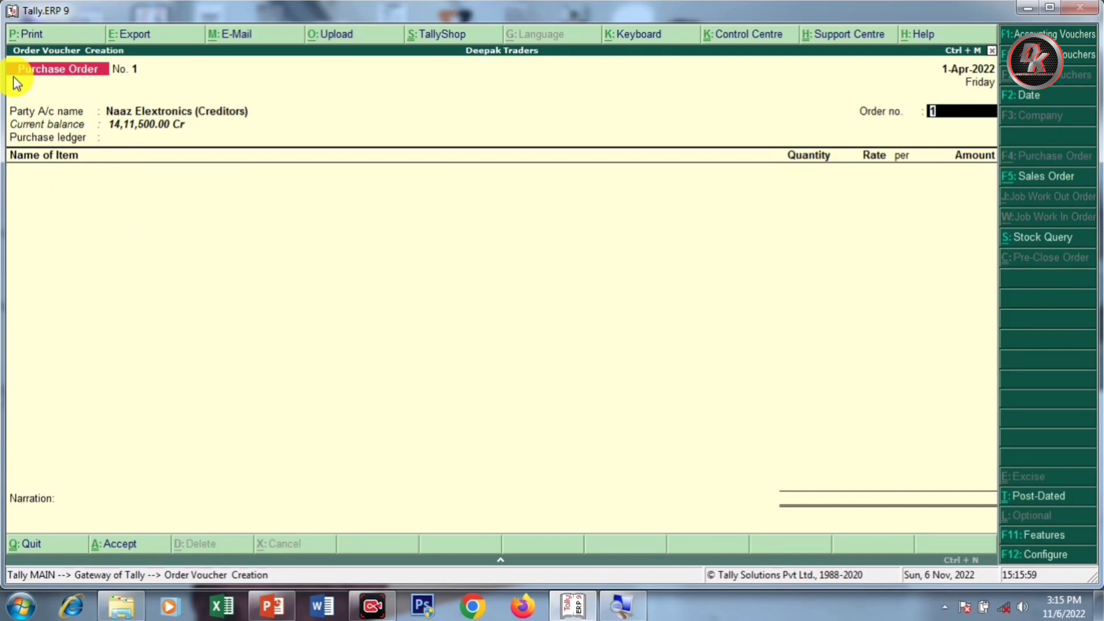
Step: Enter the order number and choose Purchase A/c as the purchase ledger
{"action": "type", "text": "AS1"}
{"action": "key", "text": "Return"}
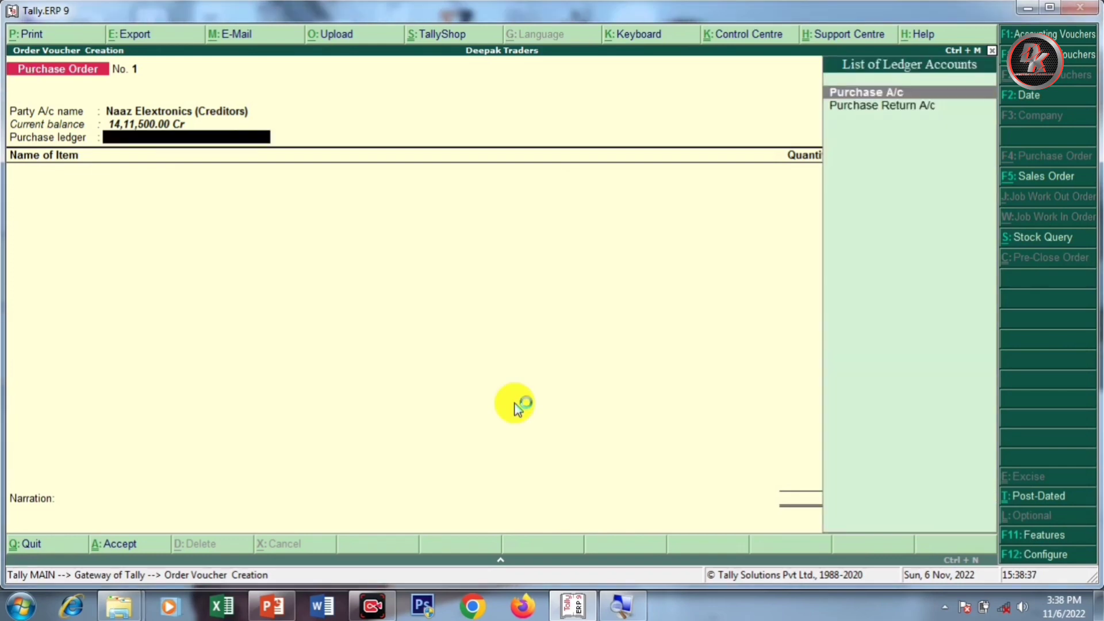
{"action": "key", "text": "Return"}
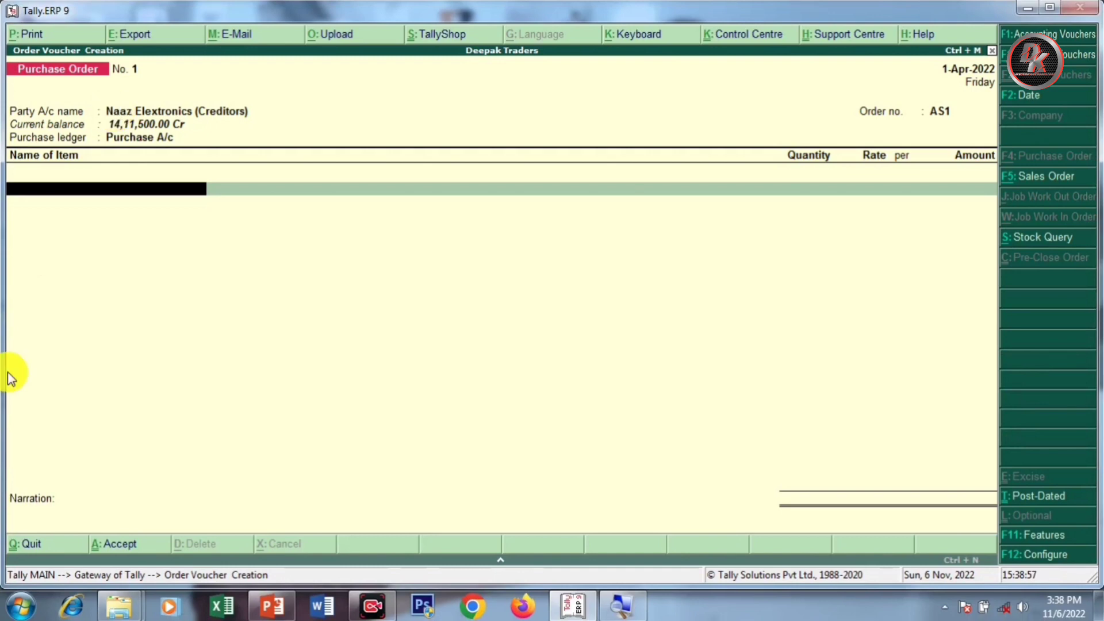
Step: Add the stock item Realme Narzo 30, due on 1-Apr-2022, and allocate it to the Mauaima godown
{"action": "key", "text": "space"}
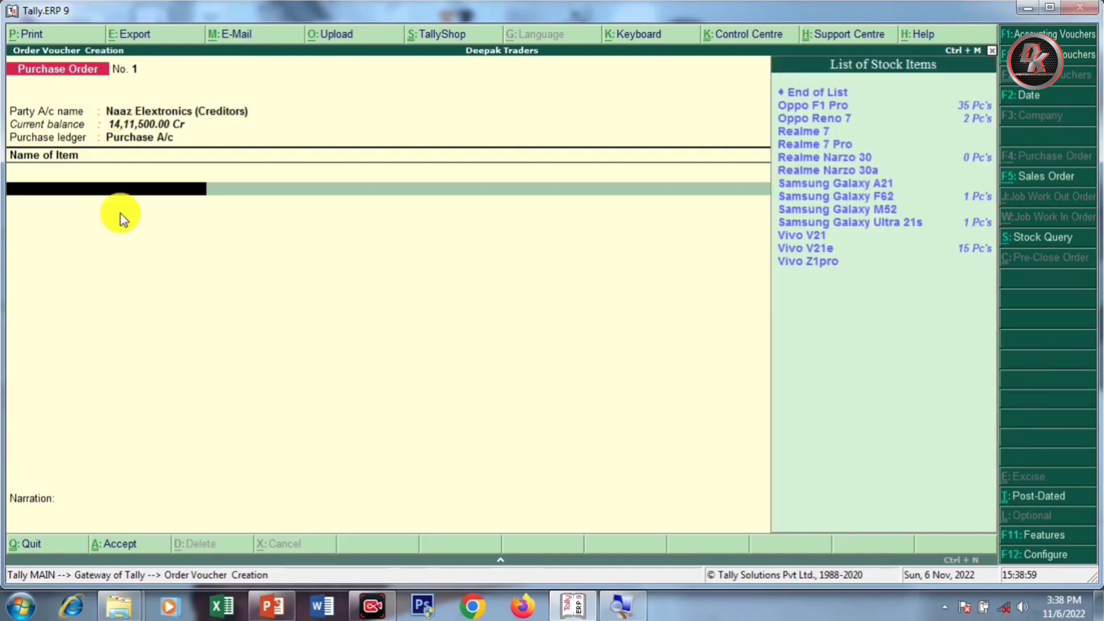
{"action": "key", "text": "Down"}
{"action": "key", "text": "Down"}
{"action": "key", "text": "Down"}
{"action": "key", "text": "Down"}
{"action": "key", "text": "Down"}
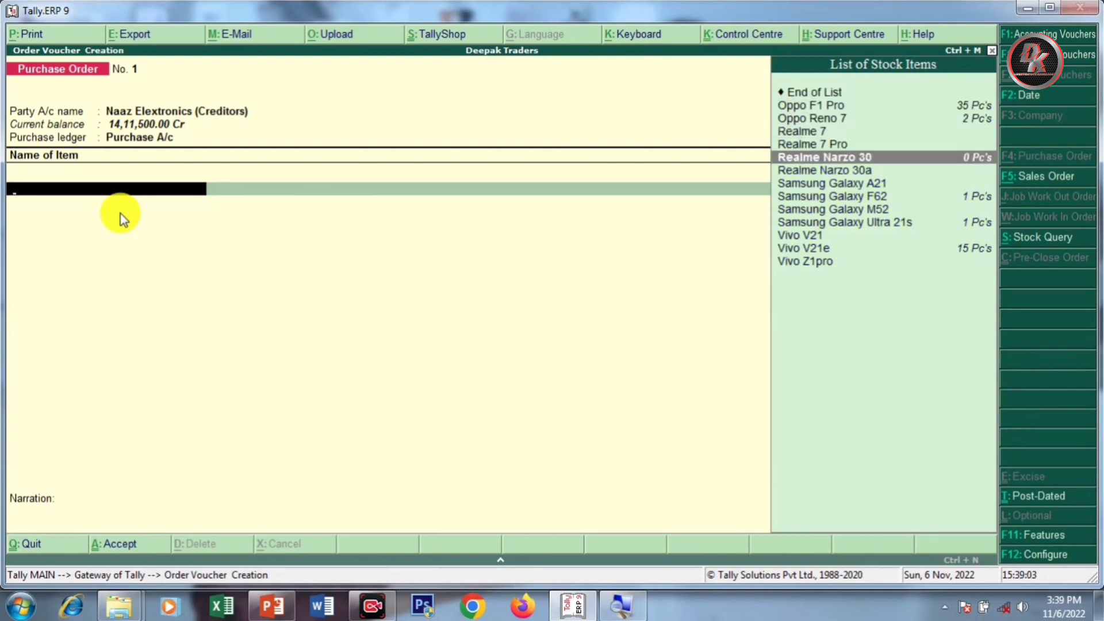
{"action": "key", "text": "Return"}
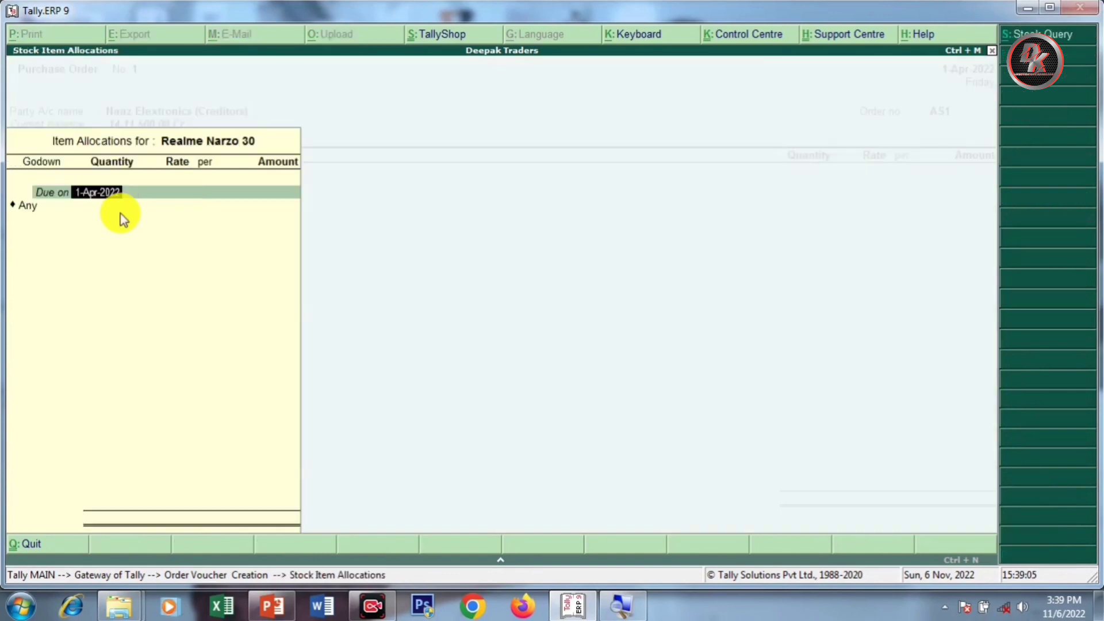
{"action": "key", "text": "Return"}
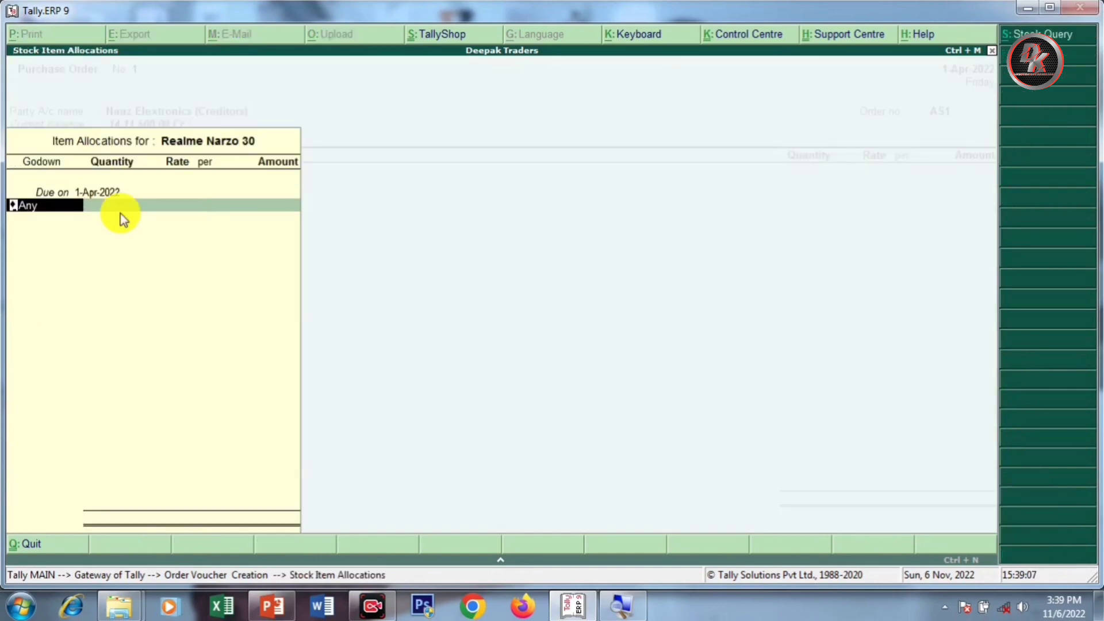
{"action": "key", "text": "space"}
{"action": "key", "text": "Down"}
{"action": "key", "text": "Down"}
{"action": "key", "text": "Down"}
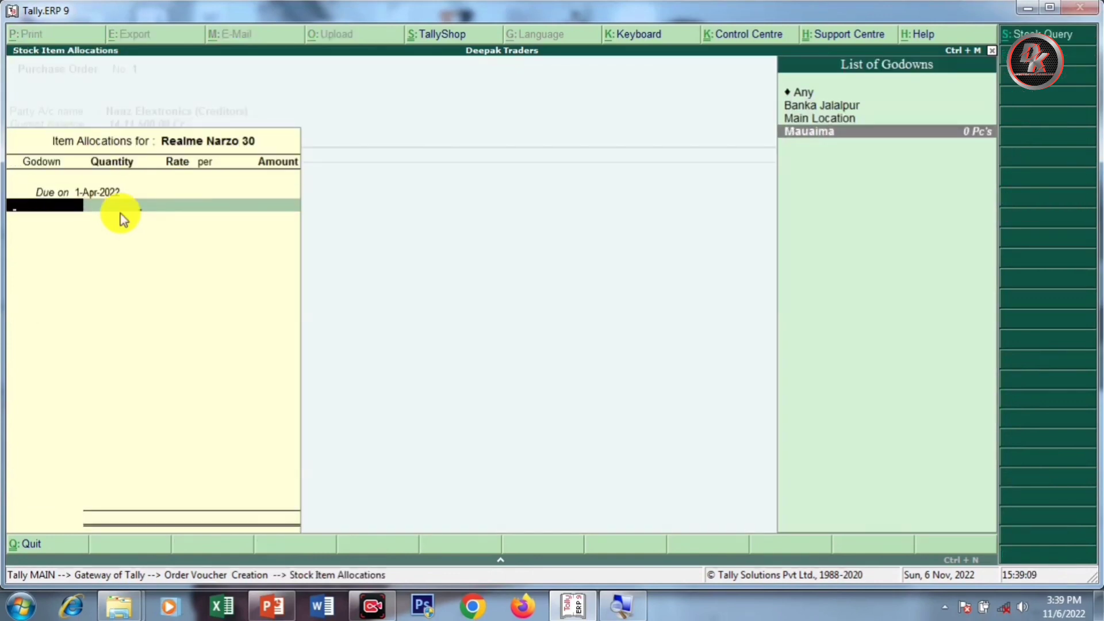
{"action": "key", "text": "Return"}
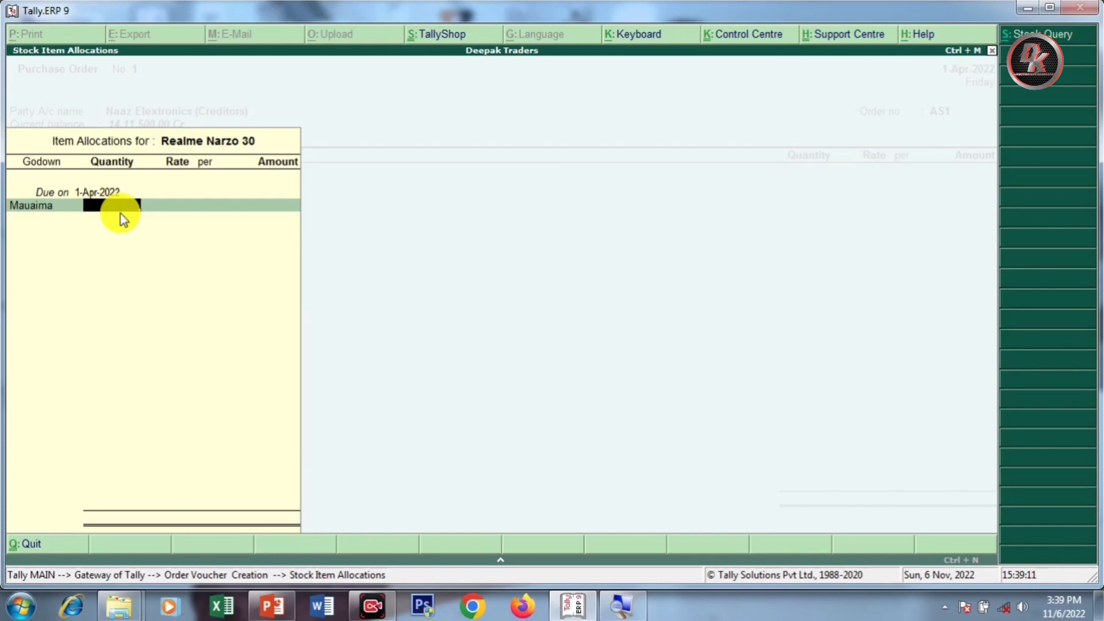
Step: Set the Realme Narzo 30 quantity to 15 Pc's, accept the rate of 14,700.00, and complete its allocation
{"action": "type", "text": "15"}
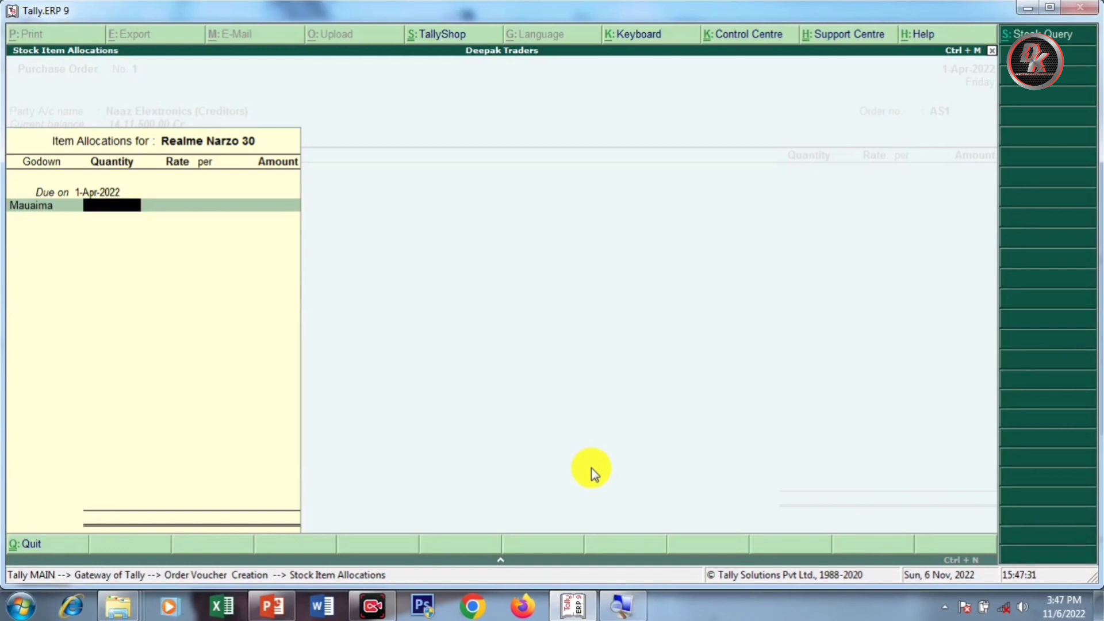
{"action": "type", "text": "15"}
{"action": "key", "text": "Return"}
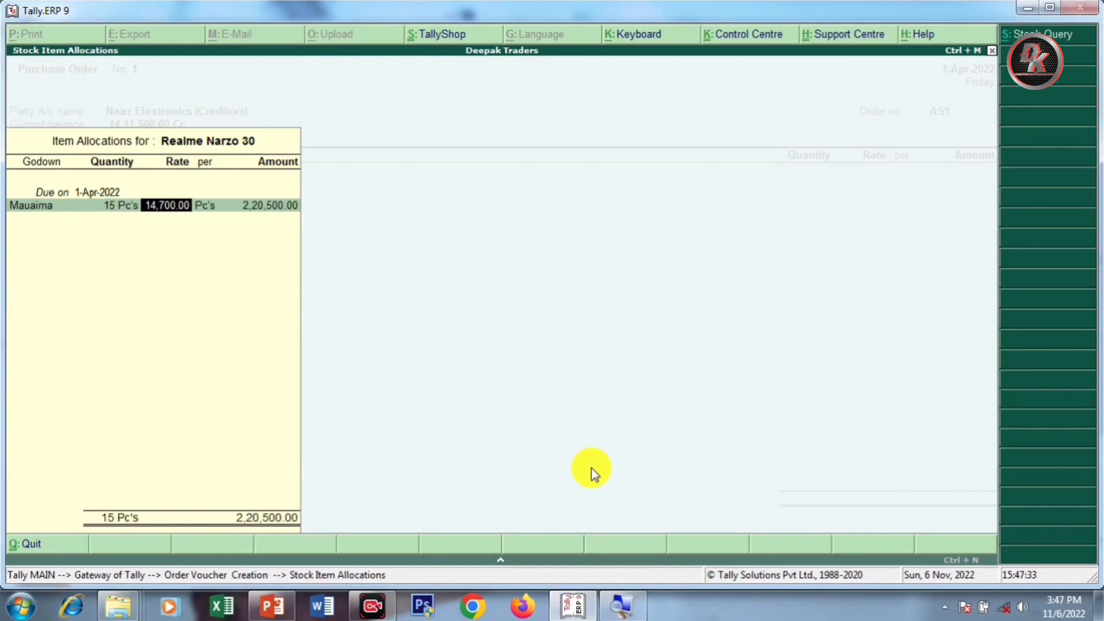
{"action": "key", "text": "Return"}
{"action": "key", "text": "Return"}
{"action": "key", "text": "Return"}
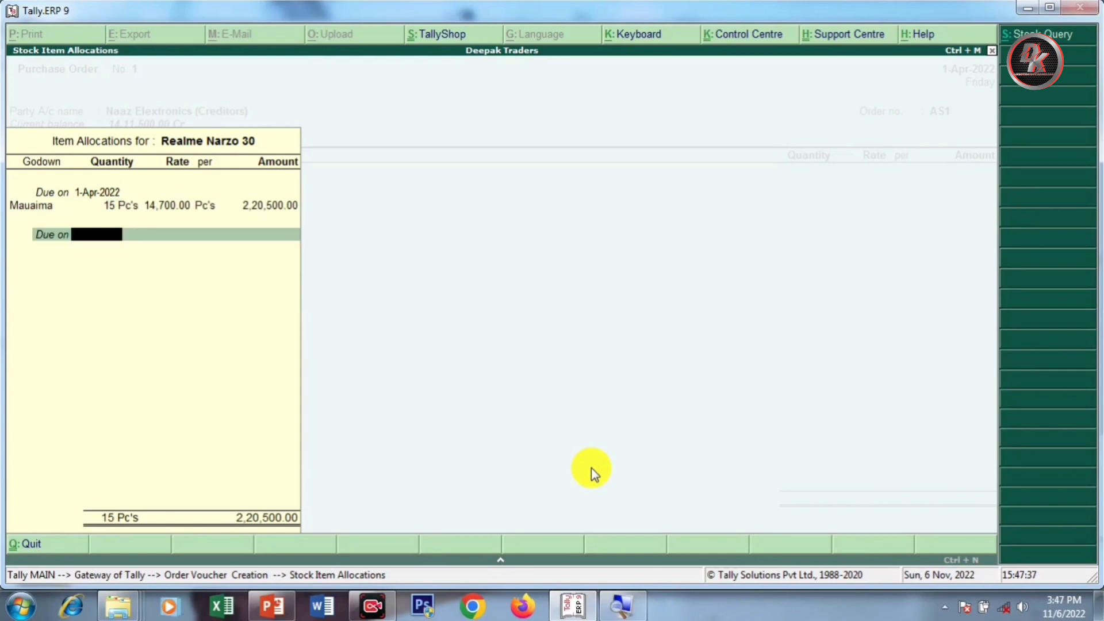
{"action": "key", "text": "Return"}
{"action": "key", "text": "Return"}
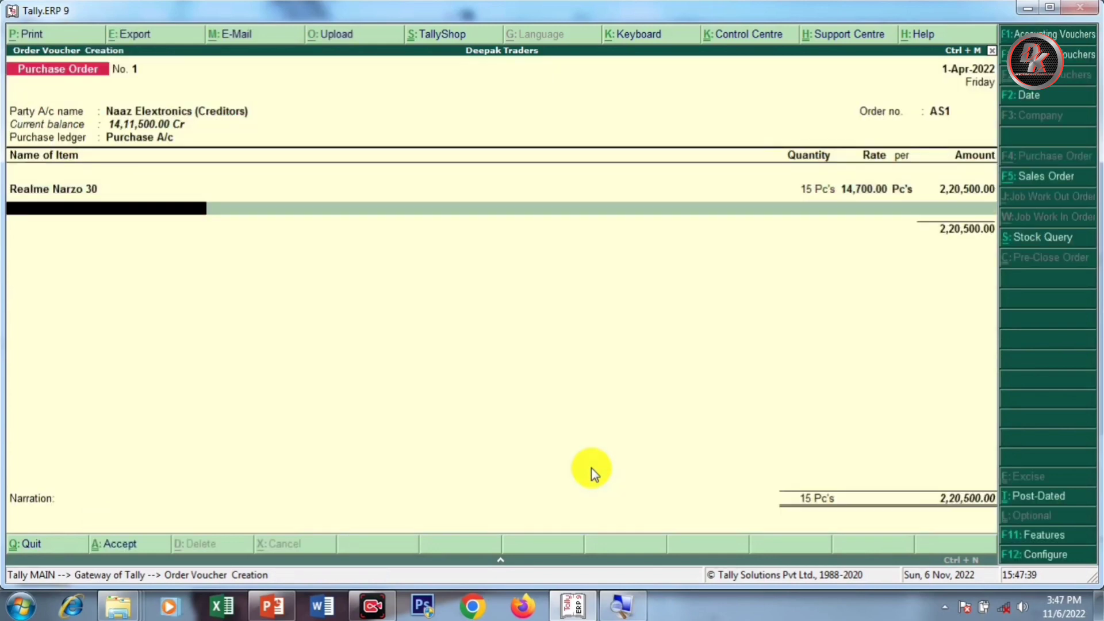
Step: Add the stock item Realme Narzo 30a, due on 1-Apr-2022, and allocate it to the Mauaima godown
{"action": "key", "text": "Down"}
{"action": "key", "text": "Down"}
{"action": "key", "text": "Down"}
{"action": "key", "text": "Down"}
{"action": "key", "text": "Down"}
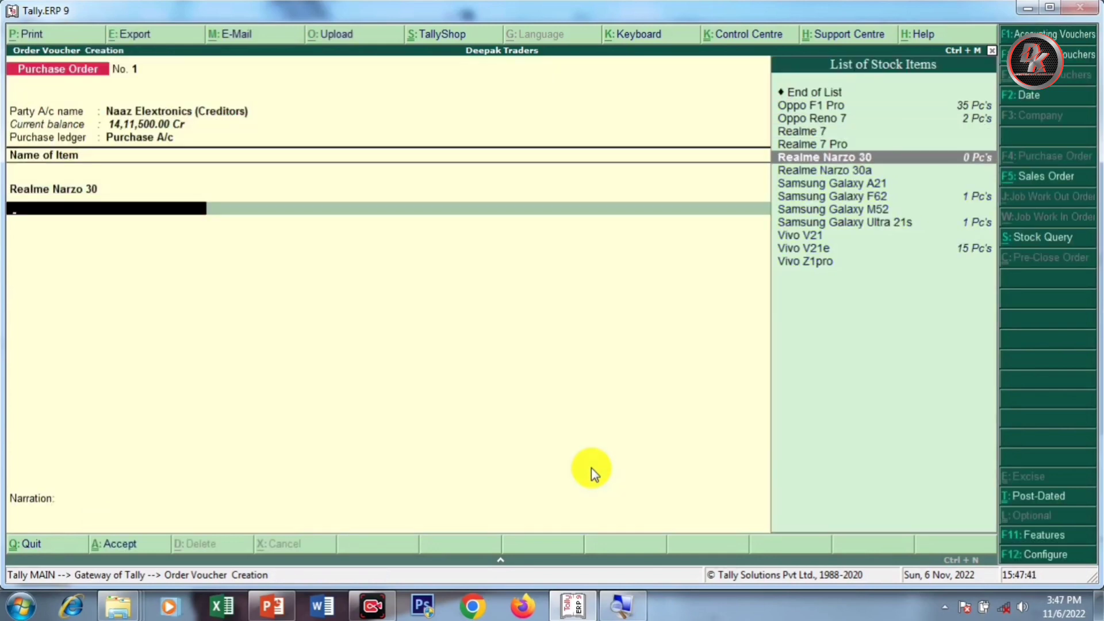
{"action": "key", "text": "Down"}
{"action": "key", "text": "Return"}
{"action": "key", "text": "Return"}
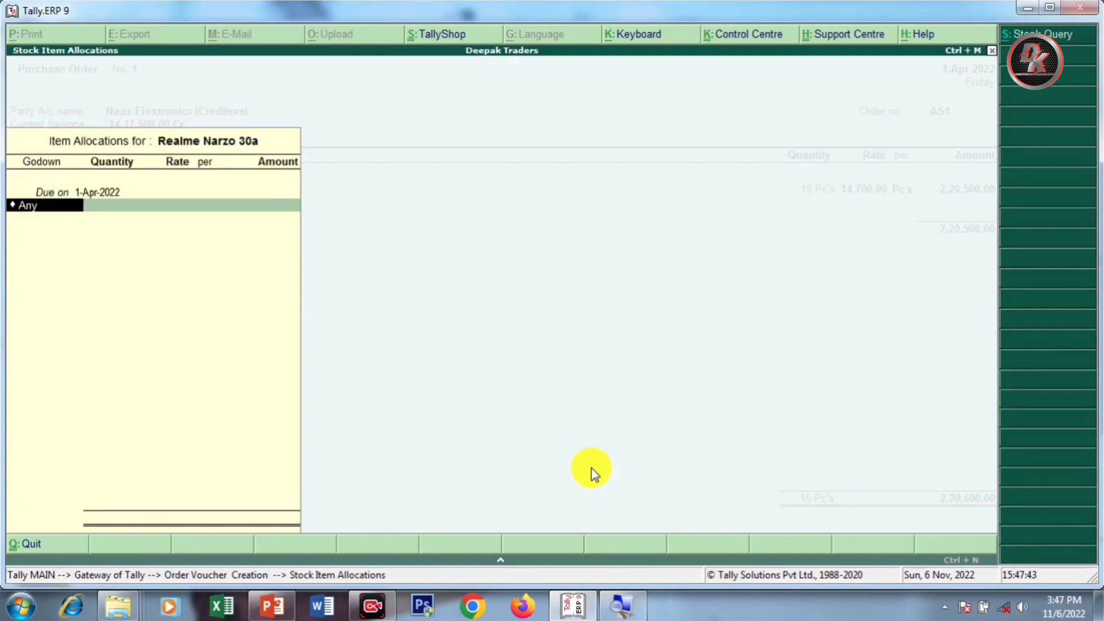
{"action": "key", "text": "Down"}
{"action": "key", "text": "Down"}
{"action": "key", "text": "Down"}
{"action": "key", "text": "Return"}
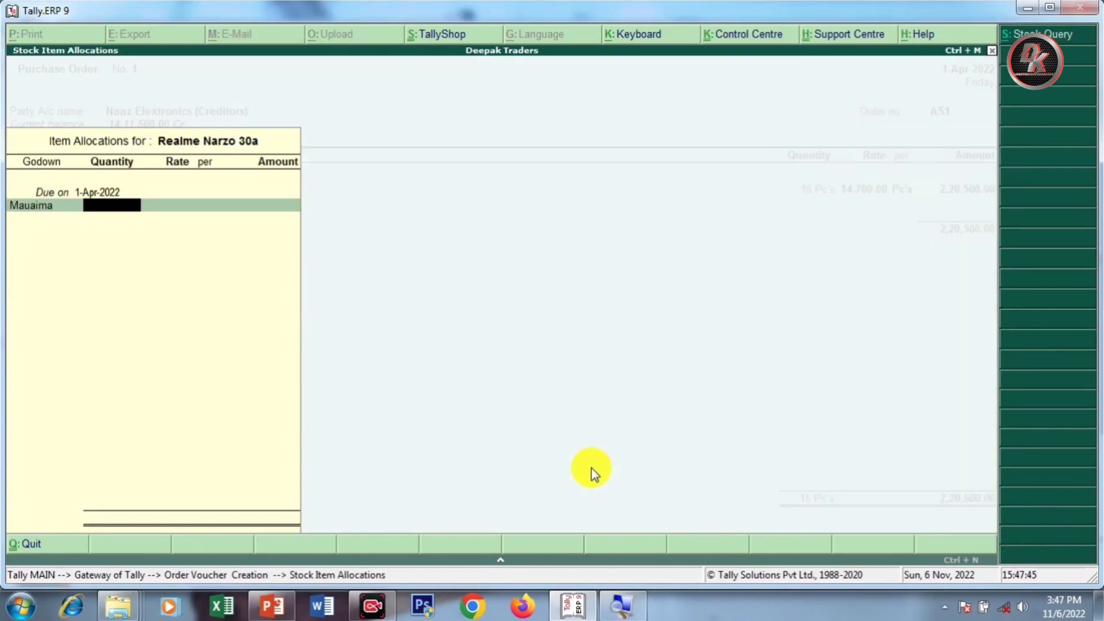
Step: Enter 15 Pc's at a rate of 13,999 for Realme Narzo 30a and end the order's item list
{"action": "type", "text": "15"}
{"action": "key", "text": "Return"}
{"action": "type", "text": "14"}
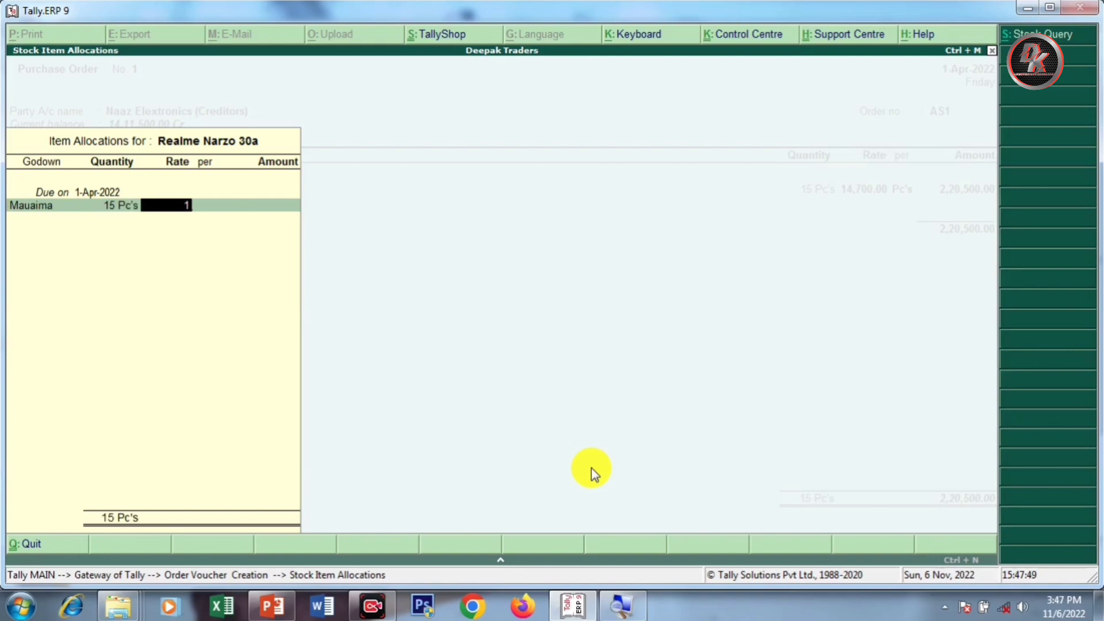
{"action": "key", "text": "BackSpace"}
{"action": "type", "text": "3,999"}
{"action": "key", "text": "Return"}
{"action": "key", "text": "Return"}
{"action": "key", "text": "Return"}
{"action": "key", "text": "Return"}
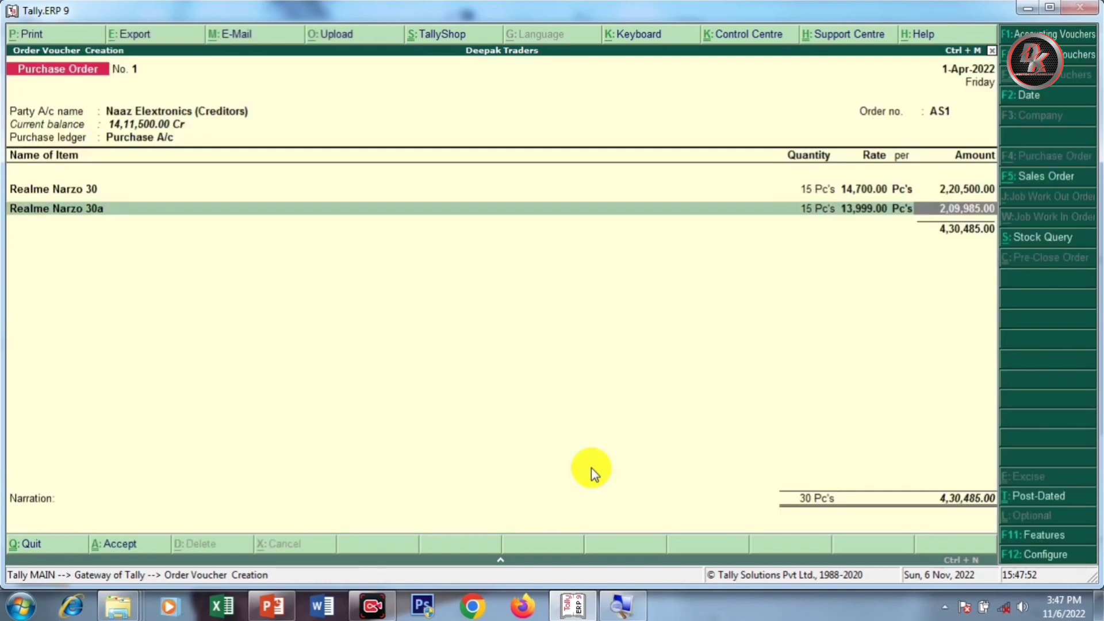
{"action": "key", "text": "Return"}
{"action": "key", "text": "Return"}
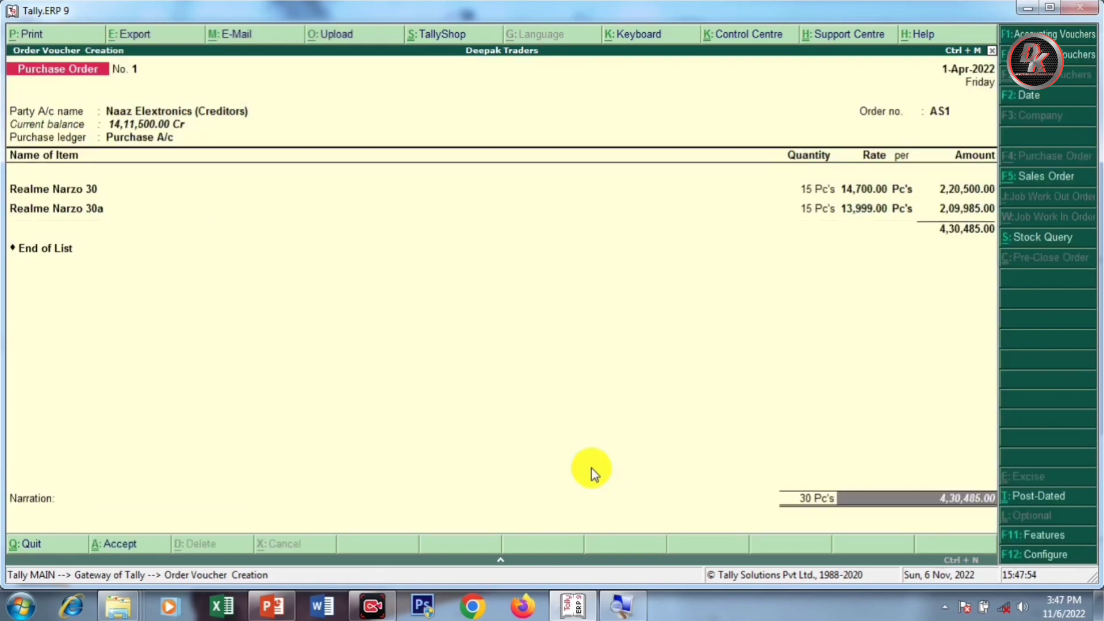
Step: Save the purchase order with the narration left blank and leave order voucher creation
{"action": "key", "text": "Return"}
{"action": "key", "text": "Return"}
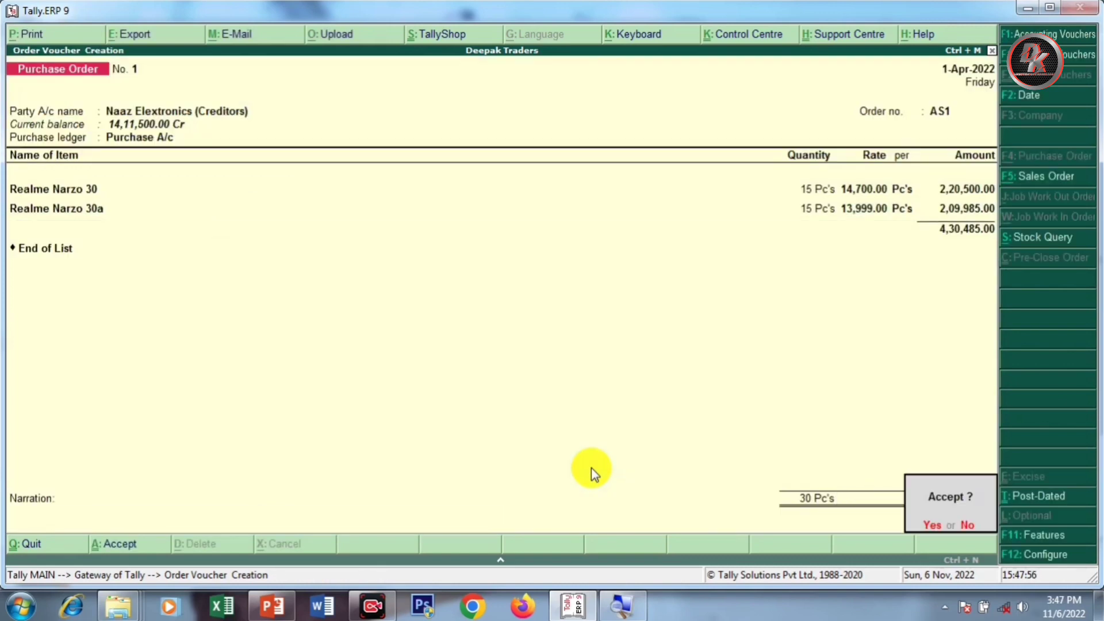
{"action": "key", "text": "Return"}
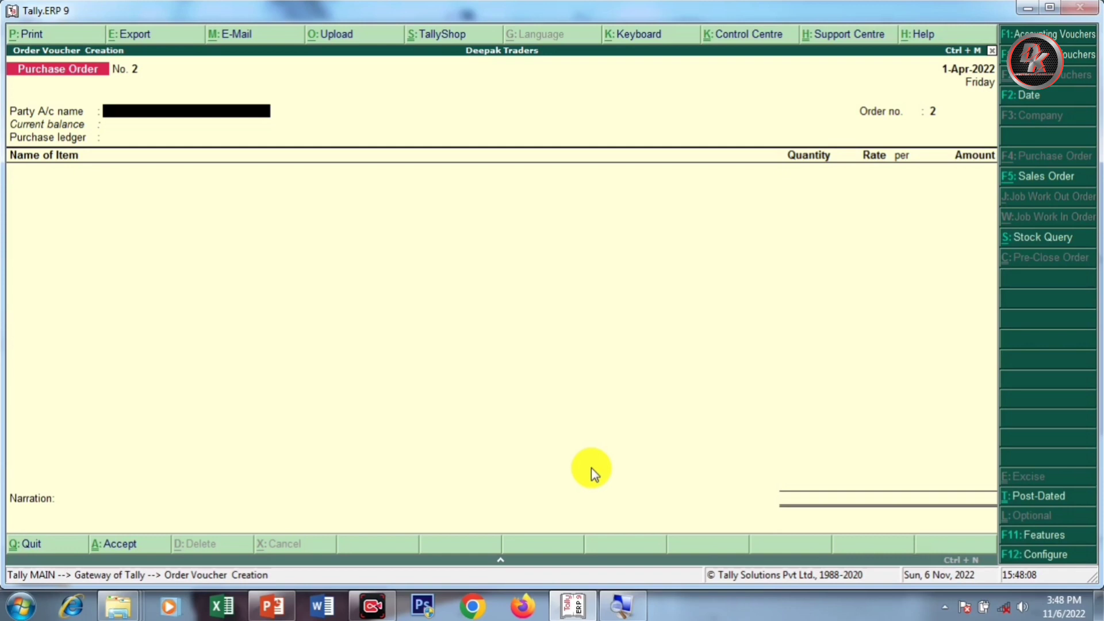
{"action": "key", "text": "Escape"}
{"action": "key", "text": "Return"}
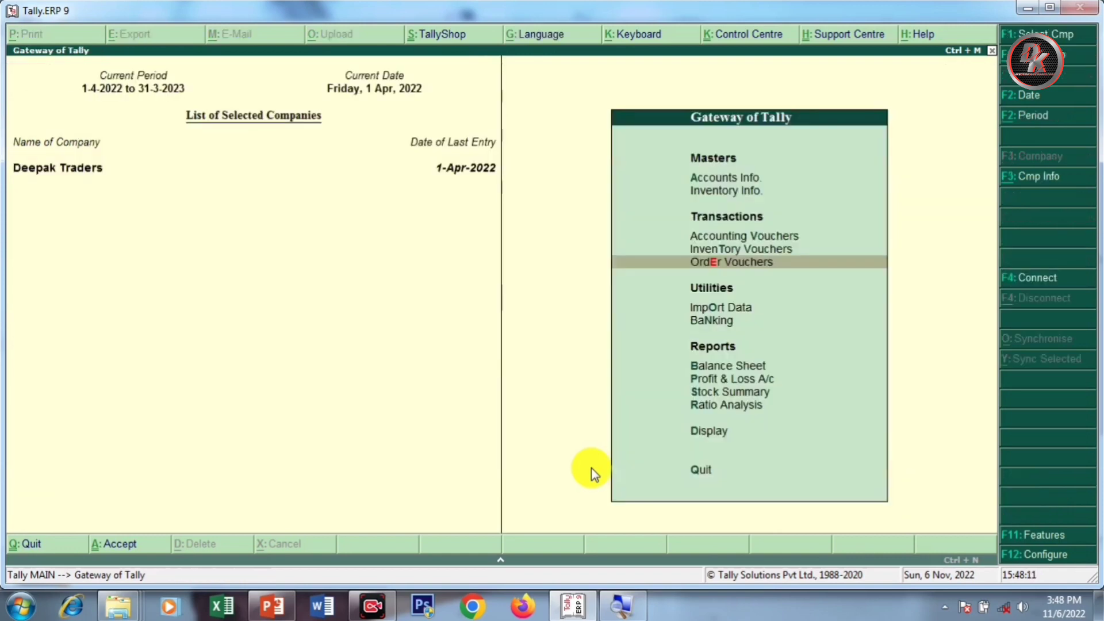
{"action": "key", "text": "Down"}
{"action": "key", "text": "Down"}
{"action": "key", "text": "Down"}
{"action": "key", "text": "Down"}
{"action": "key", "text": "Down"}
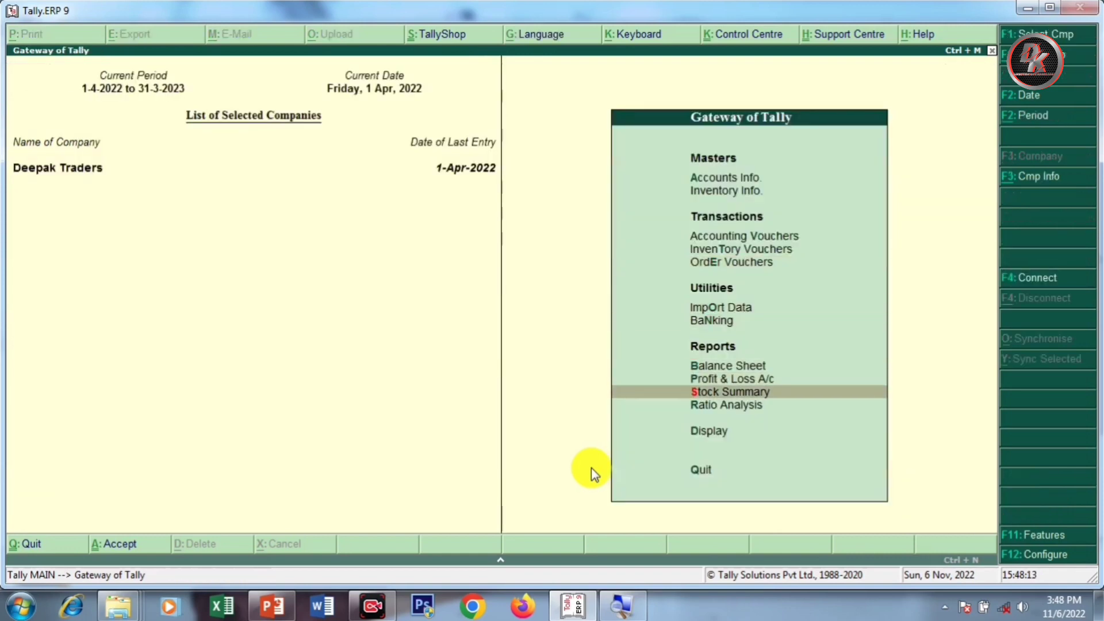
{"action": "key", "text": "Return"}
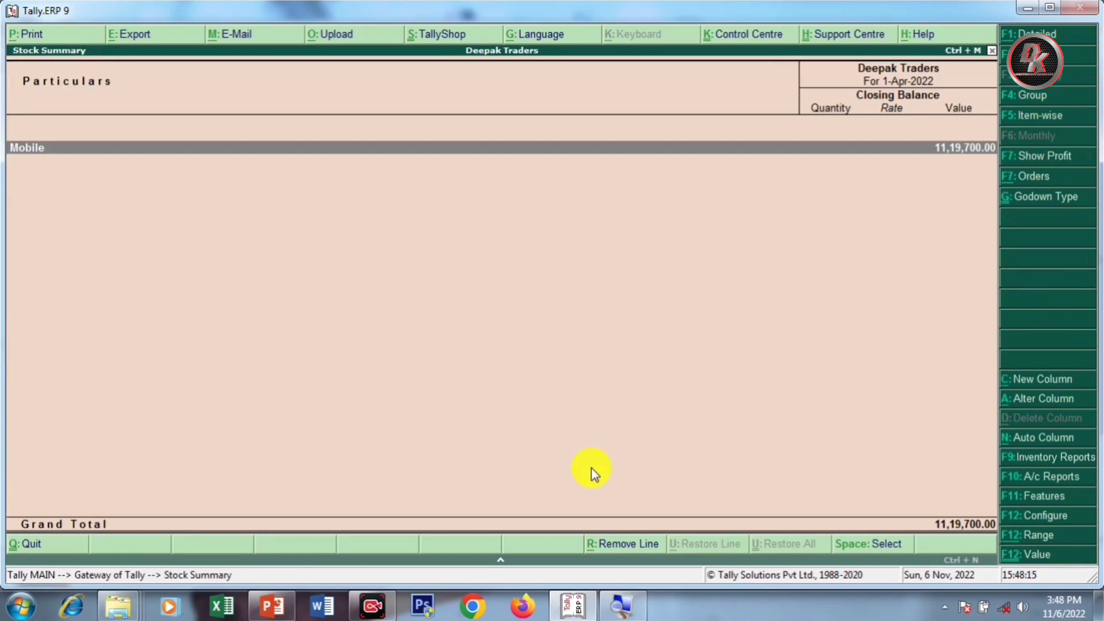
{"action": "key", "text": "ctrl+F12"}
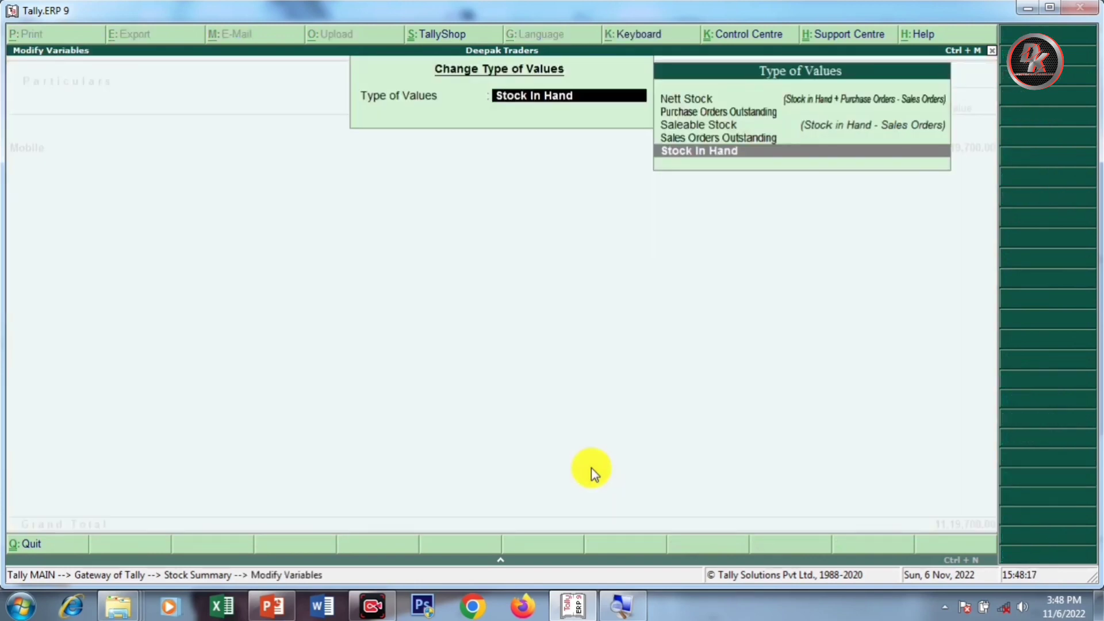
{"action": "key", "text": "Up"}
{"action": "key", "text": "Up"}
{"action": "key", "text": "Up"}
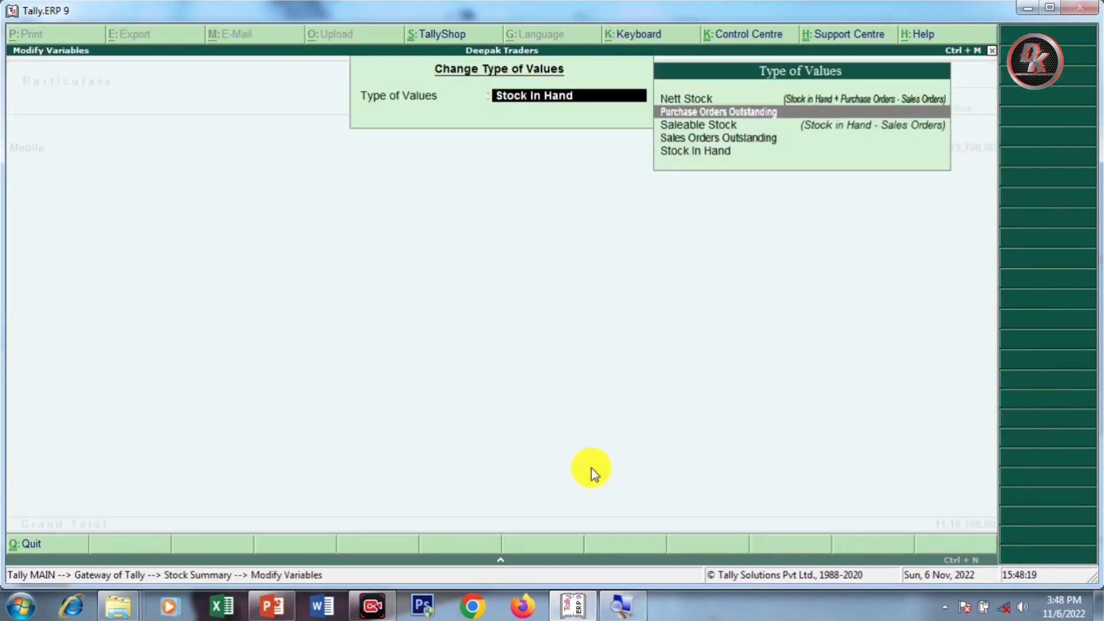
{"action": "key", "text": "Escape"}
{"action": "key", "text": "Escape"}
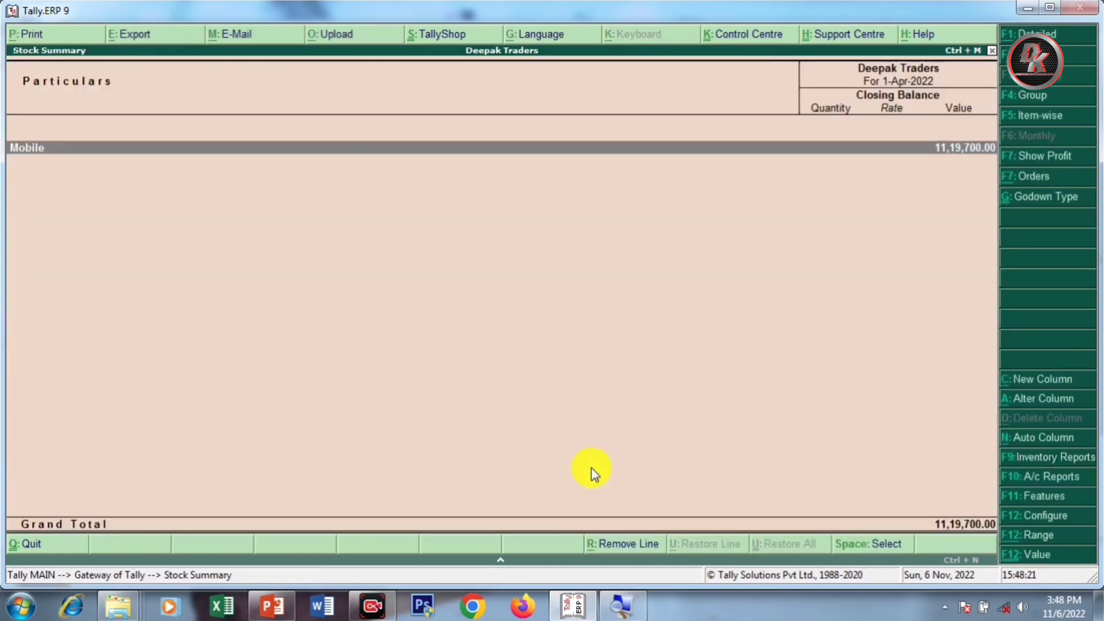
{"action": "key", "text": "Escape"}
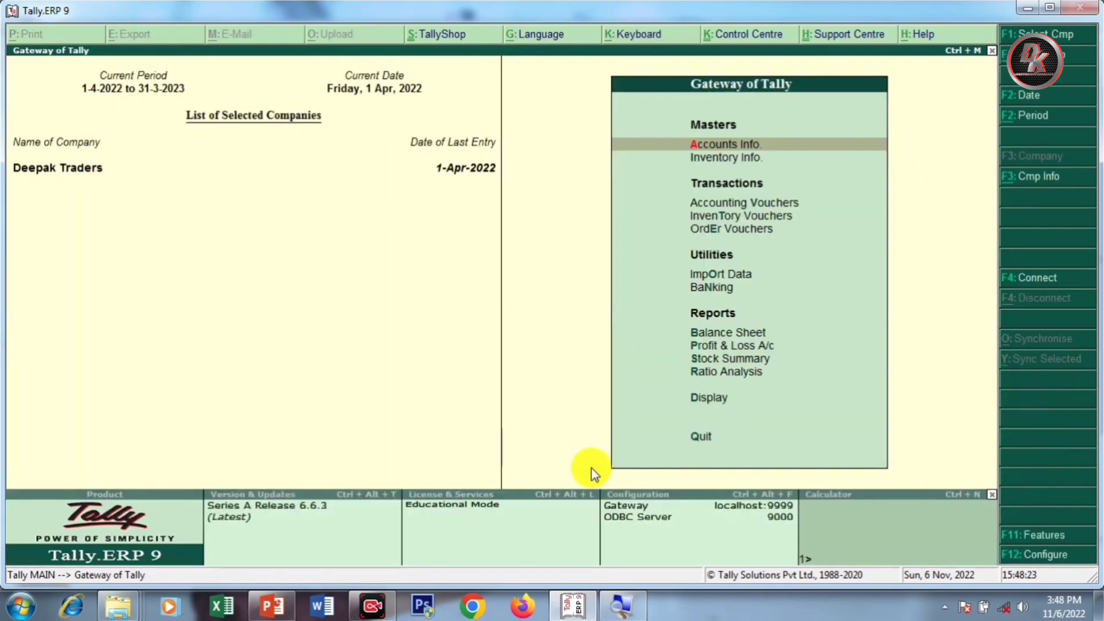
Step: Open the Stock Summary report for Deepak Traders
{"action": "key", "text": "Down"}
{"action": "key", "text": "Down"}
{"action": "key", "text": "Down"}
{"action": "key", "text": "Down"}
{"action": "key", "text": "Down"}
{"action": "key", "text": "Down"}
{"action": "key", "text": "Down"}
{"action": "key", "text": "Down"}
{"action": "key", "text": "Down"}
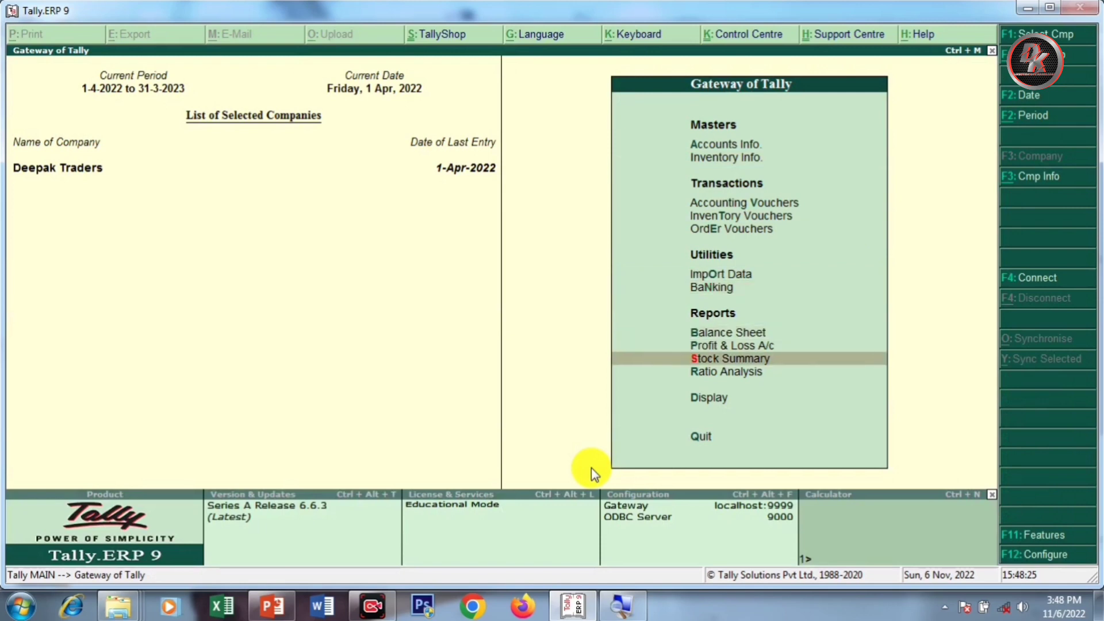
{"action": "key", "text": "Return"}
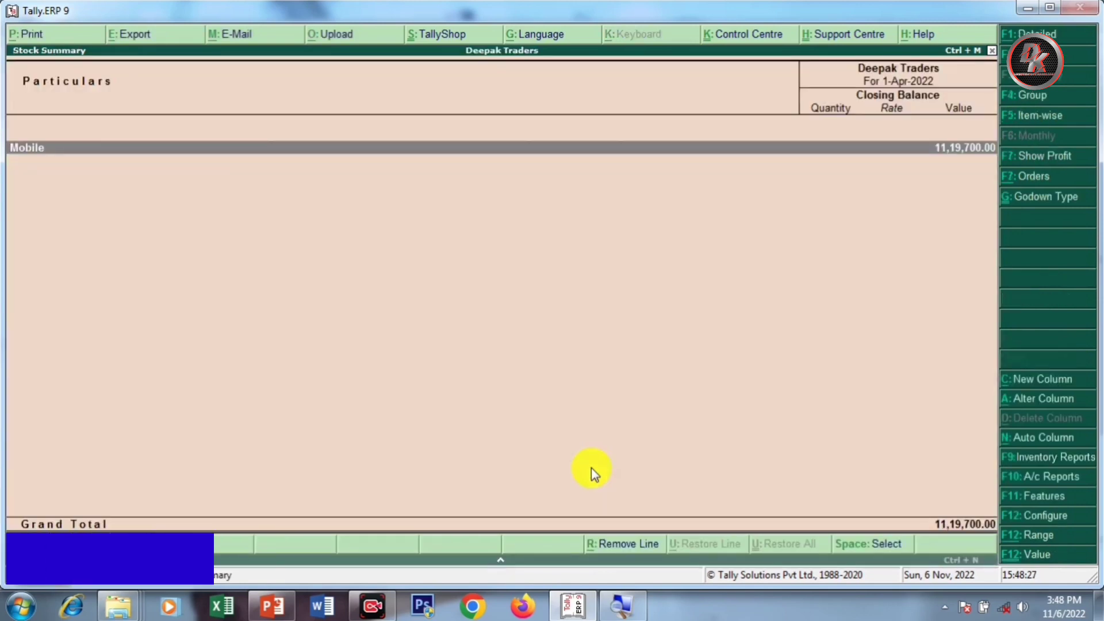
Step: Switch the report's type of values to Purchase Orders Outstanding and examine the pending orders in the Mobile group
{"action": "key", "text": "alt+F7"}
{"action": "key", "text": "Up"}
{"action": "key", "text": "Up"}
{"action": "key", "text": "Up"}
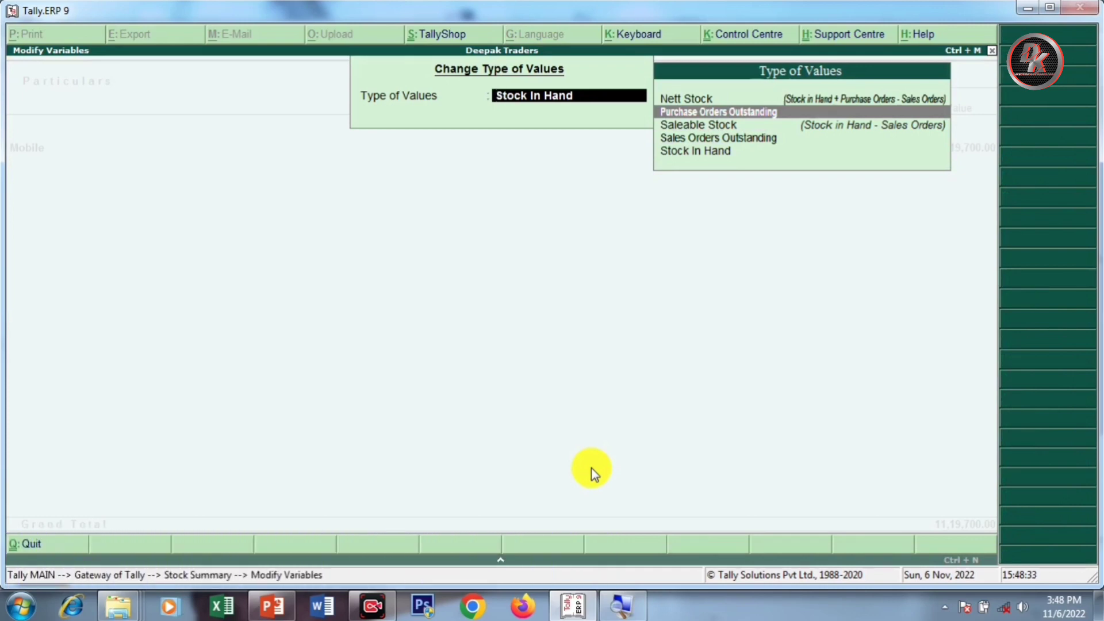
{"action": "key", "text": "Return"}
{"action": "key", "text": "Return"}
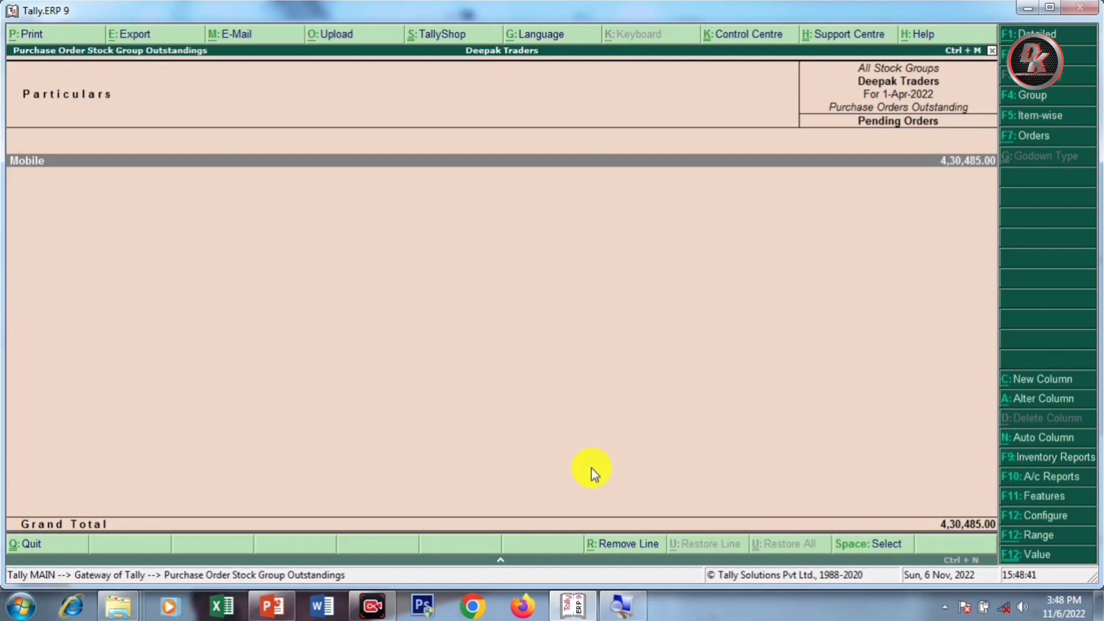
{"action": "key", "text": "Return"}
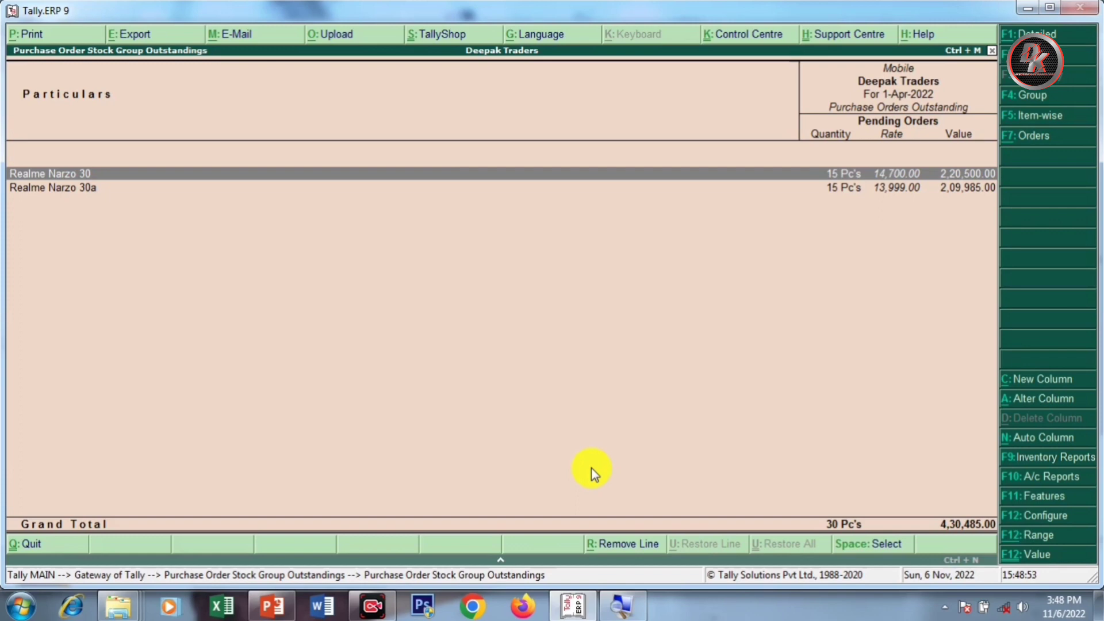
{"action": "key", "text": "Escape"}
{"action": "key", "text": "Escape"}
{"action": "key", "text": "Escape"}
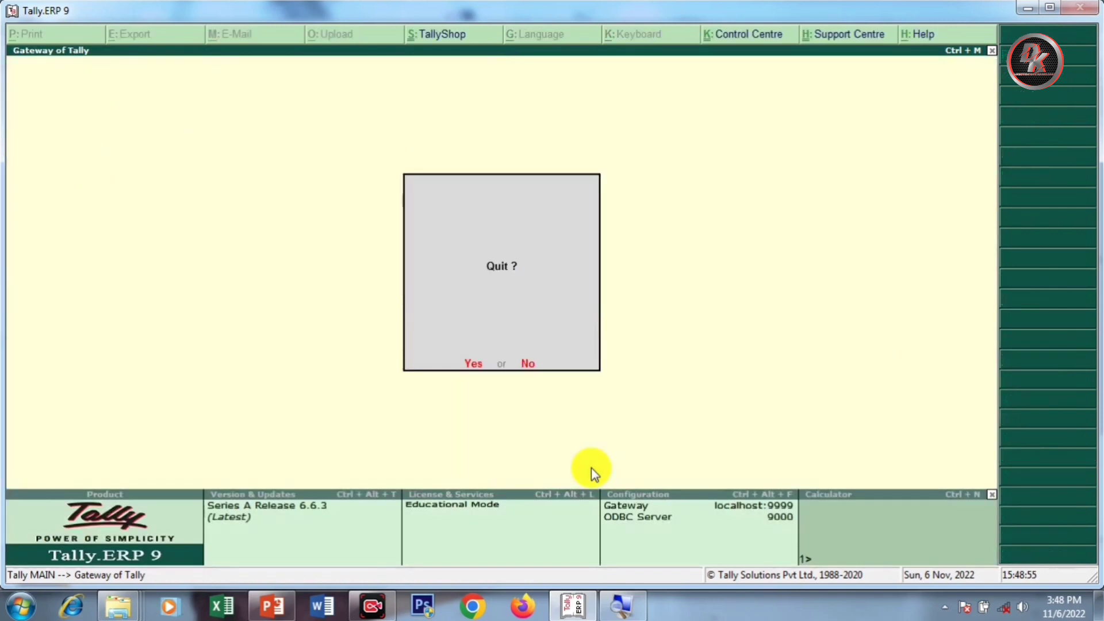
{"action": "key", "text": "Escape"}
Step: Start a Receipt Note inventory voucher and set its date to 1-5-2022
{"action": "key", "text": "Down"}
{"action": "key", "text": "Down"}
{"action": "key", "text": "Down"}
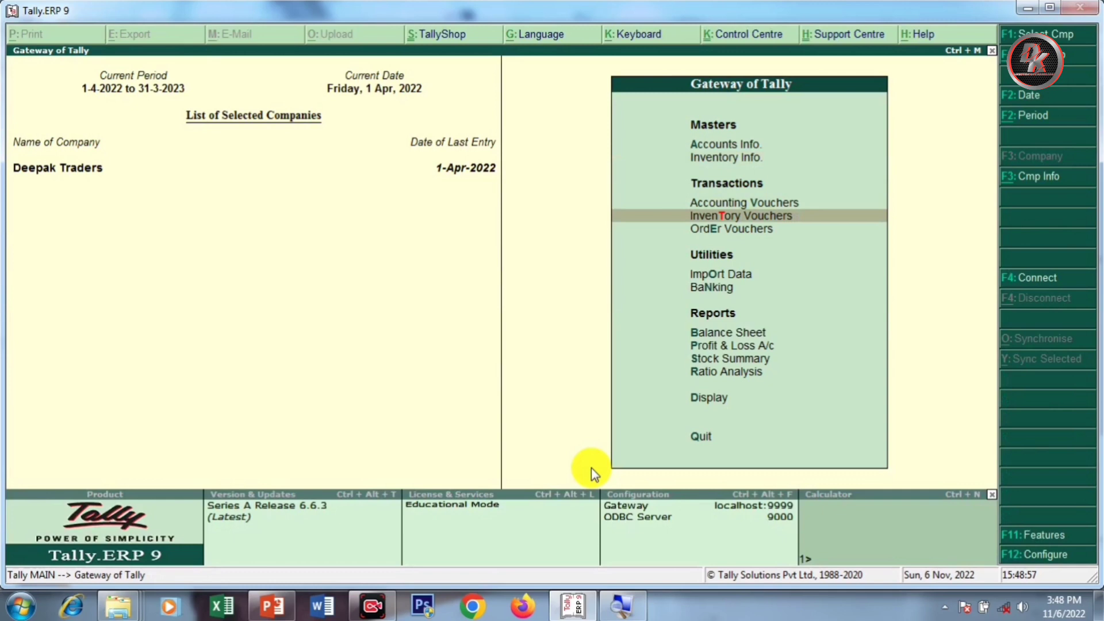
{"action": "key", "text": "Return"}
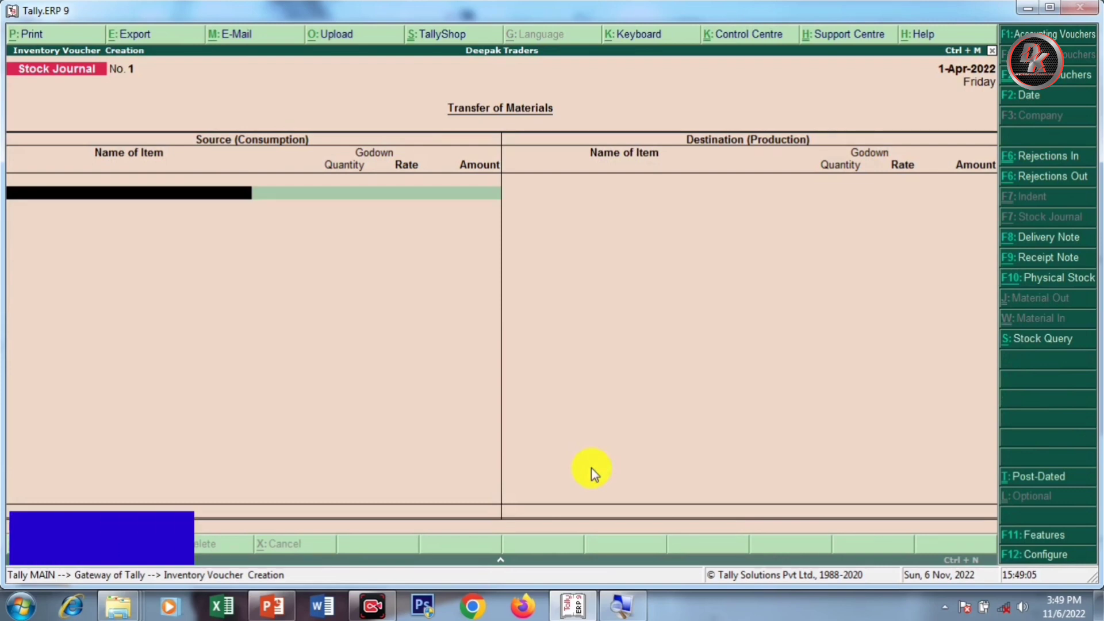
{"action": "key", "text": "alt+F9"}
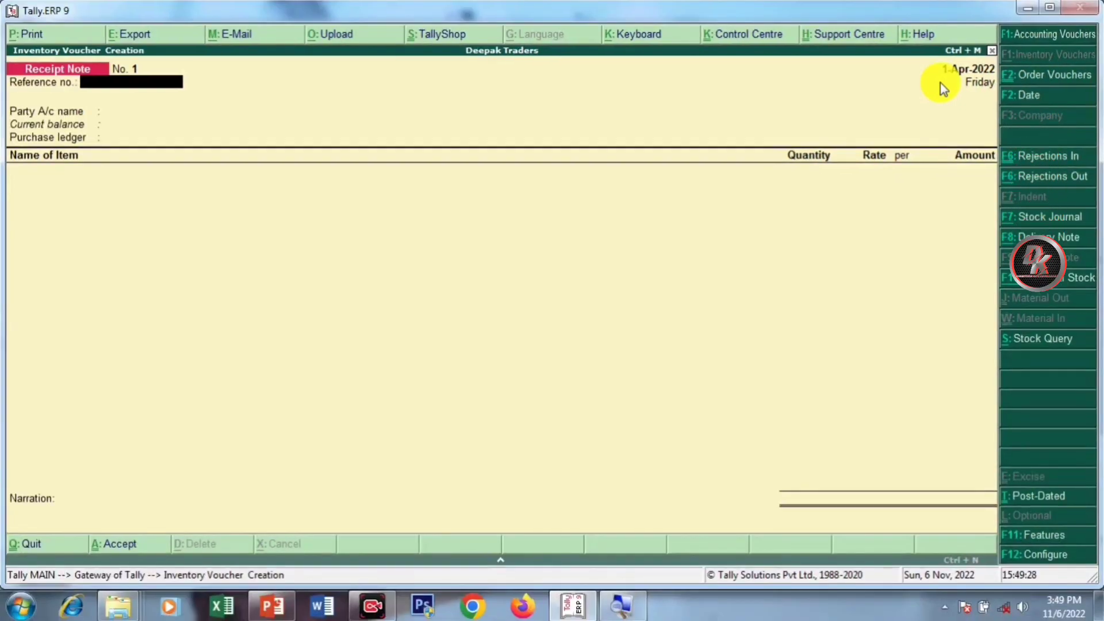
{"action": "key", "text": "F2"}
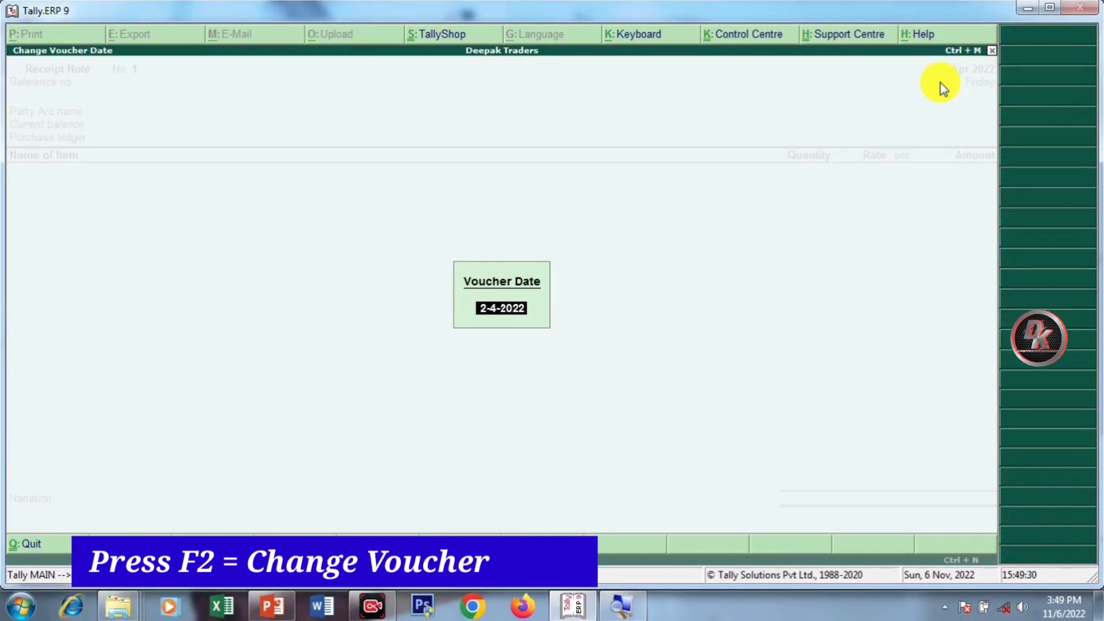
{"action": "type", "text": "1"}
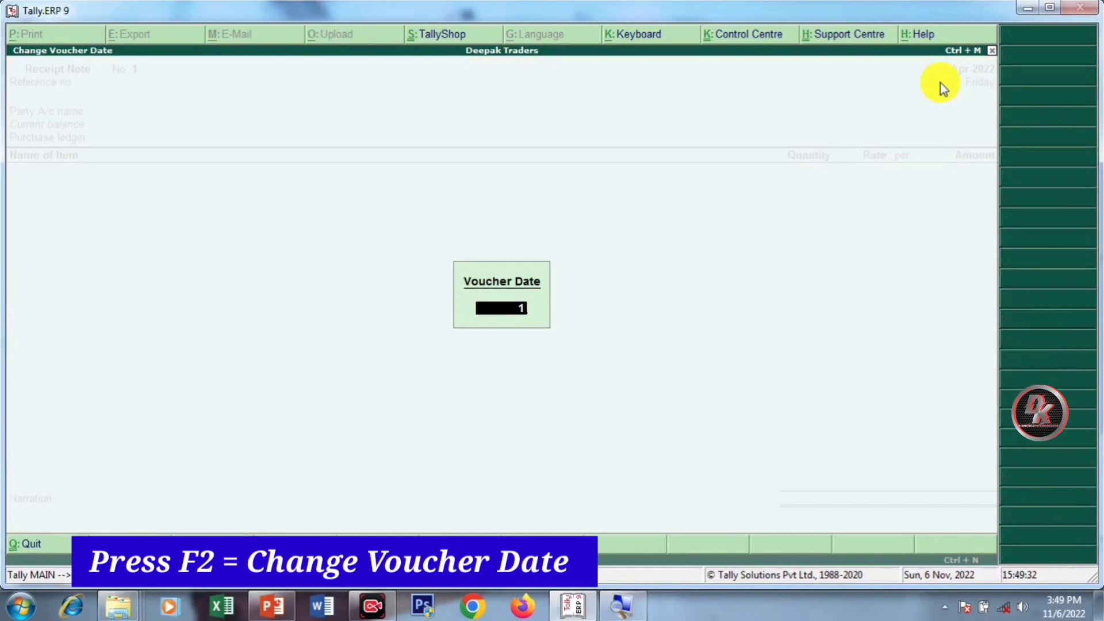
{"action": "type", "text": "-5"}
{"action": "key", "text": "Return"}
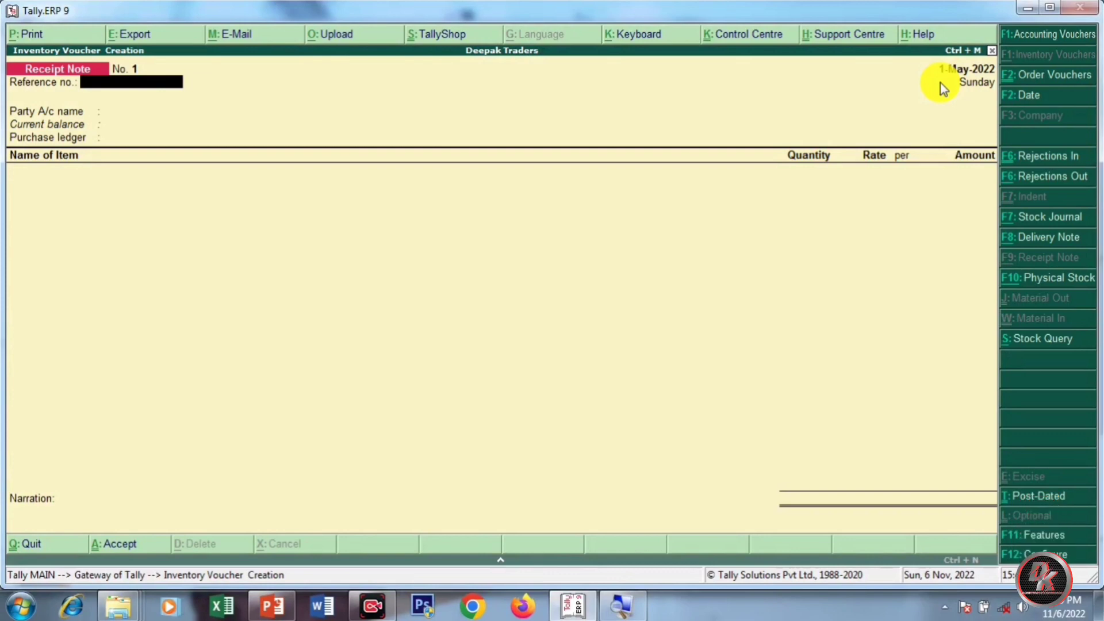
Step: Leave the receipt note's reference number blank and choose Naaz Elextronics (Creditors) as the party account
{"action": "key", "text": "Return"}
{"action": "key", "text": "Down"}
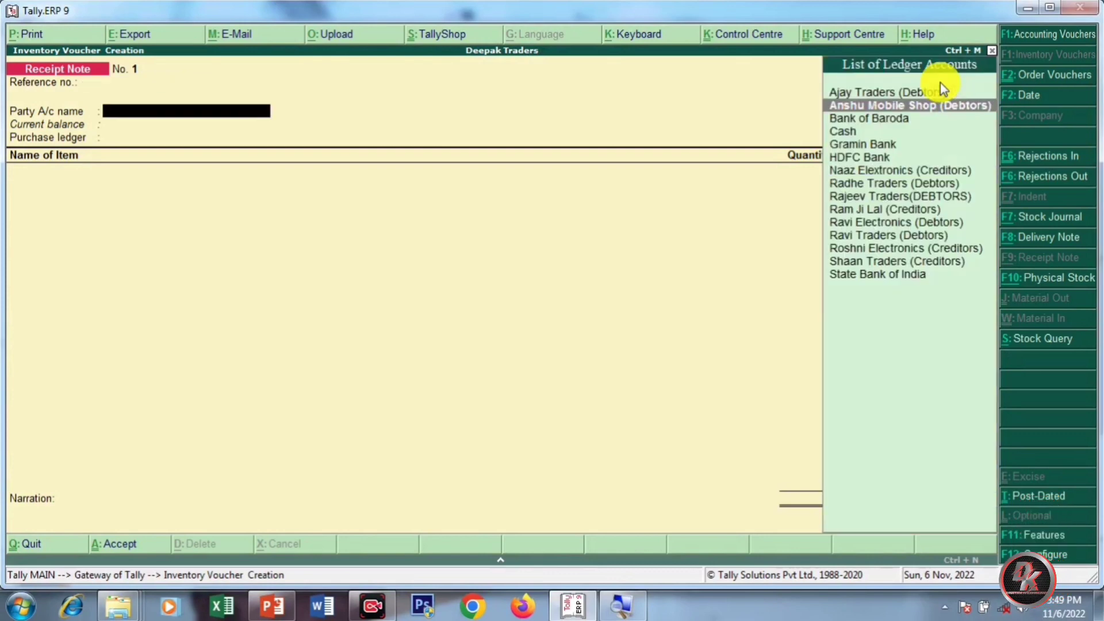
{"action": "key", "text": "Down"}
{"action": "key", "text": "Down"}
{"action": "key", "text": "Down"}
{"action": "key", "text": "Down"}
{"action": "key", "text": "Down"}
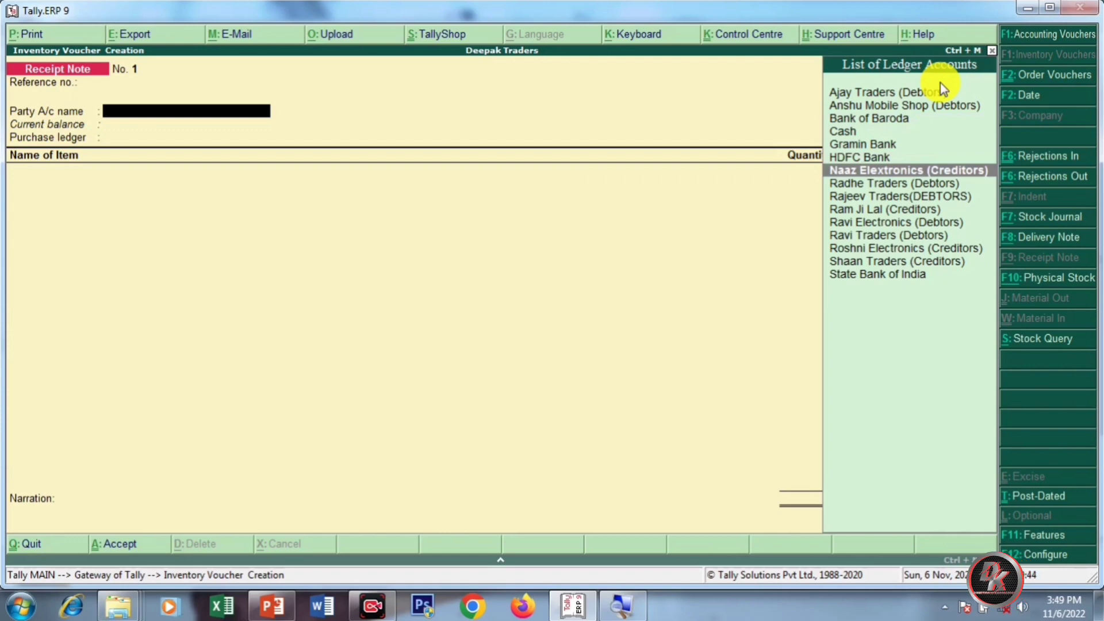
{"action": "key", "text": "Return"}
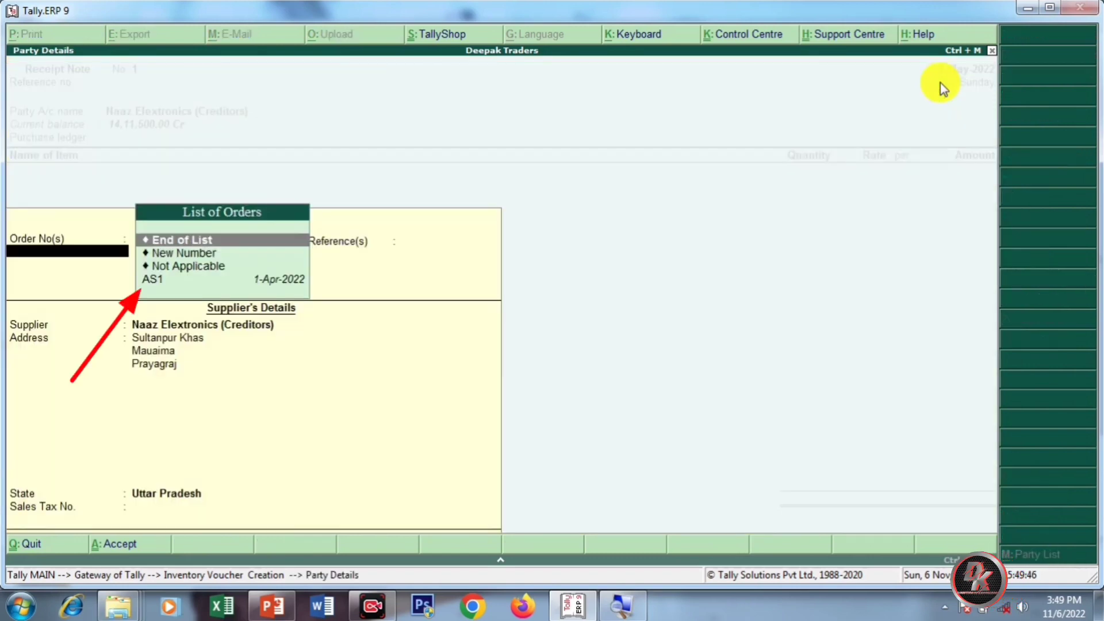
Step: Link the receipt note to order AS1, accept the supplier details, and keep Purchase A/c as the purchase ledger
{"action": "key", "text": "Down"}
{"action": "key", "text": "Down"}
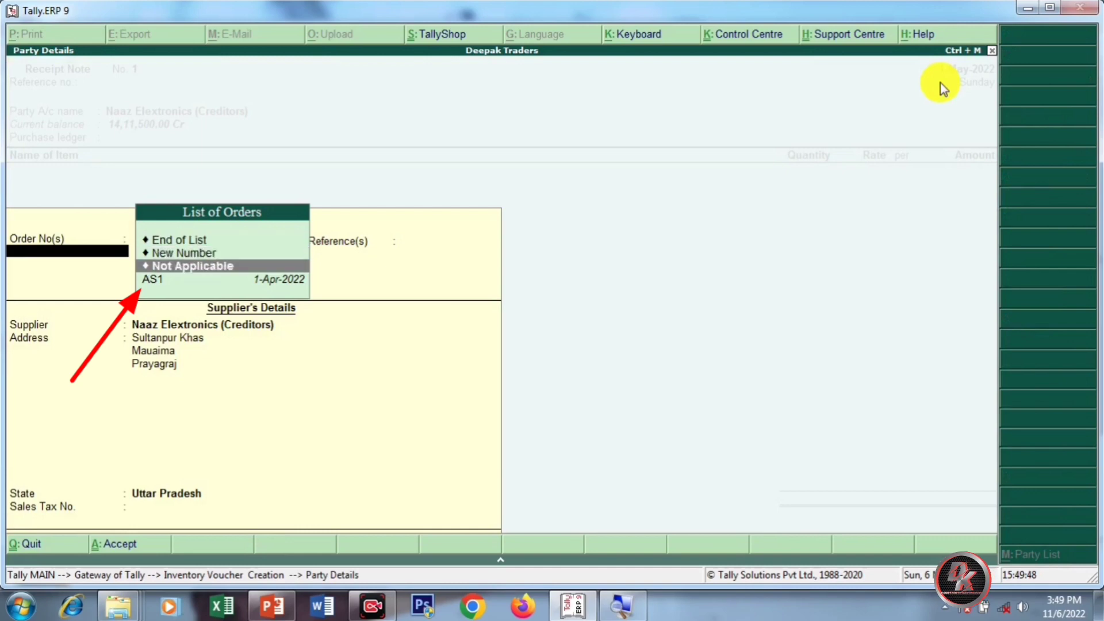
{"action": "key", "text": "Down"}
{"action": "key", "text": "Return"}
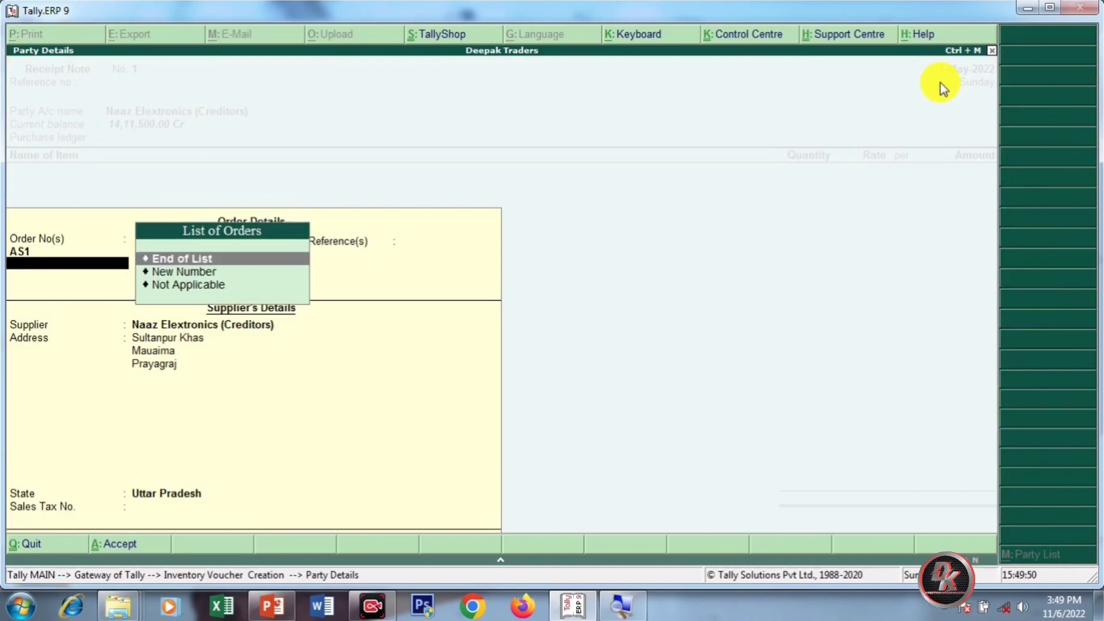
{"action": "key", "text": "Return"}
{"action": "key", "text": "Return"}
{"action": "key", "text": "Return"}
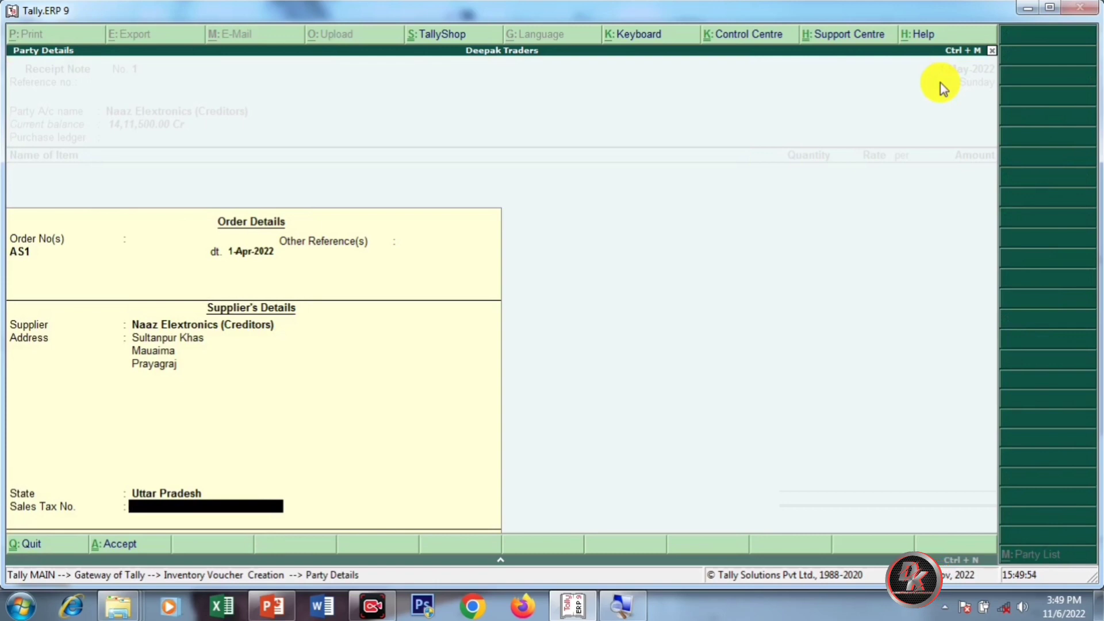
{"action": "key", "text": "Return"}
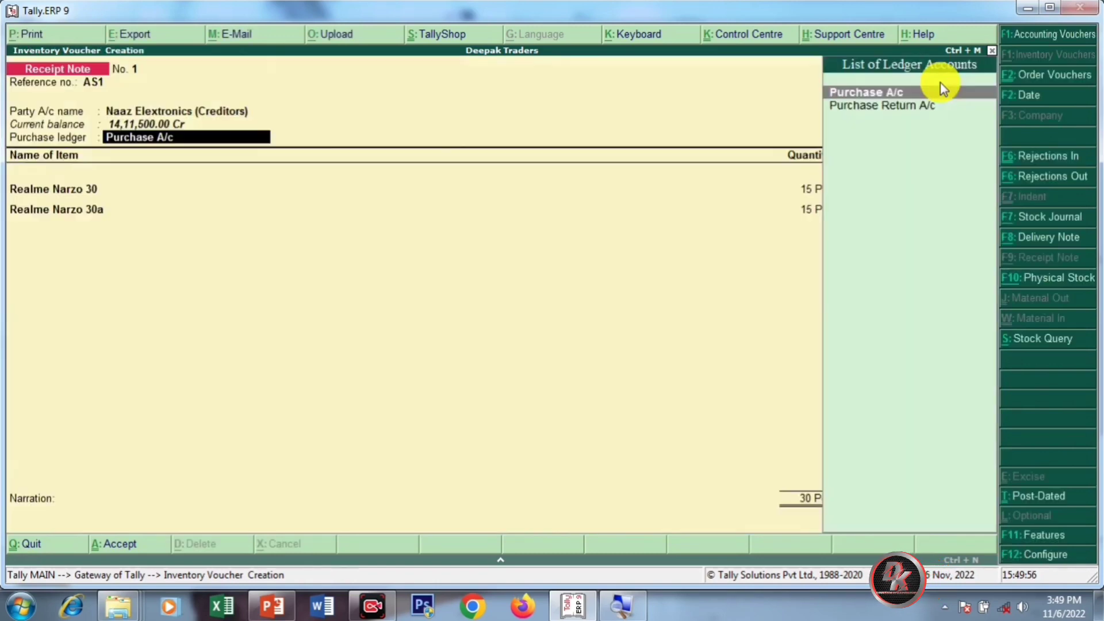
{"action": "key", "text": "Return"}
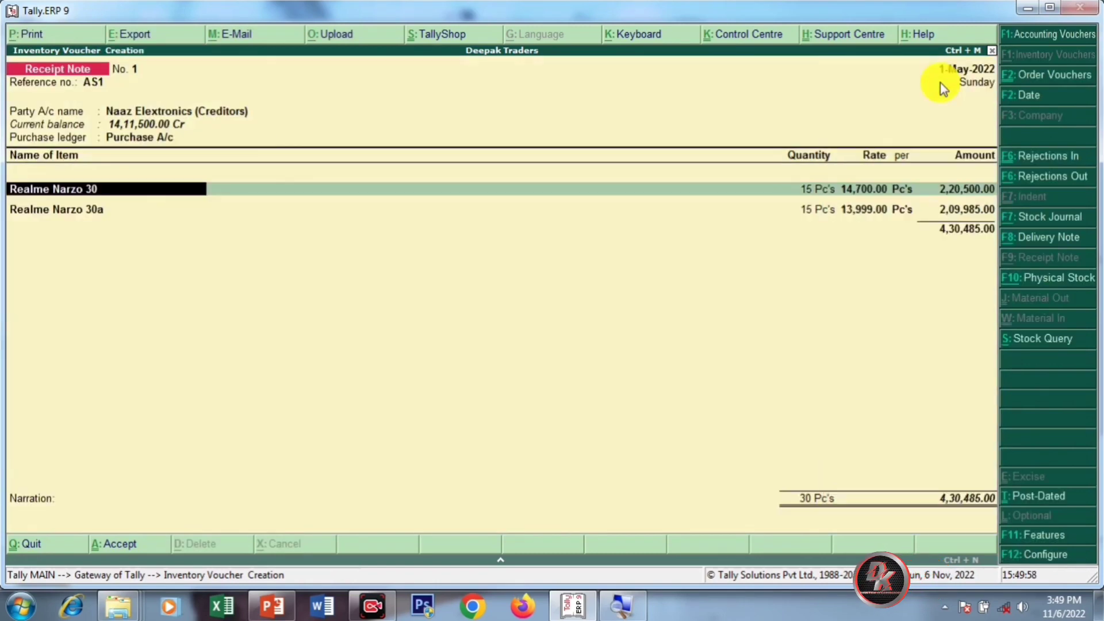
Step: Accept the Realme Narzo 30 allocation with tracking number AS1, godown Mauaima, 15 Pc's at 14,700.00
{"action": "key", "text": "Return"}
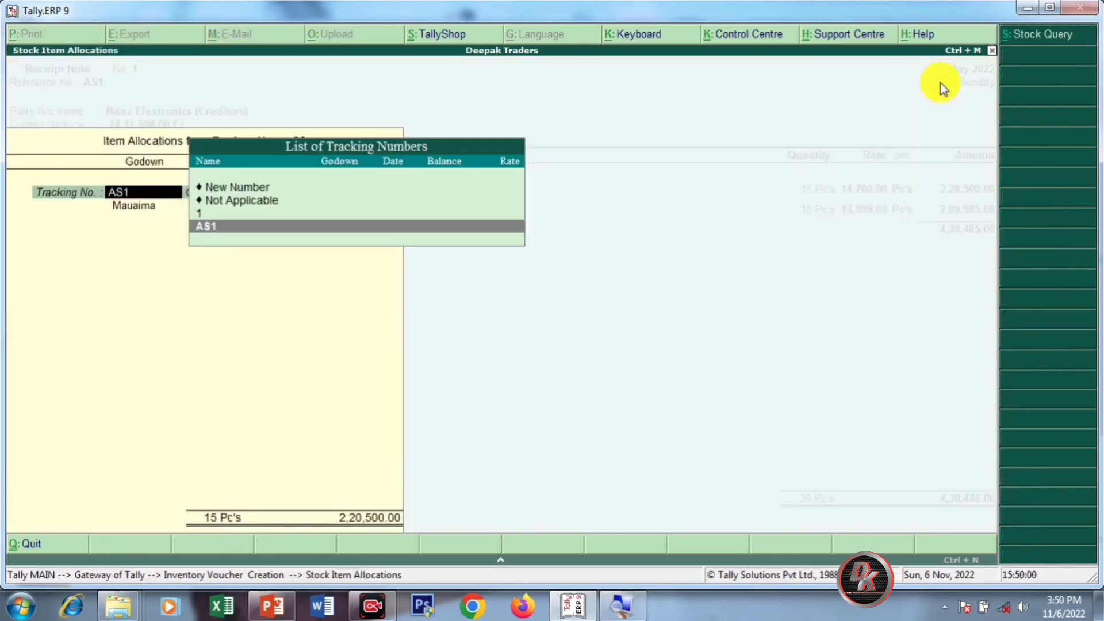
{"action": "key", "text": "Return"}
{"action": "key", "text": "Return"}
{"action": "key", "text": "Return"}
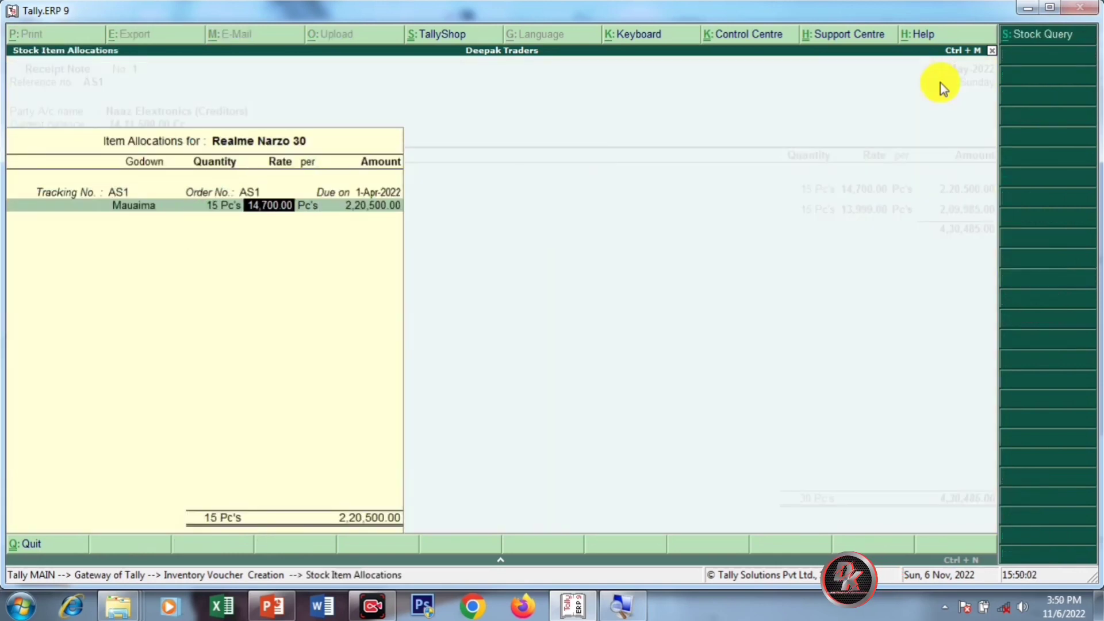
{"action": "key", "text": "Return"}
{"action": "key", "text": "Return"}
{"action": "key", "text": "Return"}
{"action": "key", "text": "Return"}
Step: Accept the Realme Narzo 30a allocation with tracking number AS1, godown Mauaima, 15 Pc's at 13,999.00
{"action": "key", "text": "Return"}
{"action": "key", "text": "Return"}
{"action": "key", "text": "Return"}
{"action": "key", "text": "Return"}
{"action": "key", "text": "Return"}
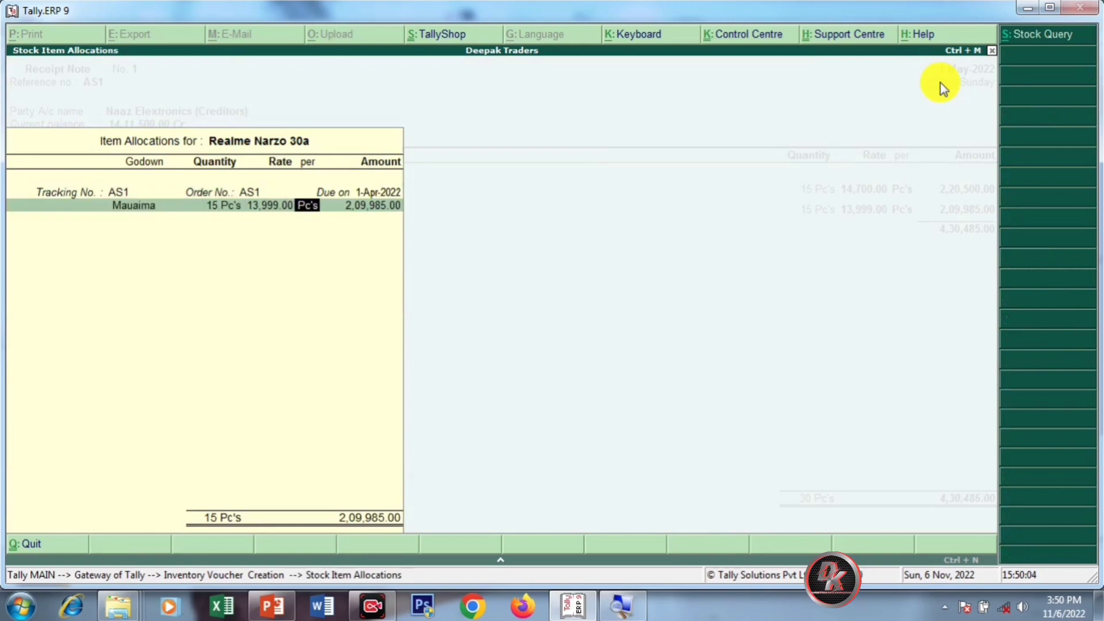
{"action": "key", "text": "Return"}
{"action": "key", "text": "Return"}
{"action": "key", "text": "Return"}
Step: End the receipt note's item list, leave the narration blank, and save the voucher
{"action": "key", "text": "Return"}
{"action": "key", "text": "Return"}
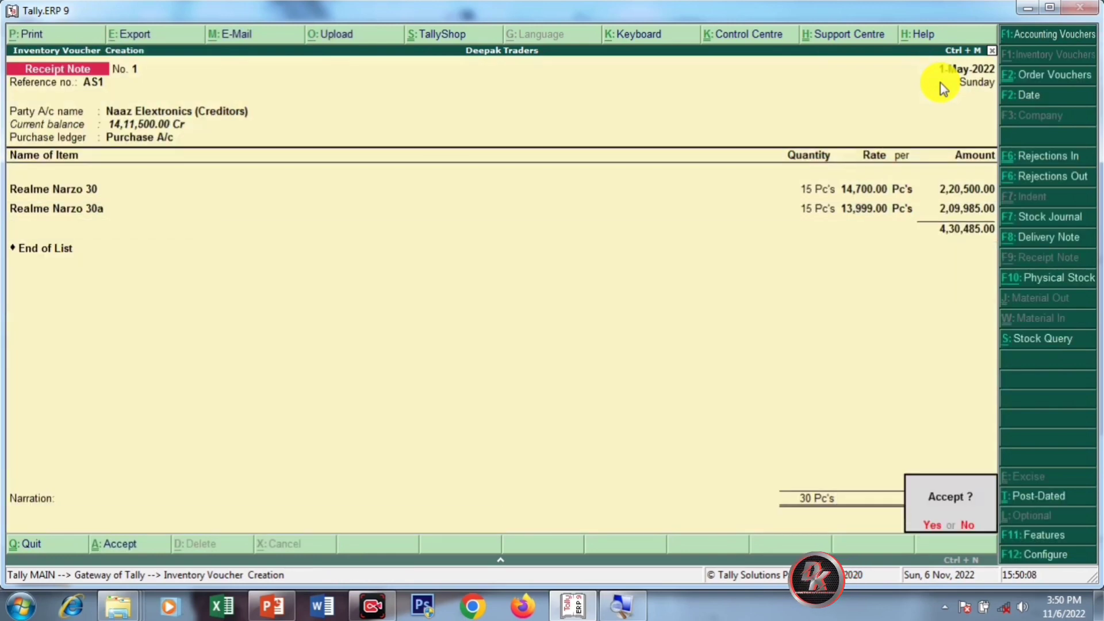
{"action": "key", "text": "Return"}
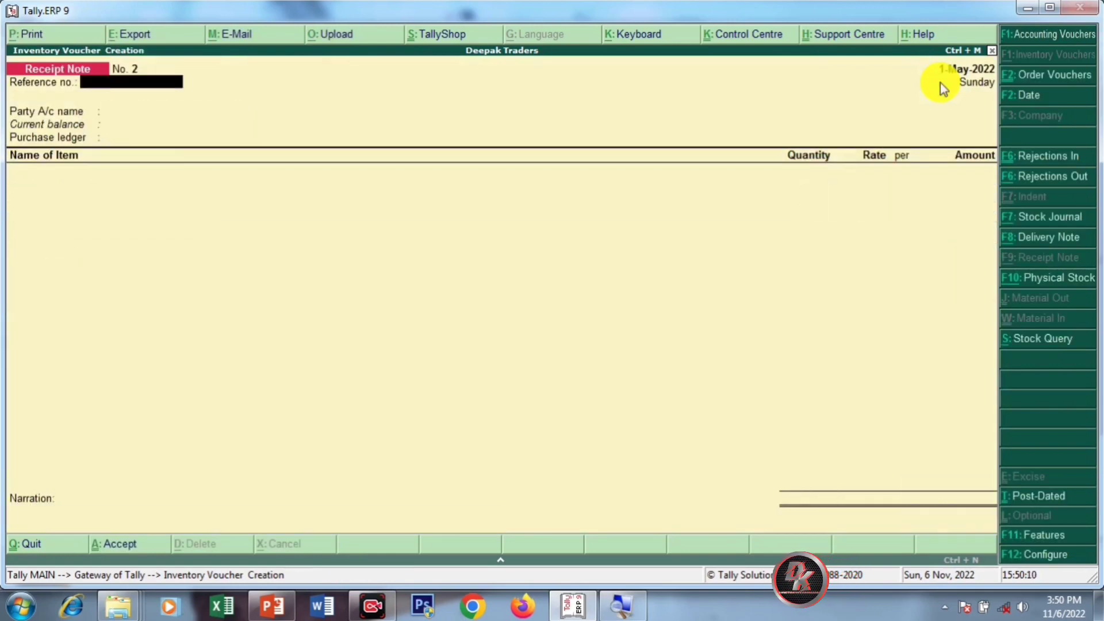
{"action": "key", "text": "Escape"}
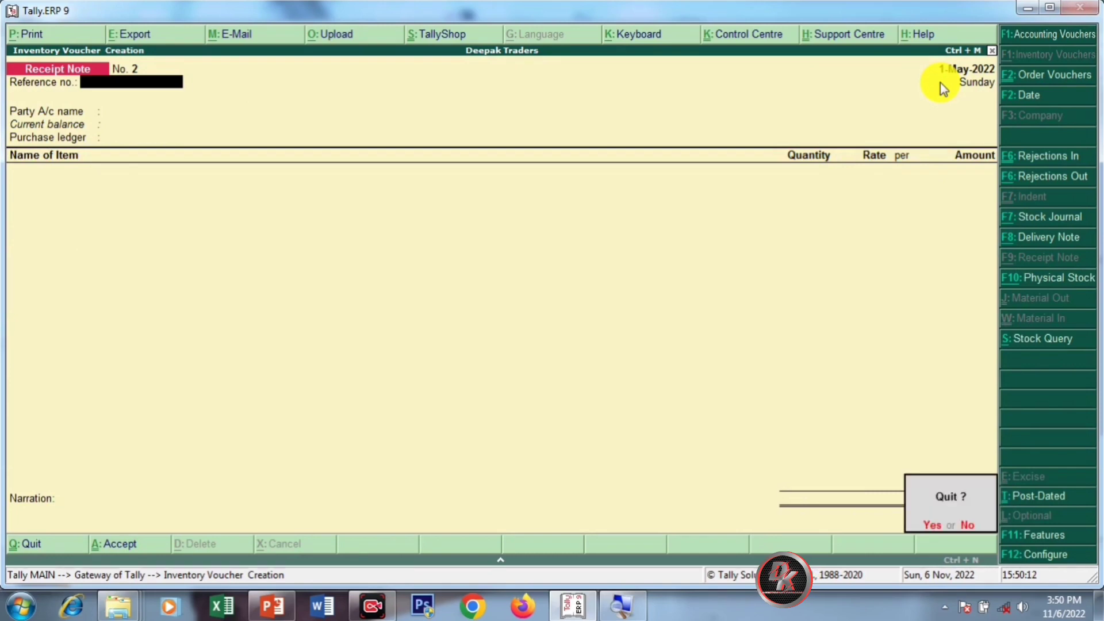
Step: Quit the blank receipt note and open the Stock Summary report from the Gateway of Tally
{"action": "key", "text": "Return"}
{"action": "key", "text": "Down"}
{"action": "key", "text": "Down"}
{"action": "key", "text": "Down"}
{"action": "key", "text": "Down"}
{"action": "key", "text": "Down"}
{"action": "key", "text": "Down"}
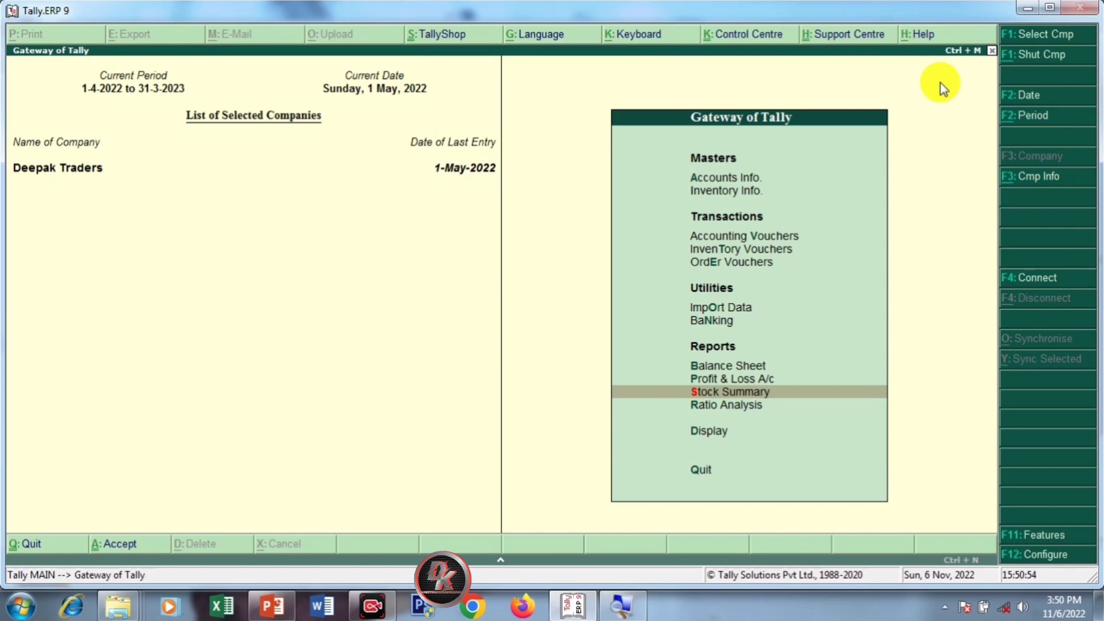
{"action": "key", "text": "Return"}
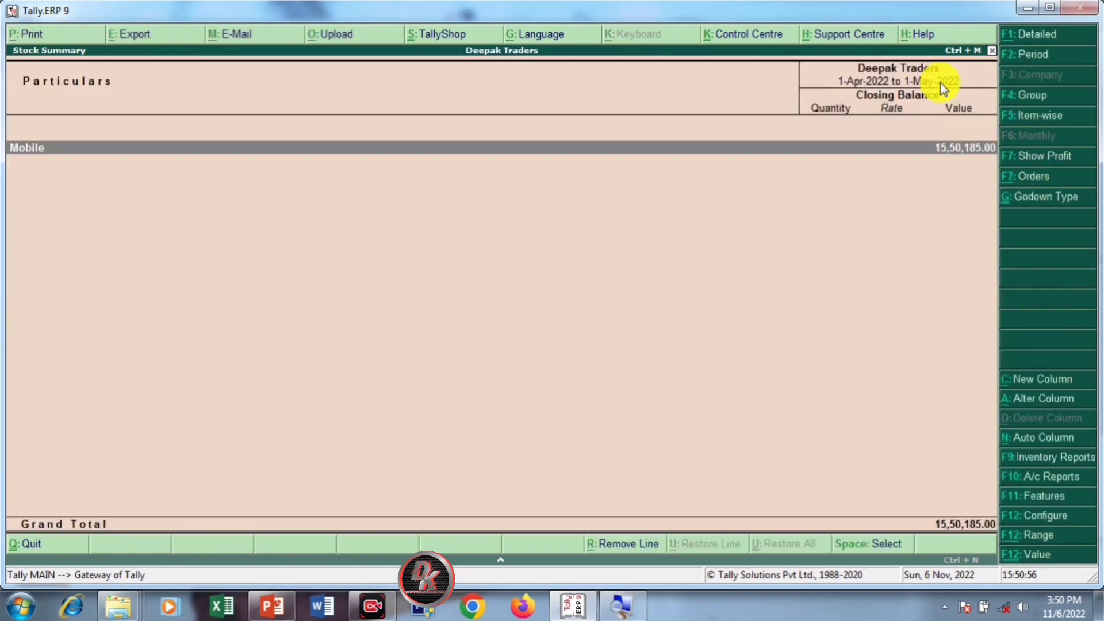
Step: View Purchase Orders Outstanding in the Stock Summary without limiting it to due orders, and return to the Gateway of Tally
{"action": "key", "text": "ctrl+F7"}
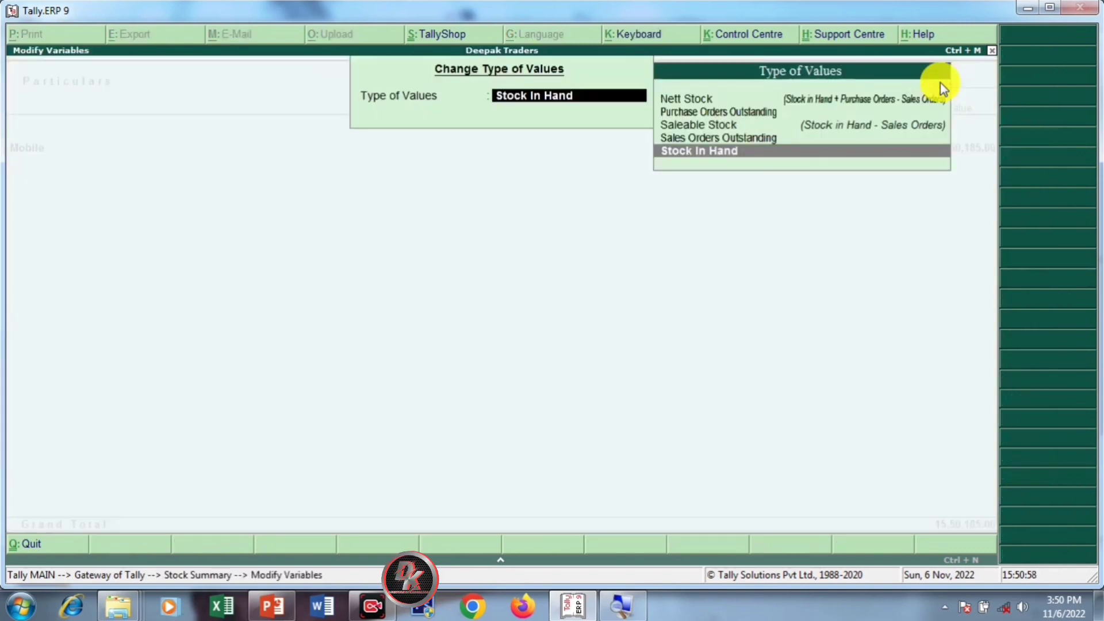
{"action": "key", "text": "Up"}
{"action": "key", "text": "Up"}
{"action": "key", "text": "Up"}
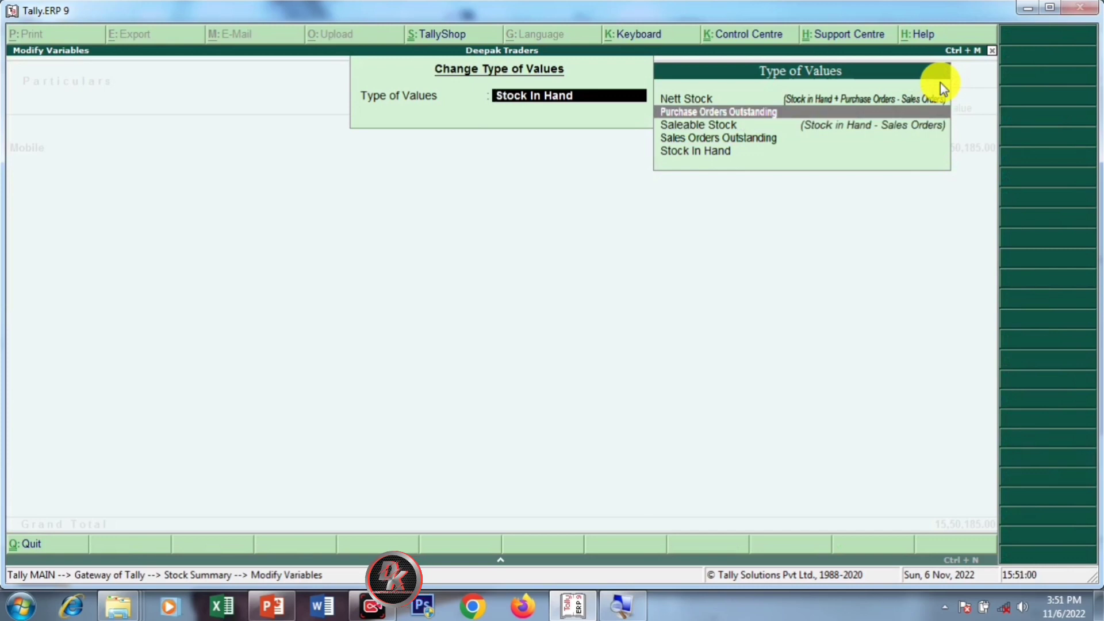
{"action": "key", "text": "Return"}
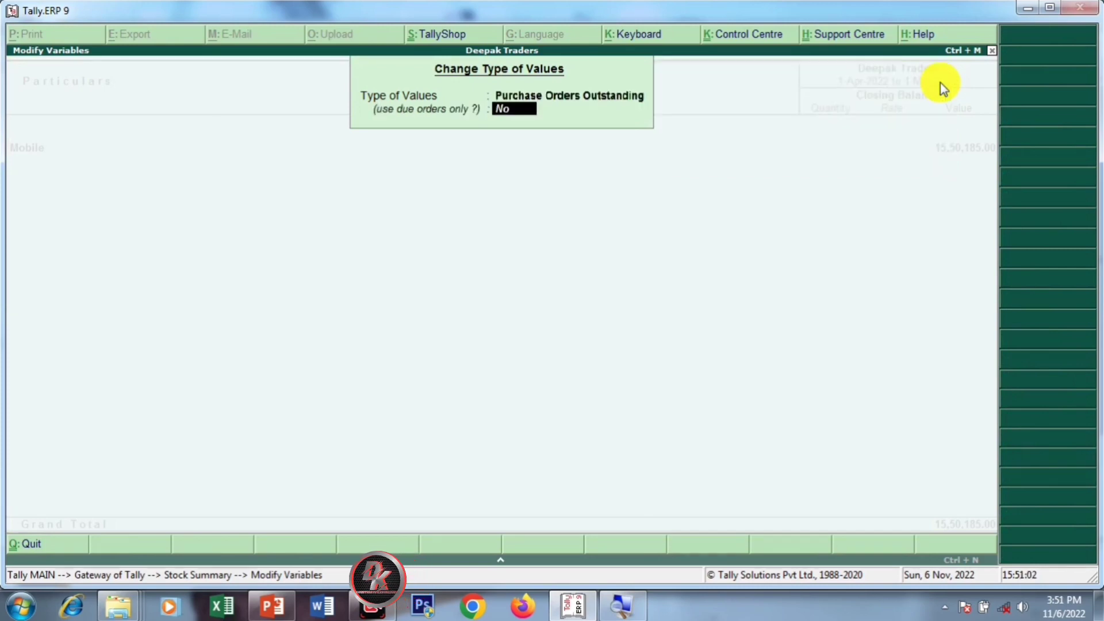
{"action": "key", "text": "Return"}
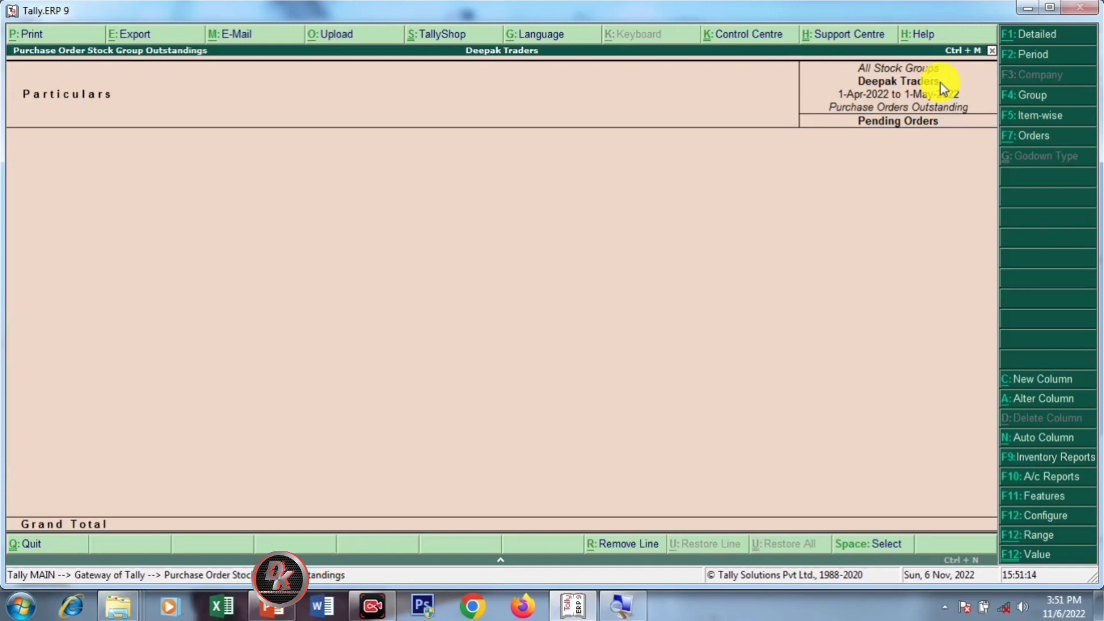
{"action": "key", "text": "Escape"}
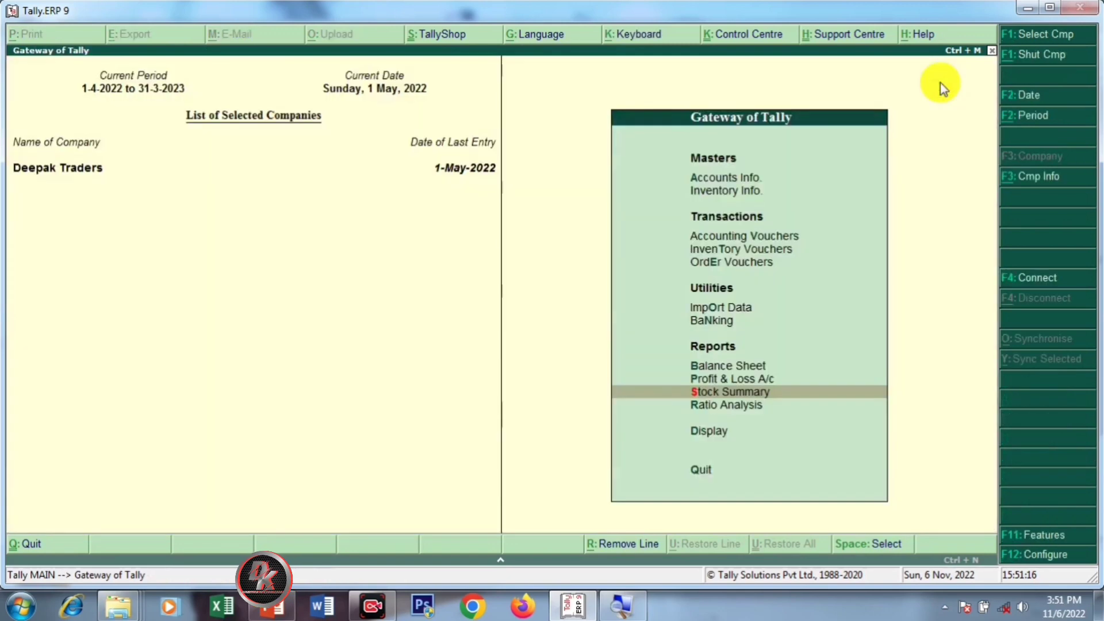
{"action": "key", "text": "Escape"}
{"action": "key", "text": "n"}
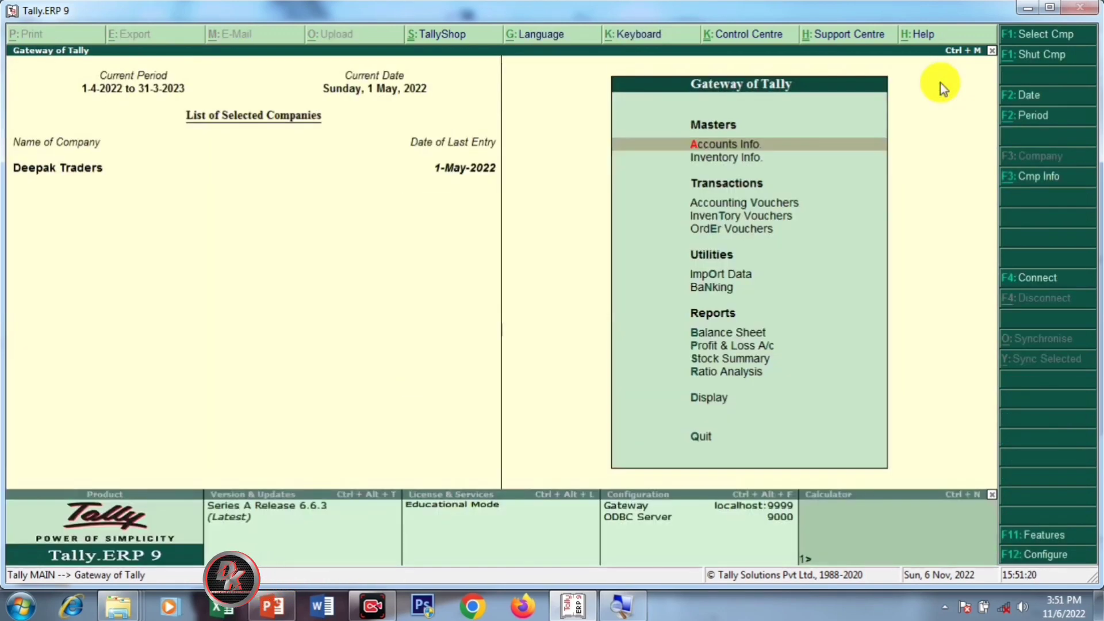
Step: Open a new sales order voucher from the Order Vouchers entry
{"action": "key", "text": "Down"}
{"action": "key", "text": "Down"}
{"action": "key", "text": "Down"}
{"action": "key", "text": "Down"}
{"action": "key", "text": "Return"}
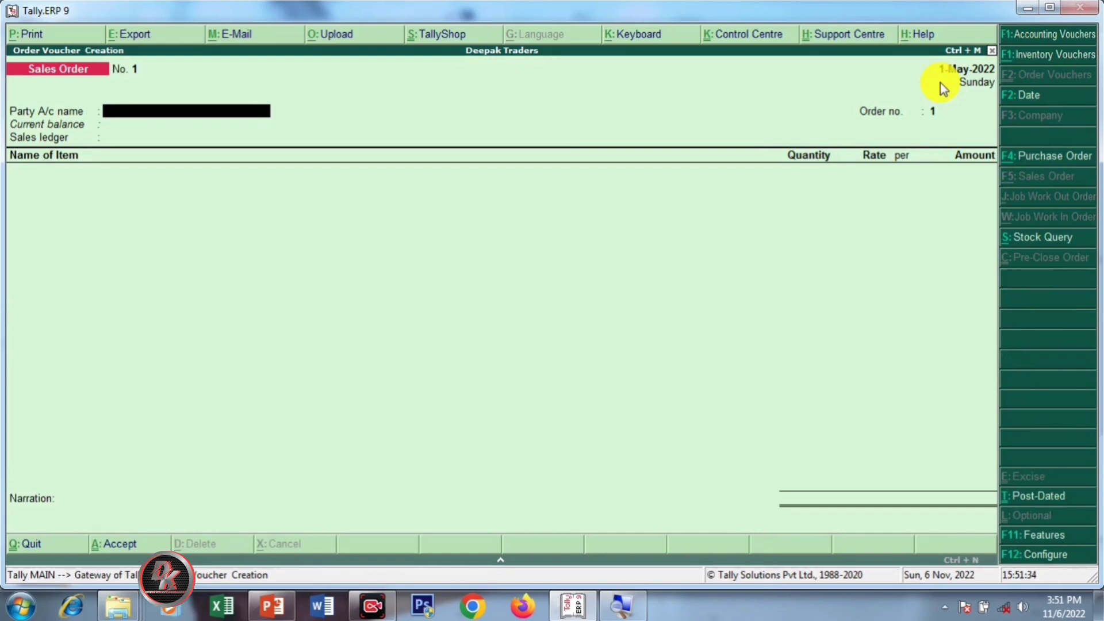
Step: Choose Anshu Mobile Shop (Debtors) as the party and accept the buyer's, order and despatch details with state Uttar Pradesh
{"action": "key", "text": "Return"}
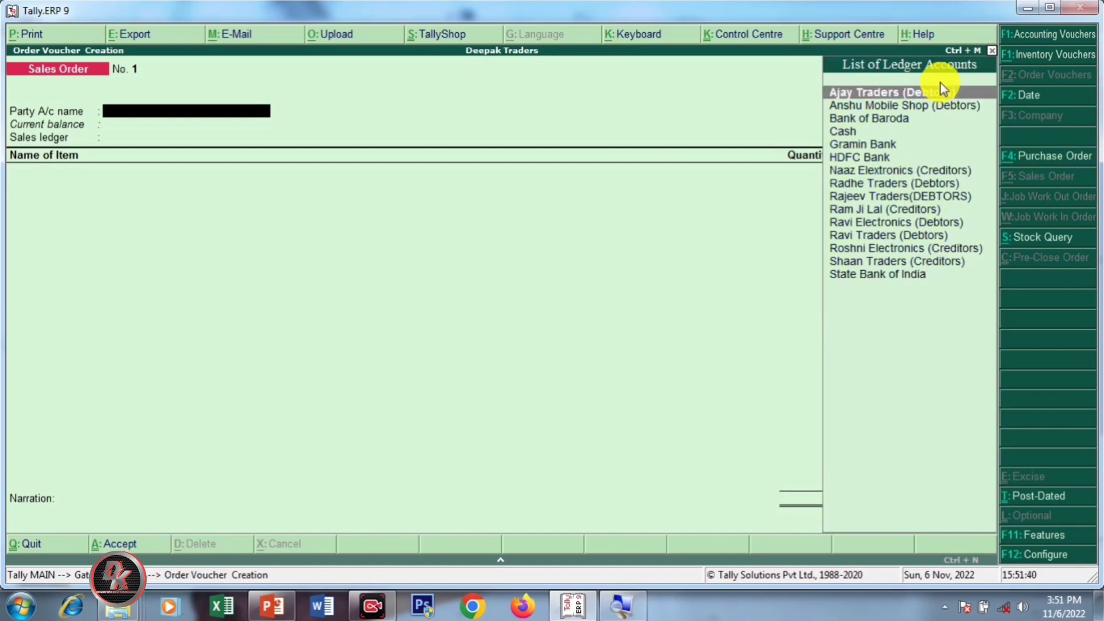
{"action": "key", "text": "Down"}
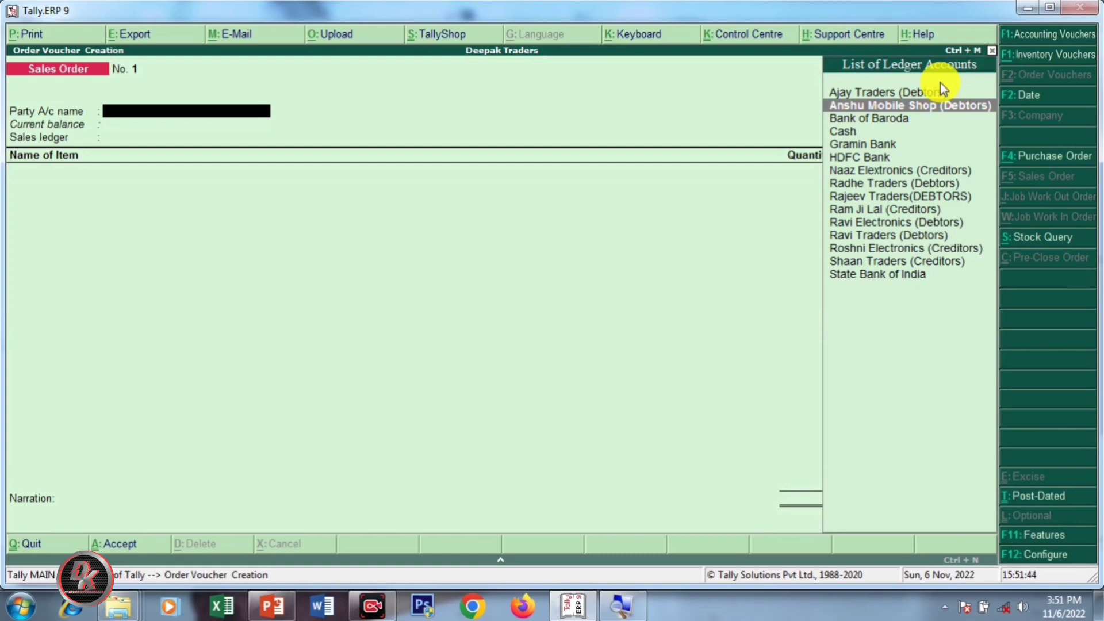
{"action": "key", "text": "Return"}
{"action": "key", "text": "Return"}
{"action": "key", "text": "Return"}
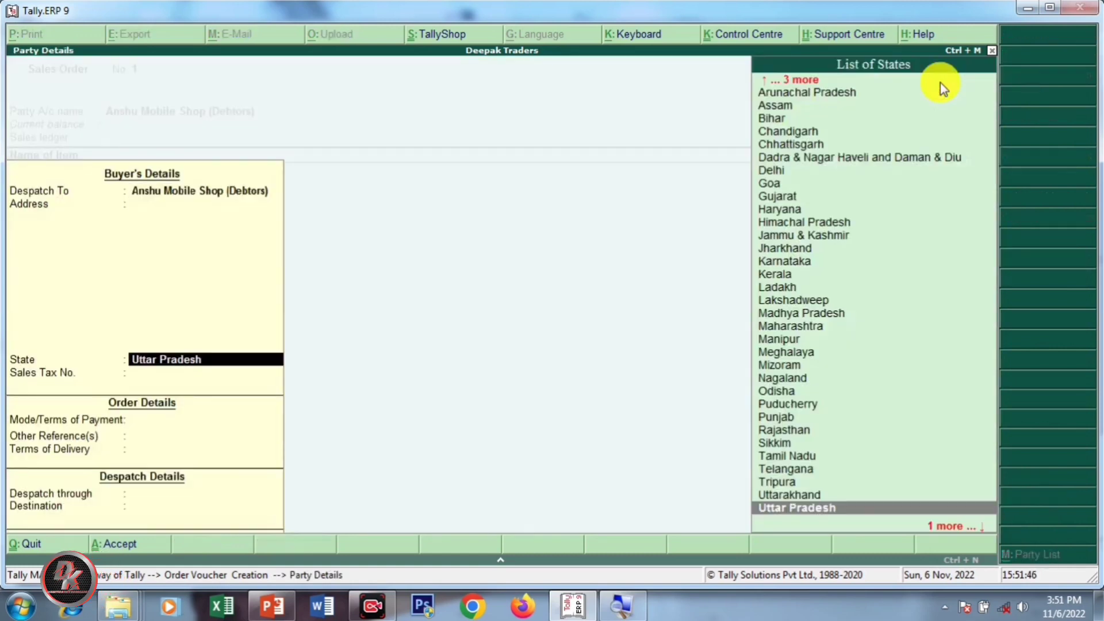
{"action": "key", "text": "Return"}
{"action": "key", "text": "Return"}
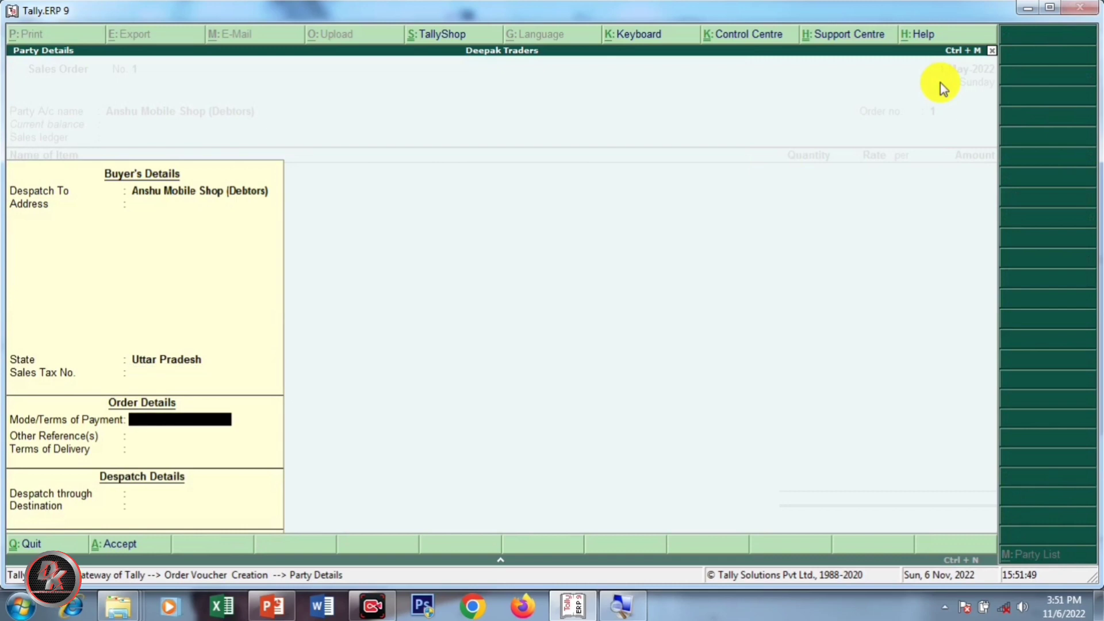
{"action": "key", "text": "Return"}
{"action": "key", "text": "Return"}
{"action": "key", "text": "Return"}
{"action": "key", "text": "Return"}
{"action": "key", "text": "Return"}
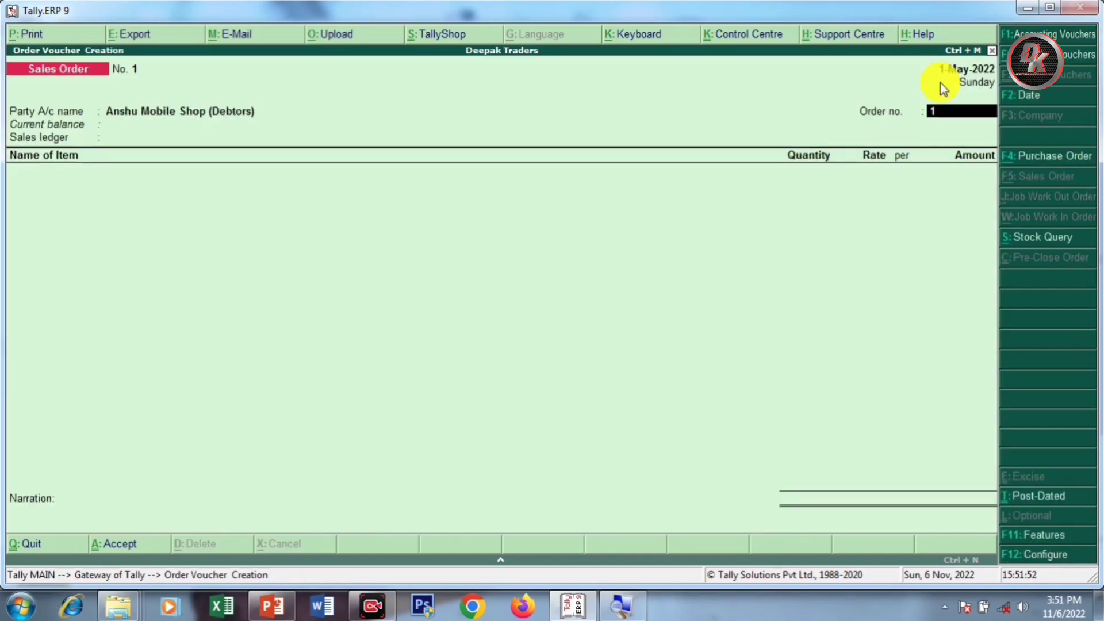
Step: Enter the sales order's order number and keep Sales A/c as the sales ledger
{"action": "type", "text": "B"}
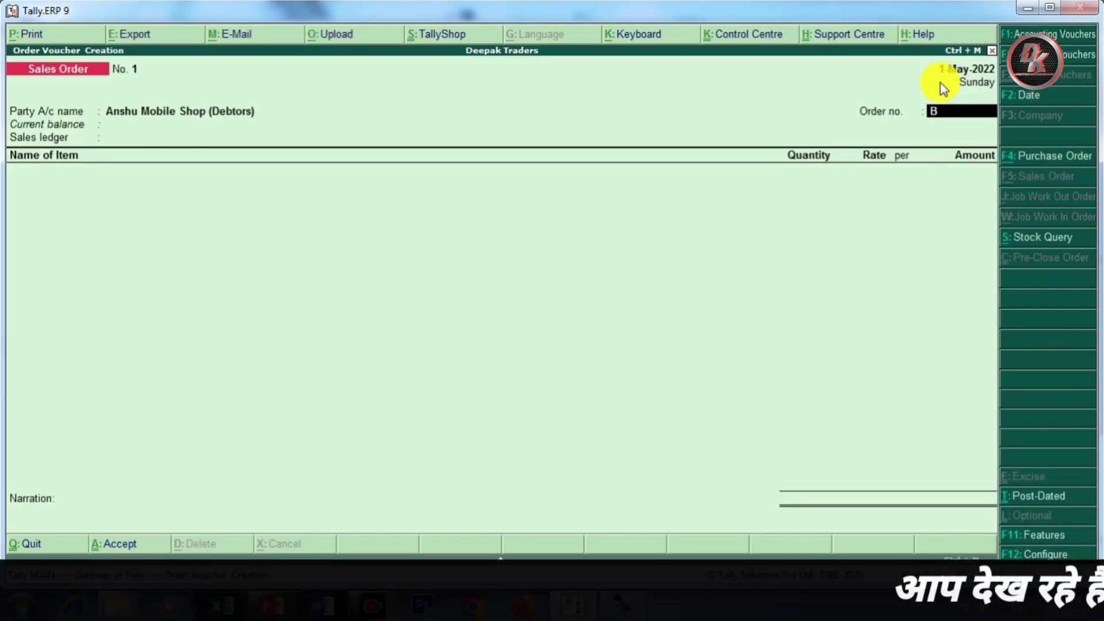
{"action": "type", "text": "S1"}
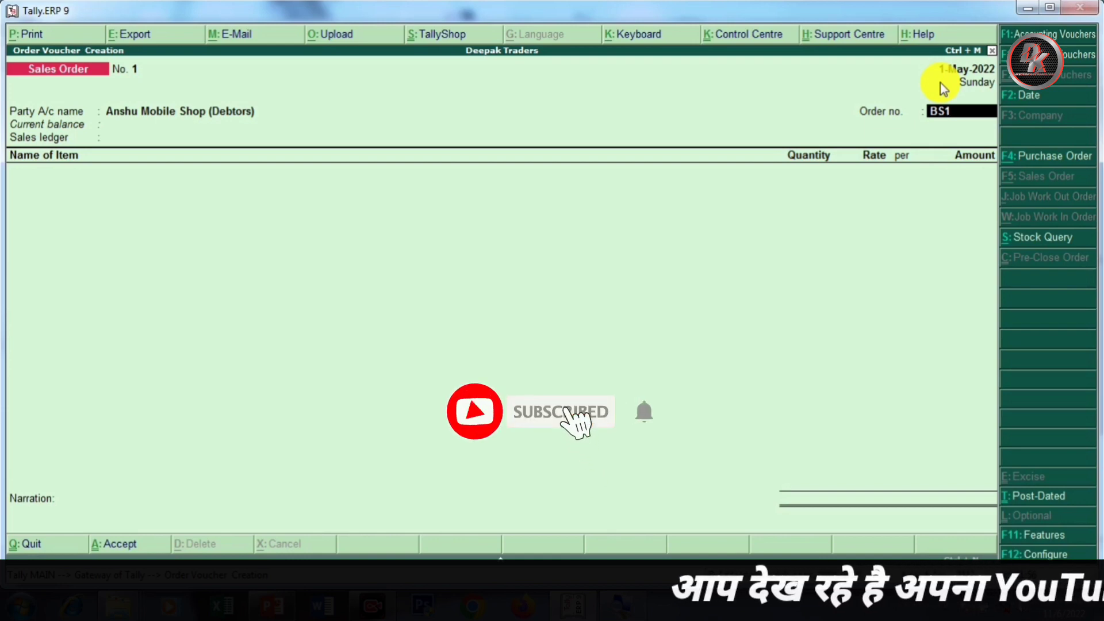
{"action": "key", "text": "Return"}
{"action": "key", "text": "Return"}
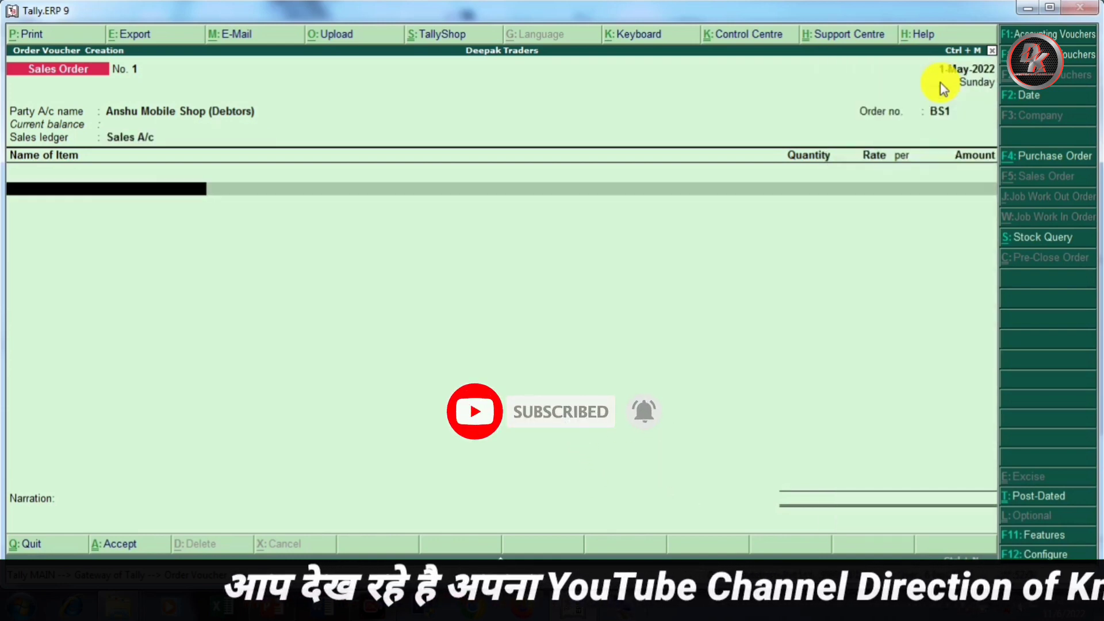
Step: Add the stock item Realme Narzo 30 with due date 1-May-2022 and godown Mauaima
{"action": "key", "text": "space"}
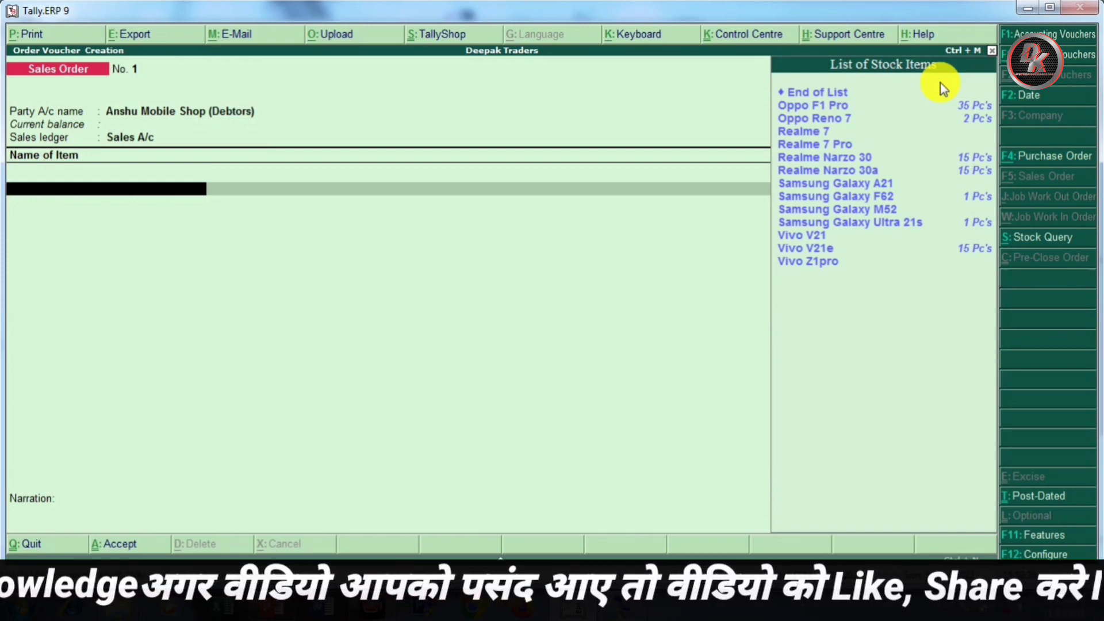
{"action": "key", "text": "Down"}
{"action": "key", "text": "Down"}
{"action": "key", "text": "Down"}
{"action": "key", "text": "Down"}
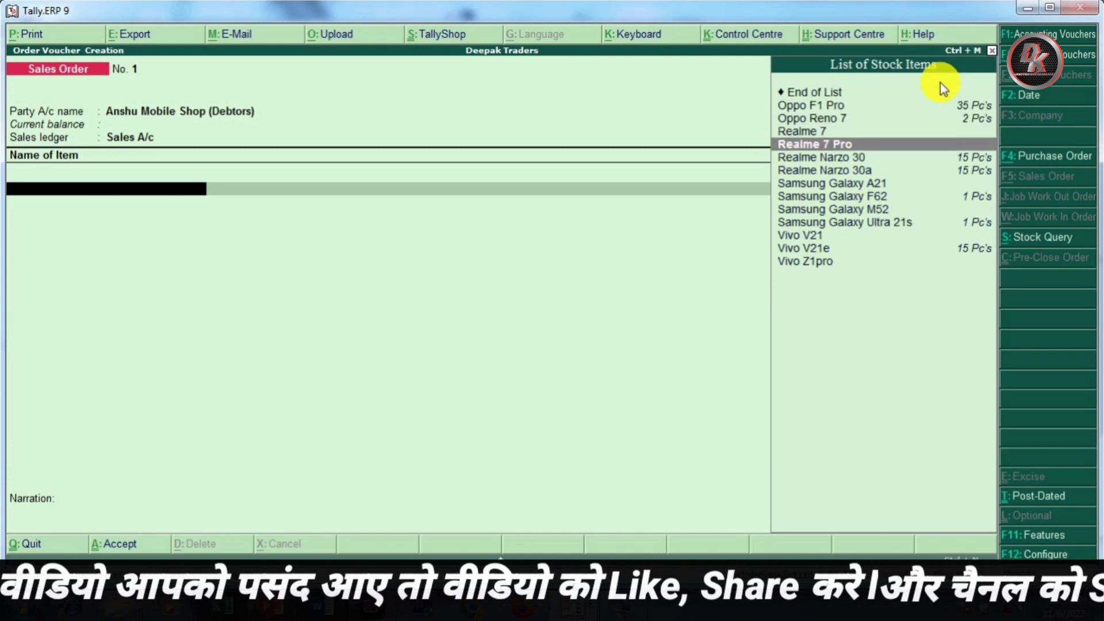
{"action": "key", "text": "Return"}
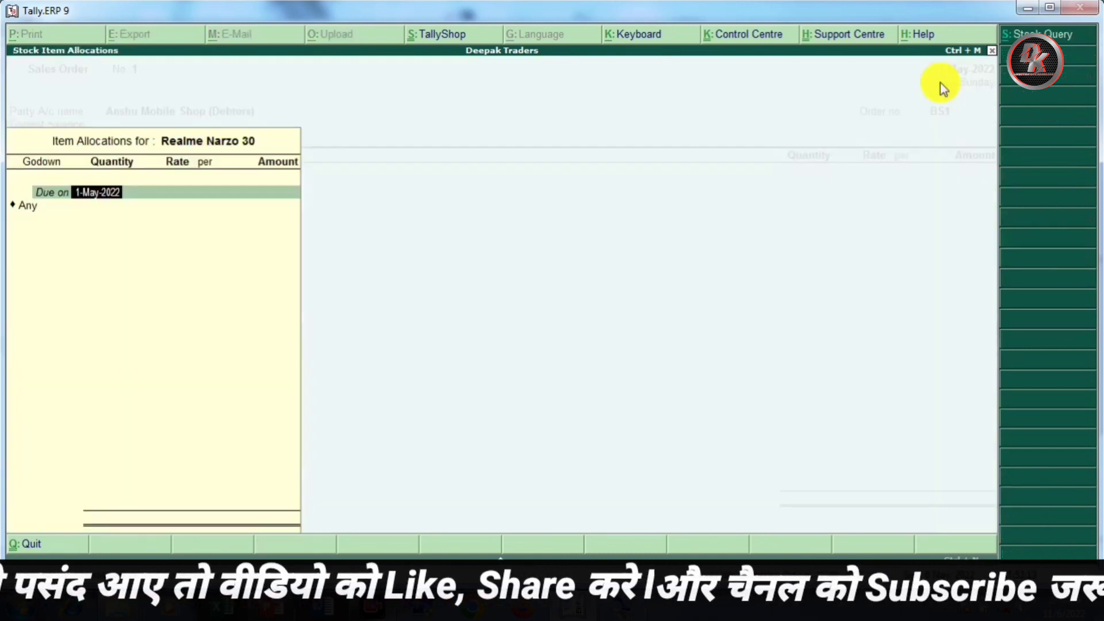
{"action": "key", "text": "Return"}
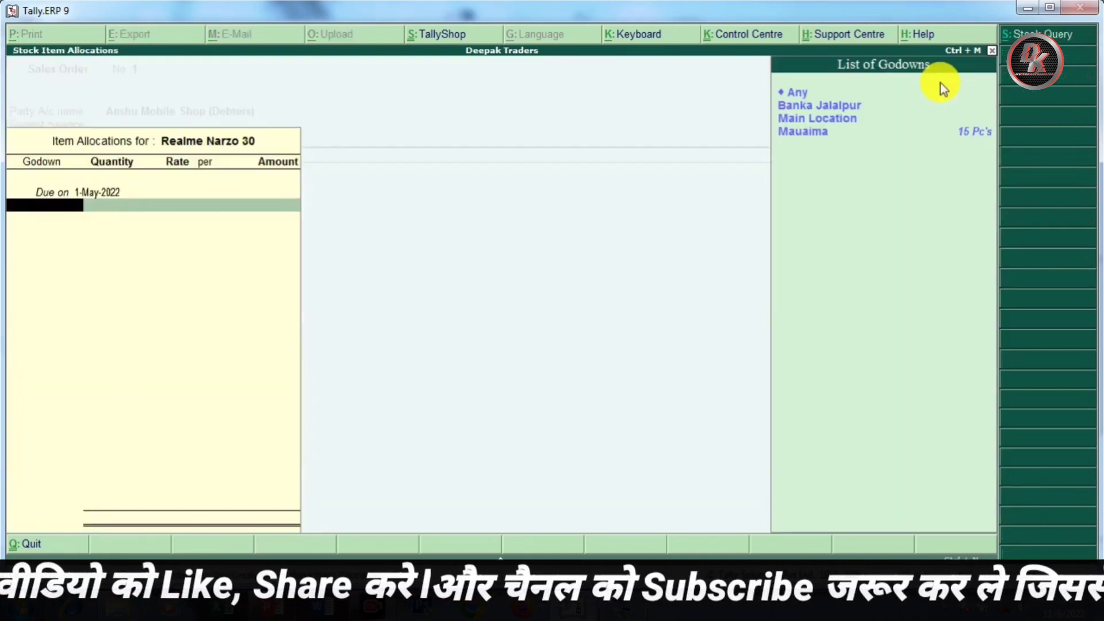
{"action": "key", "text": "Down"}
{"action": "key", "text": "Down"}
{"action": "key", "text": "Down"}
{"action": "key", "text": "Return"}
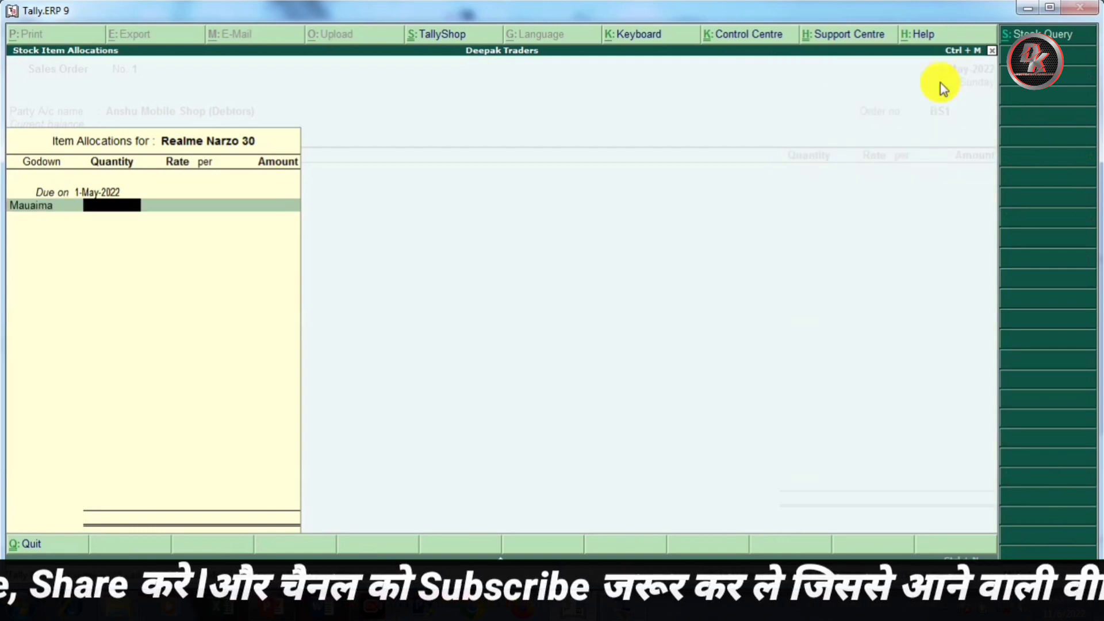
Step: Set the Realme Narzo 30 quantity to 15 Pc's, accept the rate of 15,700.00, and finish its allocation
{"action": "type", "text": "15"}
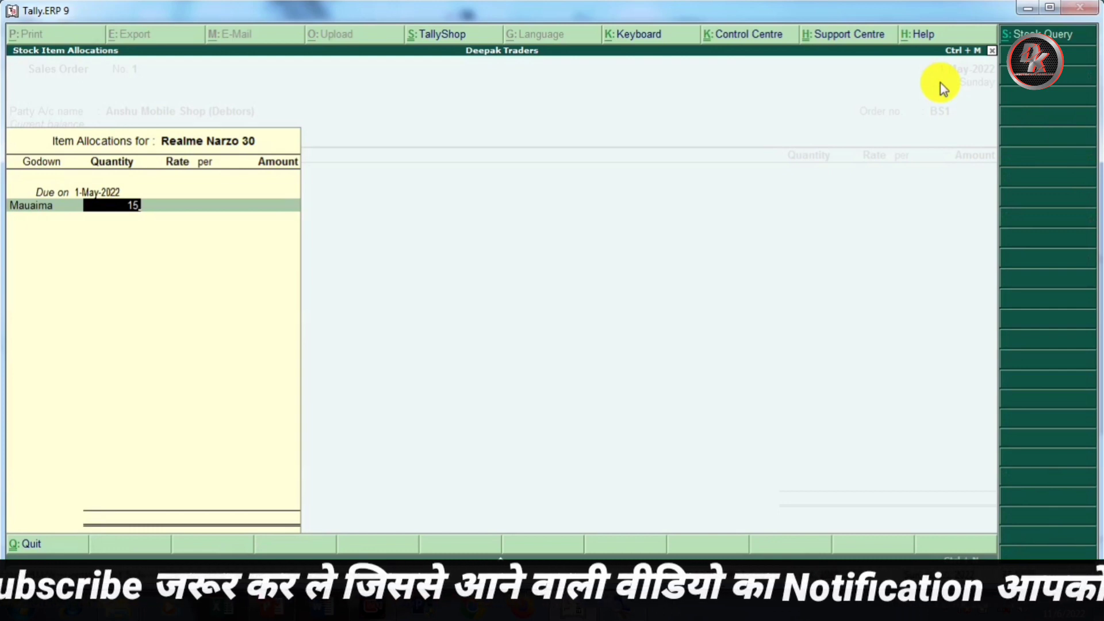
{"action": "key", "text": "Return"}
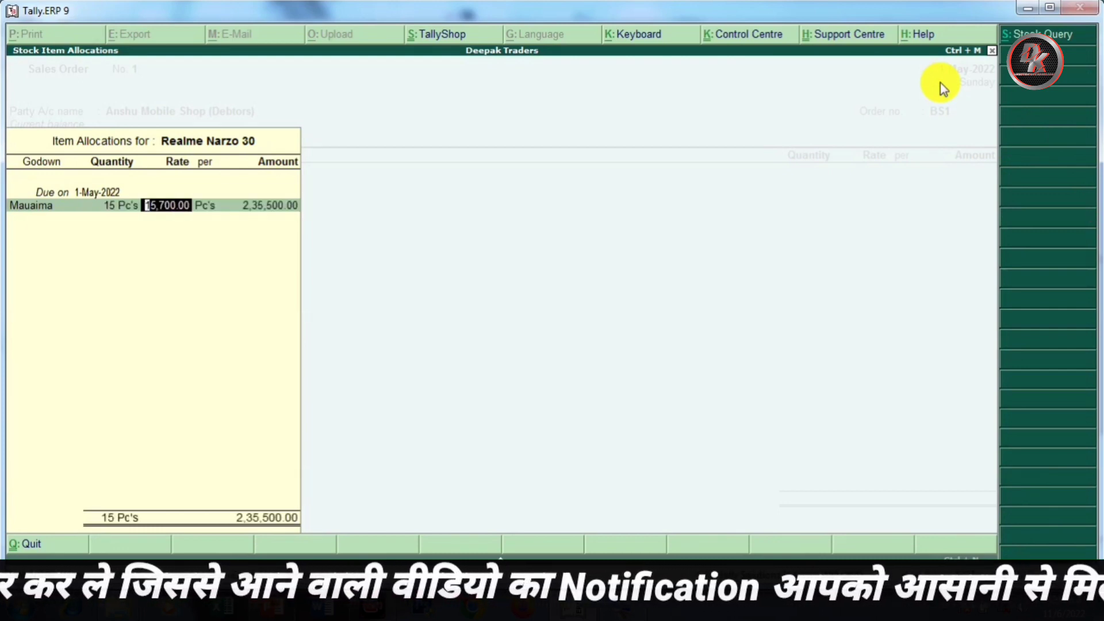
{"action": "key", "text": "Return"}
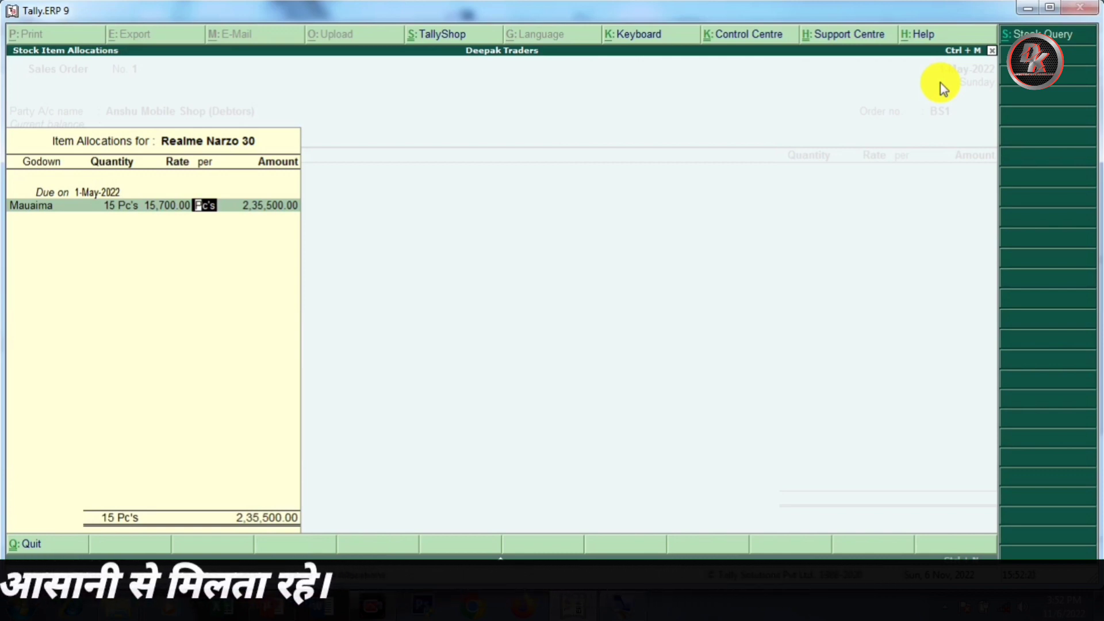
{"action": "key", "text": "Return"}
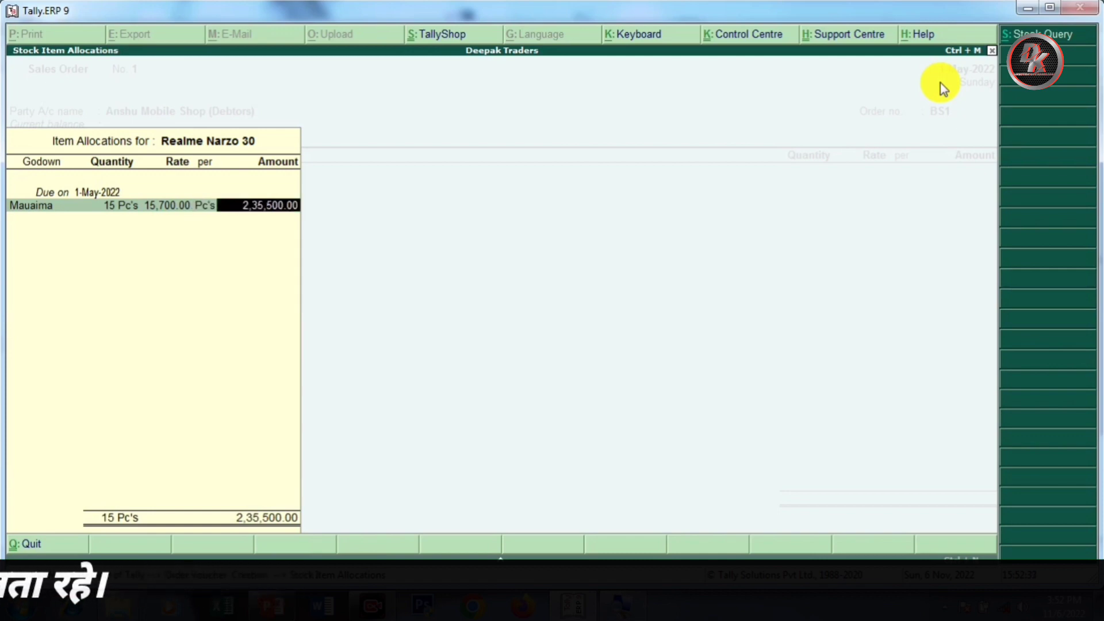
{"action": "key", "text": "Return"}
{"action": "key", "text": "Return"}
{"action": "key", "text": "Return"}
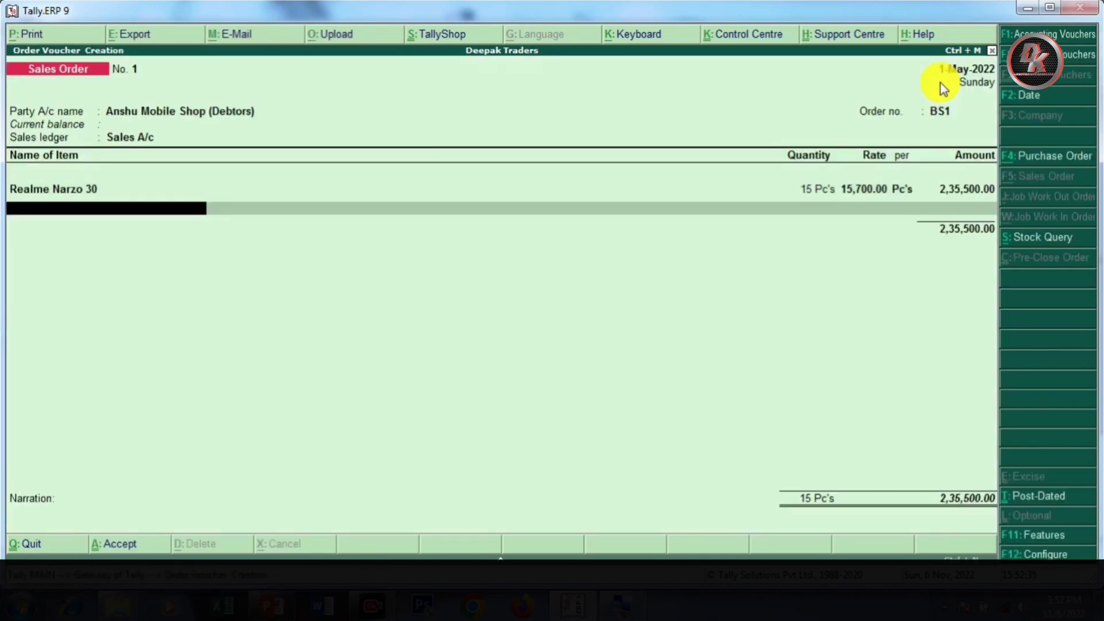
Step: Add the stock item Realme Narzo 30a with due date 1-May-2022 and godown Mauaima
{"action": "key", "text": "Down"}
{"action": "key", "text": "Down"}
{"action": "key", "text": "Down"}
{"action": "key", "text": "Down"}
{"action": "key", "text": "Down"}
{"action": "key", "text": "Down"}
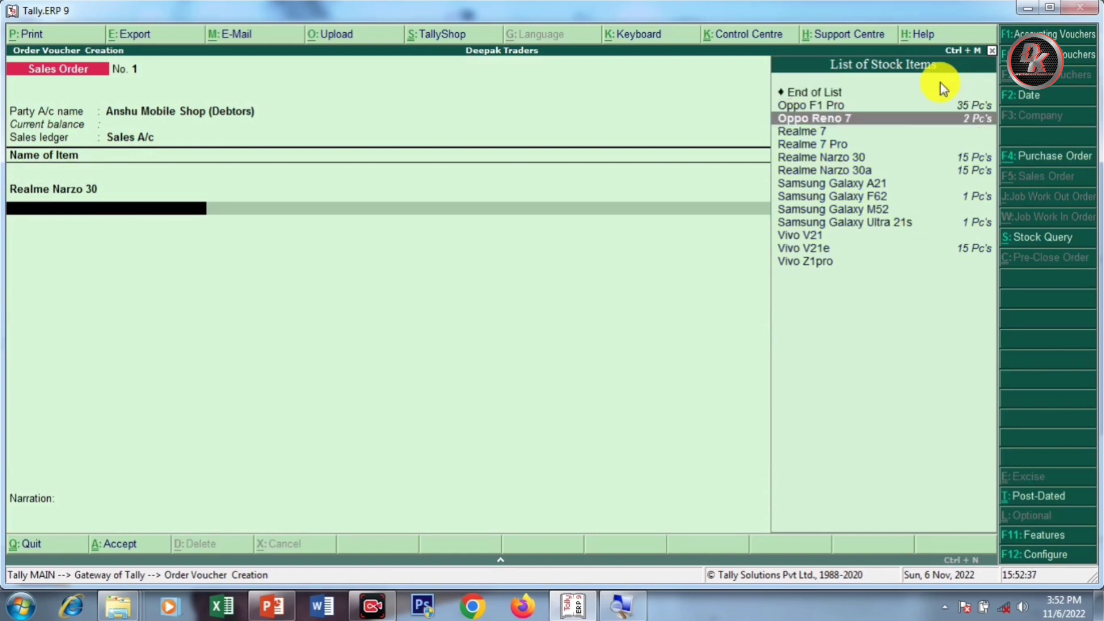
{"action": "key", "text": "Return"}
{"action": "key", "text": "Return"}
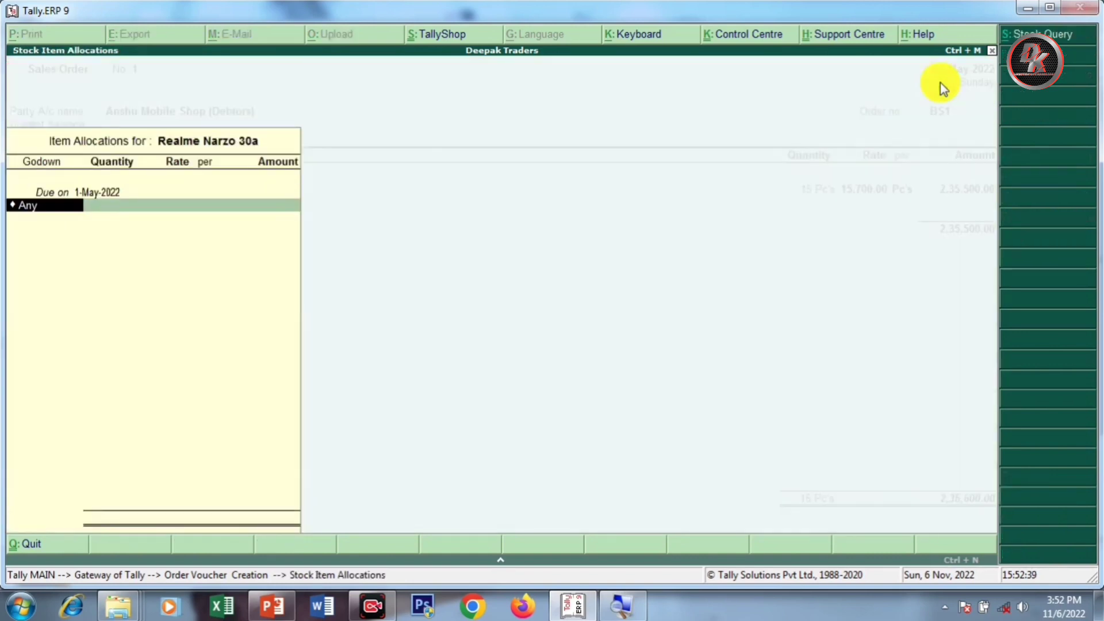
{"action": "key", "text": "Down"}
{"action": "key", "text": "Down"}
{"action": "key", "text": "Down"}
{"action": "key", "text": "Return"}
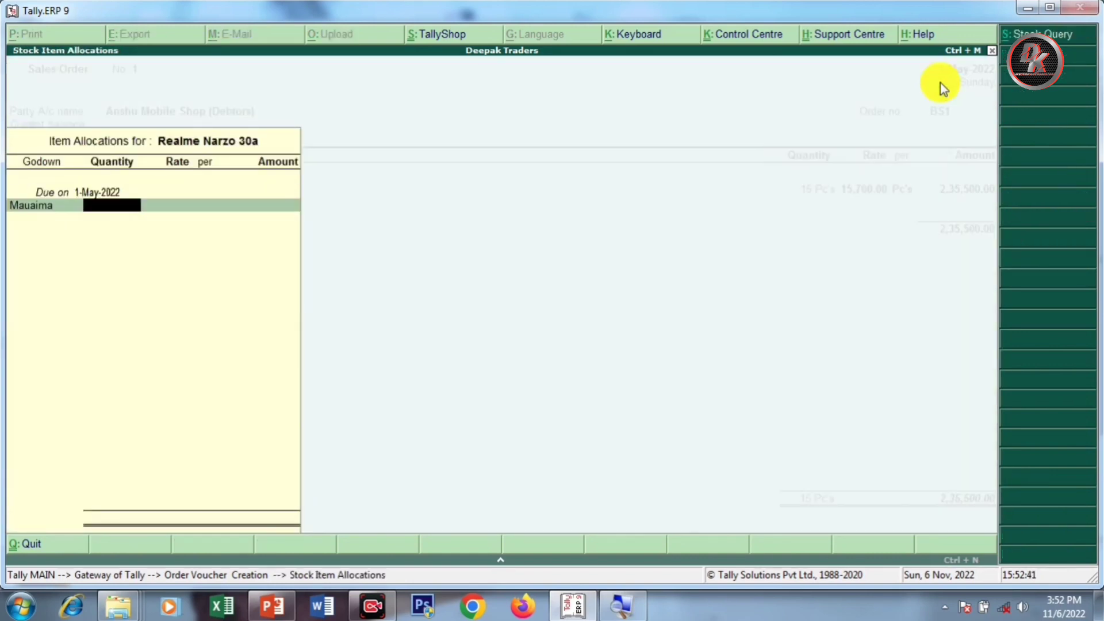
Step: Set the Realme Narzo 30a quantity to 15 Pc's at a rate of 14,999 and finish its allocation
{"action": "type", "text": "15"}
{"action": "key", "text": "Return"}
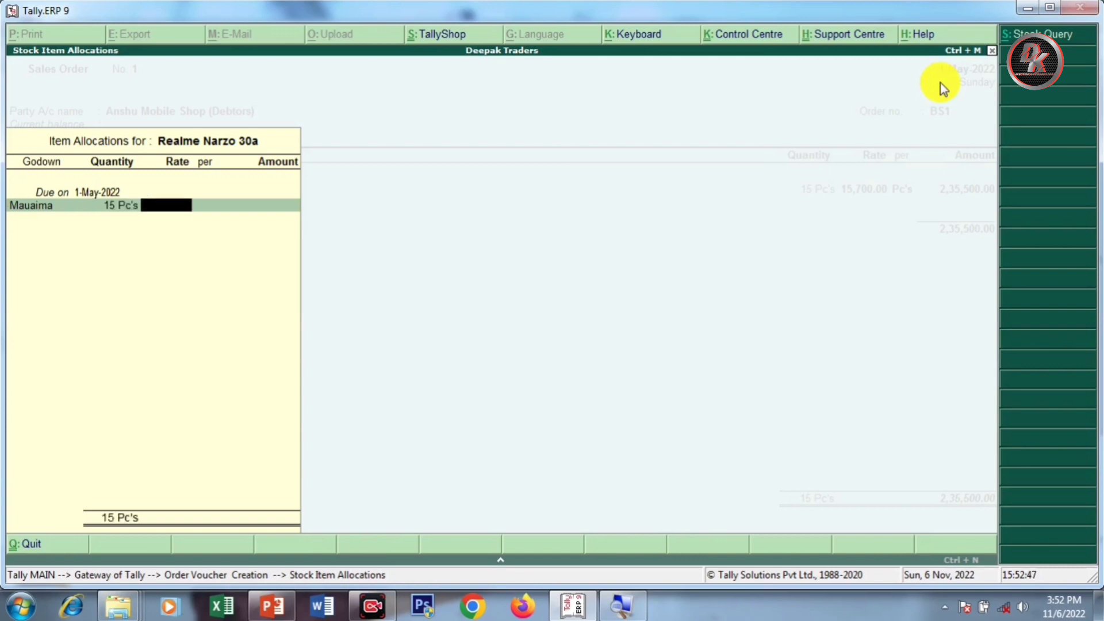
{"action": "type", "text": "14999"}
{"action": "key", "text": "Return"}
{"action": "key", "text": "Return"}
{"action": "key", "text": "Return"}
{"action": "key", "text": "Return"}
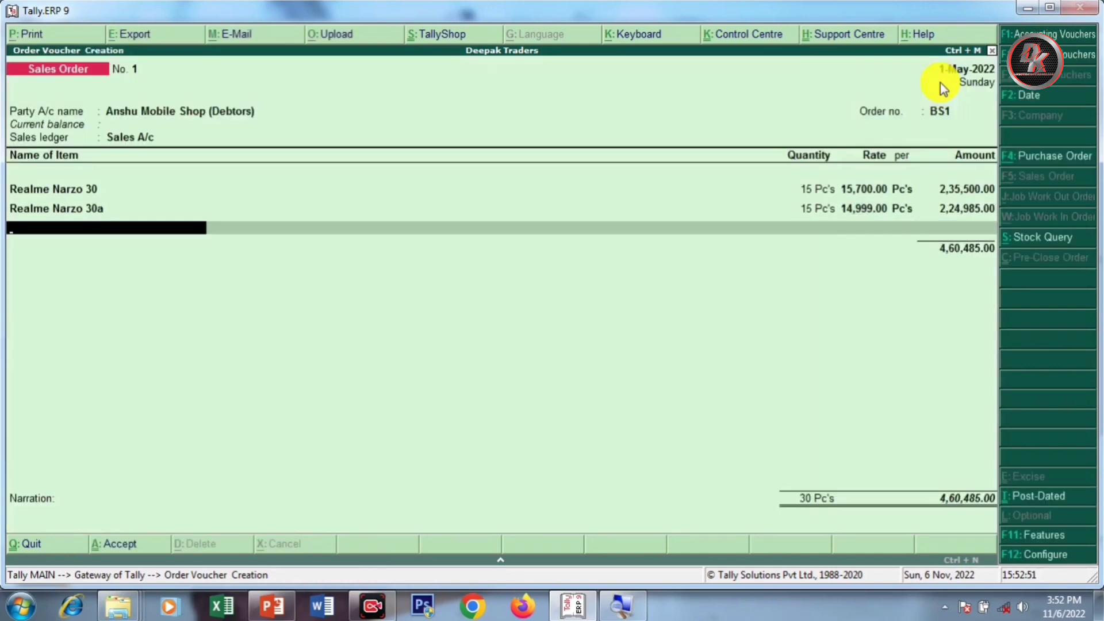
Step: End the item list, save the sales order with a blank narration, and return to the Gateway of Tally
{"action": "key", "text": "Return"}
{"action": "key", "text": "Return"}
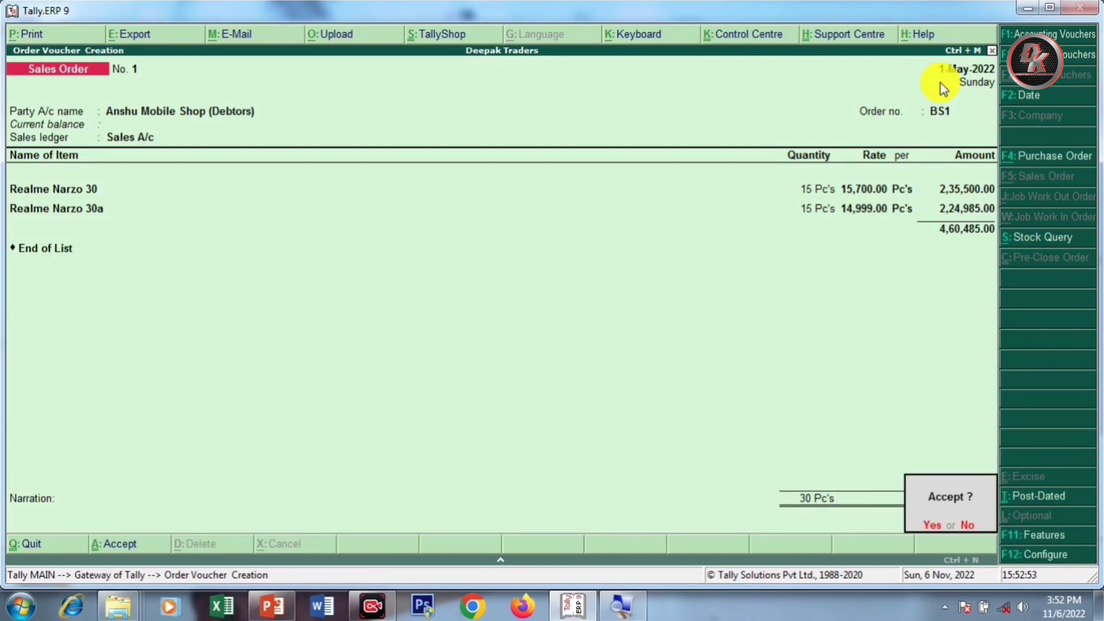
{"action": "key", "text": "Return"}
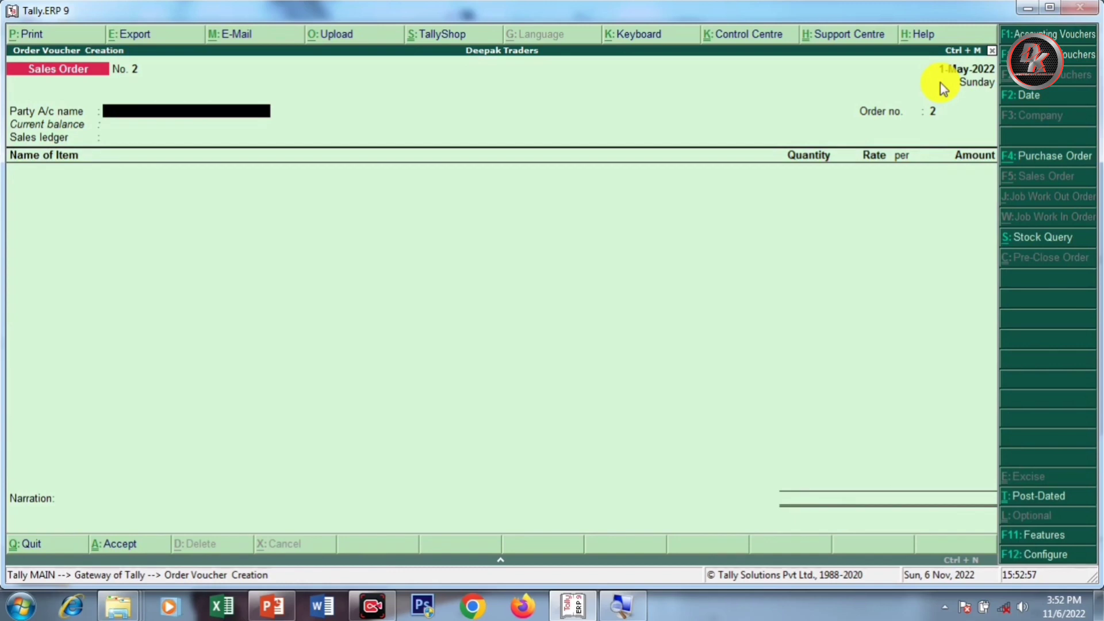
{"action": "key", "text": "Escape"}
{"action": "key", "text": "Return"}
{"action": "key", "text": "Escape"}
{"action": "key", "text": "Escape"}
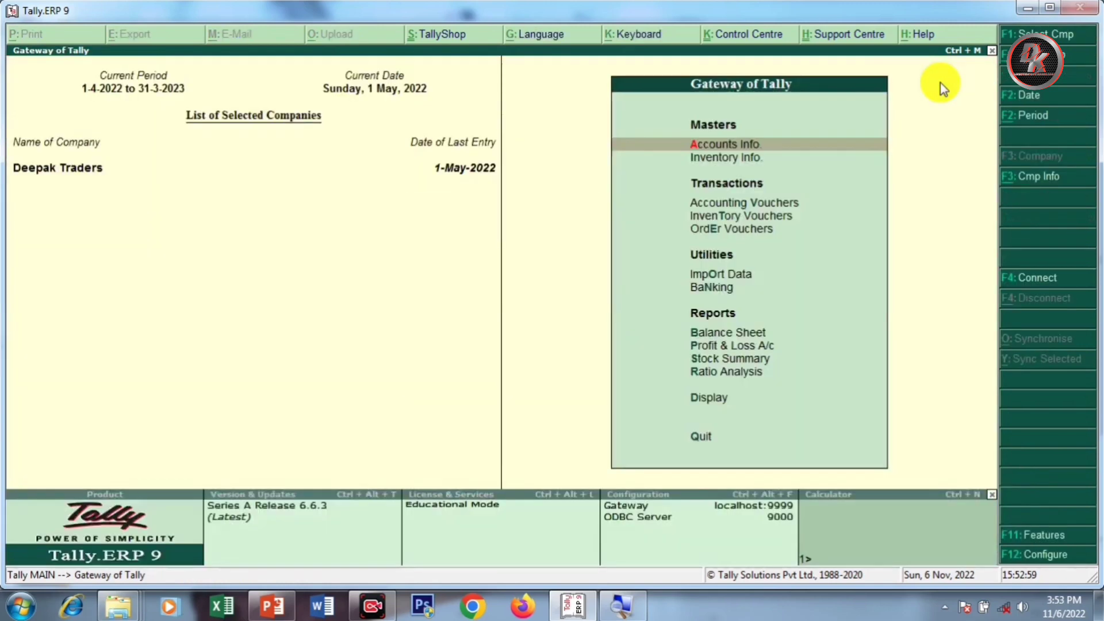
Step: Open the Stock Summary report from the Gateway of Tally
{"action": "key", "text": "Down"}
{"action": "key", "text": "Down"}
{"action": "key", "text": "Down"}
{"action": "key", "text": "Down"}
{"action": "key", "text": "Down"}
{"action": "key", "text": "Down"}
{"action": "key", "text": "Down"}
{"action": "key", "text": "Down"}
{"action": "key", "text": "Down"}
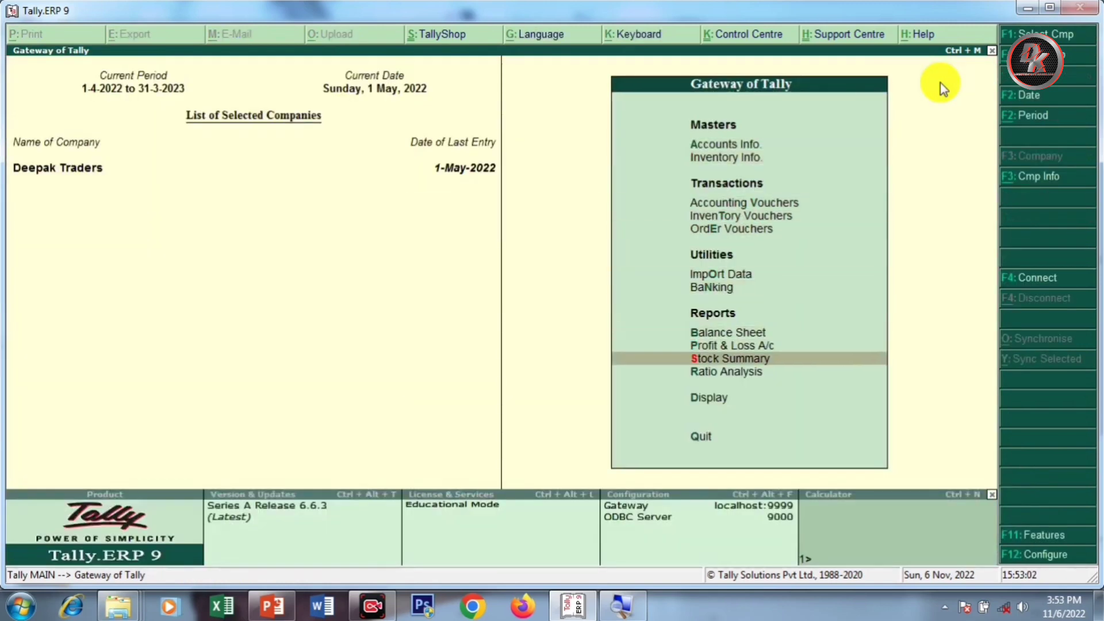
{"action": "key", "text": "Return"}
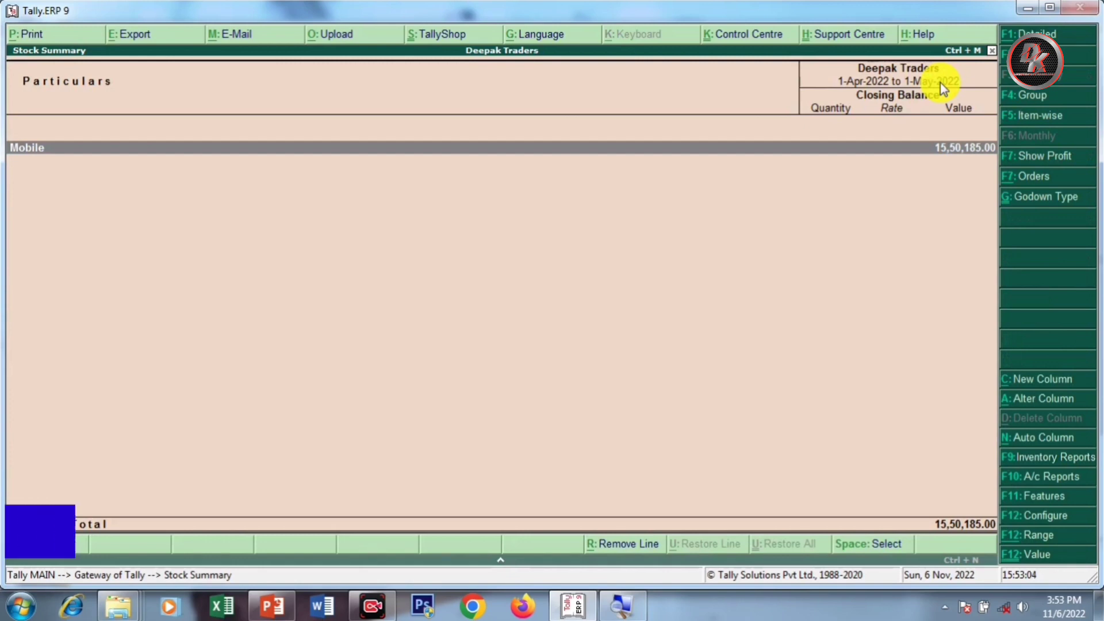
Step: Show Sales Orders Outstanding in the stock summary without restricting it to due orders, and return to the Gateway of Tally
{"action": "key", "text": "alt+F7"}
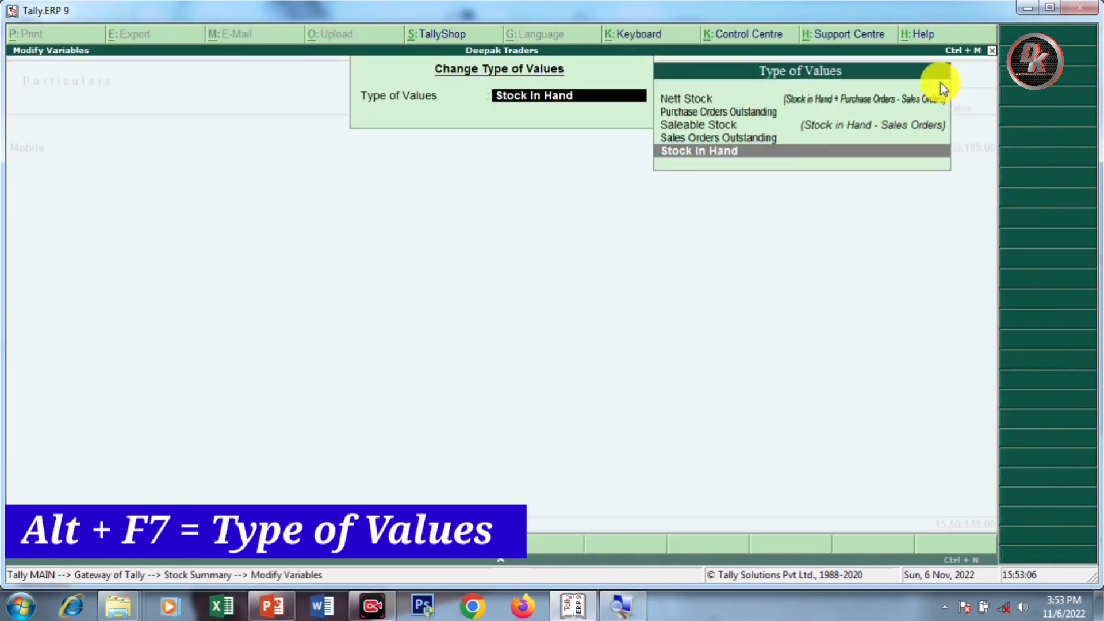
{"action": "key", "text": "Up"}
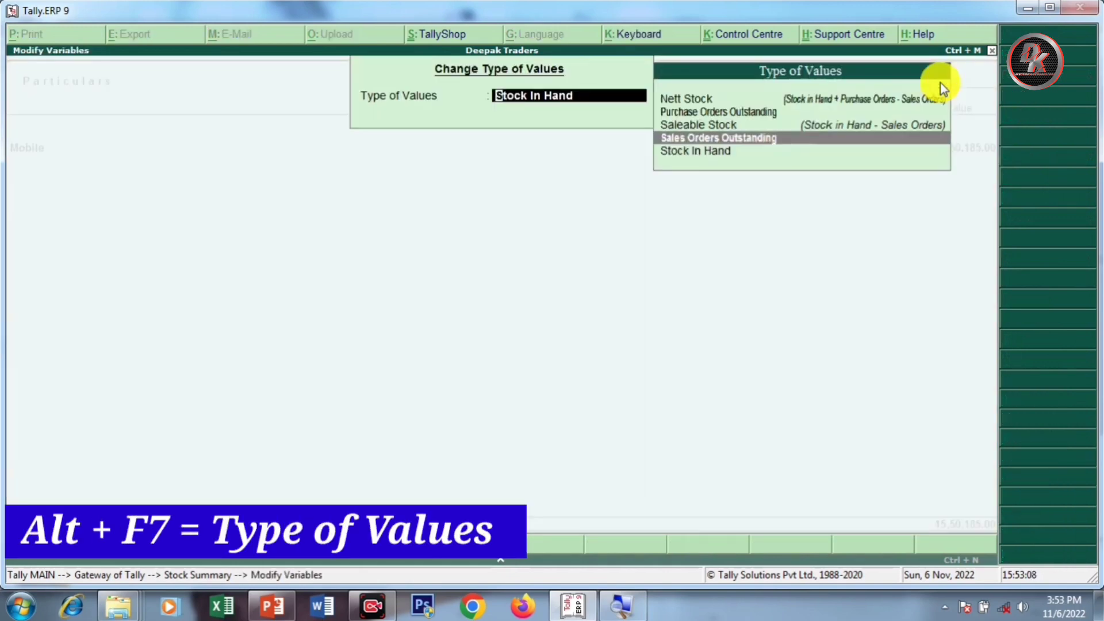
{"action": "key", "text": "Return"}
{"action": "key", "text": "Return"}
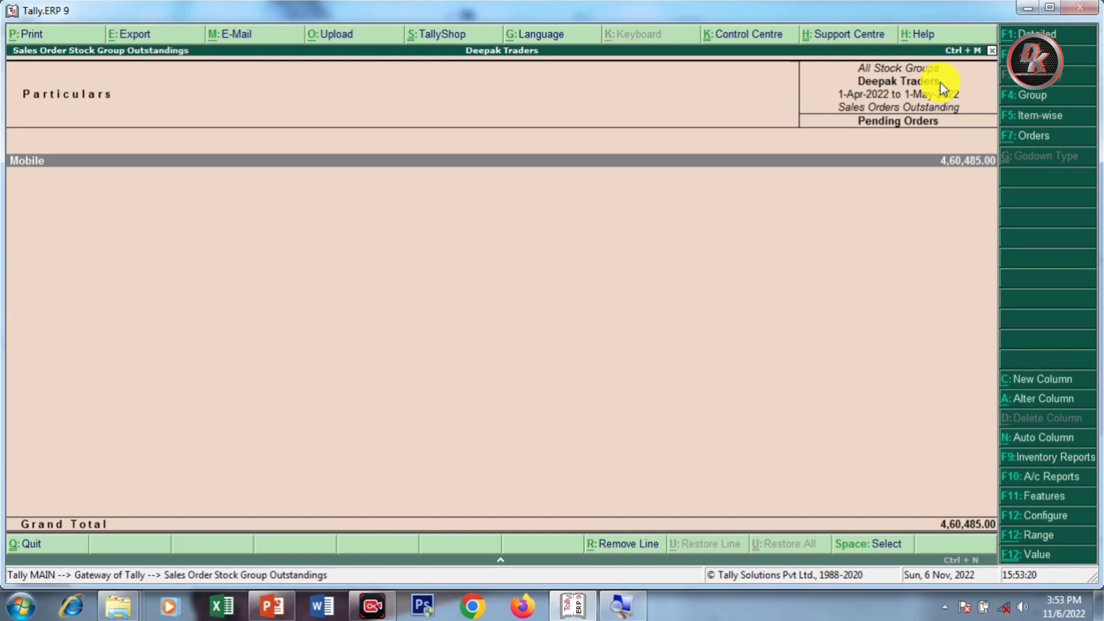
{"action": "key", "text": "Escape"}
{"action": "key", "text": "Escape"}
{"action": "key", "text": "n"}
Step: Start a new Delivery Note inventory voucher
{"action": "key", "text": "Down"}
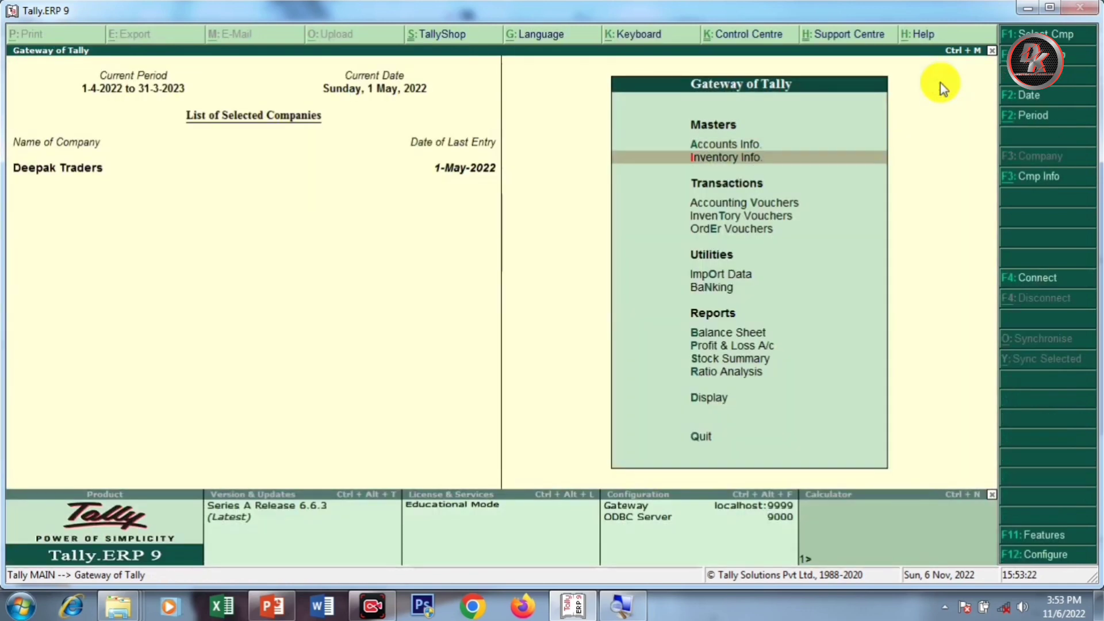
{"action": "key", "text": "Down"}
{"action": "key", "text": "Down"}
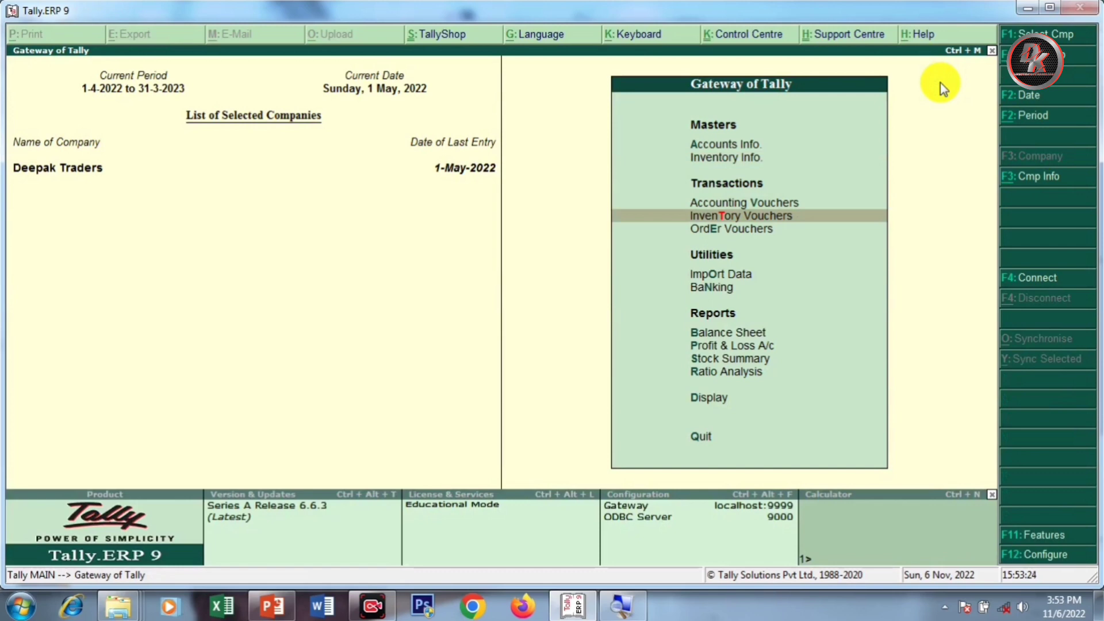
{"action": "key", "text": "Return"}
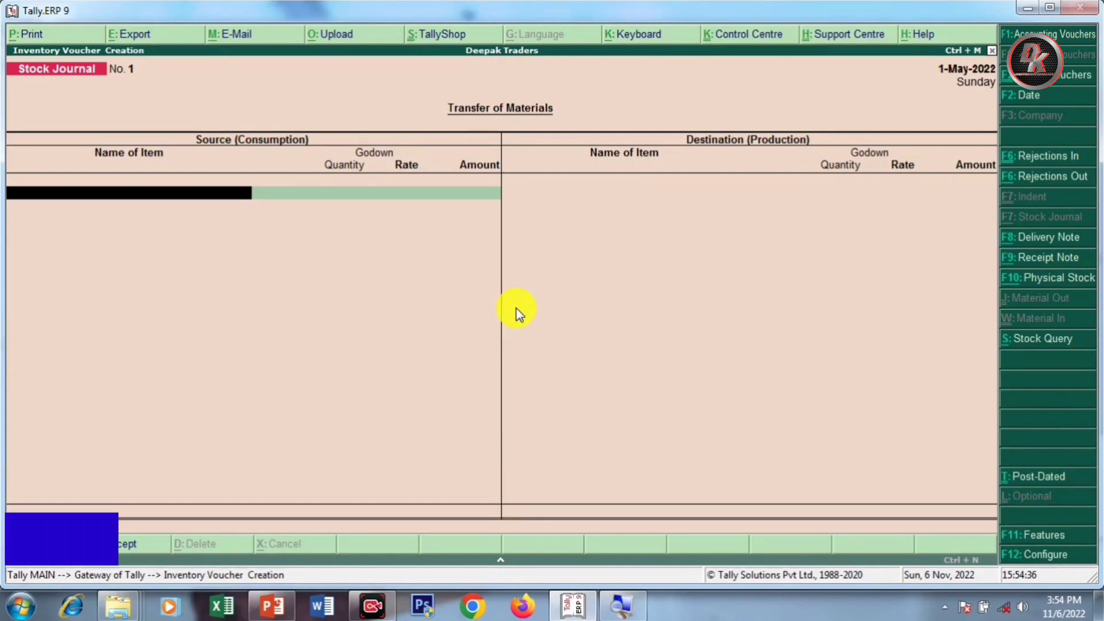
{"action": "key", "text": "alt+F8"}
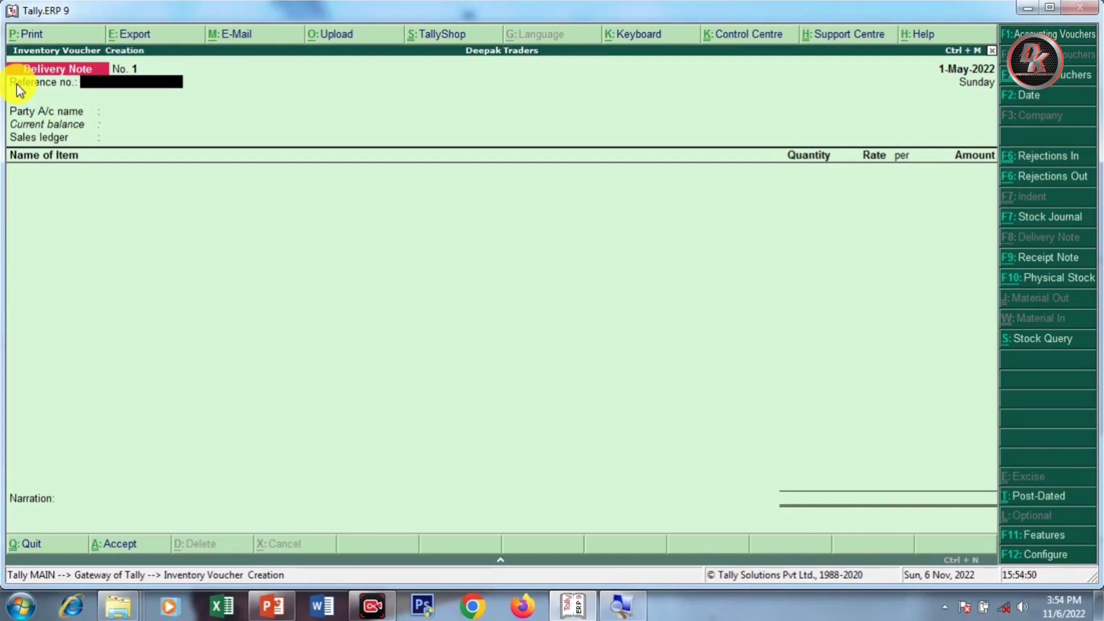
Step: Set the delivery note's date to 1-Jun-2022 and skip its reference number
{"action": "key", "text": "F2"}
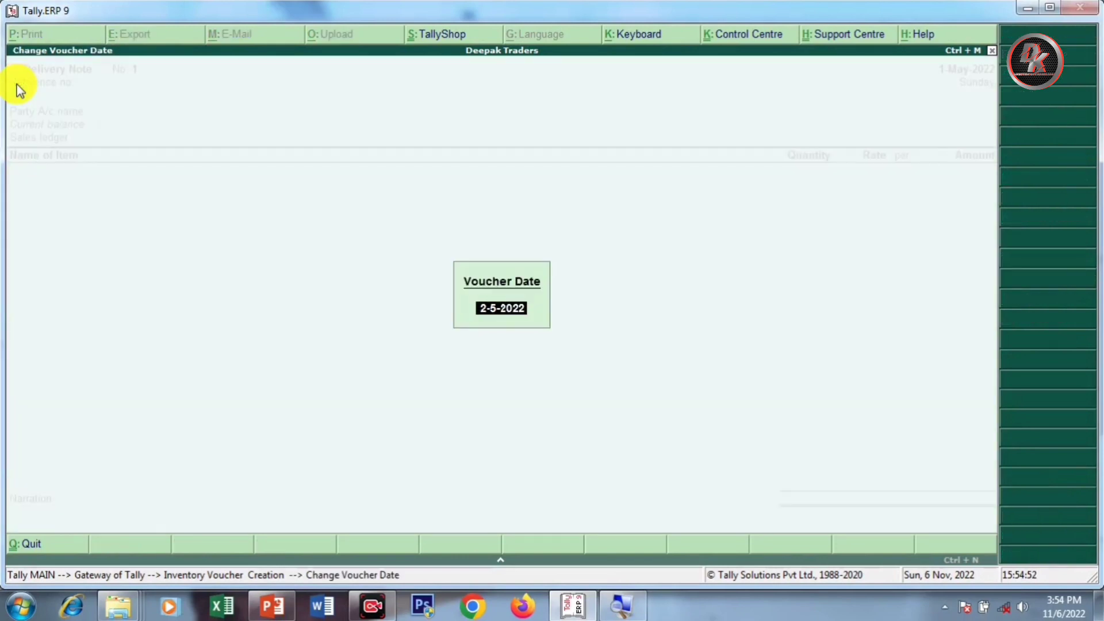
{"action": "key", "text": "BackSpace"}
{"action": "type", "text": "1-6"}
{"action": "key", "text": "Return"}
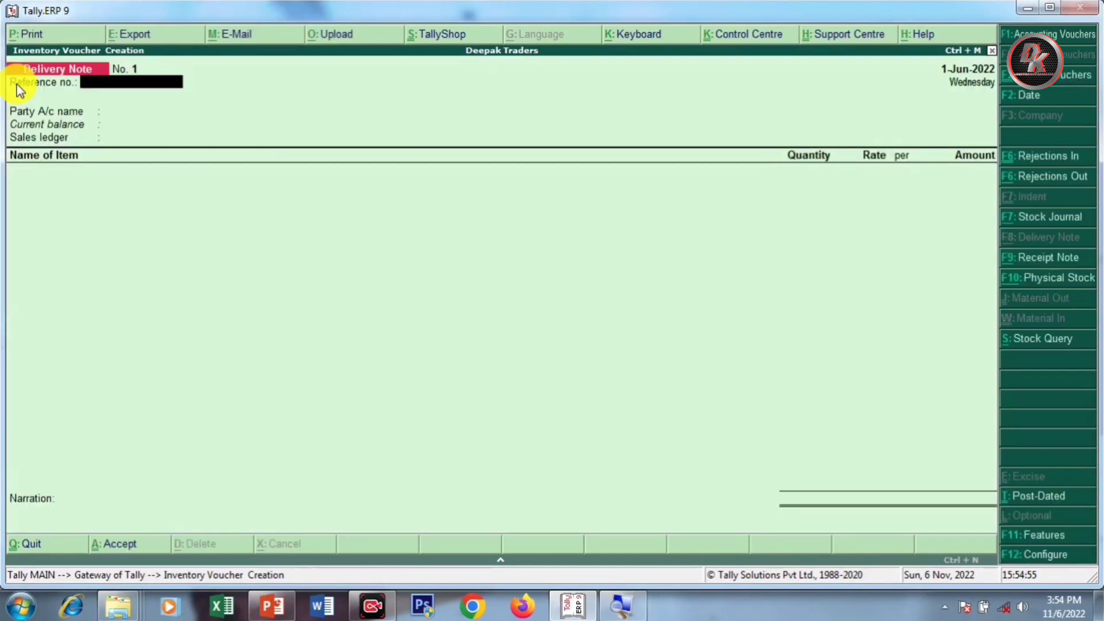
{"action": "key", "text": "Return"}
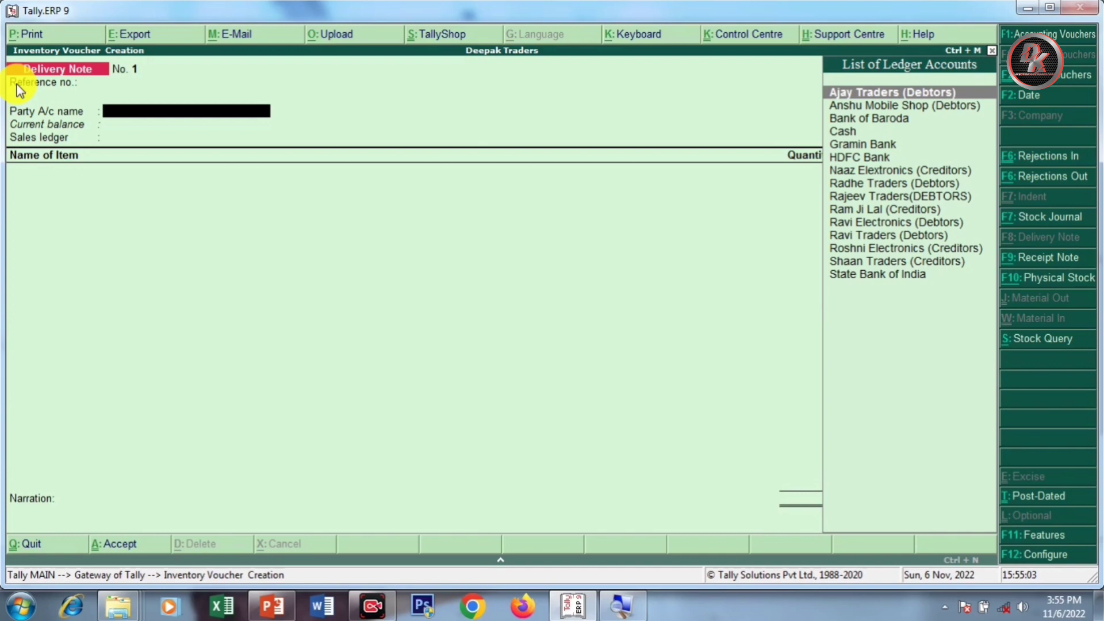
{"action": "key", "text": "Down"}
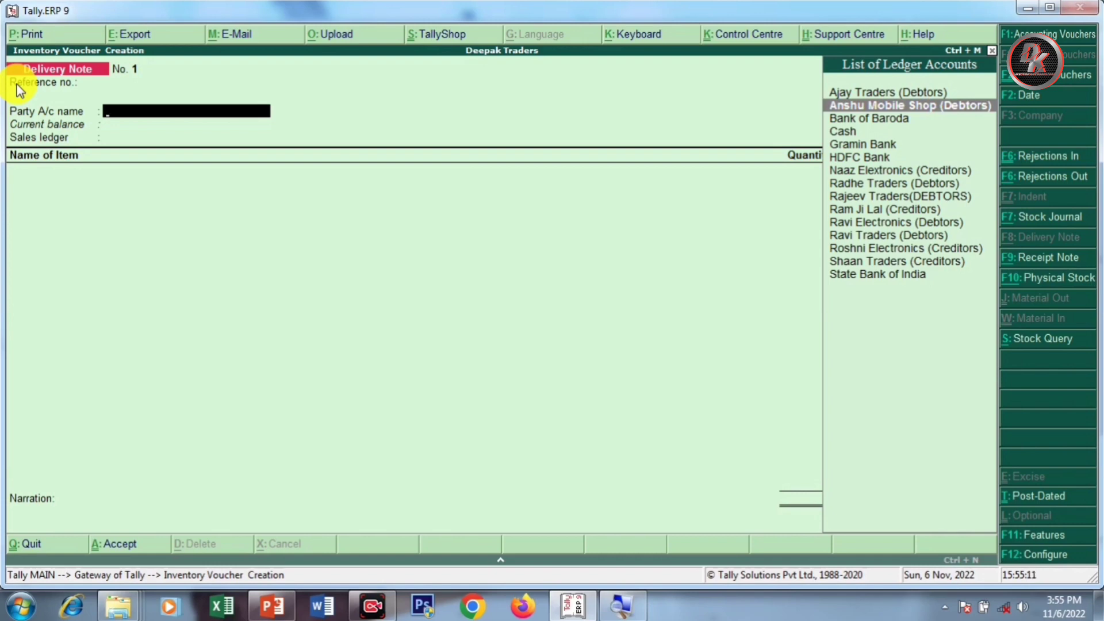
{"action": "key", "text": "Up"}
{"action": "key", "text": "Return"}
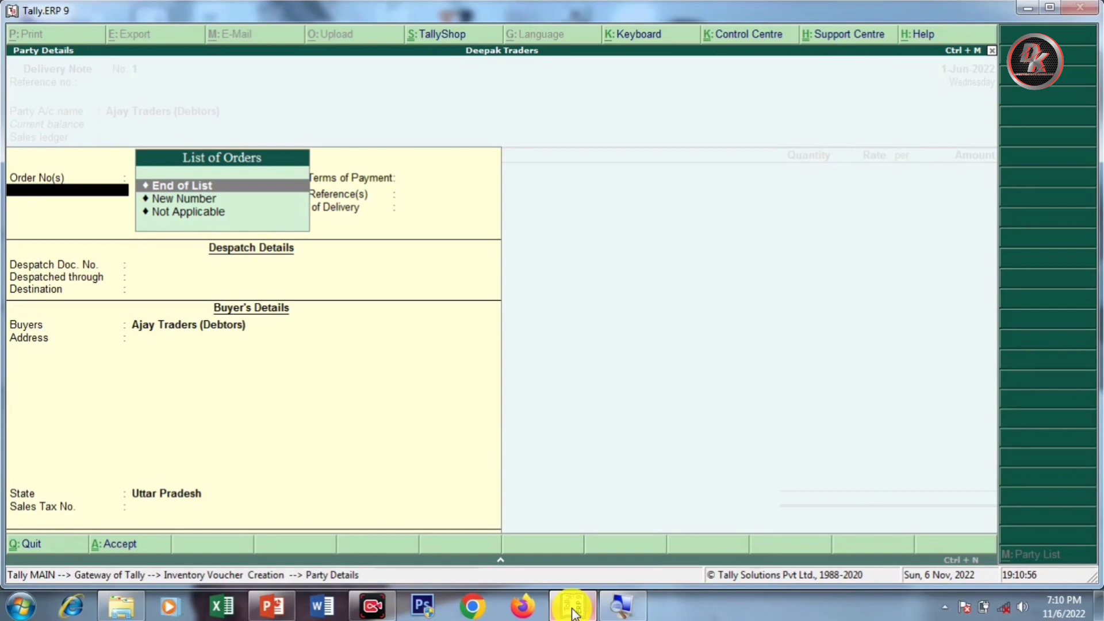
{"action": "key", "text": "Escape"}
{"action": "key", "text": "y"}
Step: Choose Anshu Mobile Shop (Debtors) as the party, link order BS1, and accept the party details and Sales A/c ledger
{"action": "key", "text": "Down"}
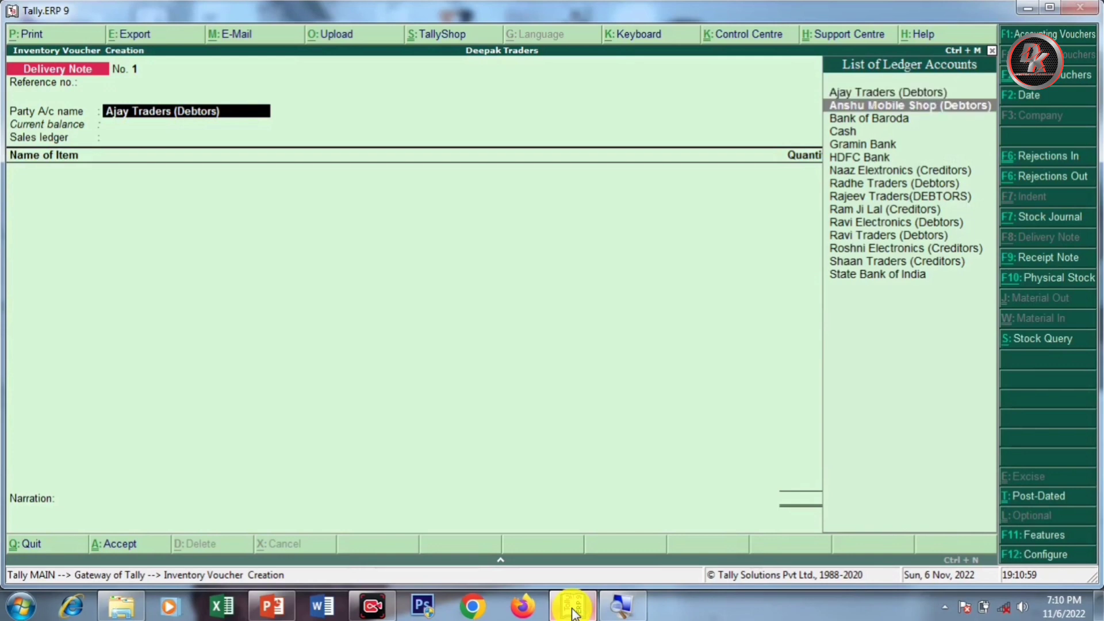
{"action": "key", "text": "Return"}
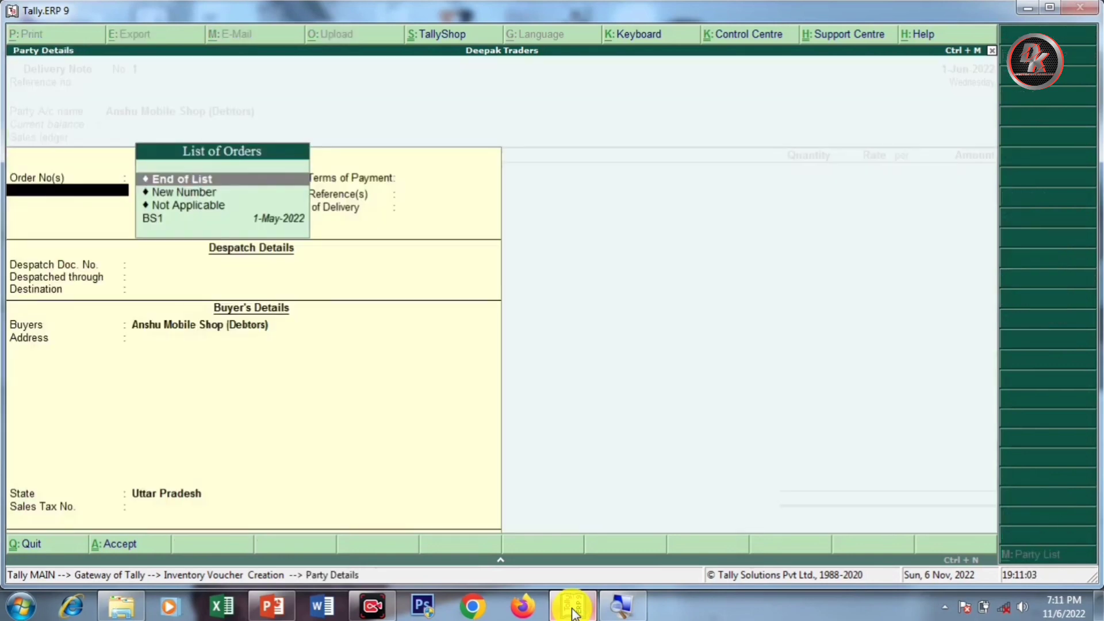
{"action": "key", "text": "Down"}
{"action": "key", "text": "Down"}
{"action": "key", "text": "Down"}
{"action": "key", "text": "Return"}
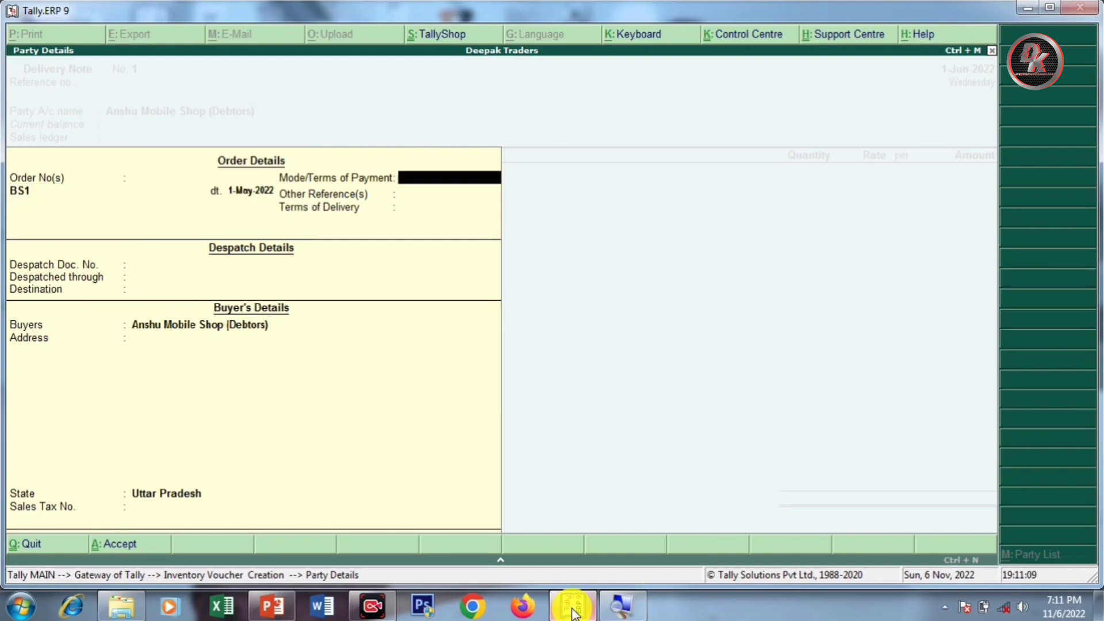
{"action": "key", "text": "ctrl+a"}
{"action": "key", "text": "Return"}
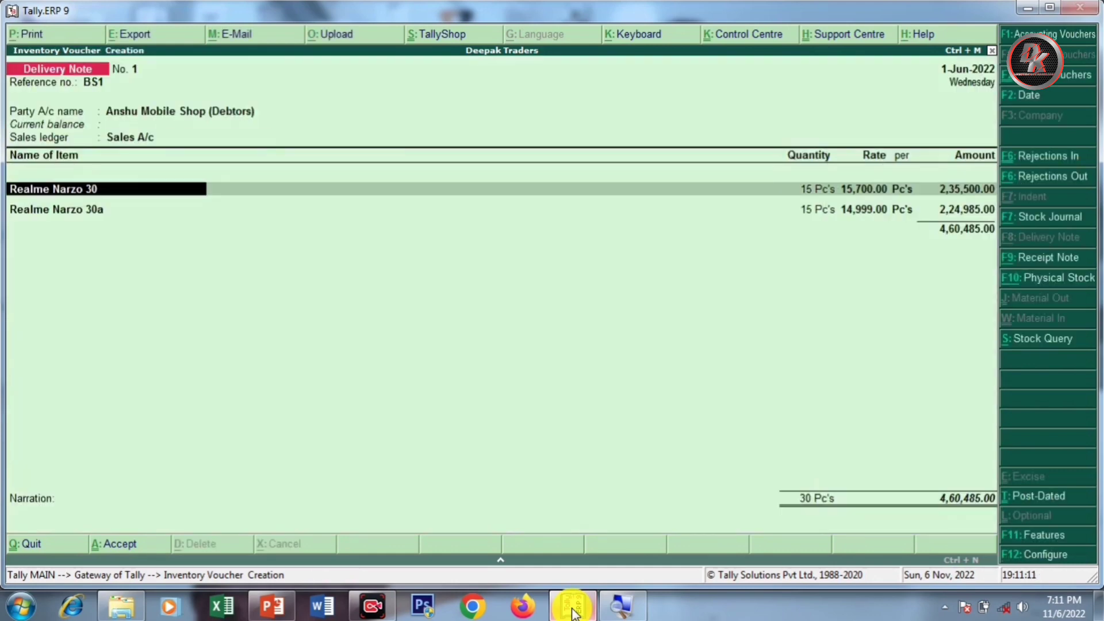
Step: Accept the Realme Narzo 30 allocation of 15 Pc's at 15,700.00 from Mauaima, with tracking number 1 and order BS1
{"action": "key", "text": "Return"}
{"action": "key", "text": "Return"}
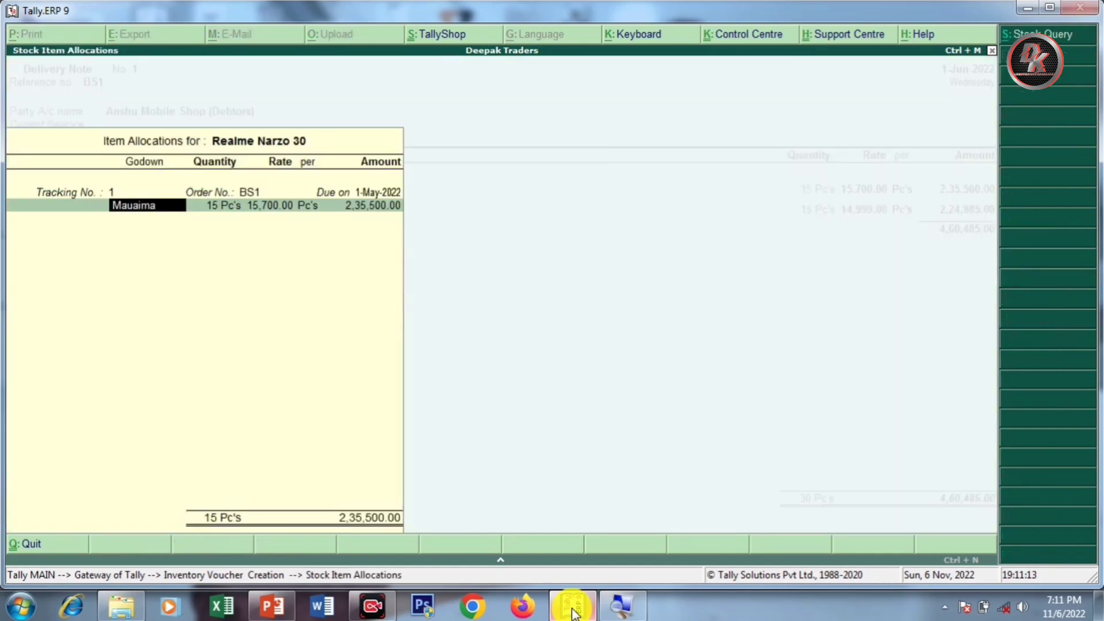
{"action": "key", "text": "Return"}
{"action": "key", "text": "Return"}
{"action": "key", "text": "Return"}
{"action": "key", "text": "Return"}
Step: Accept the Realme Narzo 30a allocation of 15 Pc's at 14,999.00 from Mauaima, with tracking number 1 and order BS1
{"action": "key", "text": "Return"}
{"action": "key", "text": "Return"}
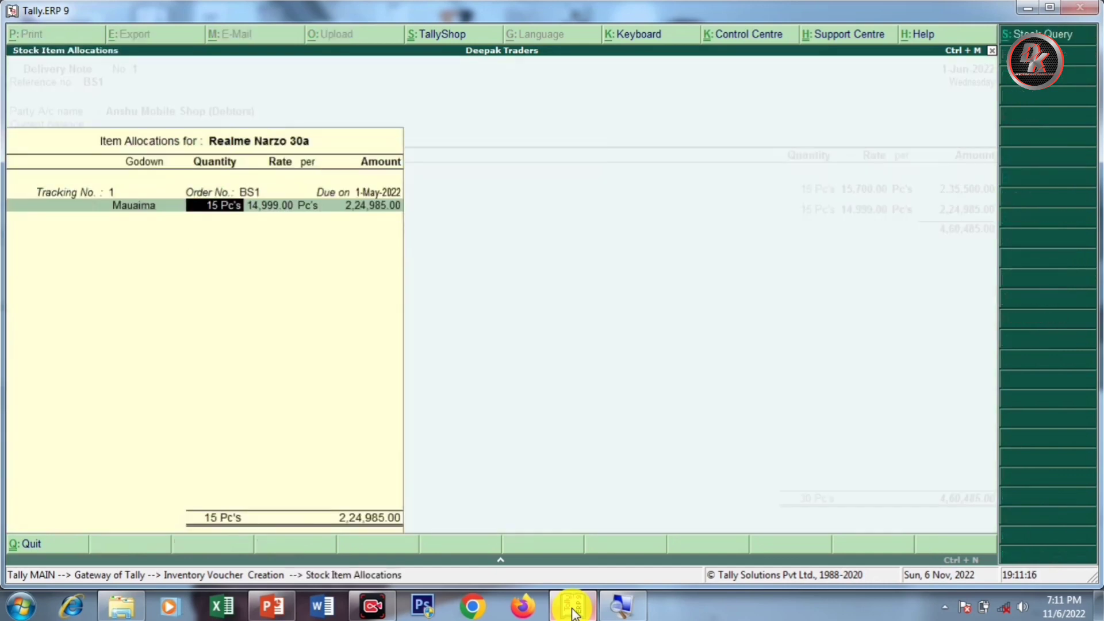
{"action": "key", "text": "Return"}
{"action": "key", "text": "Return"}
{"action": "key", "text": "Return"}
{"action": "key", "text": "Return"}
Step: End the item list, save the delivery note with a blank narration, and return to the Gateway of Tally
{"action": "key", "text": "Return"}
{"action": "key", "text": "Return"}
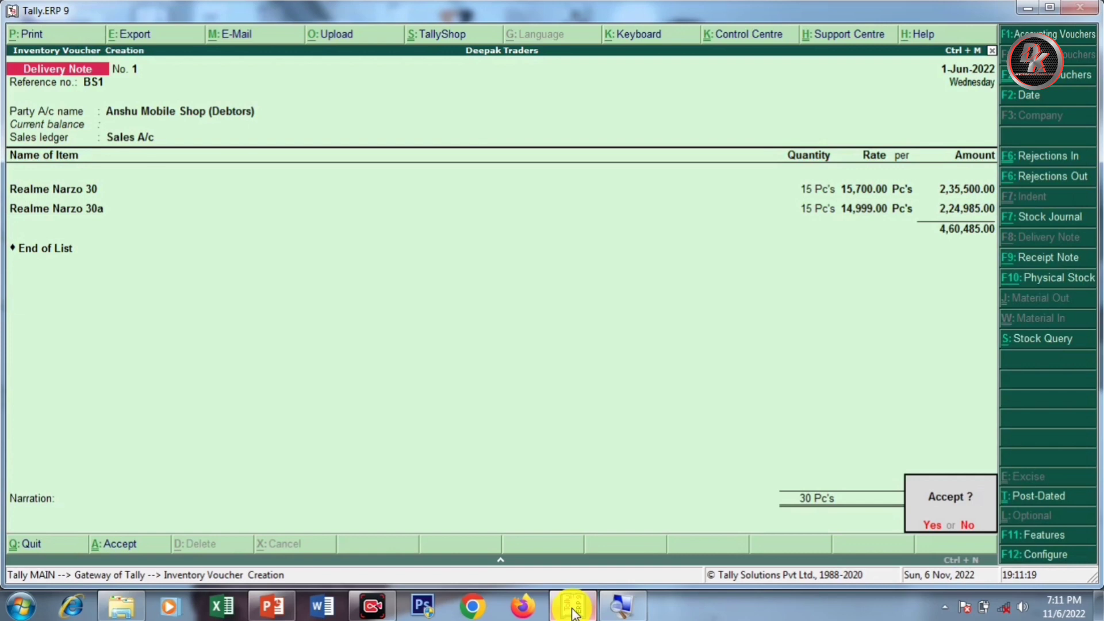
{"action": "key", "text": "Return"}
{"action": "key", "text": "Return"}
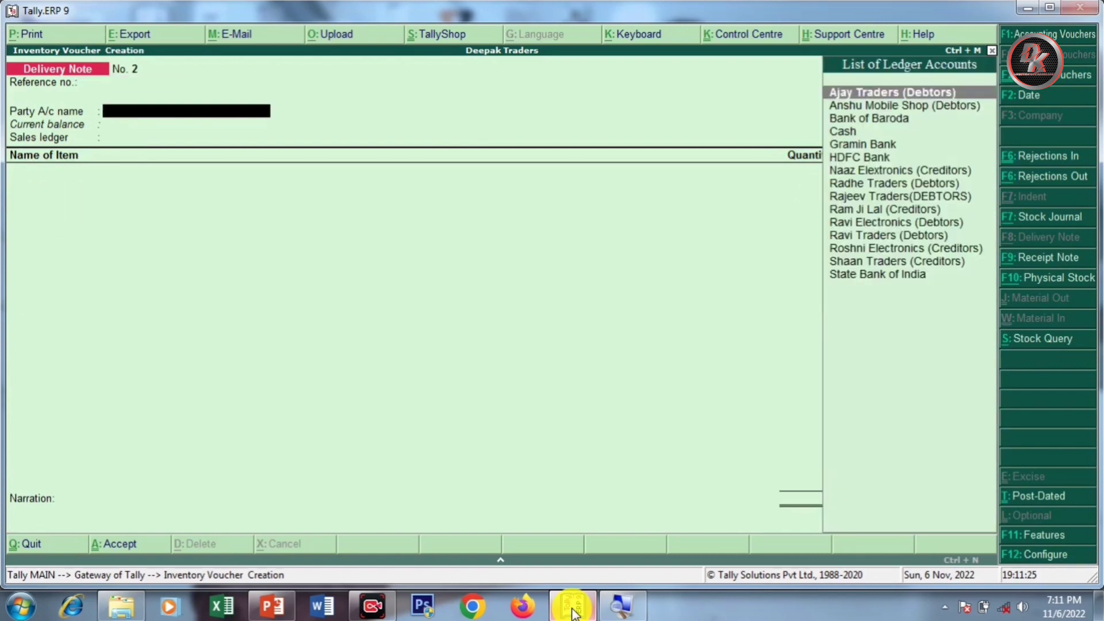
{"action": "key", "text": "Escape"}
{"action": "key", "text": "Return"}
Step: Open the Stock Summary report to check it after the delivery note
{"action": "key", "text": "Down"}
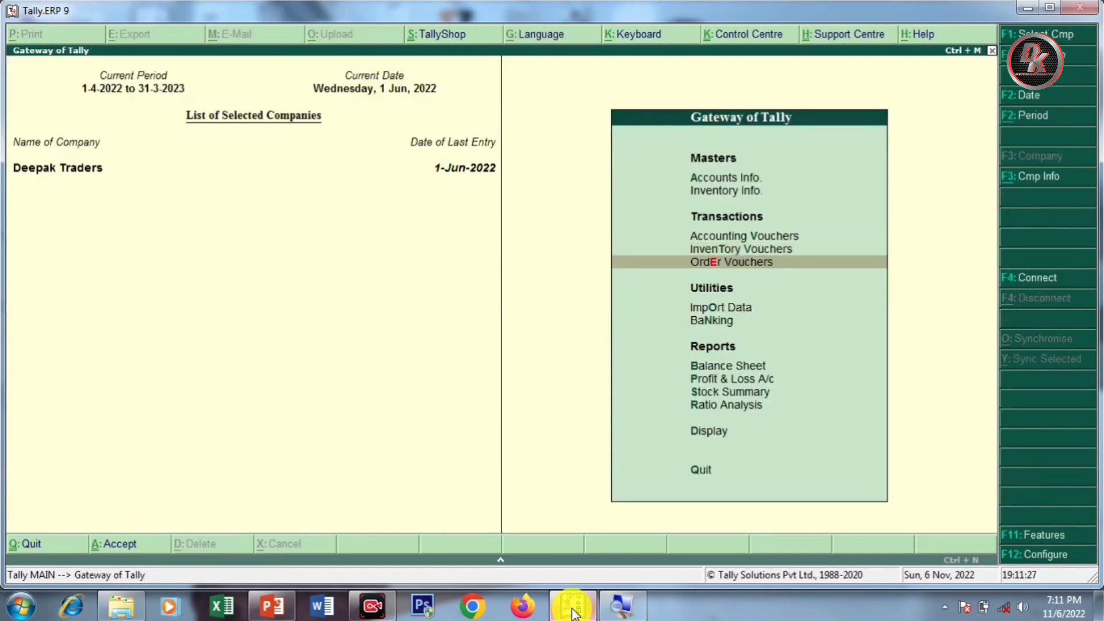
{"action": "key", "text": "Down"}
{"action": "key", "text": "Down"}
{"action": "key", "text": "Down"}
{"action": "key", "text": "Down"}
{"action": "key", "text": "Down"}
{"action": "key", "text": "Down"}
{"action": "key", "text": "Up"}
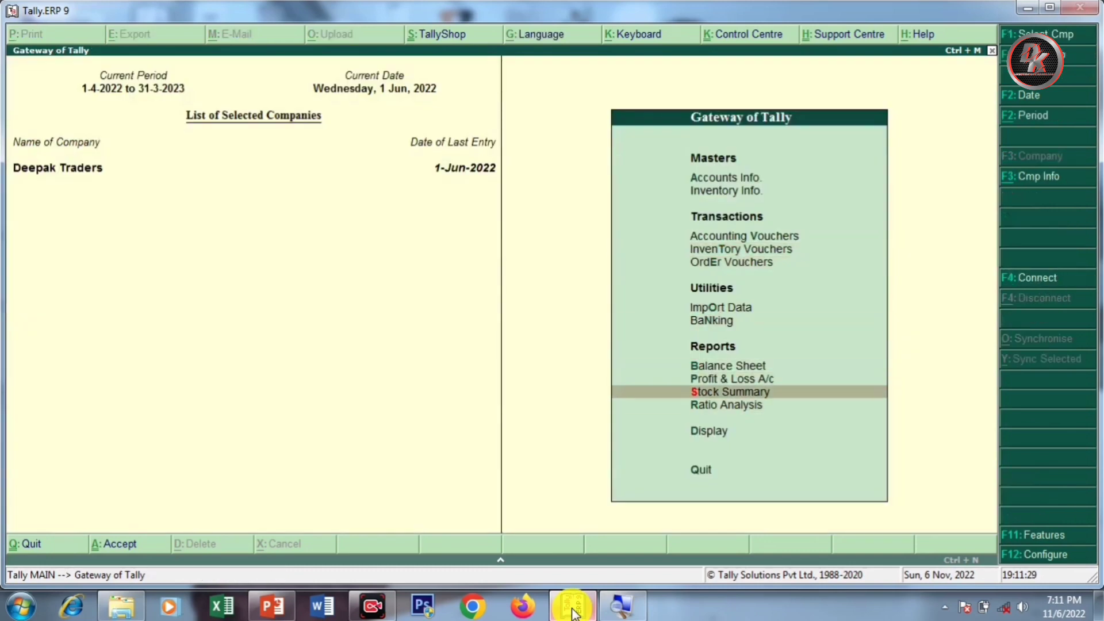
{"action": "key", "text": "Return"}
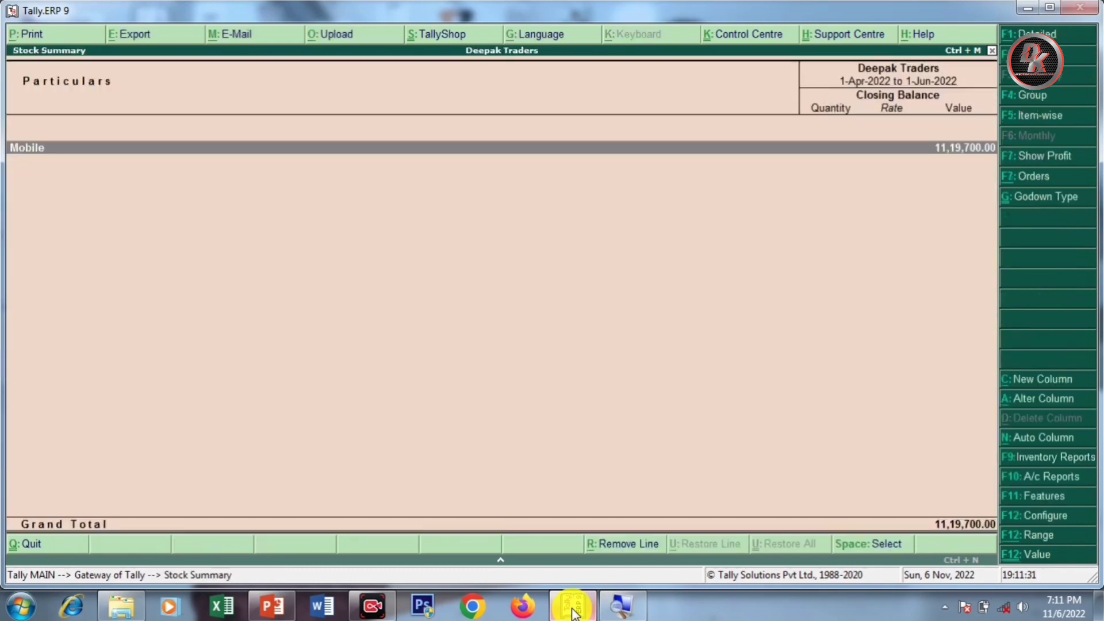
Step: Check Sales Orders Outstanding in the stock summary with the due-orders-only option at No, and return to the Gateway of Tally
{"action": "key", "text": "alt+F7"}
{"action": "key", "text": "Up"}
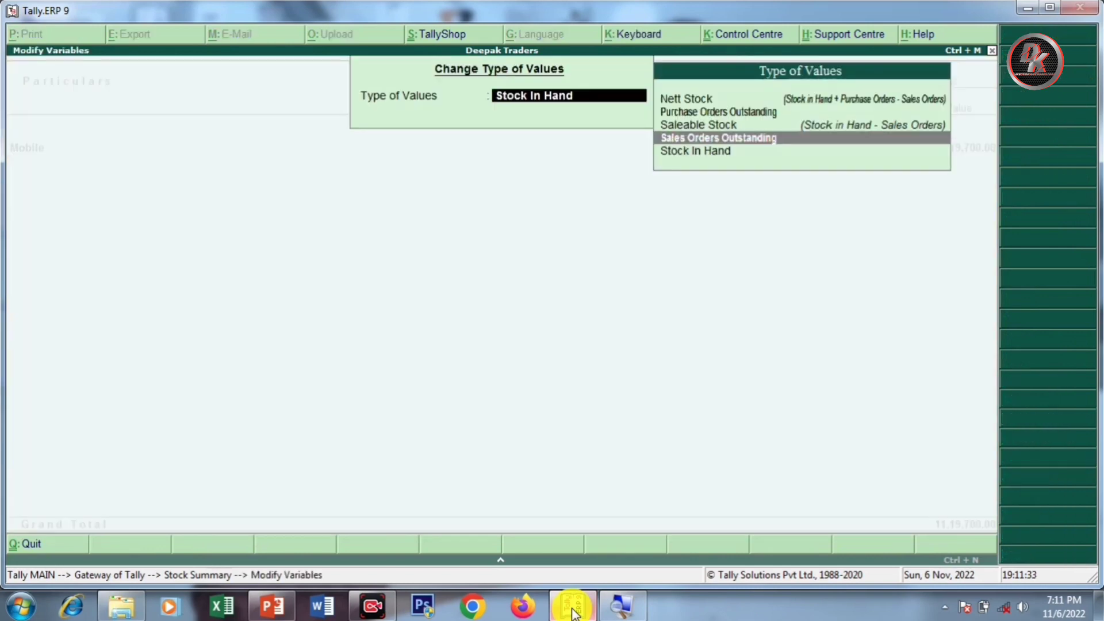
{"action": "key", "text": "Return"}
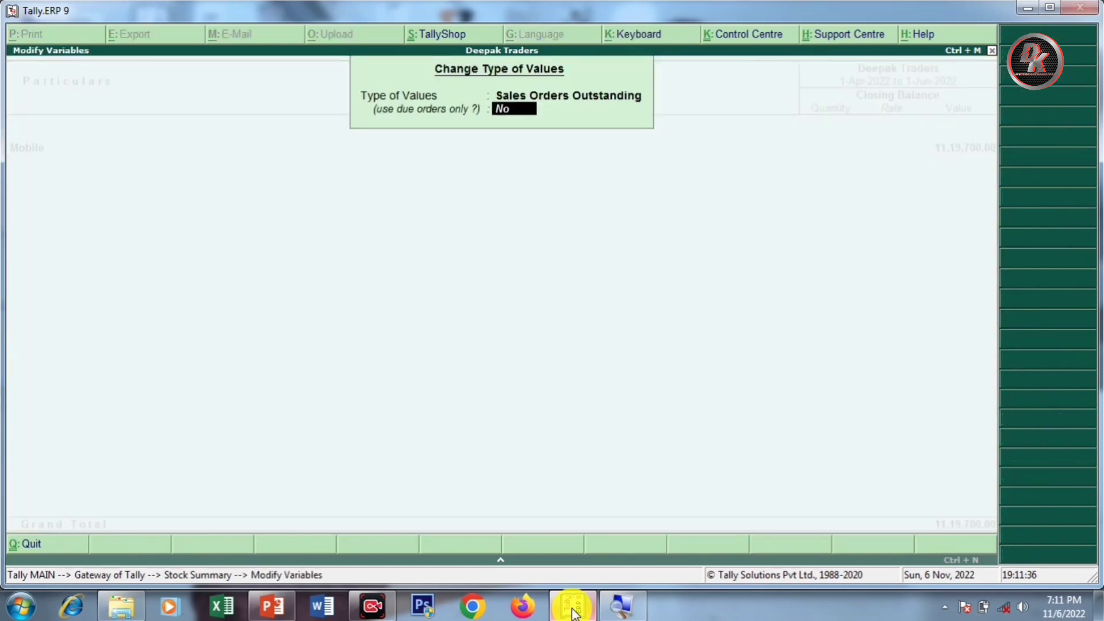
{"action": "key", "text": "Return"}
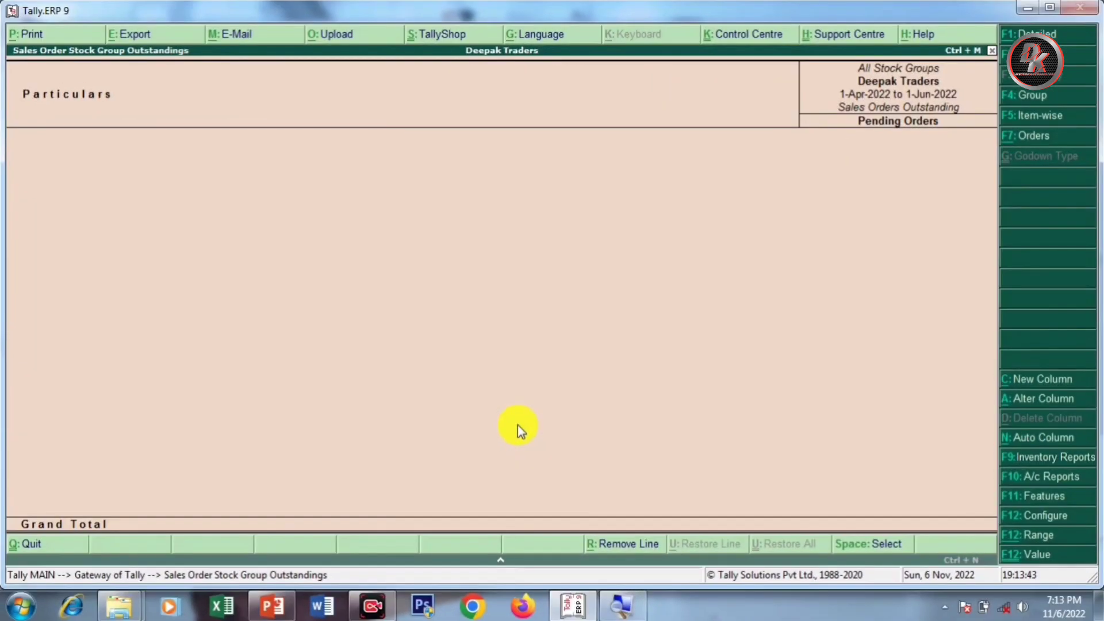
{"action": "key", "text": "Escape"}
{"action": "key", "text": "Escape"}
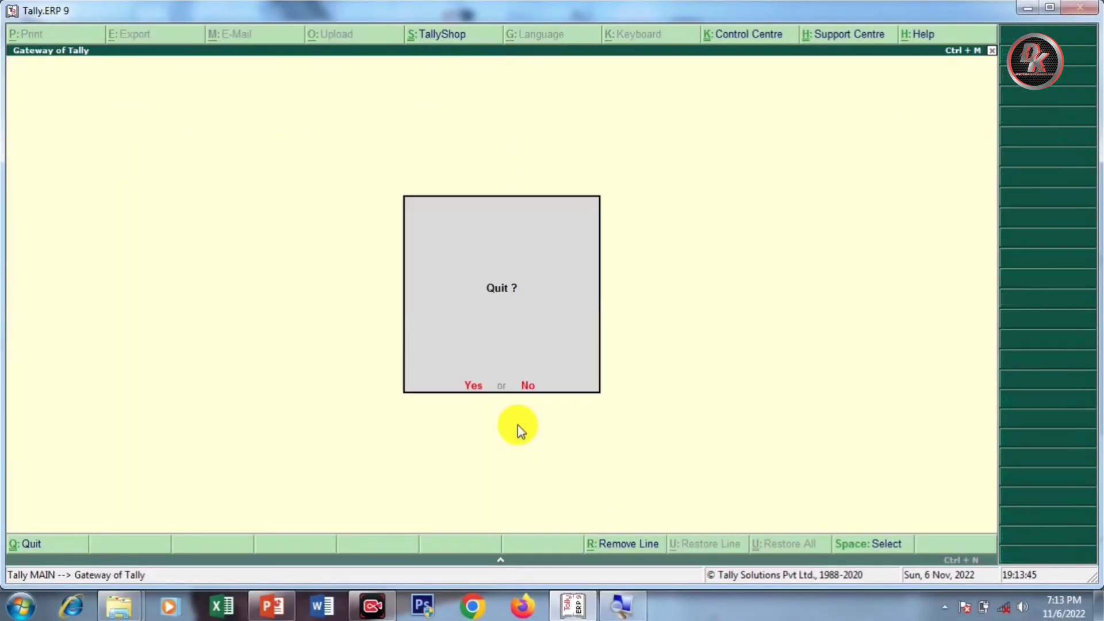
{"action": "key", "text": "Escape"}
Step: Start a new Rejections In inventory voucher
{"action": "key", "text": "Down"}
{"action": "key", "text": "Down"}
{"action": "key", "text": "Down"}
{"action": "key", "text": "Return"}
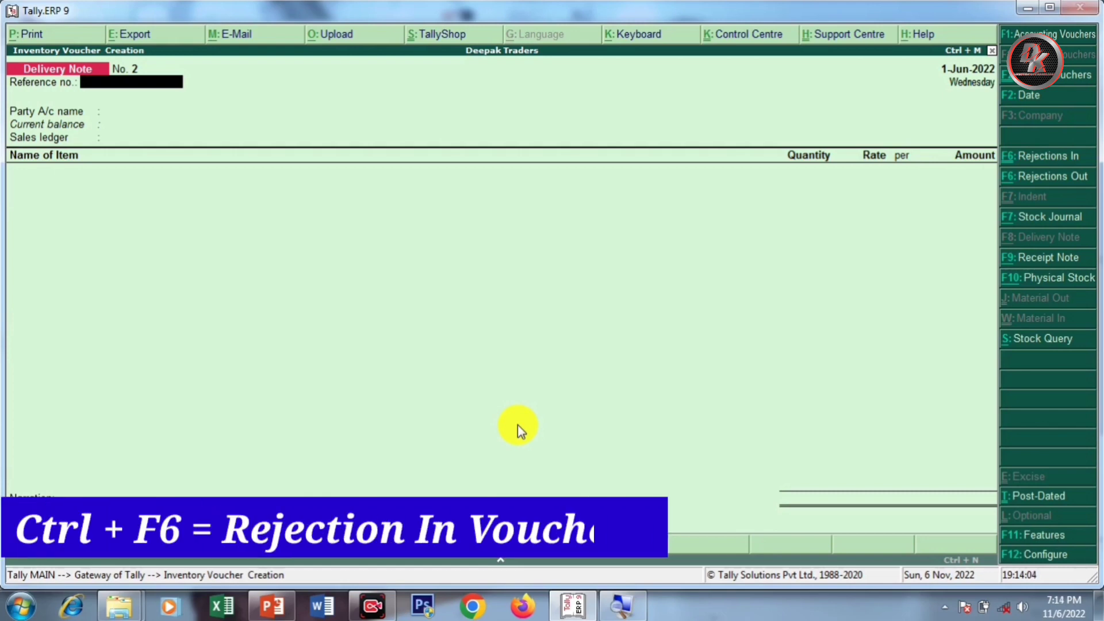
{"action": "key", "text": "ctrl+F6"}
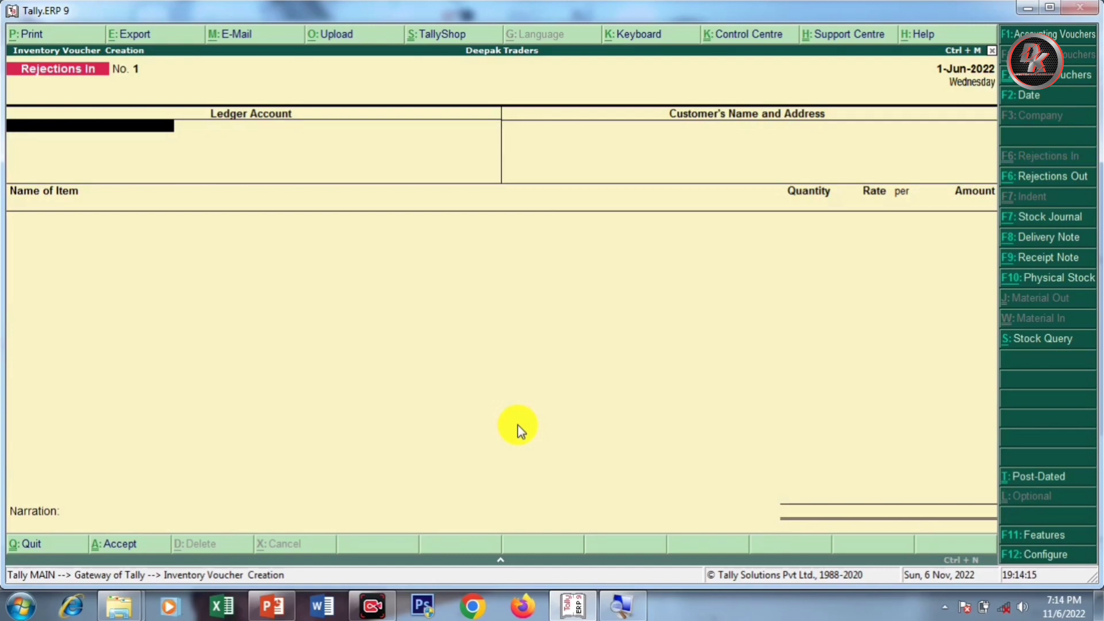
Step: Set the Rejections In voucher's date to 1-Jul-2022
{"action": "key", "text": "F2"}
{"action": "type", "text": "1"}
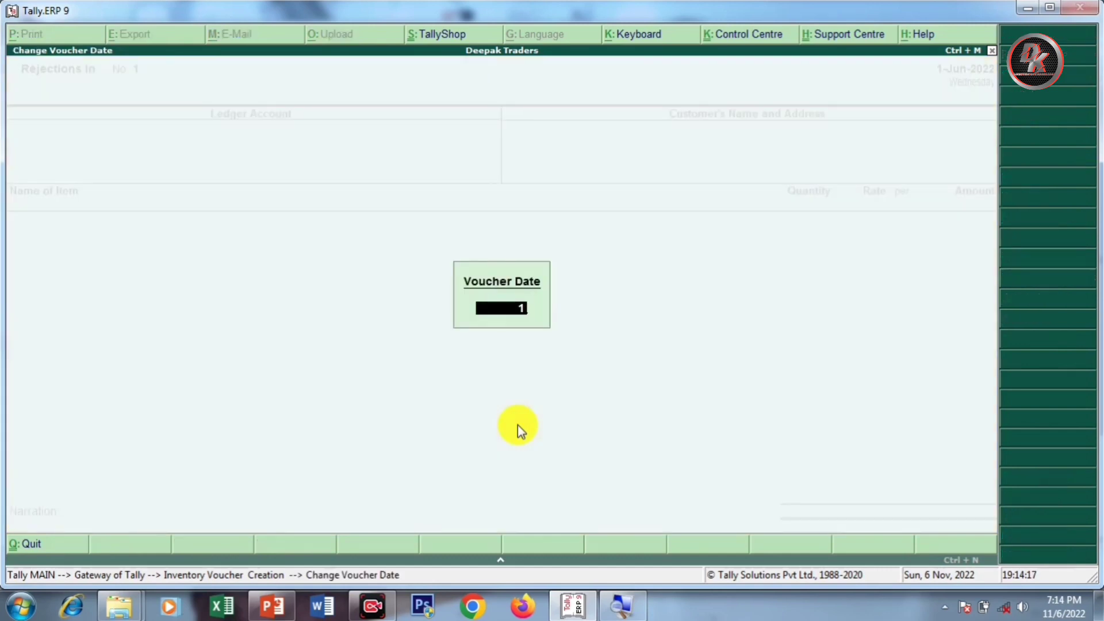
{"action": "type", "text": "-4"}
{"action": "key", "text": "BackSpace"}
{"action": "type", "text": "7"}
{"action": "key", "text": "Return"}
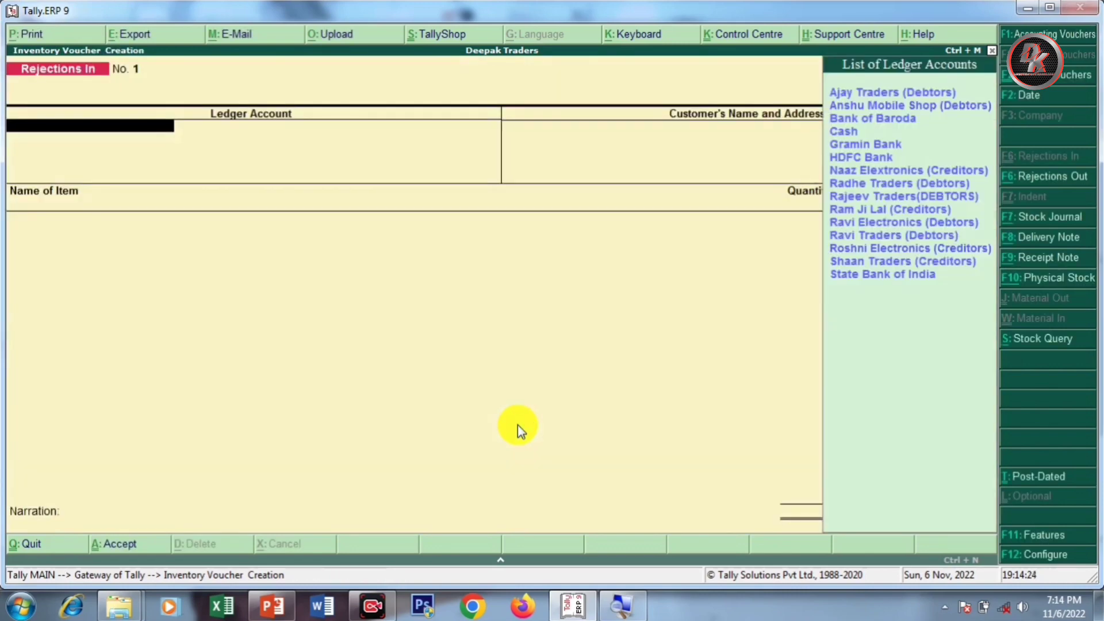
Step: Choose Anshu Mobile Shop (Debtors) as the ledger account and accept the same name as the customer
{"action": "key", "text": "Down"}
{"action": "key", "text": "Return"}
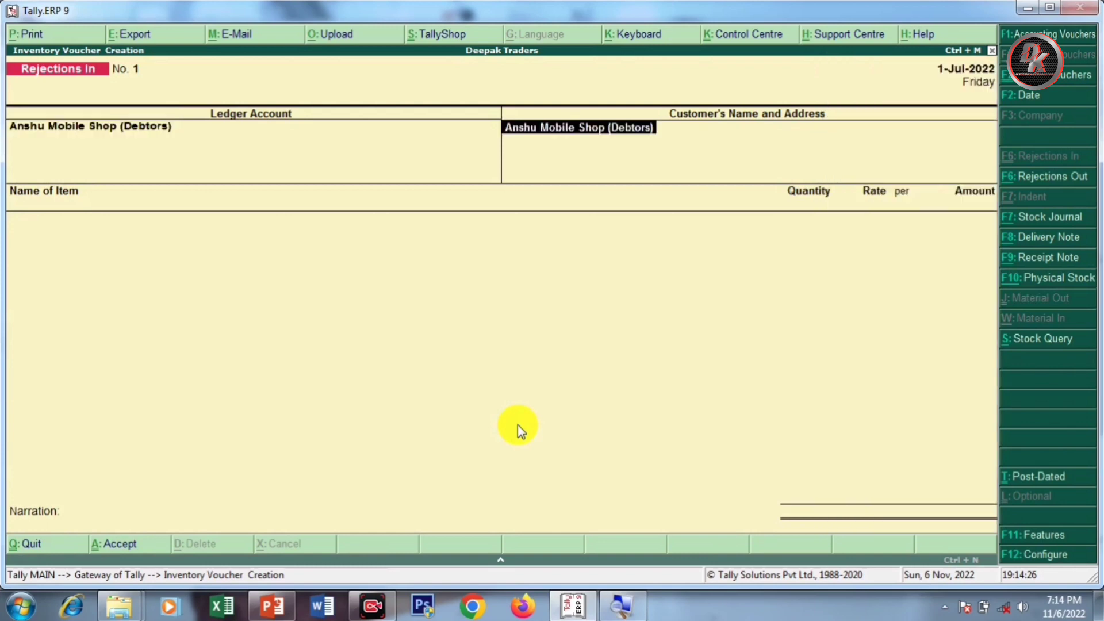
{"action": "key", "text": "Return"}
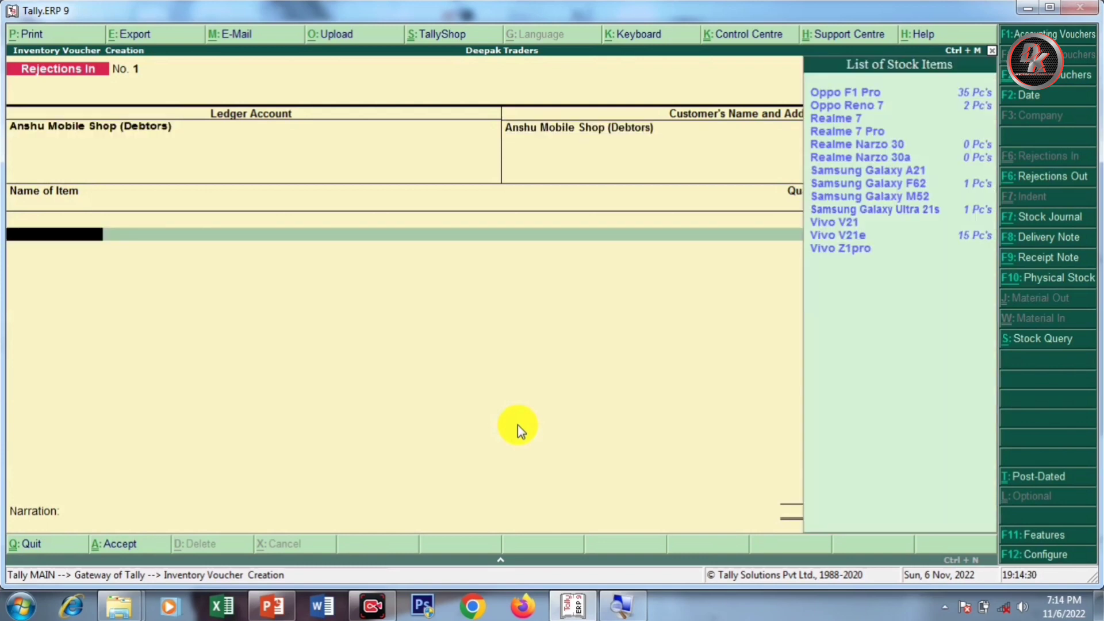
Step: Add Realme Narzo 30 to the Rejections In voucher against tracking number 1 with godown Mauaima
{"action": "key", "text": "Down"}
{"action": "key", "text": "Down"}
{"action": "key", "text": "Down"}
{"action": "key", "text": "Down"}
{"action": "key", "text": "Down"}
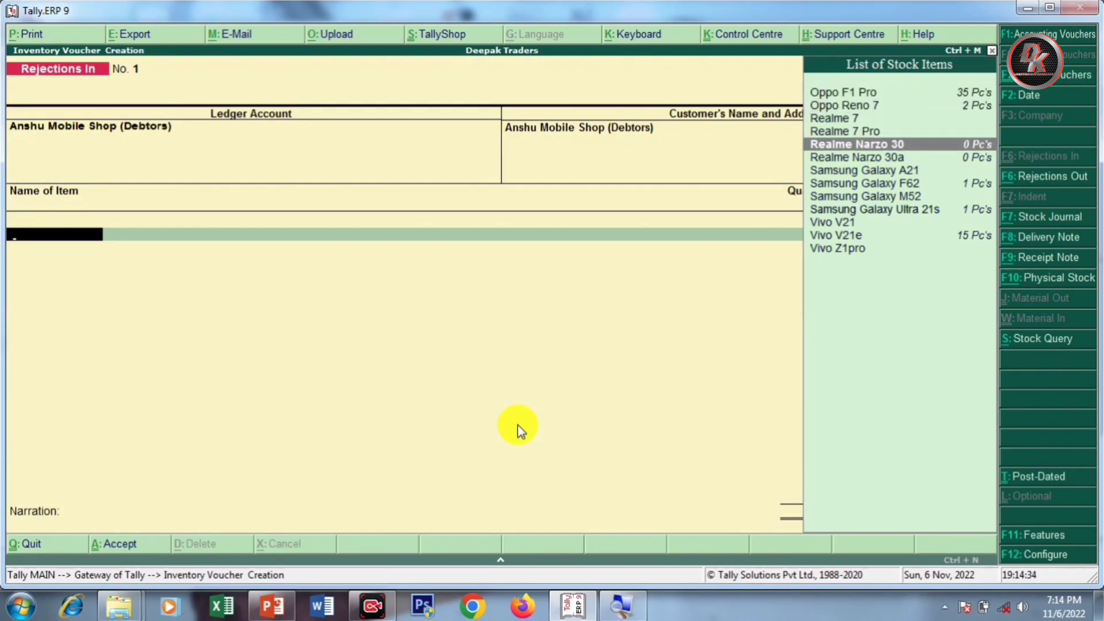
{"action": "key", "text": "Return"}
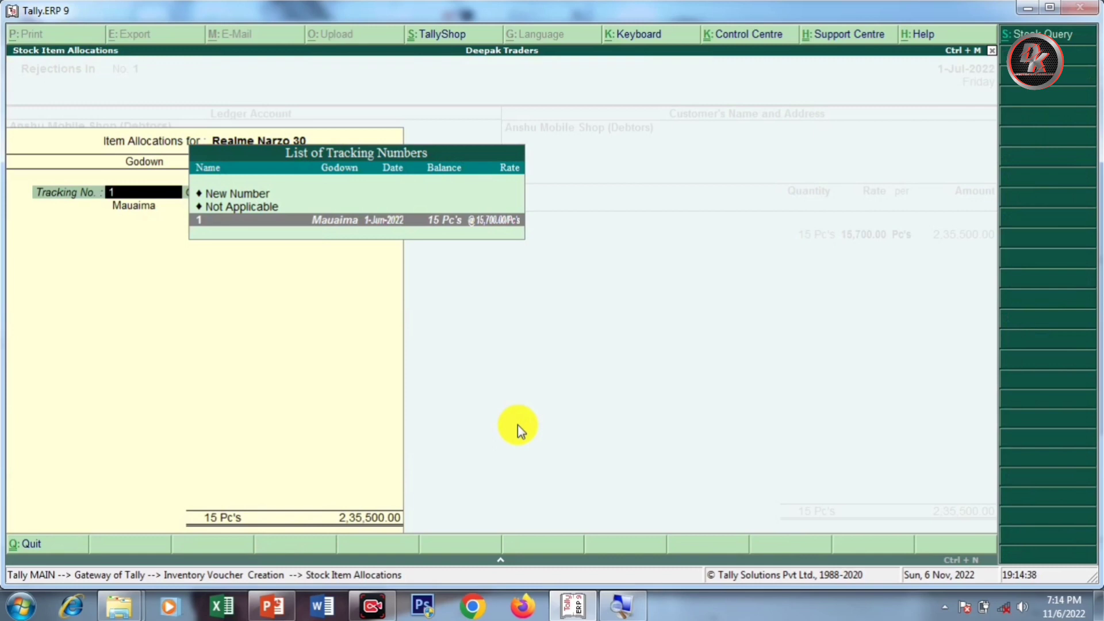
{"action": "key", "text": "Return"}
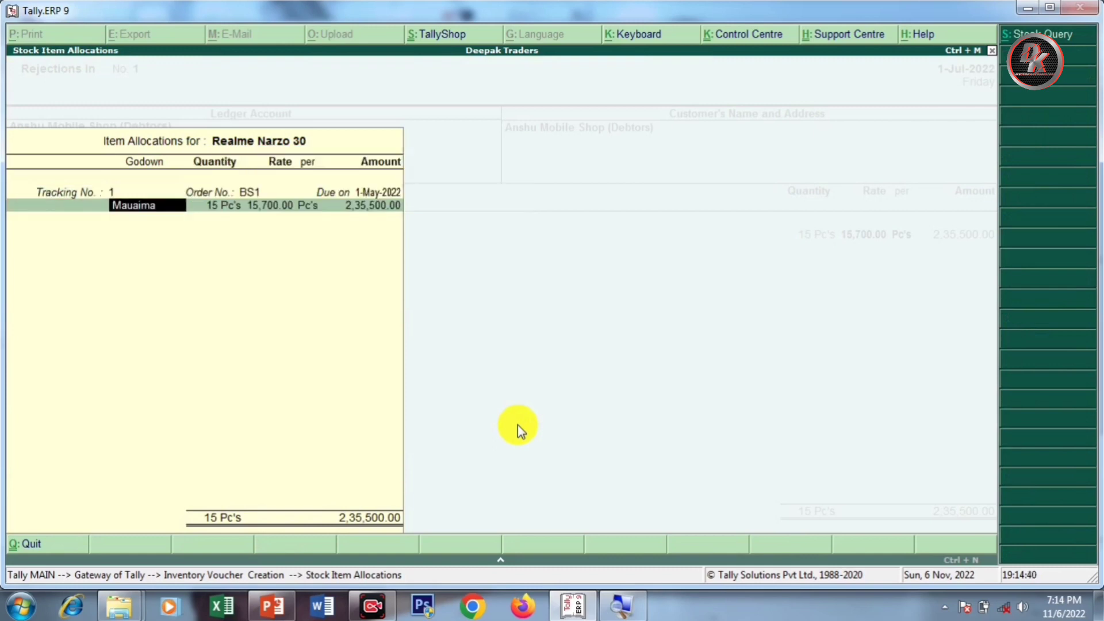
{"action": "key", "text": "BackSpace"}
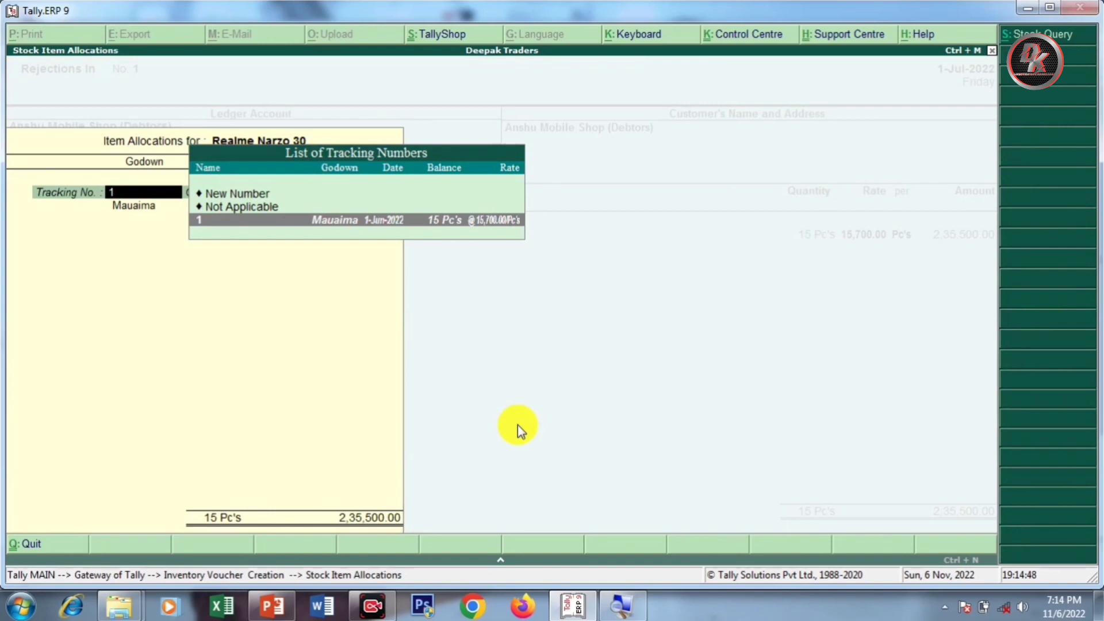
{"action": "key", "text": "Return"}
{"action": "key", "text": "Return"}
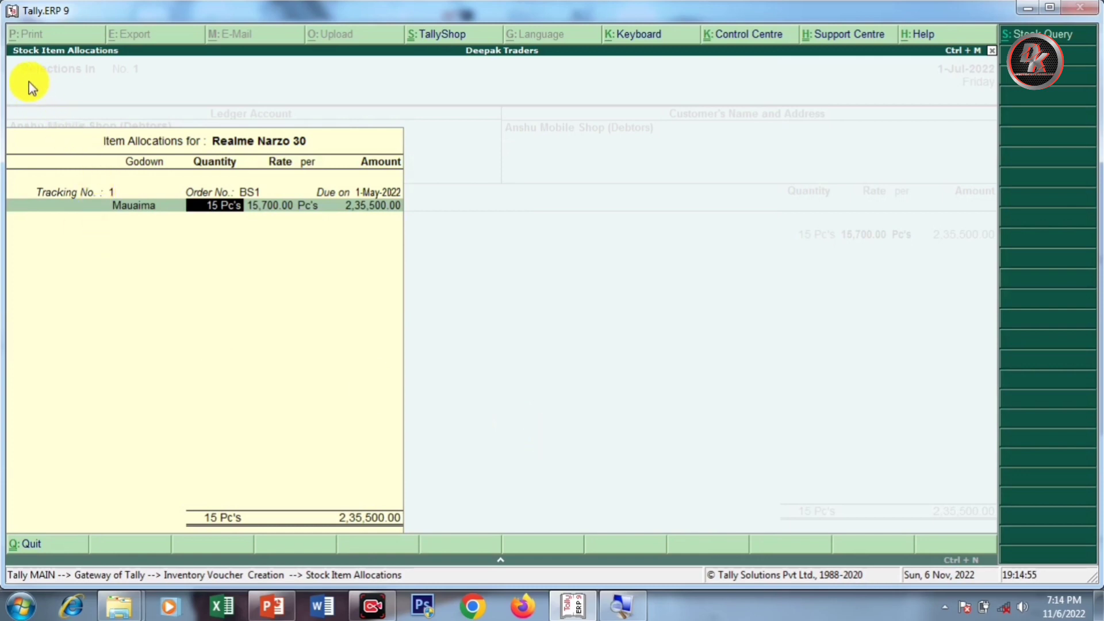
{"action": "key", "text": "BackSpace"}
{"action": "key", "text": "Escape"}
{"action": "key", "text": "y"}
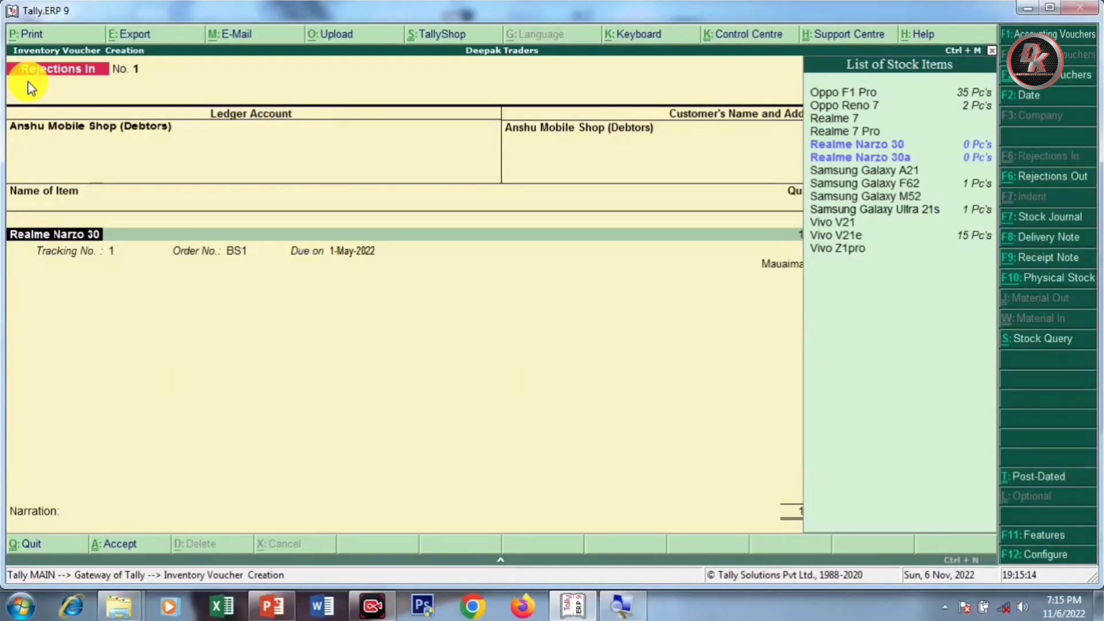
Step: Set the rejected quantity of Realme Narzo 30 to 5 Pc's under tracking number 1 and end its allocations
{"action": "key", "text": "Return"}
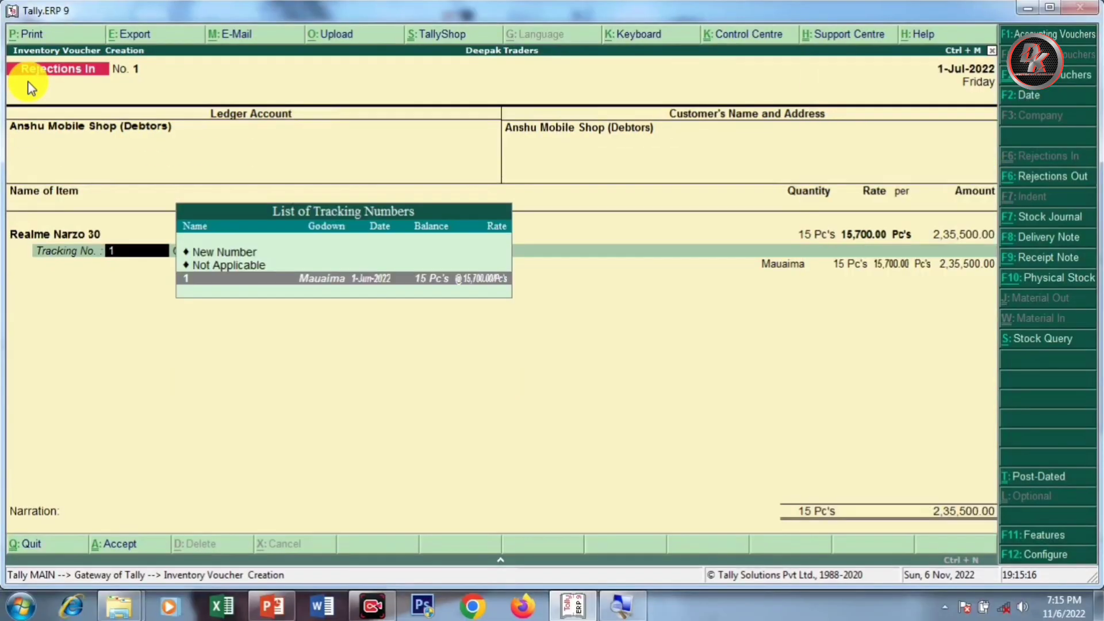
{"action": "key", "text": "Return"}
{"action": "key", "text": "Return"}
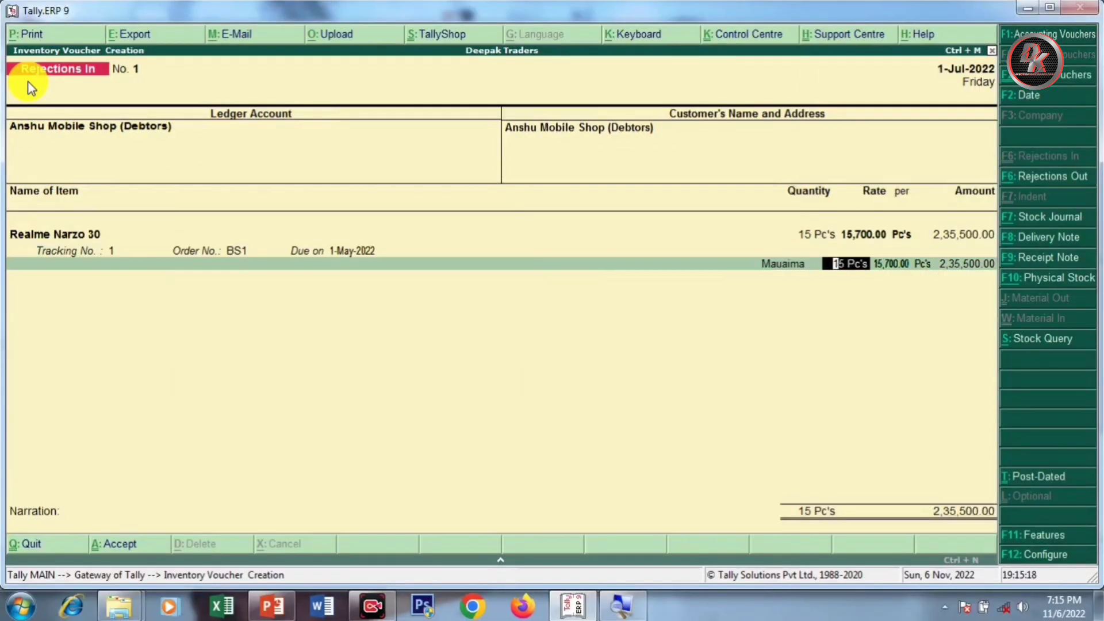
{"action": "type", "text": "5"}
{"action": "key", "text": "Return"}
{"action": "key", "text": "Return"}
{"action": "key", "text": "Return"}
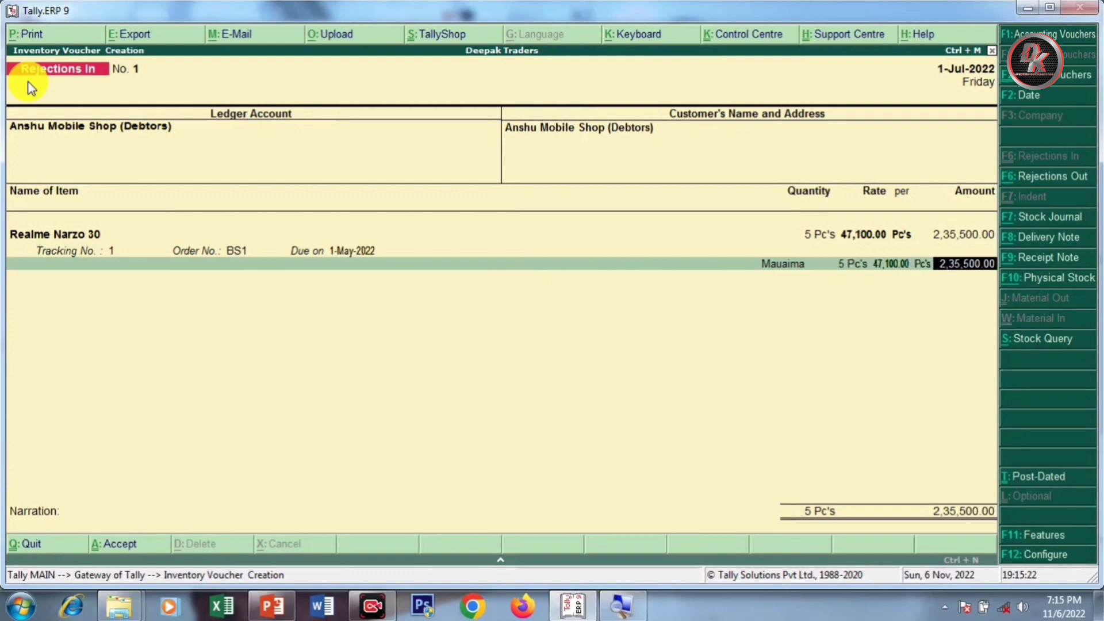
{"action": "key", "text": "Return"}
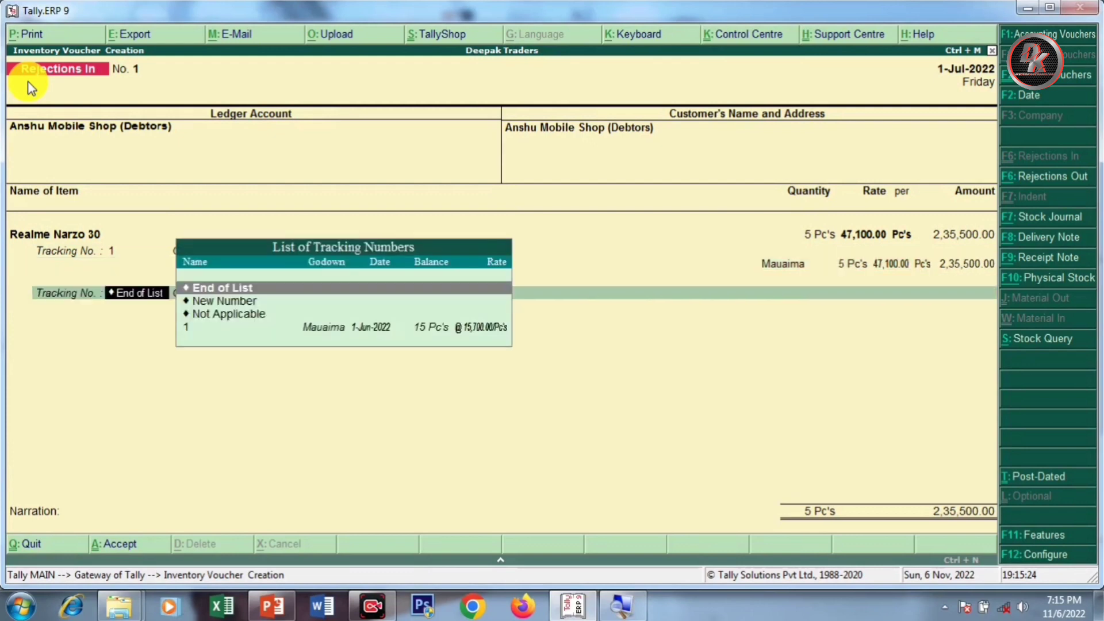
{"action": "key", "text": "Return"}
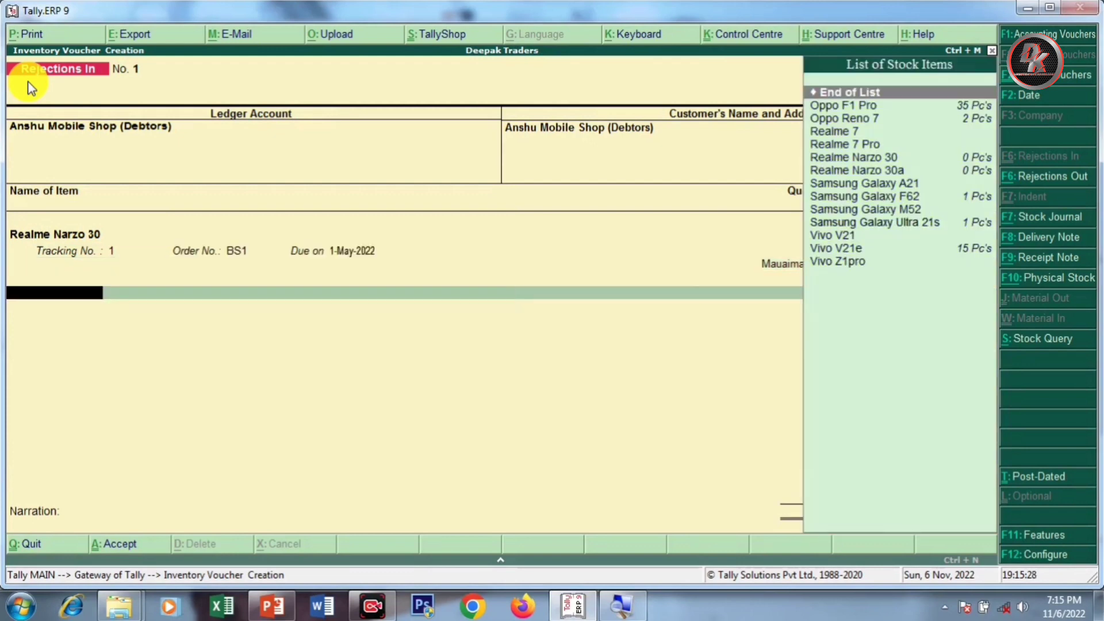
Step: Add Realme Narzo 30a against tracking number 1 in godown Mauaima, with quantity 5 Pc's at a rate of 14,999.00
{"action": "key", "text": "Down"}
{"action": "key", "text": "Down"}
{"action": "key", "text": "Down"}
{"action": "key", "text": "Down"}
{"action": "key", "text": "Down"}
{"action": "key", "text": "Down"}
{"action": "key", "text": "Return"}
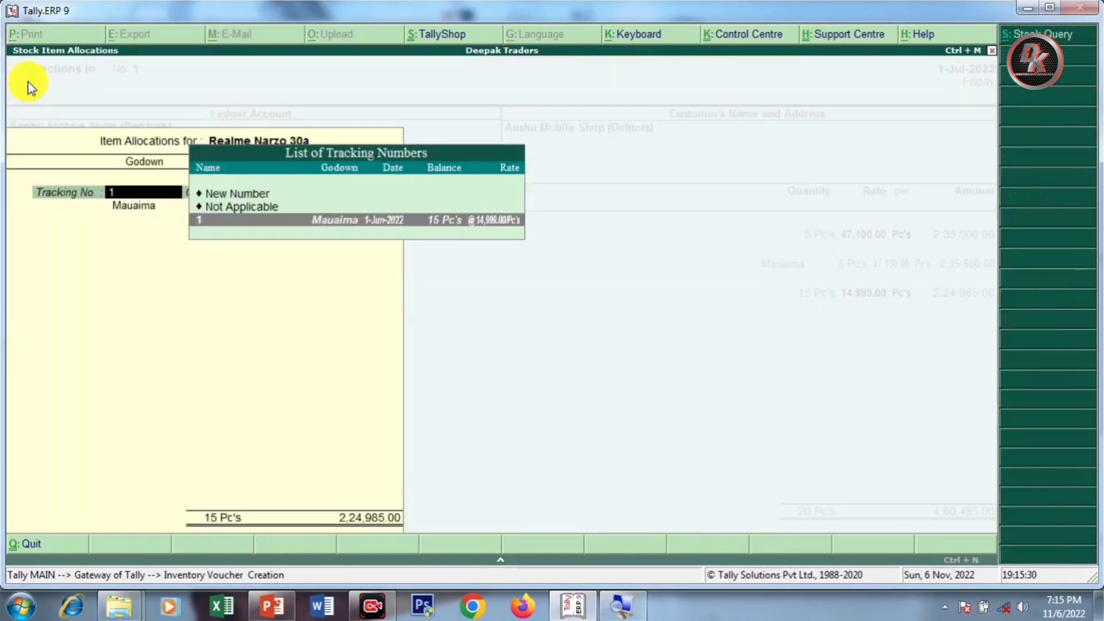
{"action": "key", "text": "Return"}
{"action": "key", "text": "Return"}
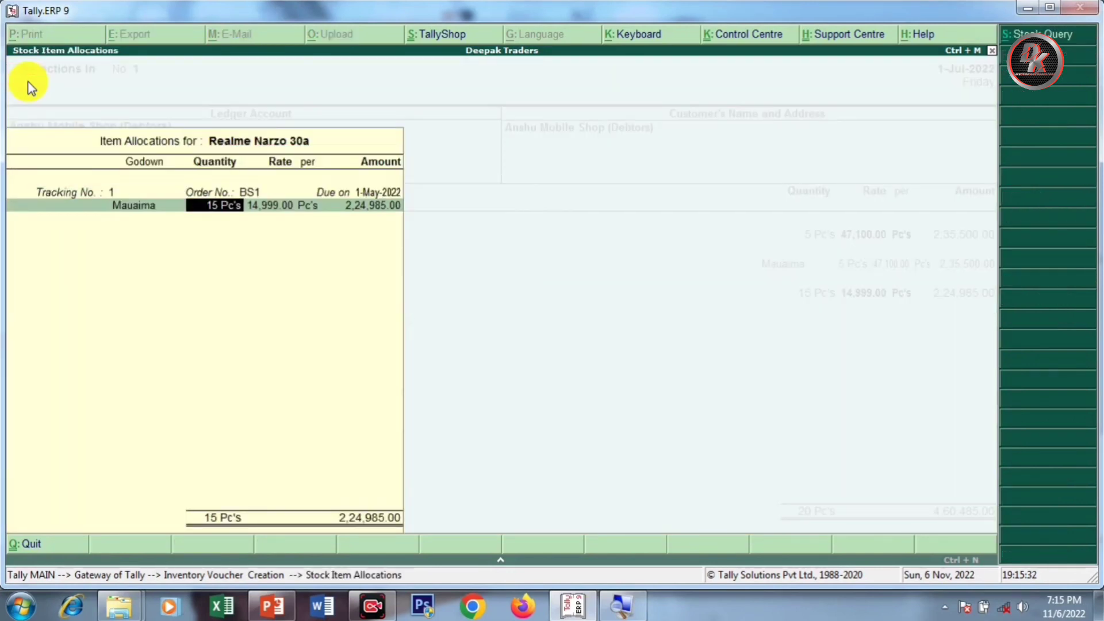
{"action": "type", "text": "5"}
{"action": "key", "text": "Return"}
{"action": "key", "text": "Return"}
{"action": "key", "text": "Return"}
{"action": "key", "text": "Return"}
{"action": "key", "text": "Return"}
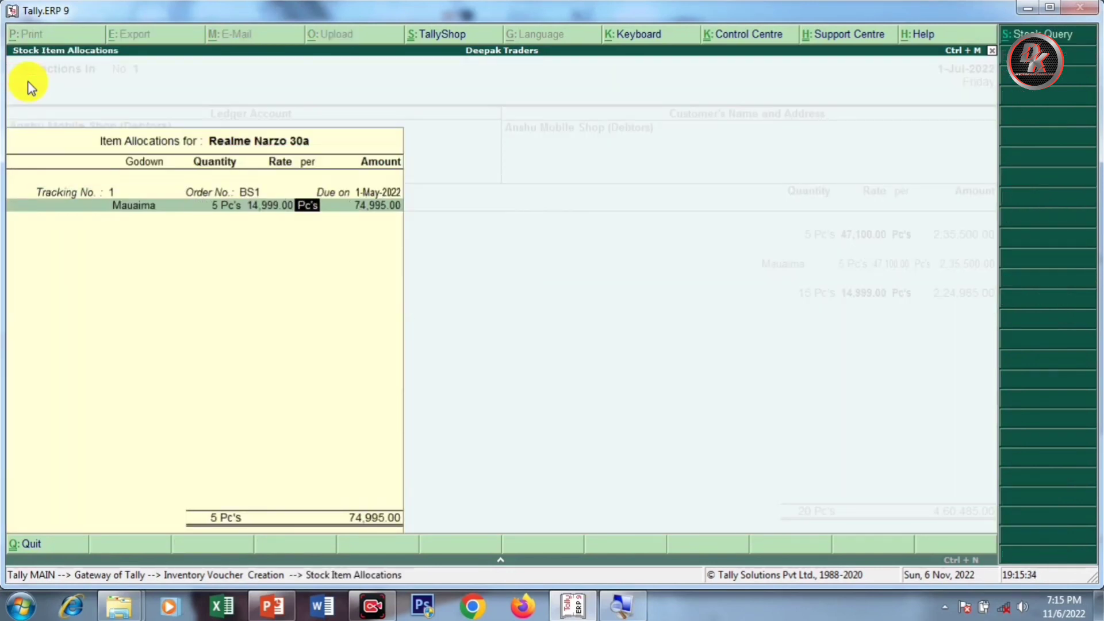
{"action": "key", "text": "Return"}
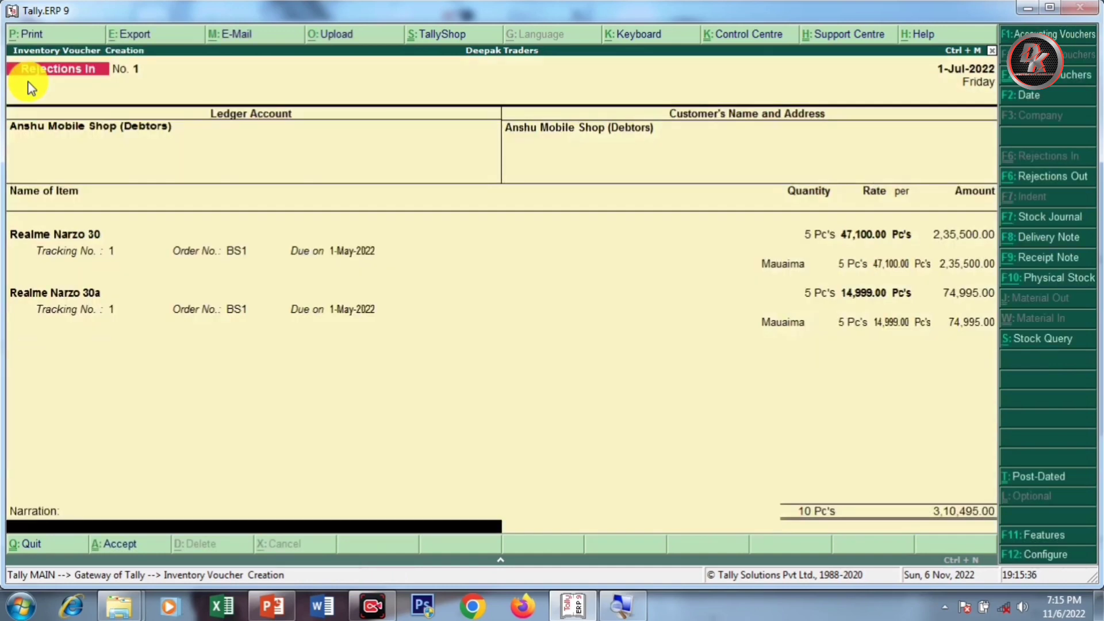
Step: Save the Rejections In voucher without a narration and return to the Gateway of Tally
{"action": "key", "text": "Return"}
{"action": "key", "text": "Return"}
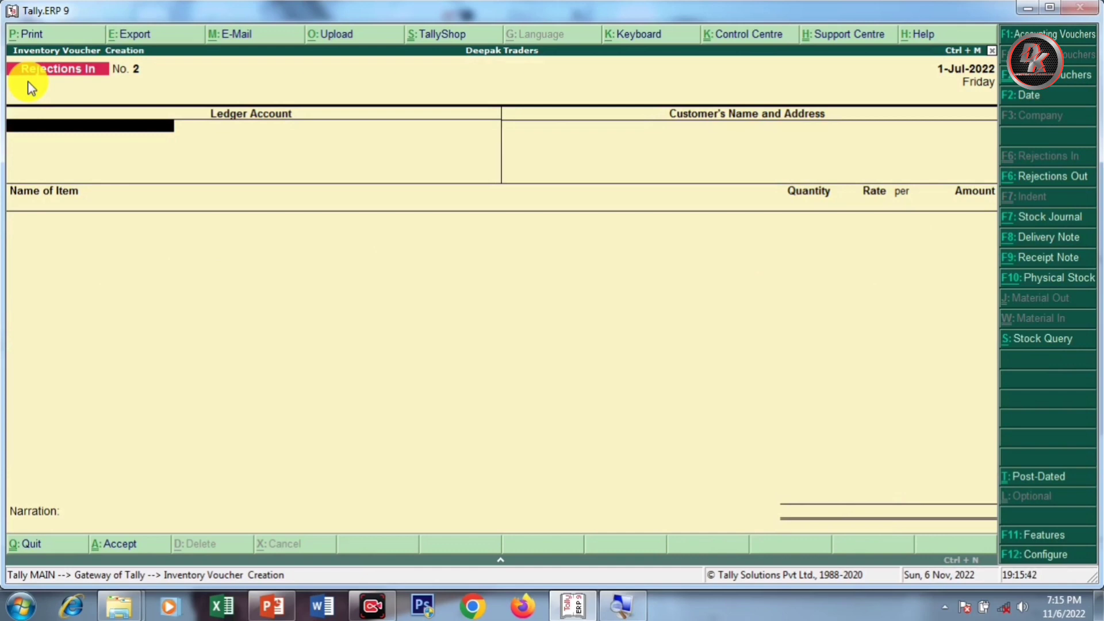
{"action": "key", "text": "Escape"}
{"action": "key", "text": "y"}
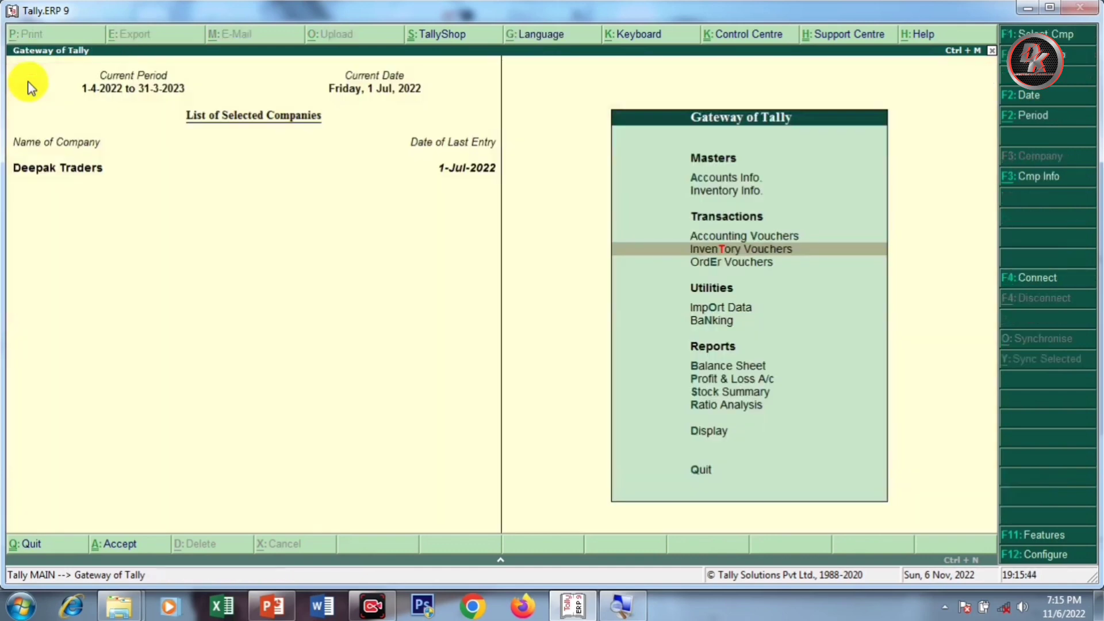
{"action": "key", "text": "Escape"}
{"action": "key", "text": "n"}
Step: Open the Stock Summary report
{"action": "key", "text": "Down"}
{"action": "key", "text": "Down"}
{"action": "key", "text": "Down"}
{"action": "key", "text": "Down"}
{"action": "key", "text": "Down"}
{"action": "key", "text": "Down"}
{"action": "key", "text": "Down"}
{"action": "key", "text": "Down"}
{"action": "key", "text": "Down"}
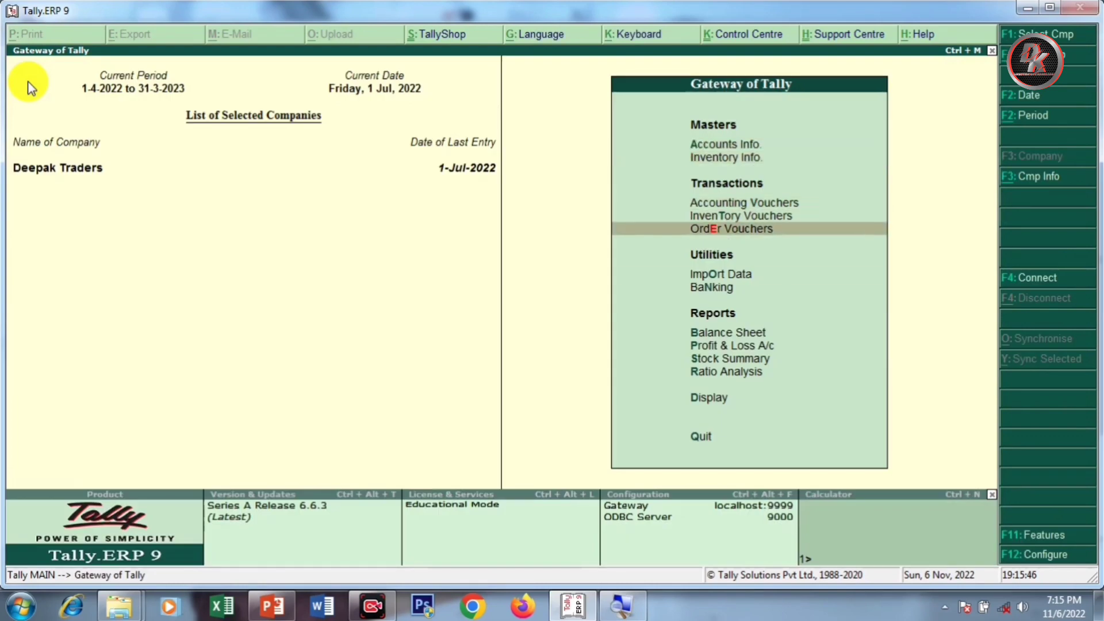
{"action": "key", "text": "Return"}
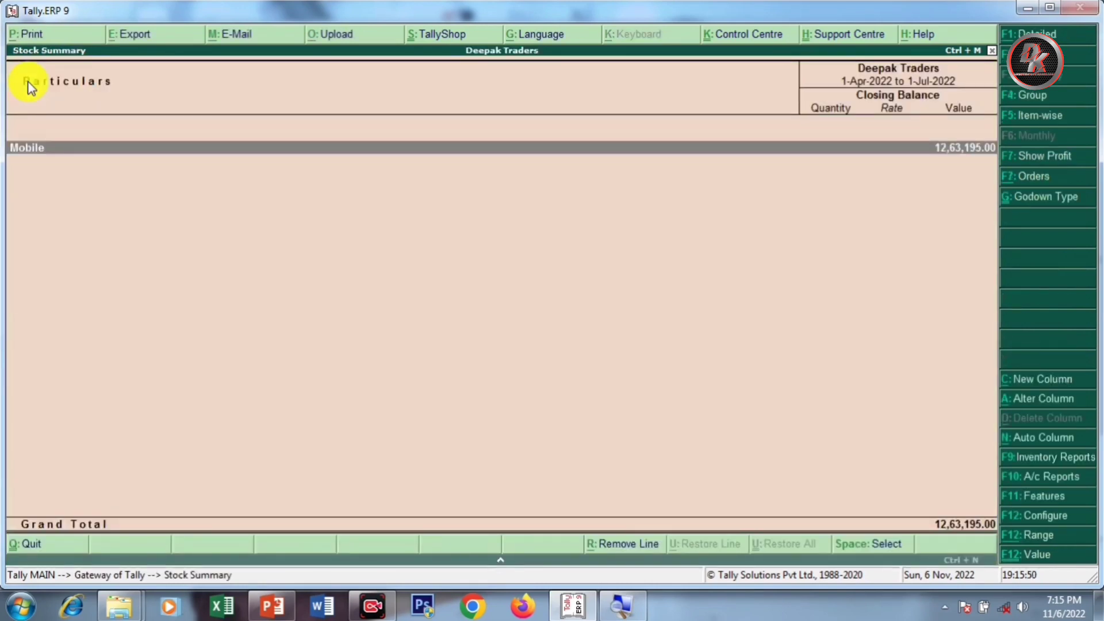
Step: Check Sales Orders Outstanding for the Mobile group with the due-orders-only option at No, and return to the Gateway of Tally
{"action": "key", "text": "ctrl+F12"}
{"action": "key", "text": "Up"}
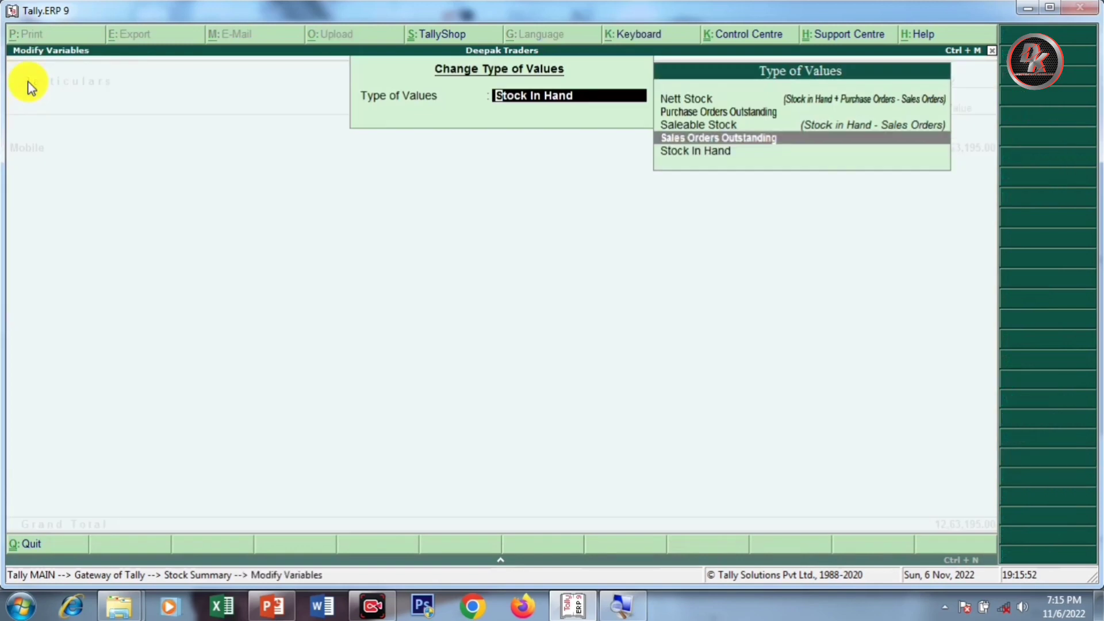
{"action": "key", "text": "Return"}
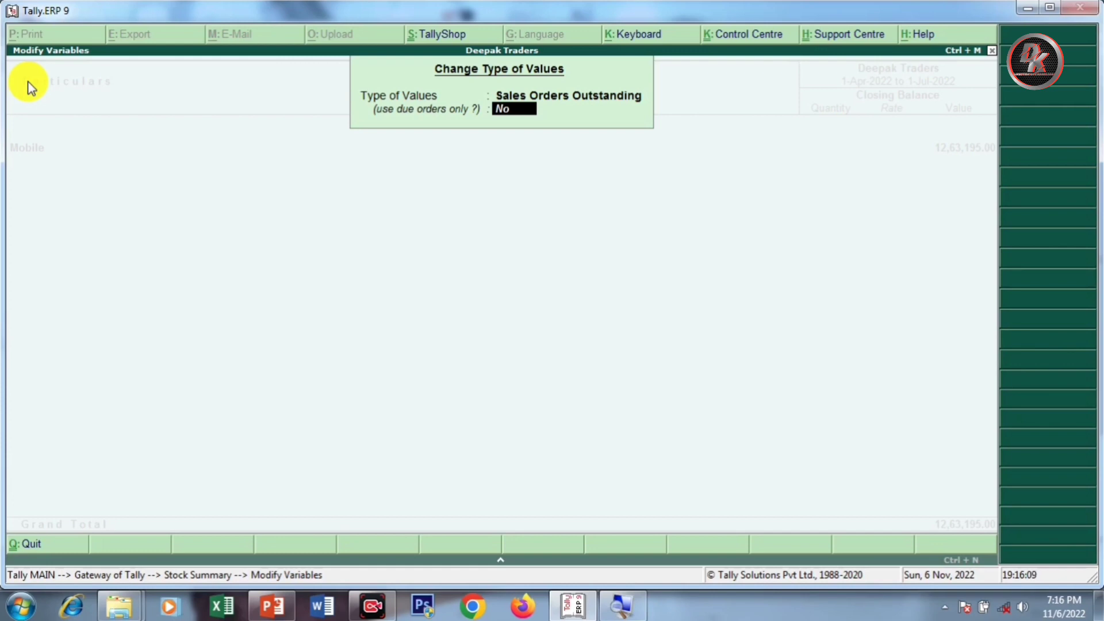
{"action": "key", "text": "Return"}
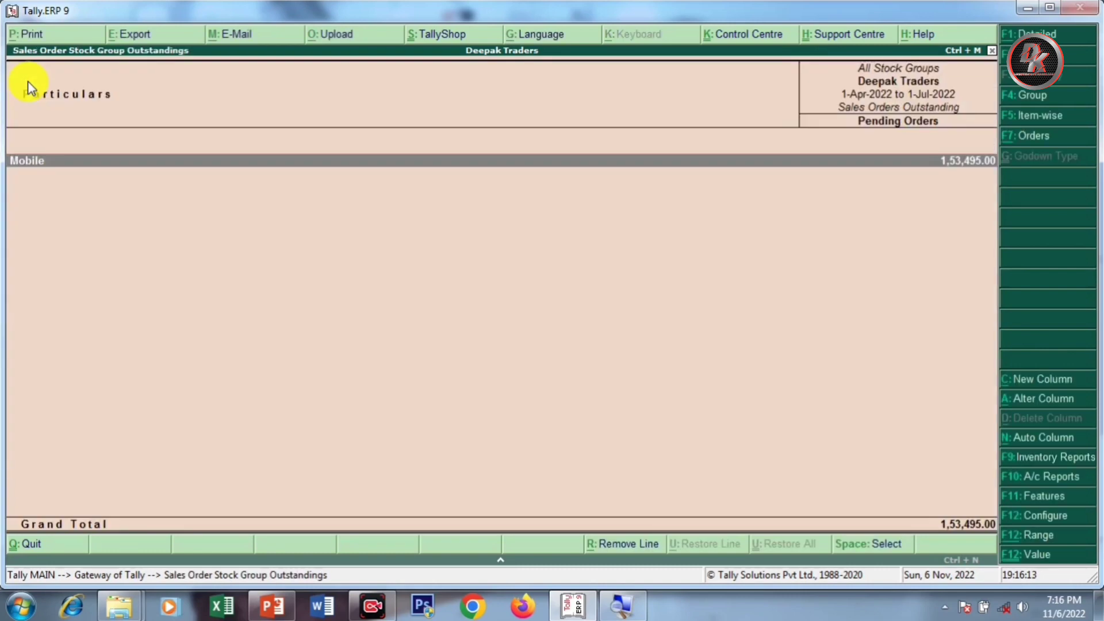
{"action": "key", "text": "Return"}
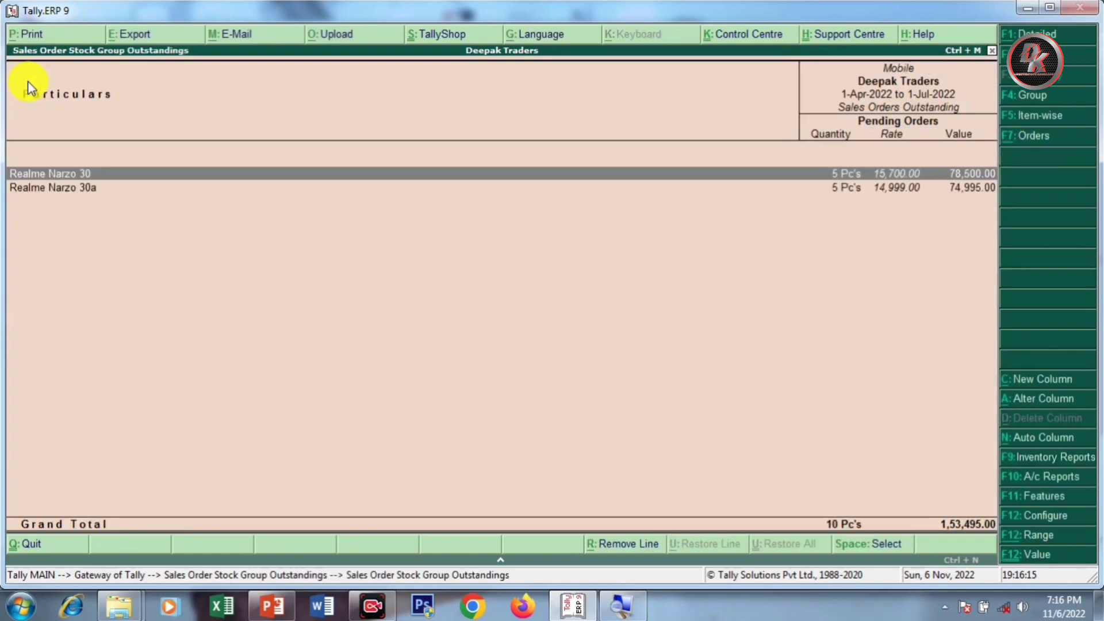
{"action": "key", "text": "Escape"}
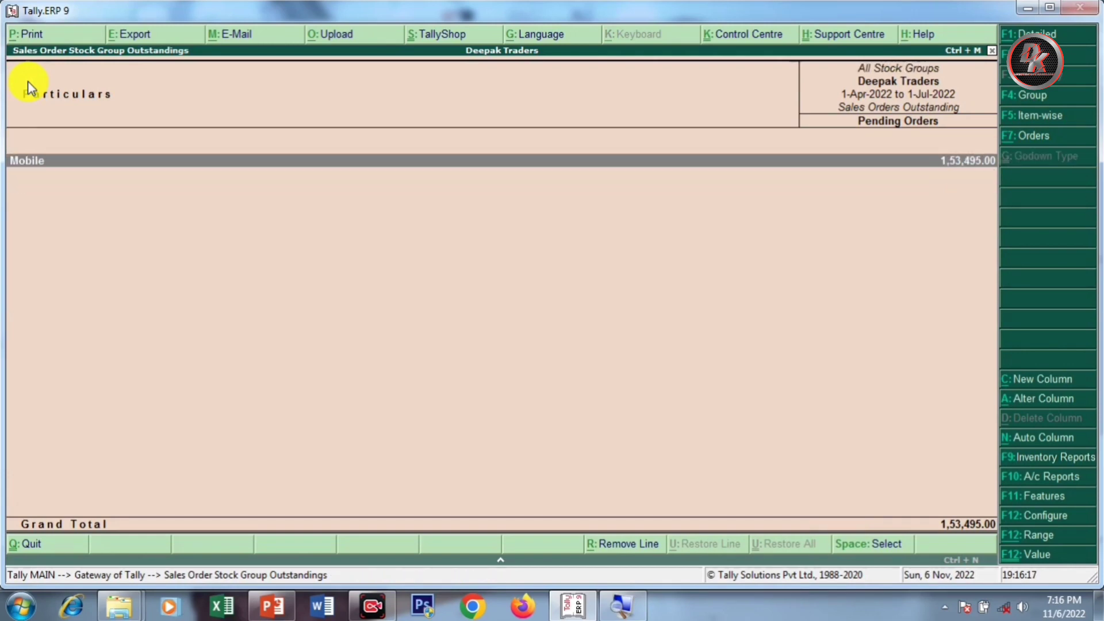
{"action": "key", "text": "Escape"}
Step: Check Purchase Orders Outstanding in the stock summary with the due-orders-only option at No, and return to the Gateway of Tally
{"action": "key", "text": "Return"}
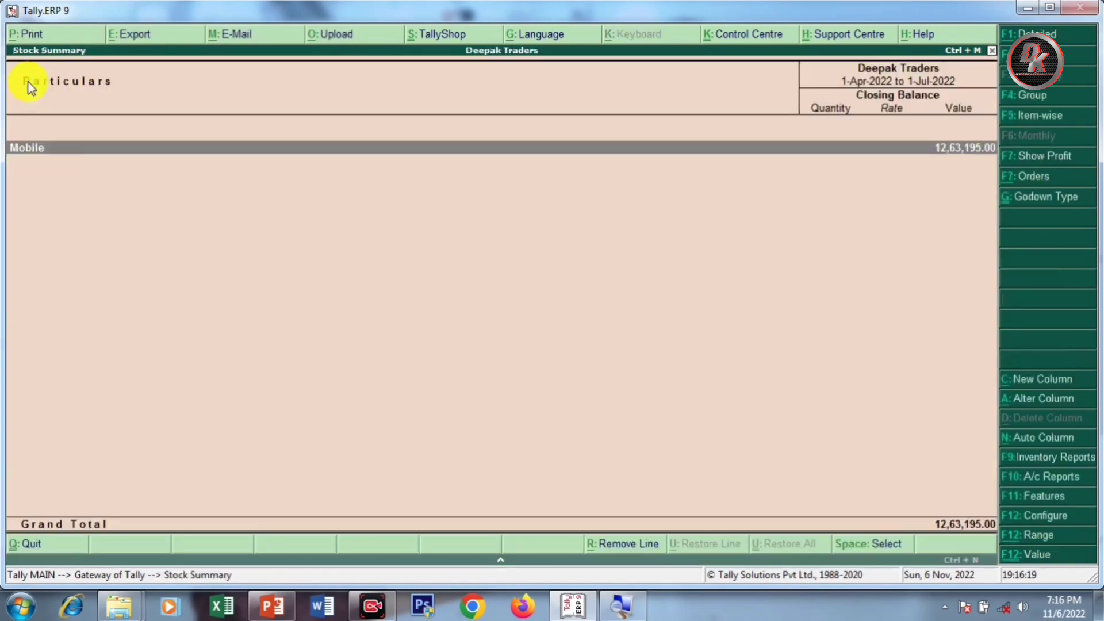
{"action": "key", "text": "ctrl+F7"}
{"action": "key", "text": "Up"}
{"action": "key", "text": "Up"}
{"action": "key", "text": "Up"}
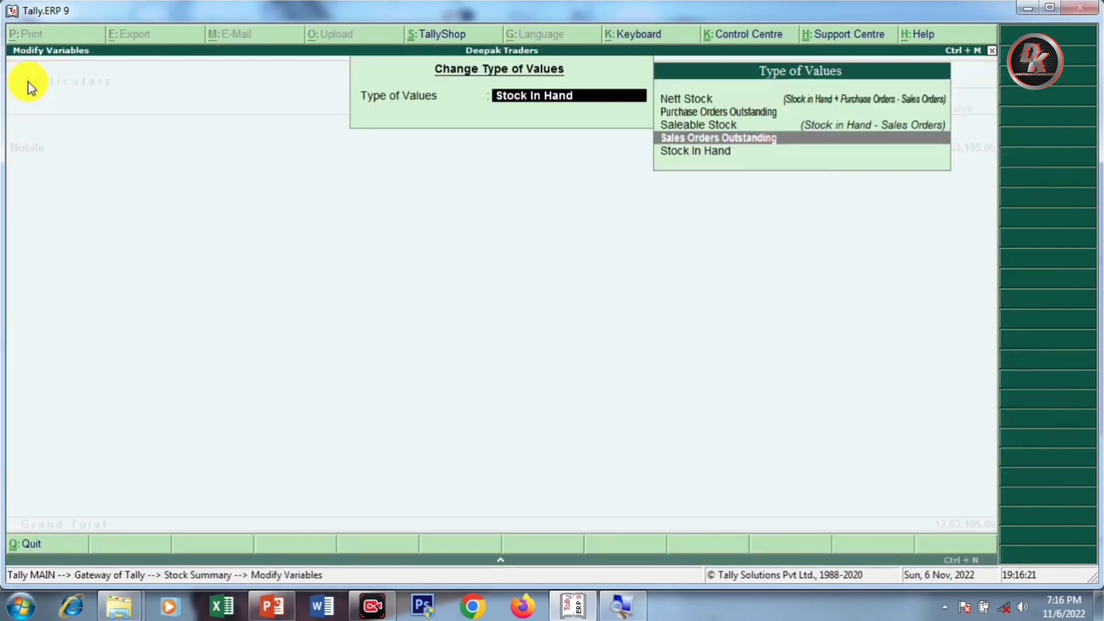
{"action": "key", "text": "Return"}
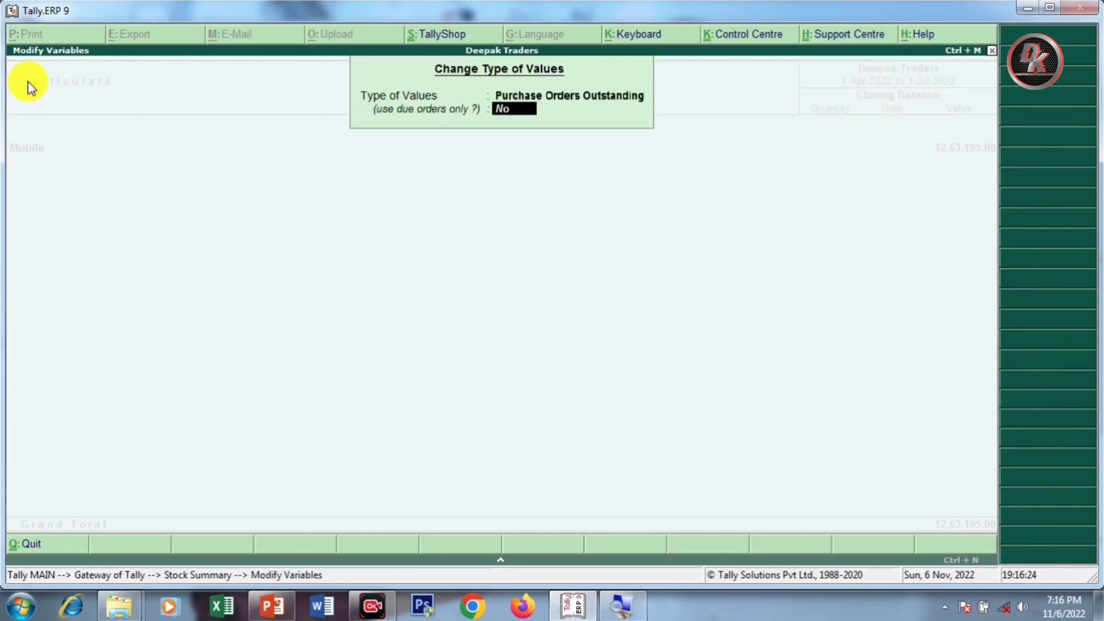
{"action": "key", "text": "Return"}
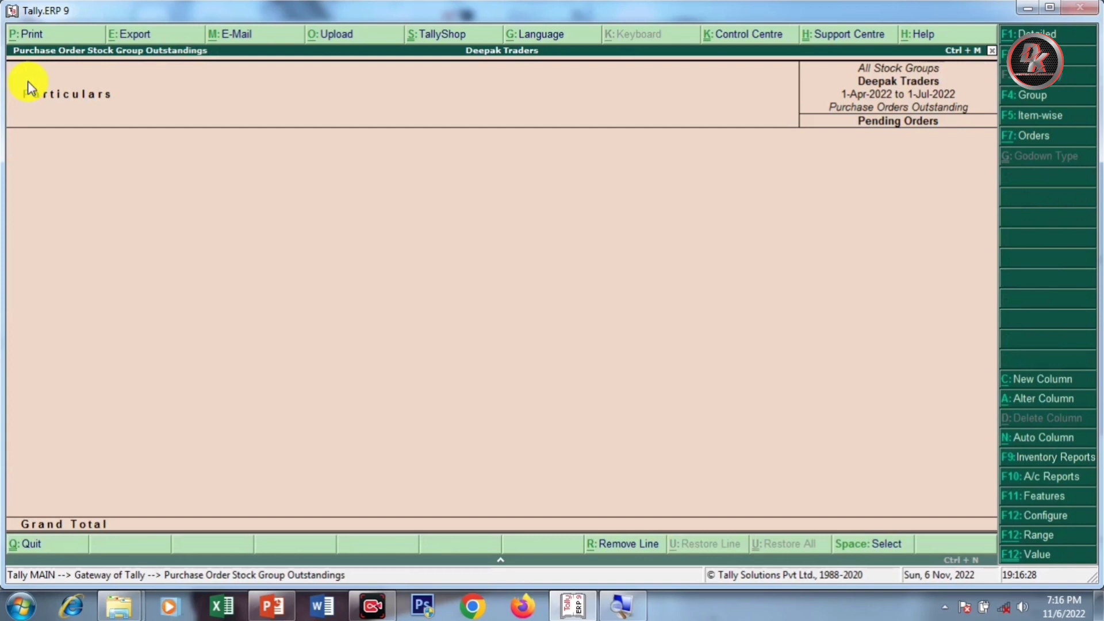
{"action": "key", "text": "Escape"}
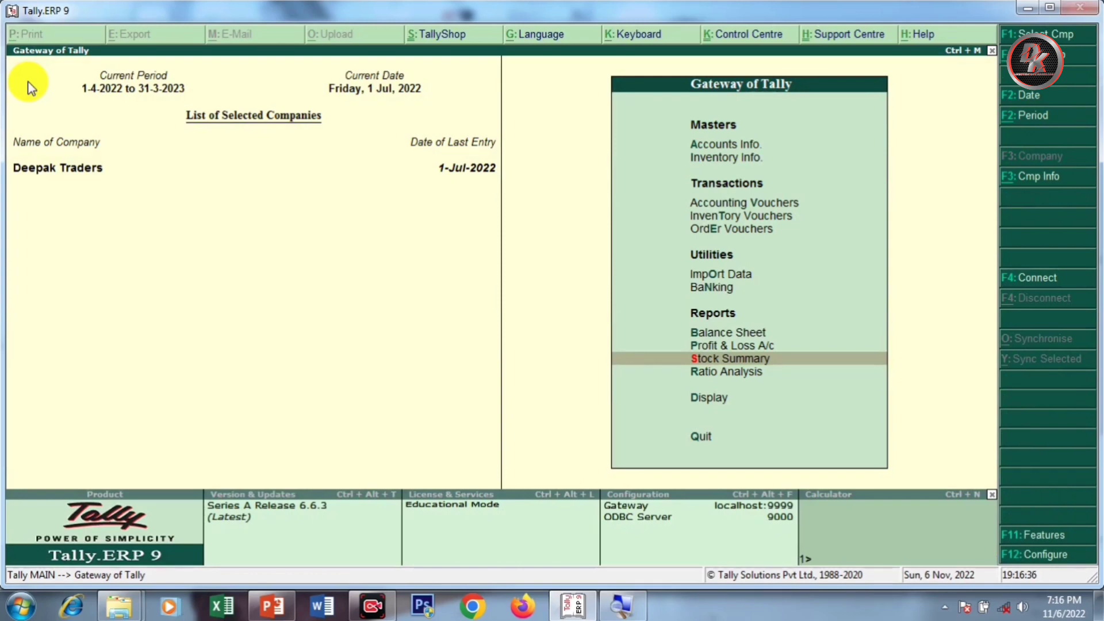
Step: Start a new Rejections Out inventory voucher
{"action": "key", "text": "Up"}
{"action": "key", "text": "Up"}
{"action": "key", "text": "Up"}
{"action": "key", "text": "Up"}
{"action": "key", "text": "Up"}
{"action": "key", "text": "Up"}
{"action": "key", "text": "Return"}
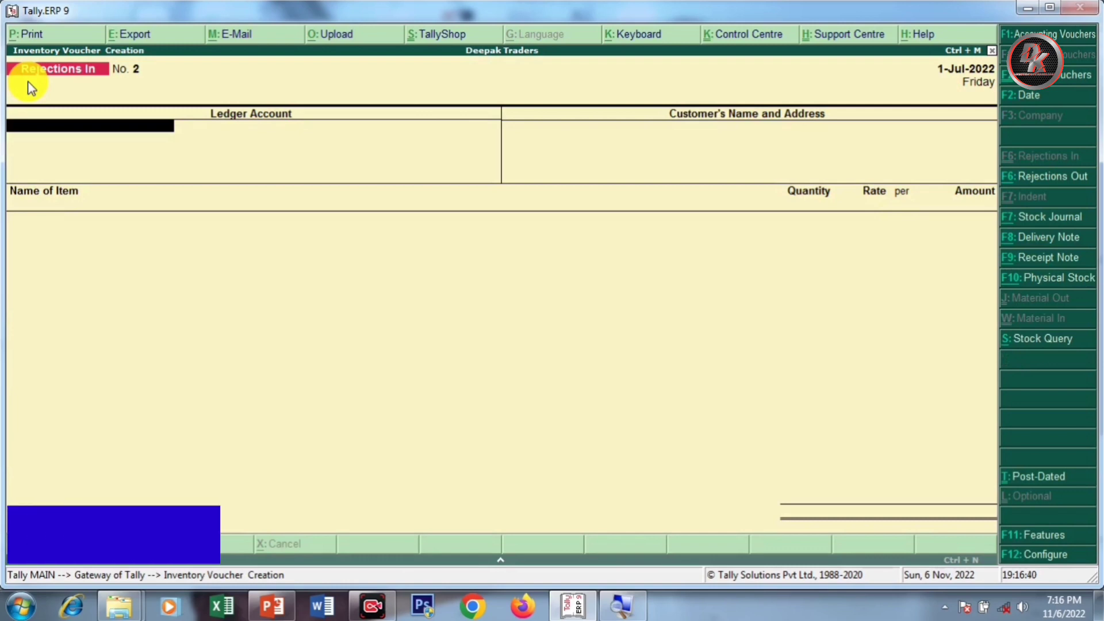
{"action": "key", "text": "alt+F6"}
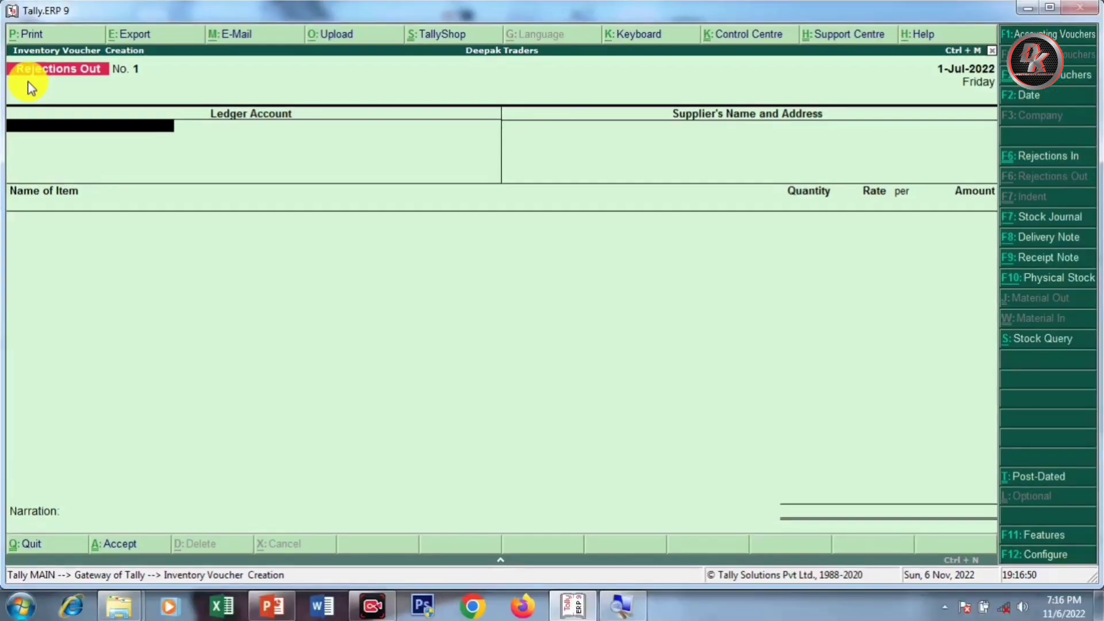
Step: Choose Naaz Elextronics (Creditors) as the ledger account and accept the supplier's name and address
{"action": "key", "text": "space"}
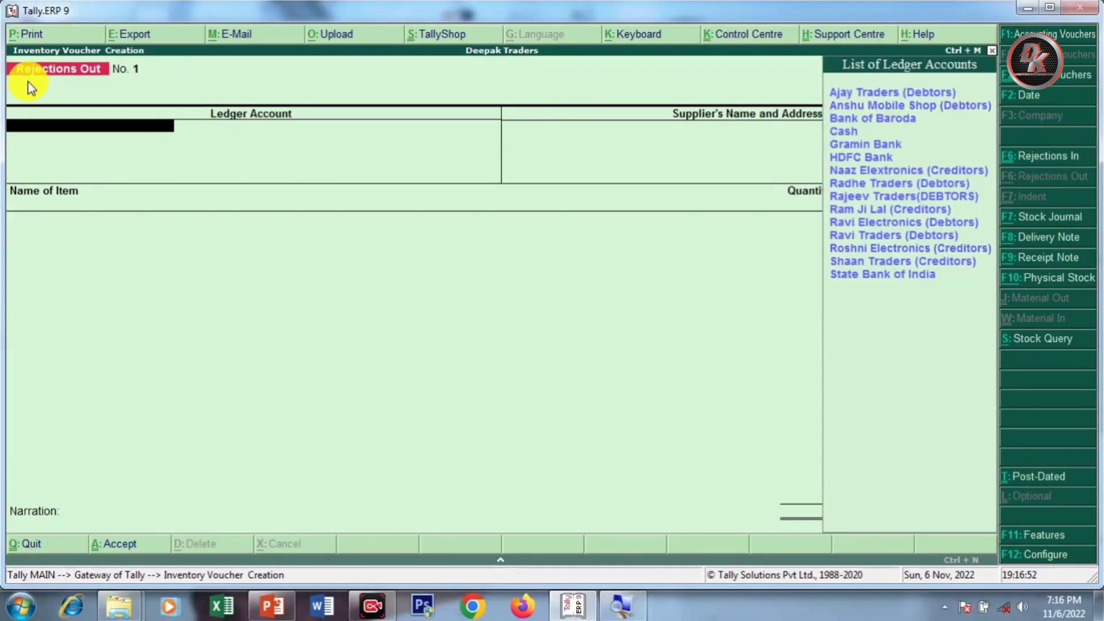
{"action": "key", "text": "Down"}
{"action": "key", "text": "Down"}
{"action": "key", "text": "Down"}
{"action": "key", "text": "Down"}
{"action": "key", "text": "Down"}
{"action": "key", "text": "Down"}
{"action": "key", "text": "Return"}
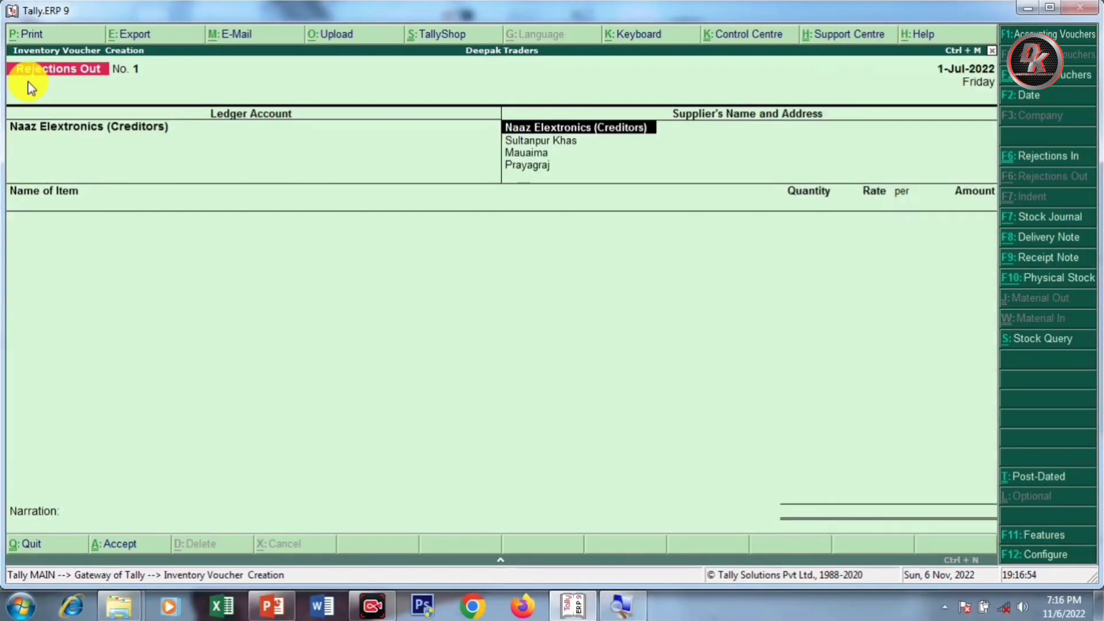
{"action": "key", "text": "Return"}
{"action": "key", "text": "Return"}
{"action": "key", "text": "Return"}
{"action": "key", "text": "Return"}
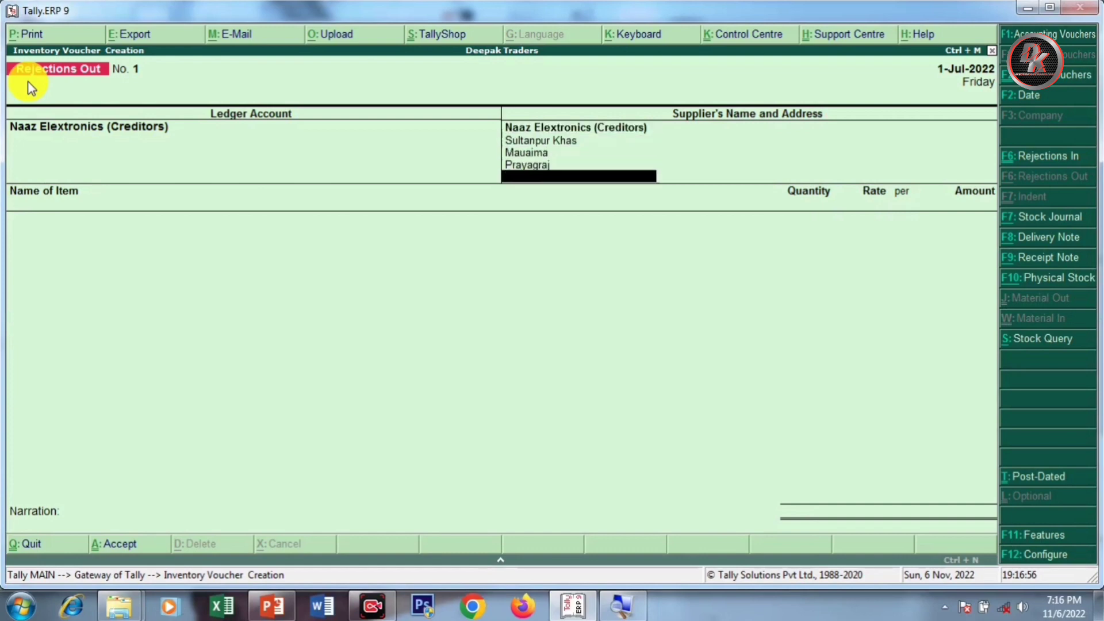
Step: Add Realme Narzo 30 to the Rejections Out voucher against the tracking number dated 1-May-2022
{"action": "key", "text": "Return"}
{"action": "key", "text": "Down"}
{"action": "key", "text": "Down"}
{"action": "key", "text": "Down"}
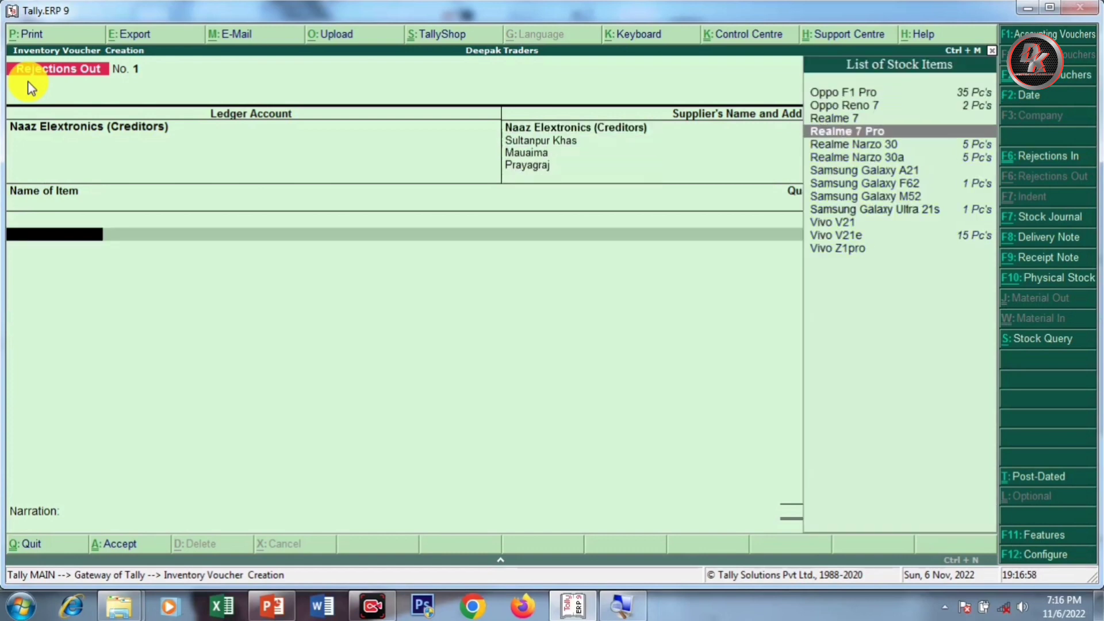
{"action": "key", "text": "Down"}
{"action": "key", "text": "Down"}
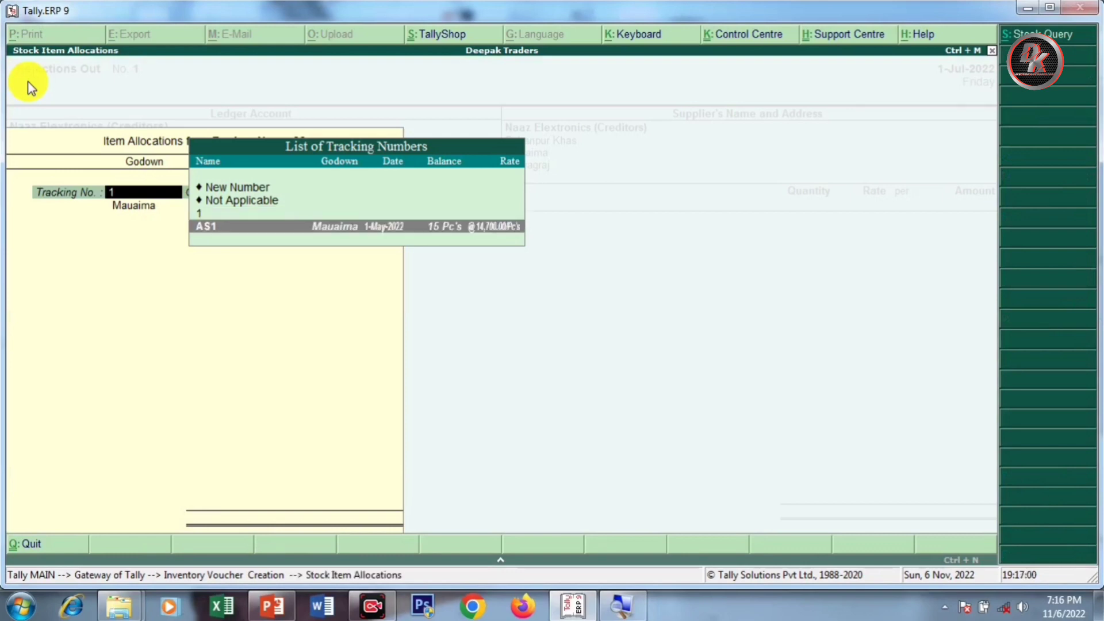
{"action": "key", "text": "Up"}
{"action": "key", "text": "Down"}
{"action": "key", "text": "Return"}
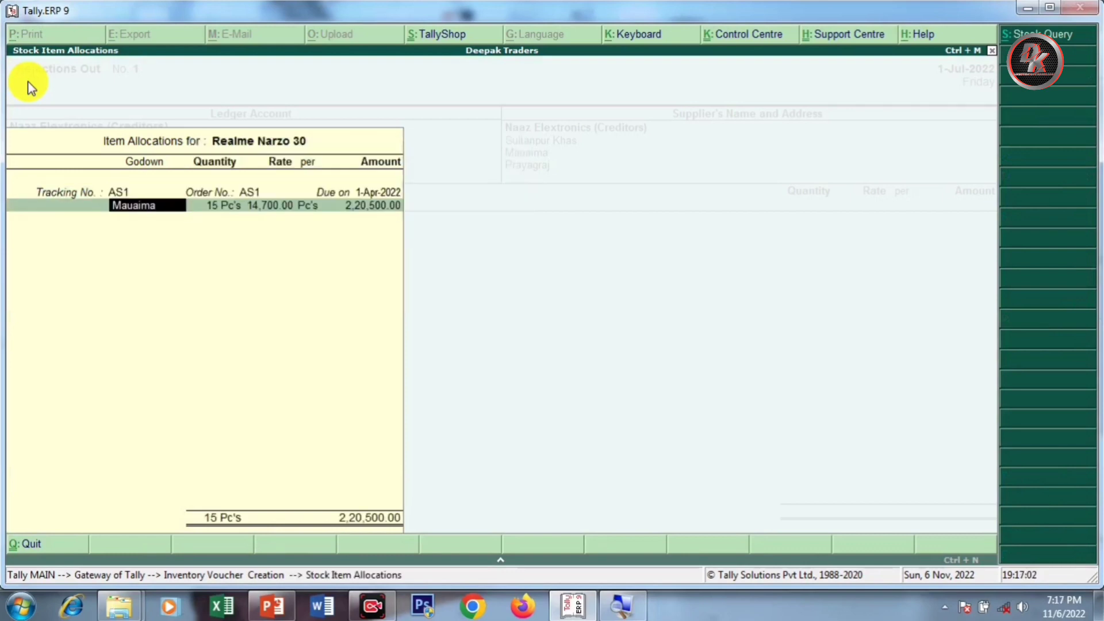
Step: Keep the Mauaima godown, set the rejected Realme Narzo 30 quantity to 5 Pc's and complete the item allocation
{"action": "key", "text": "Return"}
{"action": "type", "text": "5"}
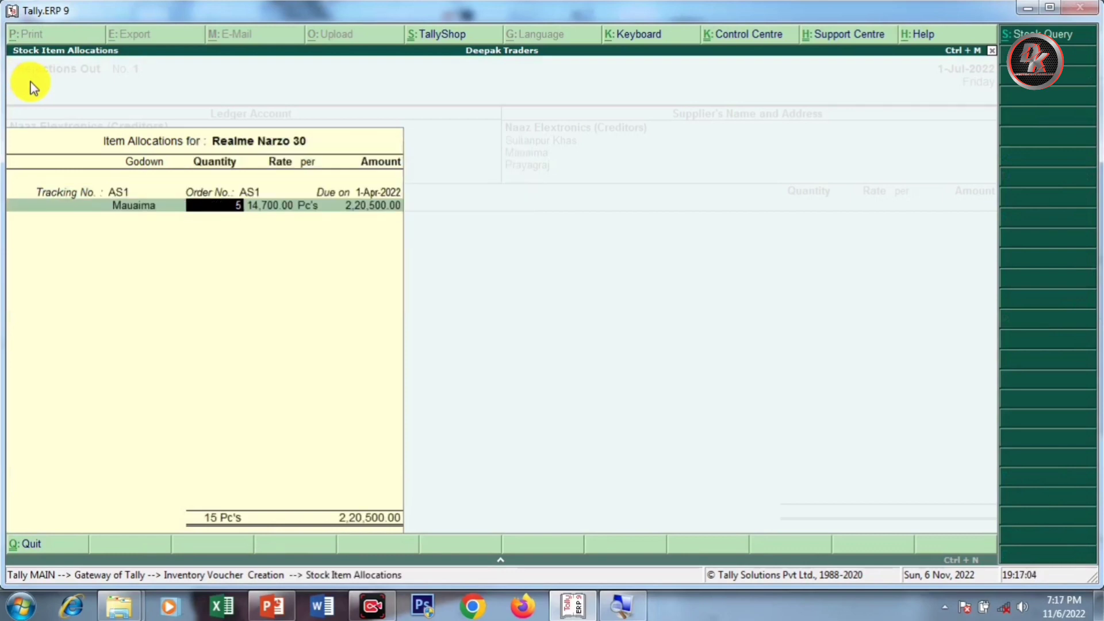
{"action": "key", "text": "Return"}
{"action": "key", "text": "Return"}
{"action": "key", "text": "Return"}
{"action": "key", "text": "Return"}
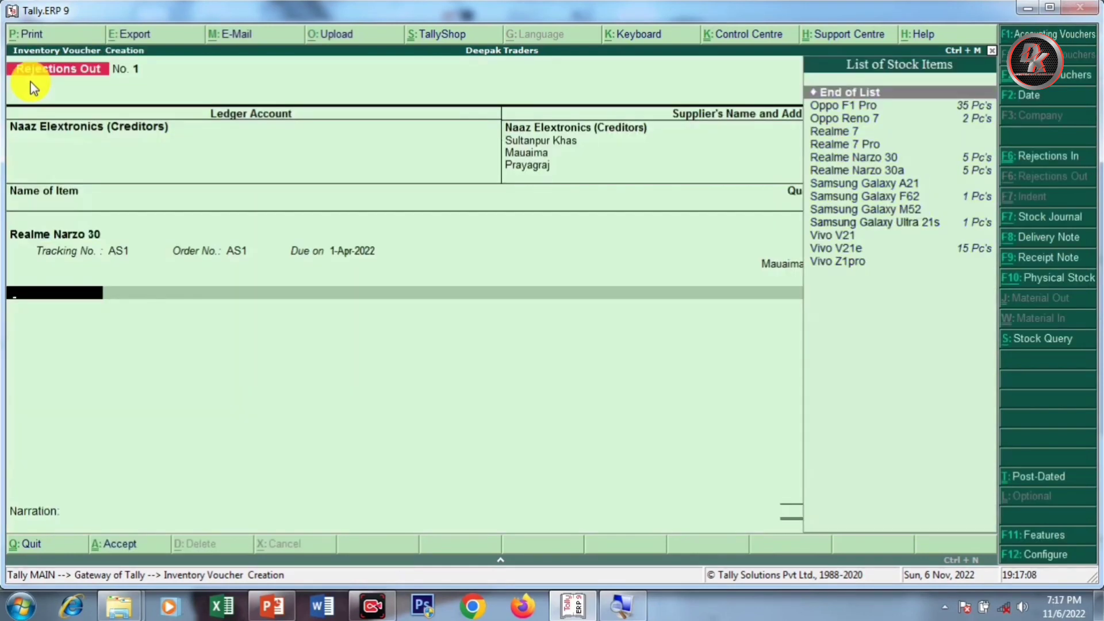
Step: Add Realme Narzo 30a to the voucher against its tracking number dated 1-May-2022
{"action": "key", "text": "Down"}
{"action": "key", "text": "Down"}
{"action": "key", "text": "Down"}
{"action": "key", "text": "Down"}
{"action": "key", "text": "Down"}
{"action": "key", "text": "Down"}
{"action": "key", "text": "Return"}
{"action": "type", "text": "1"}
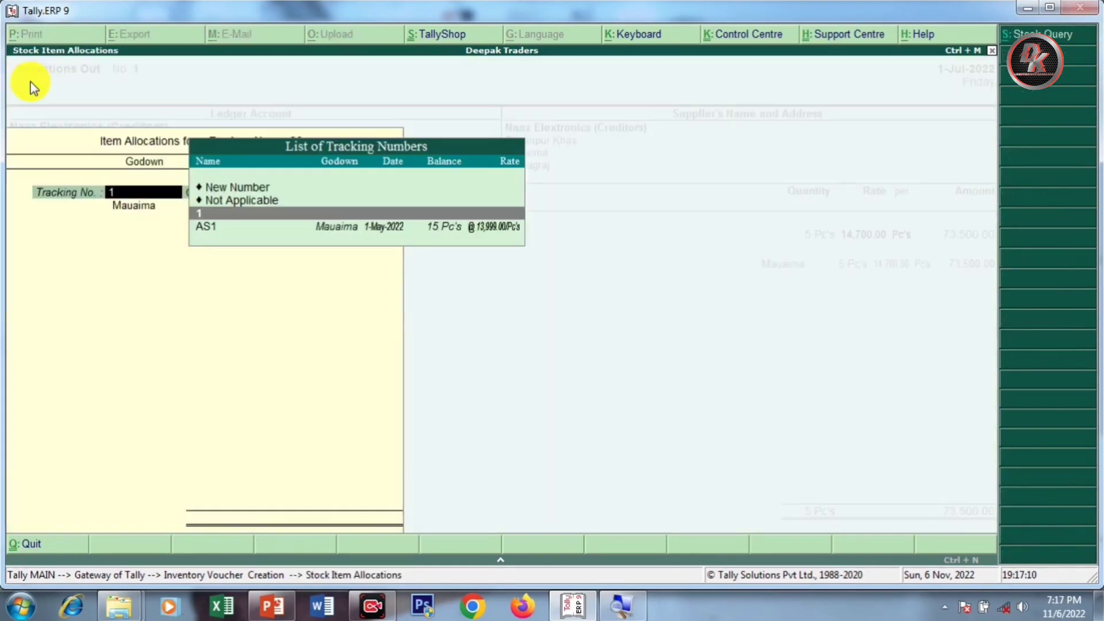
{"action": "key", "text": "Down"}
{"action": "key", "text": "Return"}
Step: Set the rejected Realme Narzo 30a quantity to 5 Pc's from the Mauaima godown and complete the item allocation
{"action": "key", "text": "Return"}
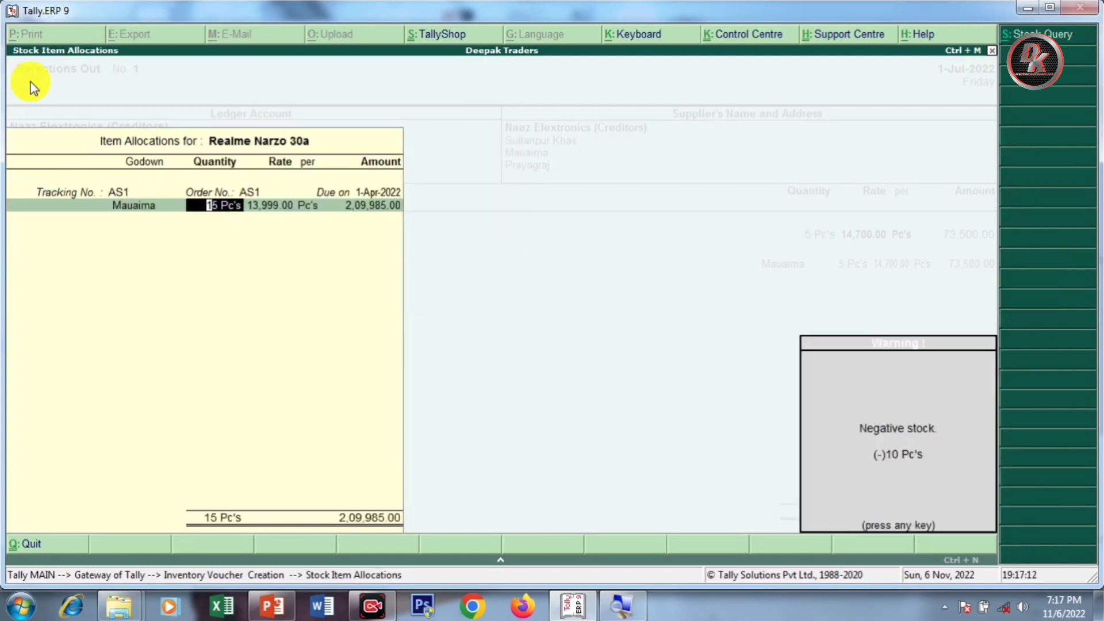
{"action": "key", "text": "Return"}
{"action": "key", "text": "shift+Tab"}
{"action": "type", "text": "5"}
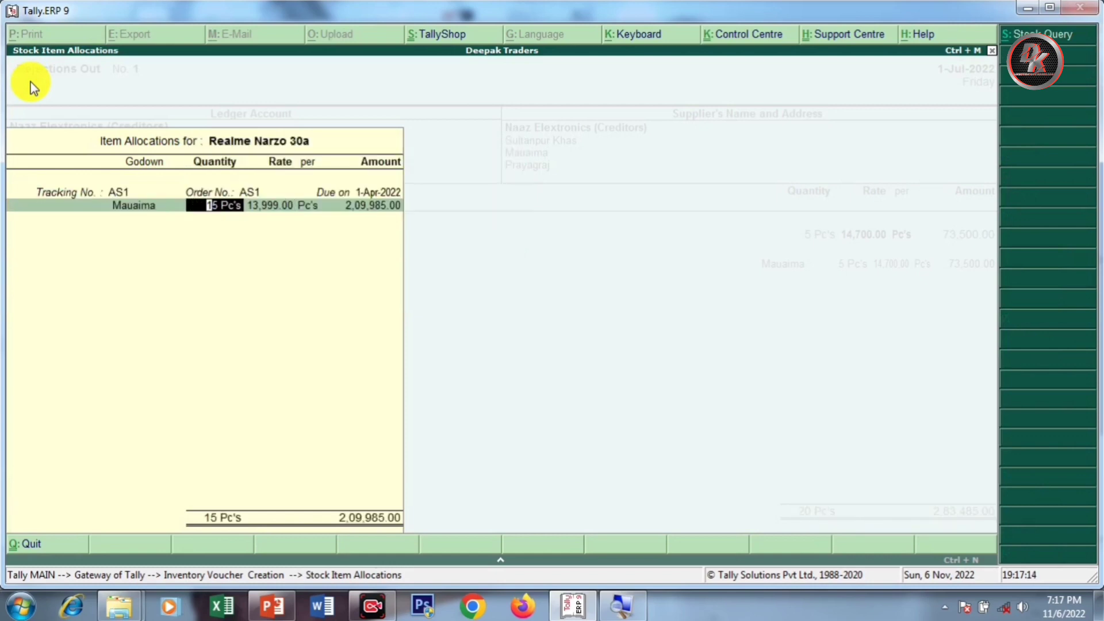
{"action": "key", "text": "Return"}
{"action": "key", "text": "Return"}
{"action": "key", "text": "Return"}
{"action": "key", "text": "Return"}
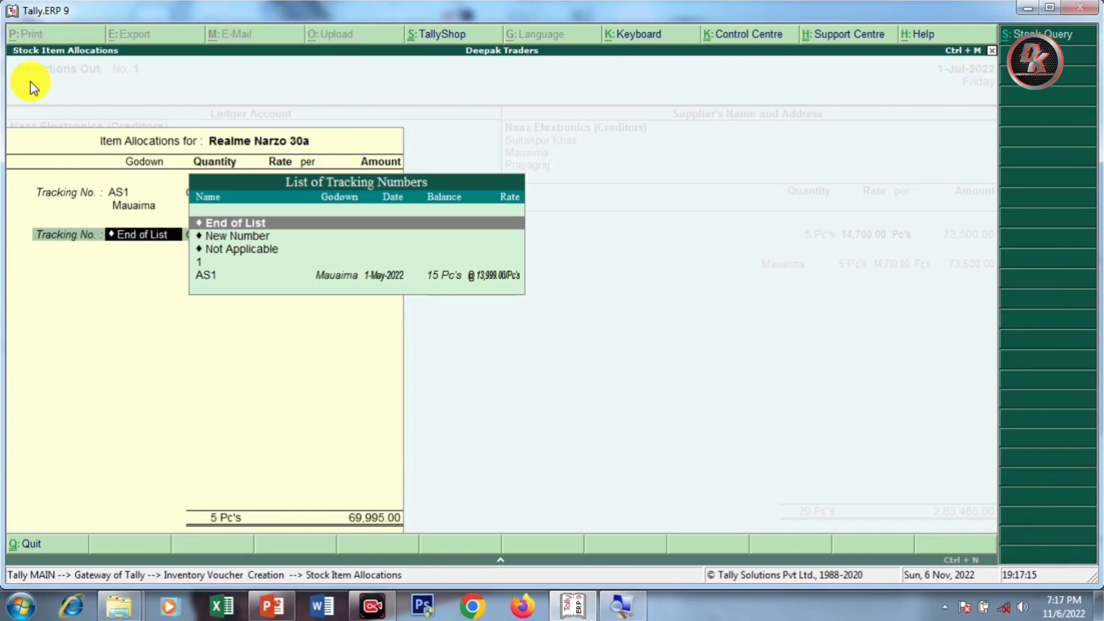
{"action": "key", "text": "Return"}
Step: Save the Rejections Out voucher without a narration and return to the Gateway of Tally
{"action": "key", "text": "Return"}
{"action": "key", "text": "Return"}
{"action": "key", "text": "Return"}
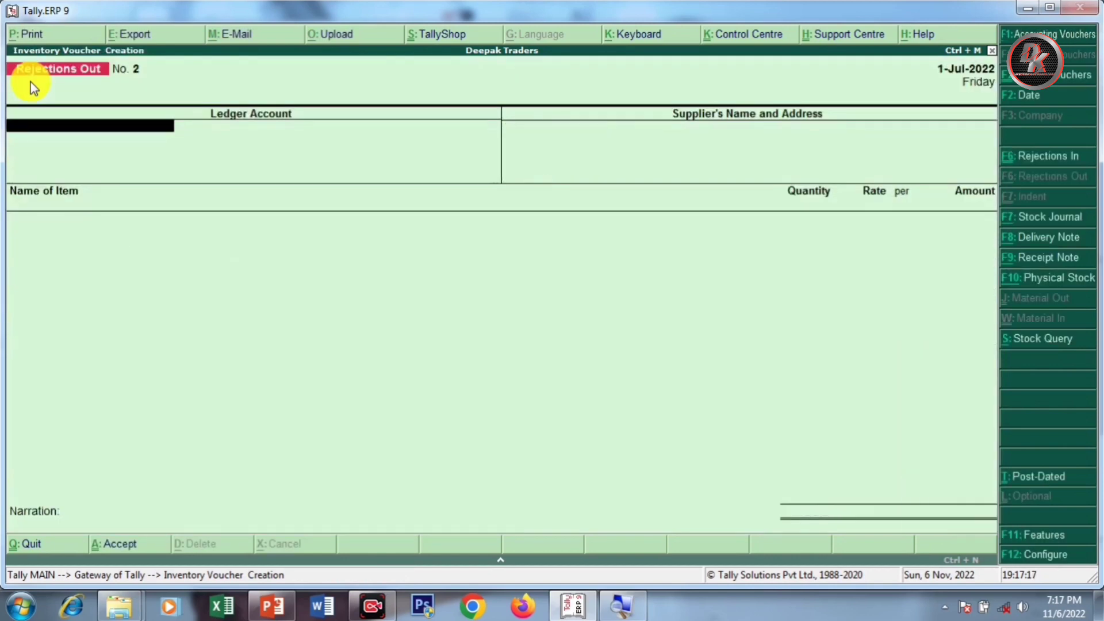
{"action": "key", "text": "Escape"}
{"action": "key", "text": "Return"}
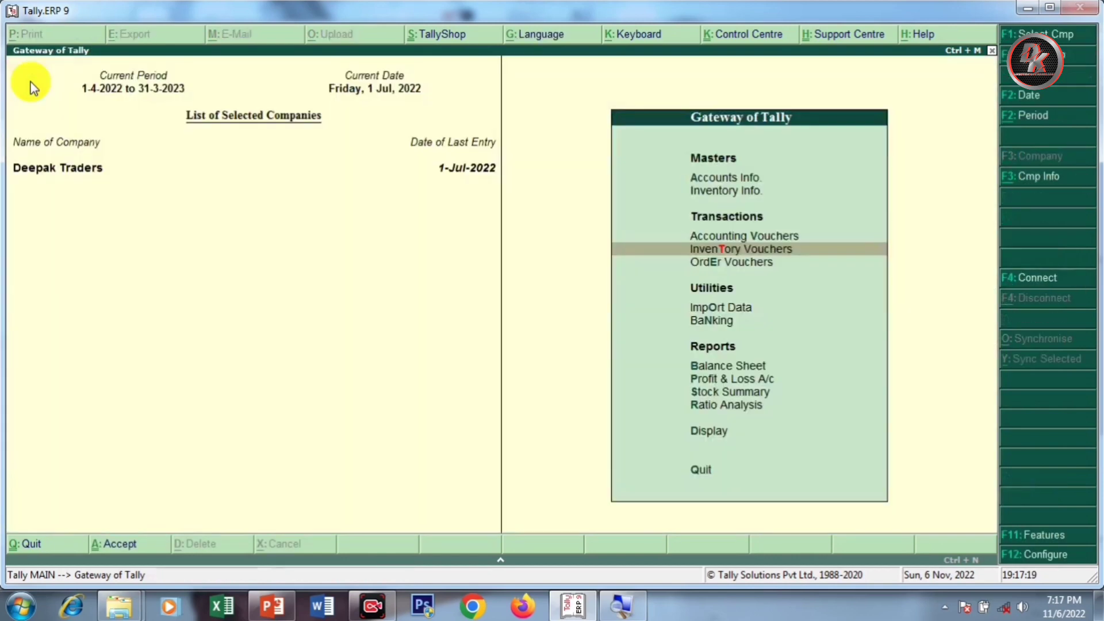
Step: Check the Purchase Orders Outstanding for all stock groups in the stock summary
{"action": "key", "text": "Down"}
{"action": "key", "text": "Down"}
{"action": "key", "text": "Down"}
{"action": "key", "text": "Down"}
{"action": "key", "text": "Down"}
{"action": "key", "text": "Down"}
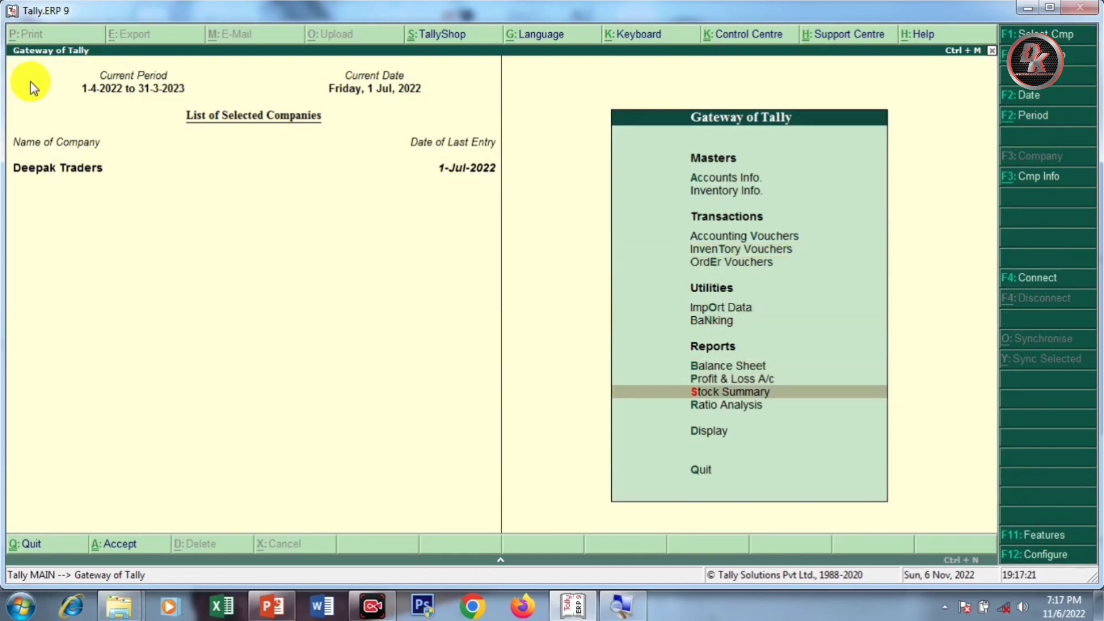
{"action": "key", "text": "Return"}
{"action": "key", "text": "alt+F7"}
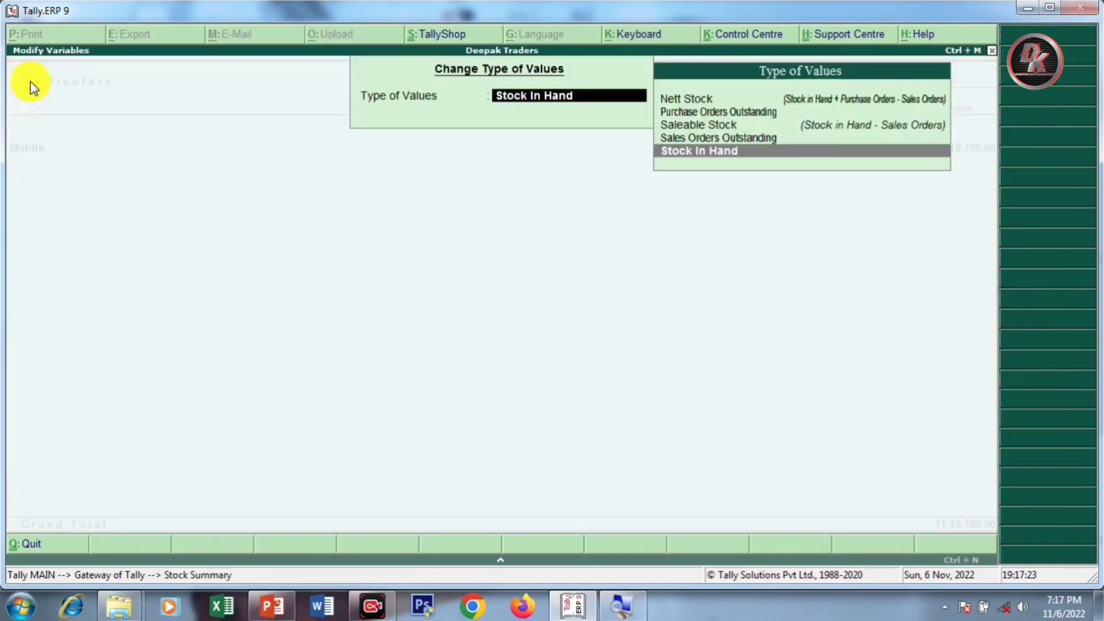
{"action": "key", "text": "Up"}
{"action": "key", "text": "Up"}
{"action": "key", "text": "Up"}
{"action": "key", "text": "Return"}
{"action": "key", "text": "Return"}
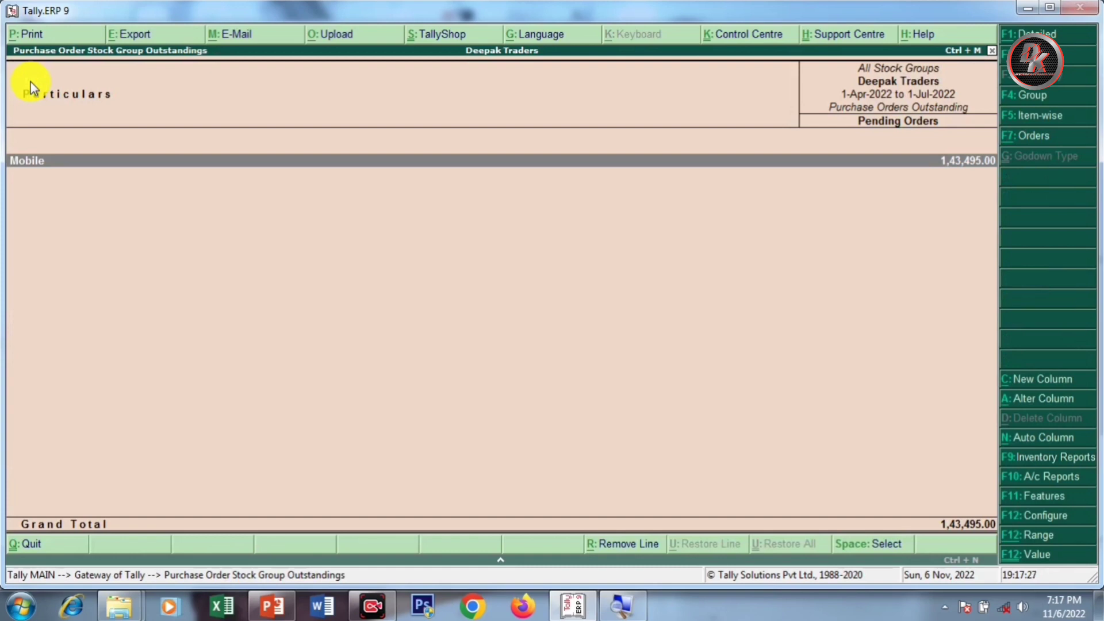
Step: Check the Sales Orders Outstanding in the stock summary and return to the Gateway of Tally
{"action": "key", "text": "Return"}
{"action": "key", "text": "alt+F7"}
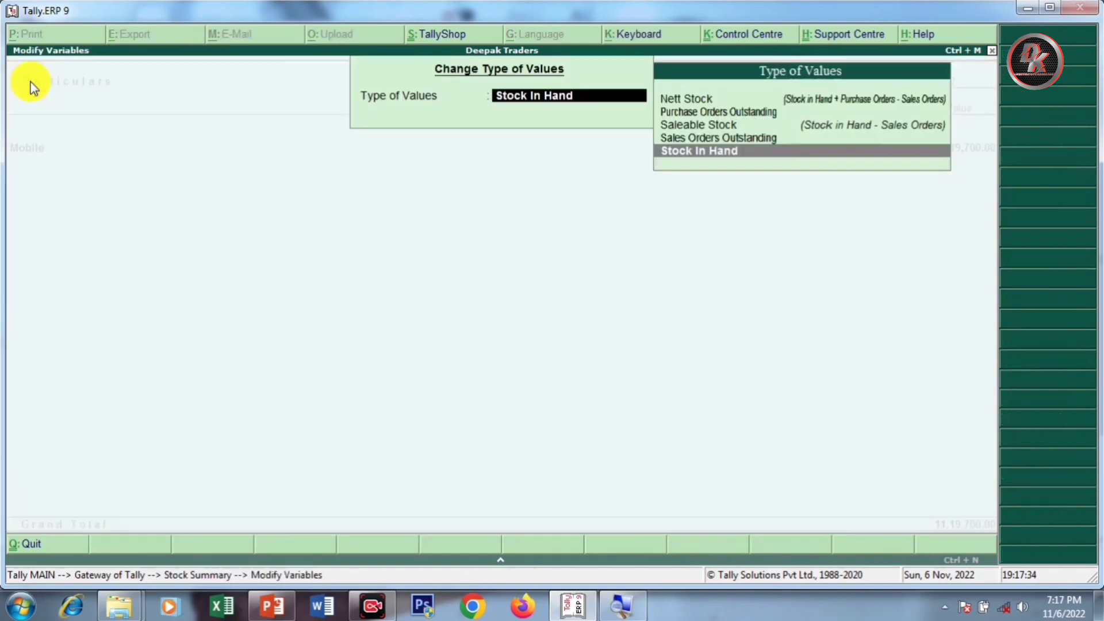
{"action": "key", "text": "Up"}
{"action": "key", "text": "Return"}
{"action": "key", "text": "Return"}
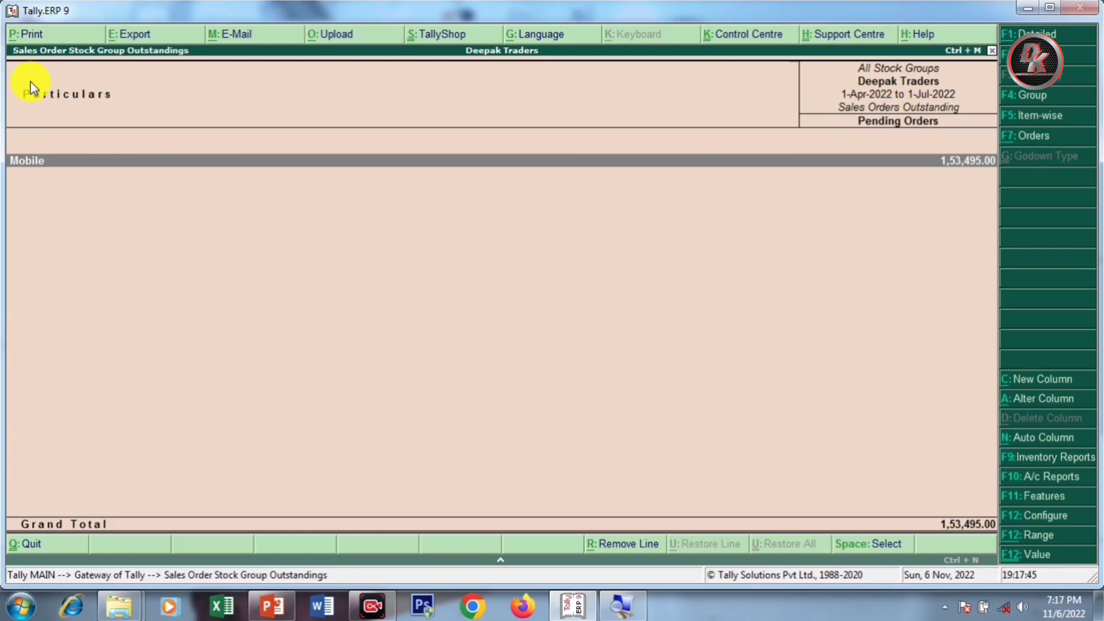
{"action": "key", "text": "Escape"}
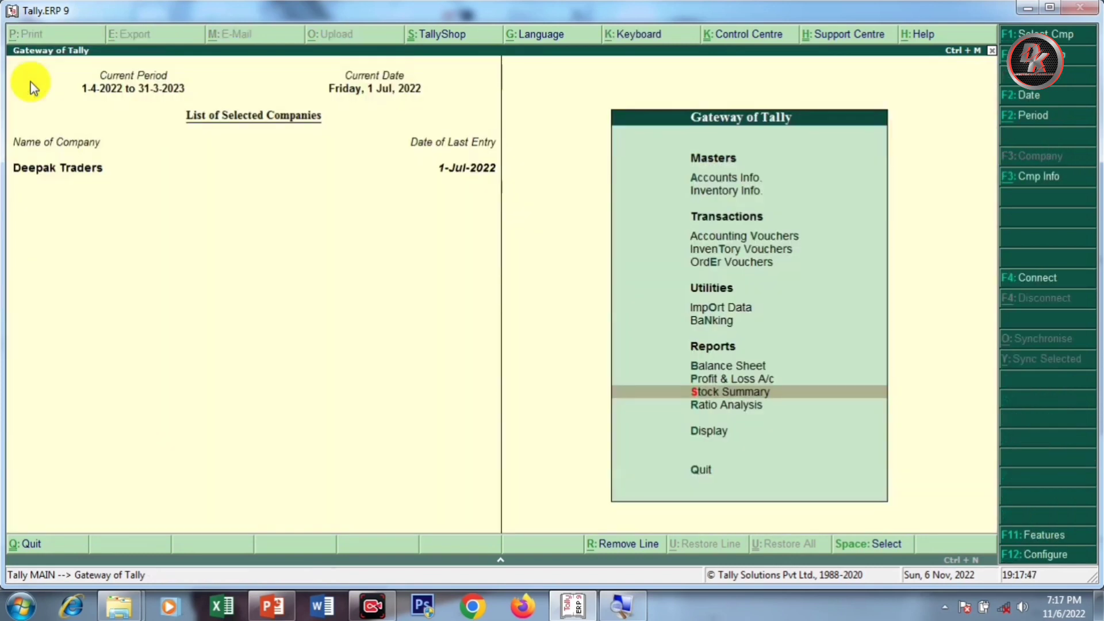
Step: Start a new Receipt Note inventory voucher
{"action": "key", "text": "Up"}
{"action": "key", "text": "Up"}
{"action": "key", "text": "Up"}
{"action": "key", "text": "Up"}
{"action": "key", "text": "Up"}
{"action": "key", "text": "Up"}
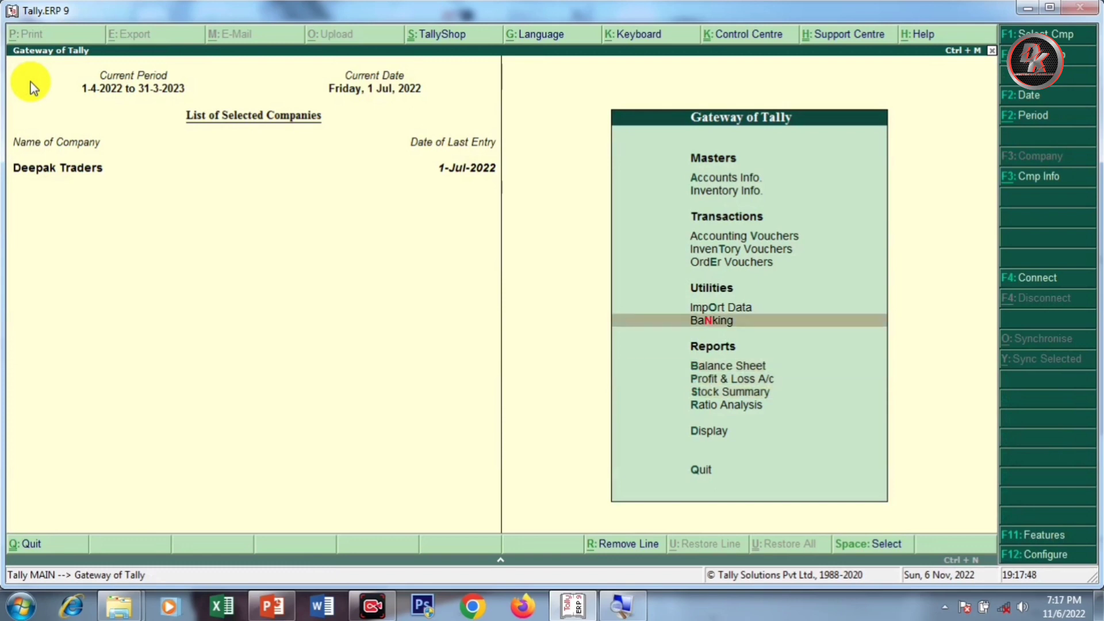
{"action": "key", "text": "Return"}
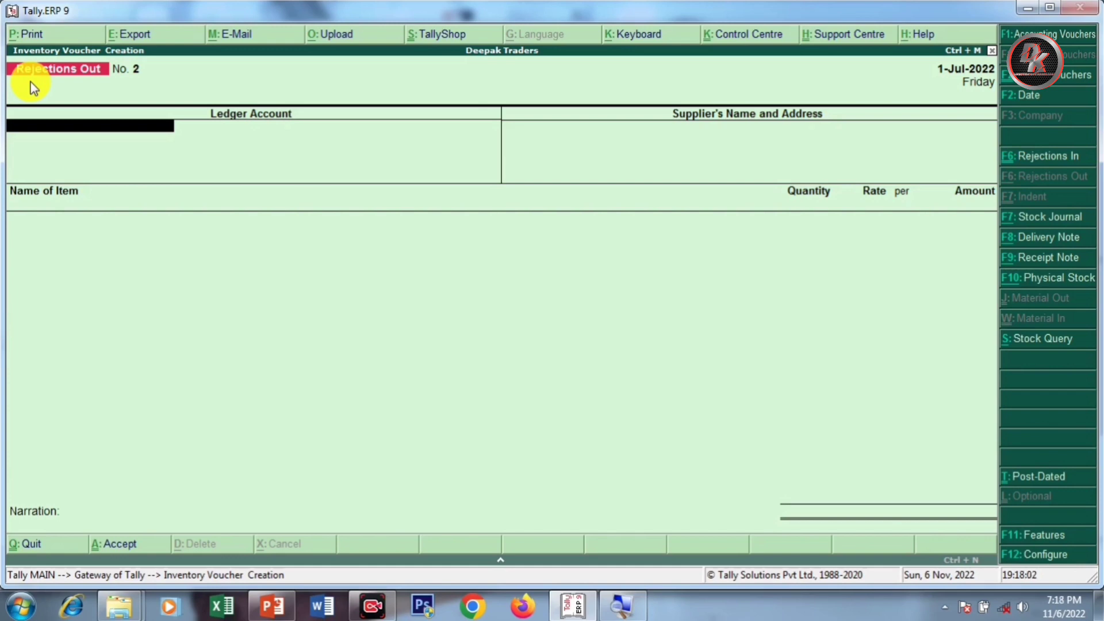
{"action": "key", "text": "F9"}
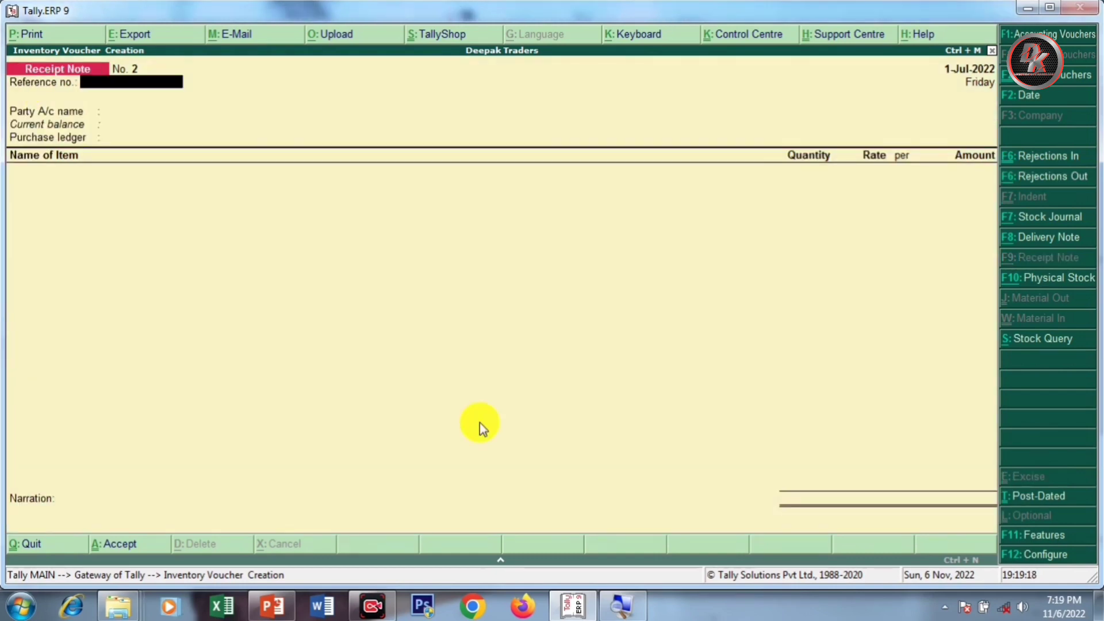
Step: Choose Naaz Elextronics (Creditors) as the party account of the Receipt Note
{"action": "key", "text": "Return"}
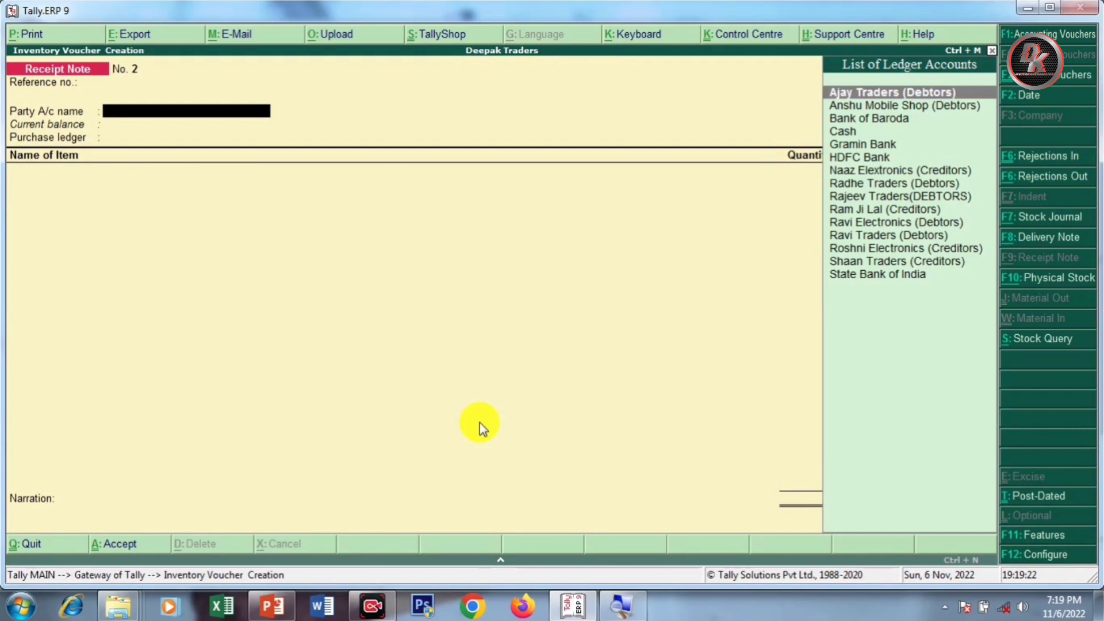
{"action": "key", "text": "Down"}
{"action": "key", "text": "Down"}
{"action": "key", "text": "Down"}
{"action": "key", "text": "Down"}
{"action": "key", "text": "Down"}
{"action": "key", "text": "Down"}
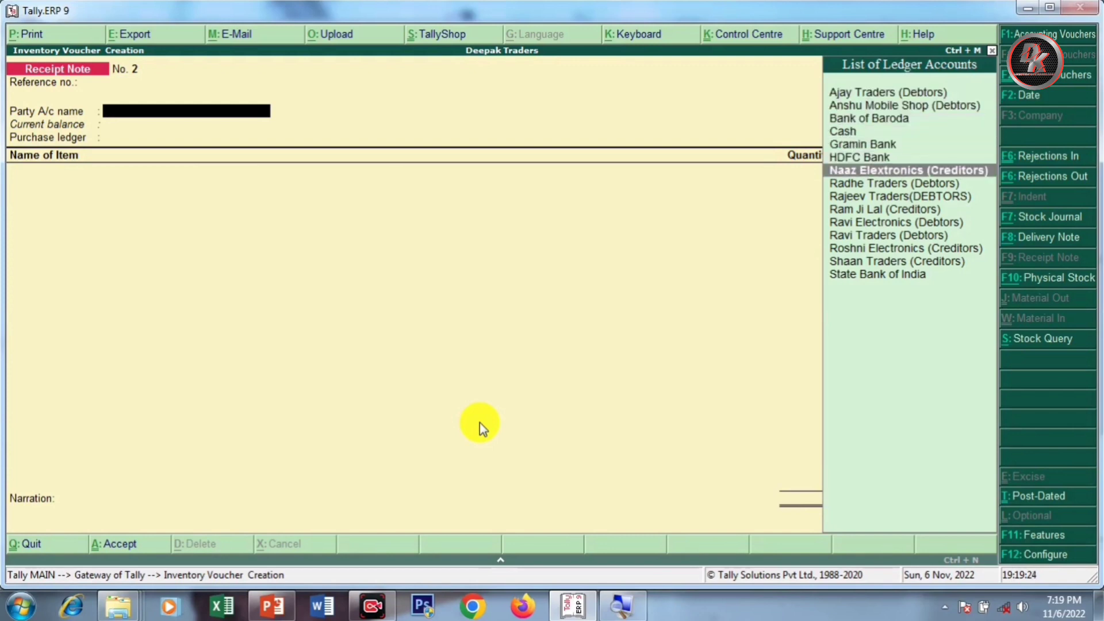
{"action": "key", "text": "Return"}
Step: Select the supplier's pending order dated 1-Apr-2022 and accept the order and supplier details
{"action": "key", "text": "Down"}
{"action": "key", "text": "Down"}
{"action": "key", "text": "Down"}
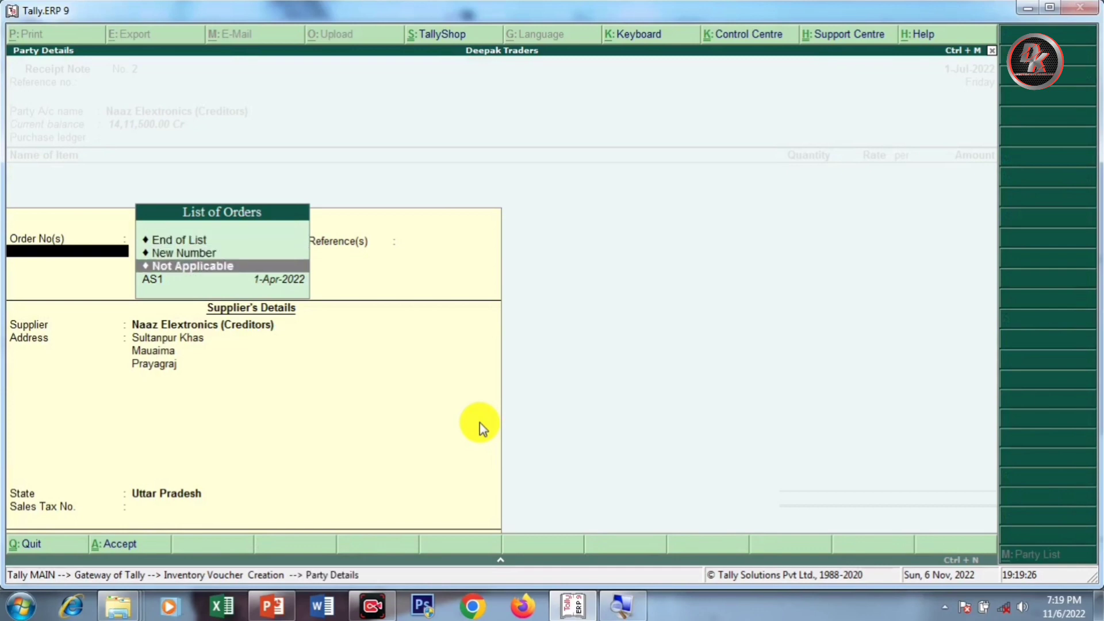
{"action": "key", "text": "Return"}
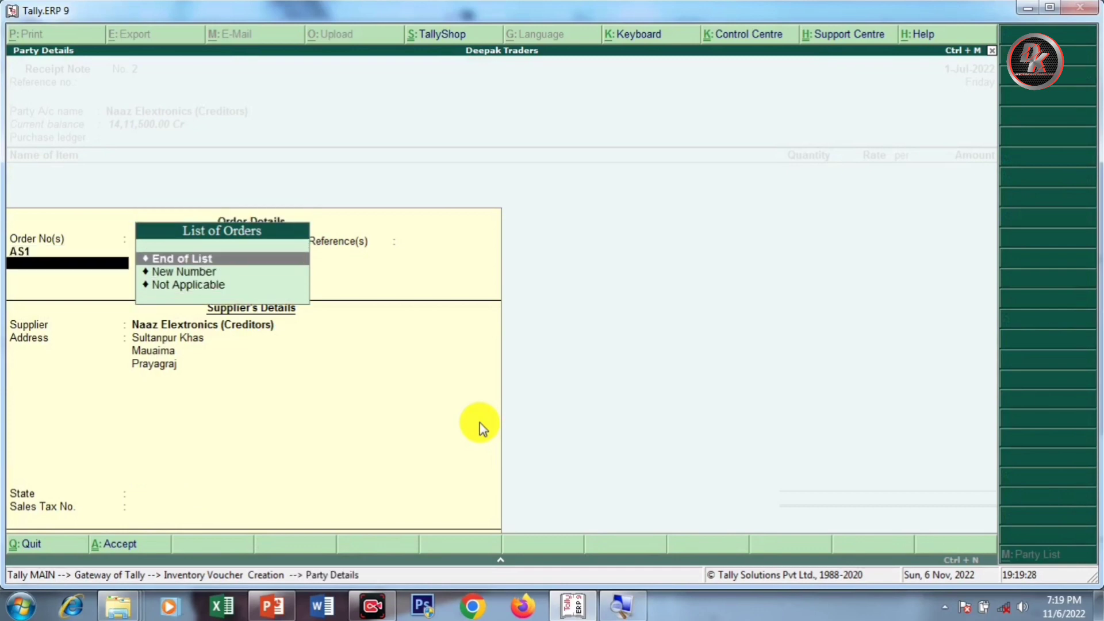
{"action": "key", "text": "Return"}
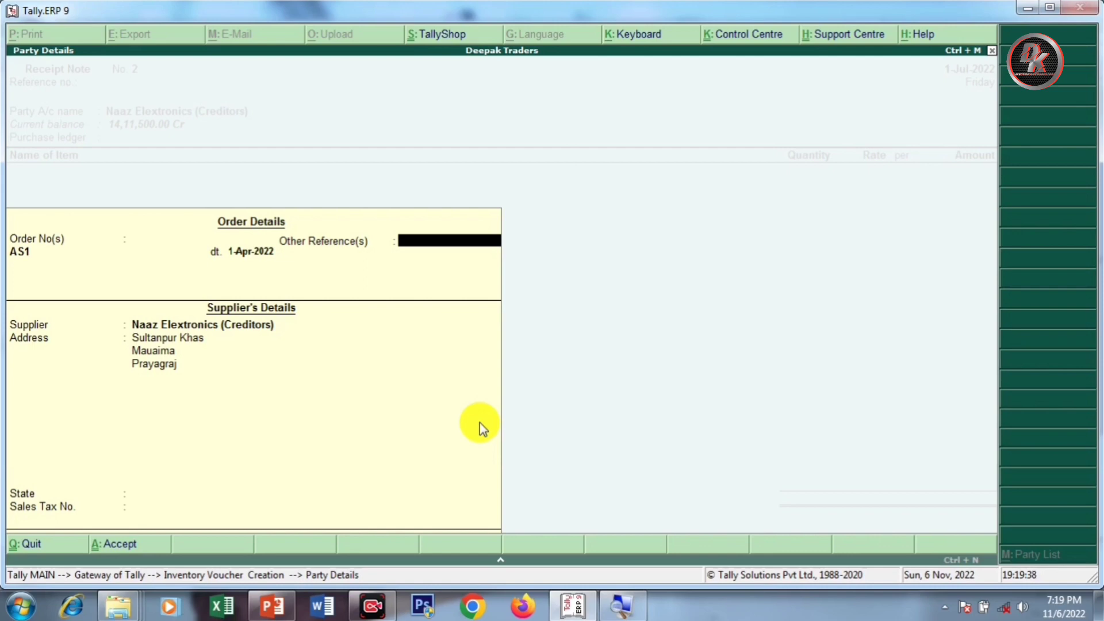
{"action": "key", "text": "Return"}
{"action": "key", "text": "Return"}
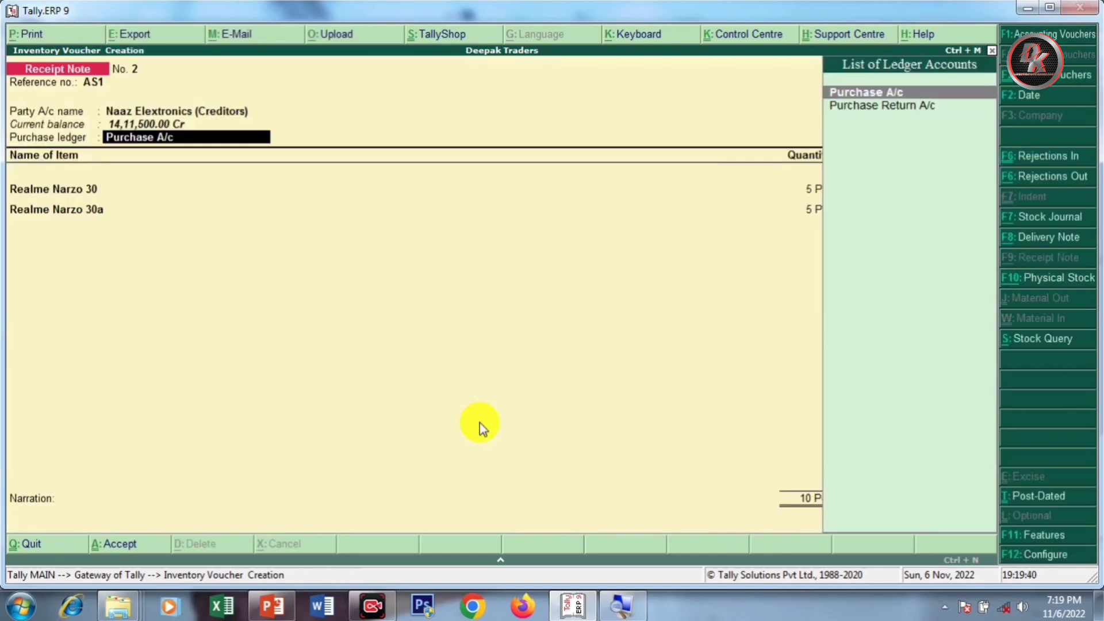
Step: Accept Purchase A/c as the purchase ledger and the Realme Narzo 30 allocation of 5 Pc's at 14,700.00 in Mauaima
{"action": "key", "text": "Return"}
{"action": "key", "text": "Return"}
{"action": "key", "text": "Return"}
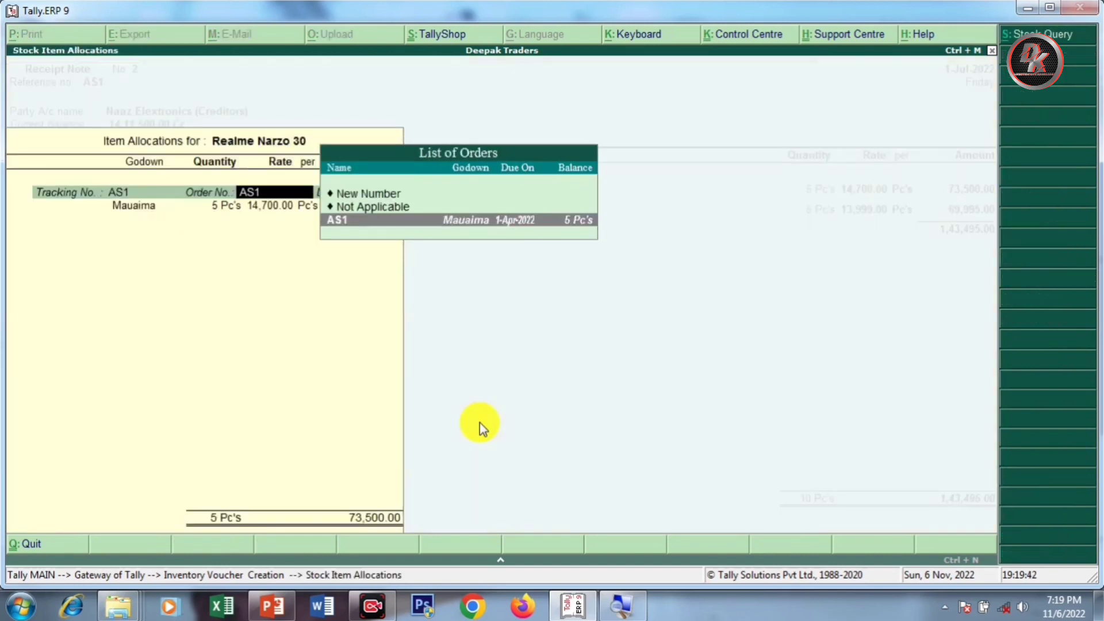
{"action": "key", "text": "Return"}
{"action": "key", "text": "Return"}
{"action": "key", "text": "Return"}
{"action": "key", "text": "Return"}
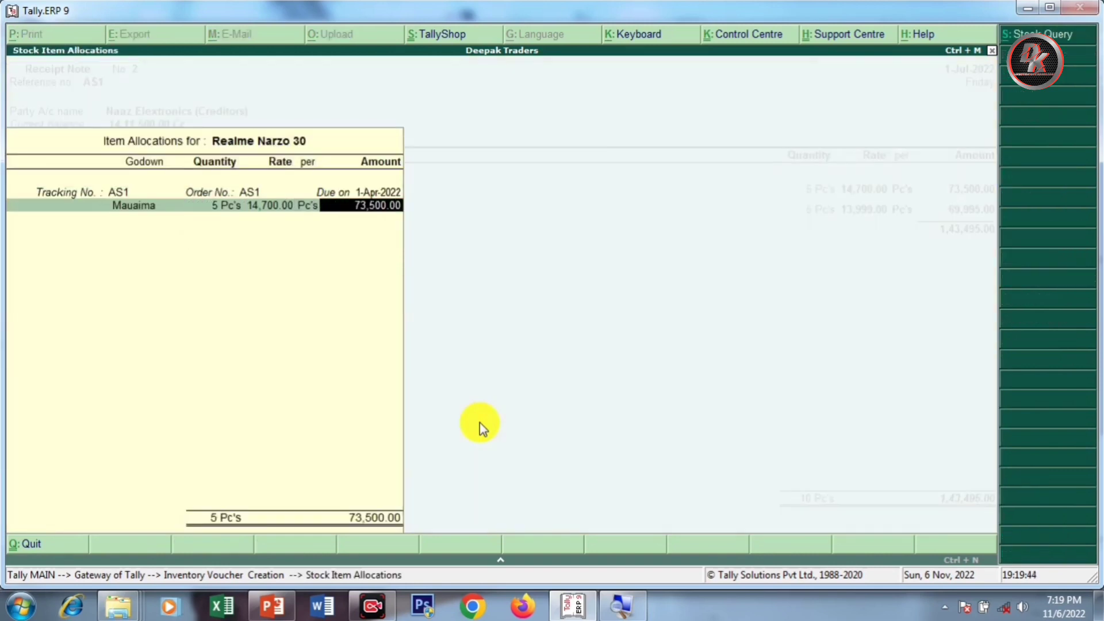
{"action": "key", "text": "Return"}
{"action": "key", "text": "Return"}
Step: Accept the Realme Narzo 30a allocation of 5 Pc's at 13,999.00 in the Mauaima godown
{"action": "key", "text": "Return"}
{"action": "key", "text": "Return"}
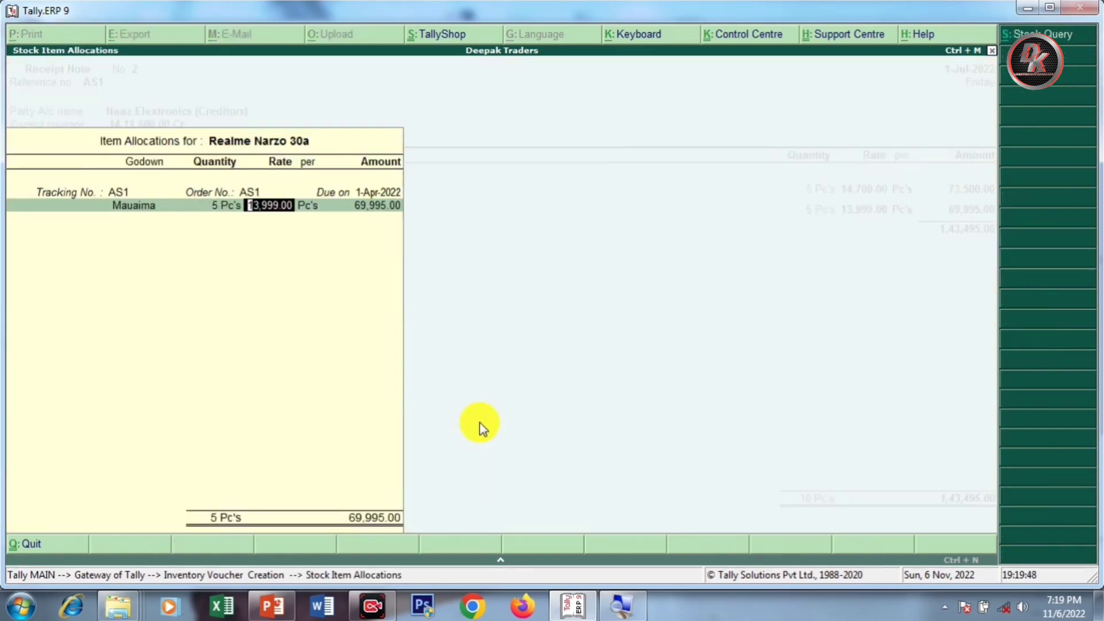
{"action": "key", "text": "BackSpace"}
{"action": "key", "text": "Return"}
{"action": "key", "text": "Return"}
{"action": "key", "text": "Return"}
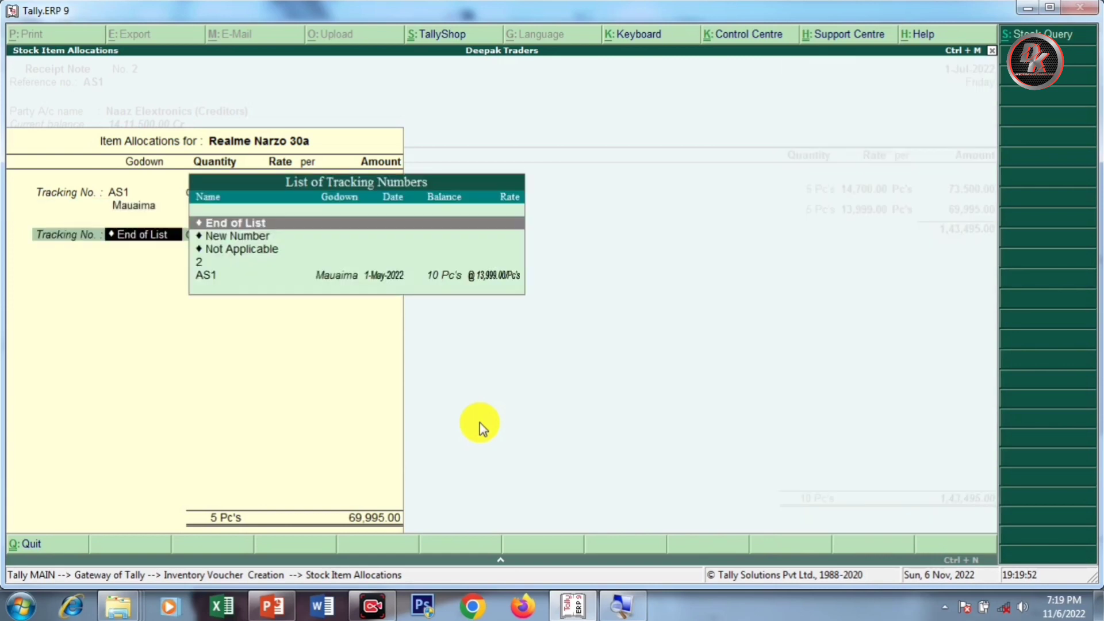
{"action": "key", "text": "Return"}
Step: Save the Receipt Note without a narration and return to the Gateway of Tally
{"action": "key", "text": "Return"}
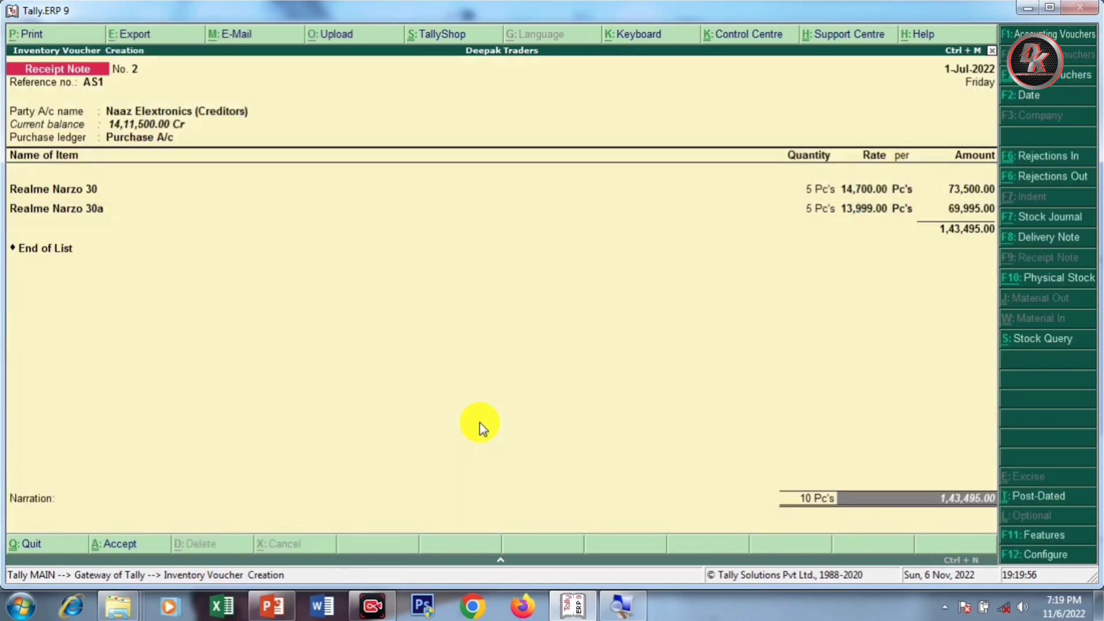
{"action": "key", "text": "Return"}
{"action": "key", "text": "Return"}
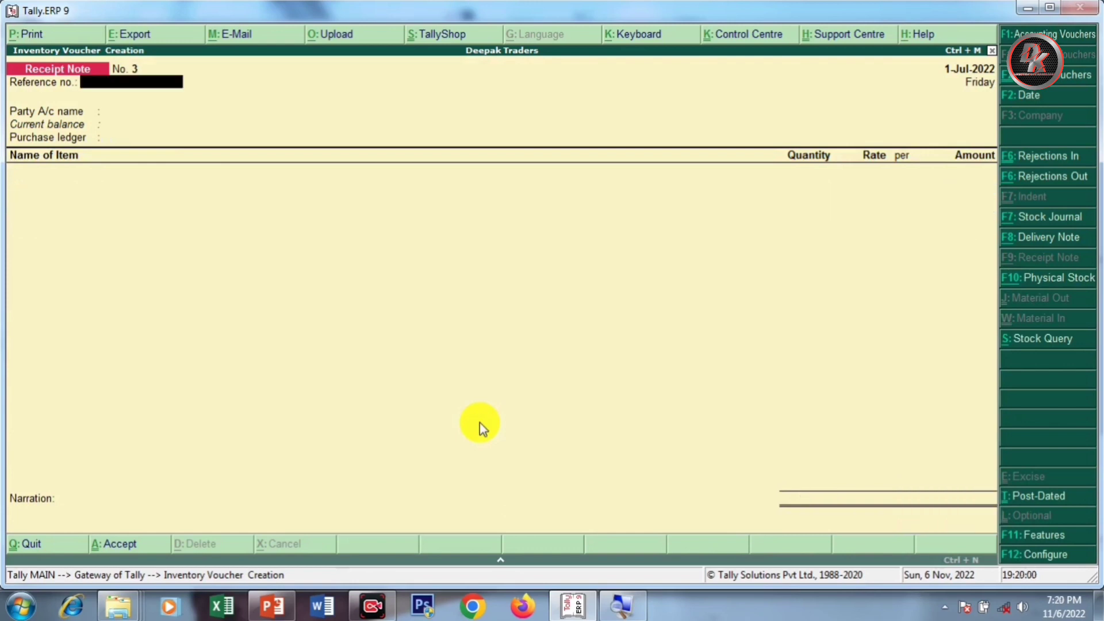
{"action": "key", "text": "Escape"}
{"action": "key", "text": "Return"}
Step: Open the Stock Summary report for Deepak Traders
{"action": "key", "text": "Down"}
{"action": "key", "text": "Down"}
{"action": "key", "text": "Down"}
{"action": "key", "text": "Down"}
{"action": "key", "text": "Down"}
{"action": "key", "text": "Down"}
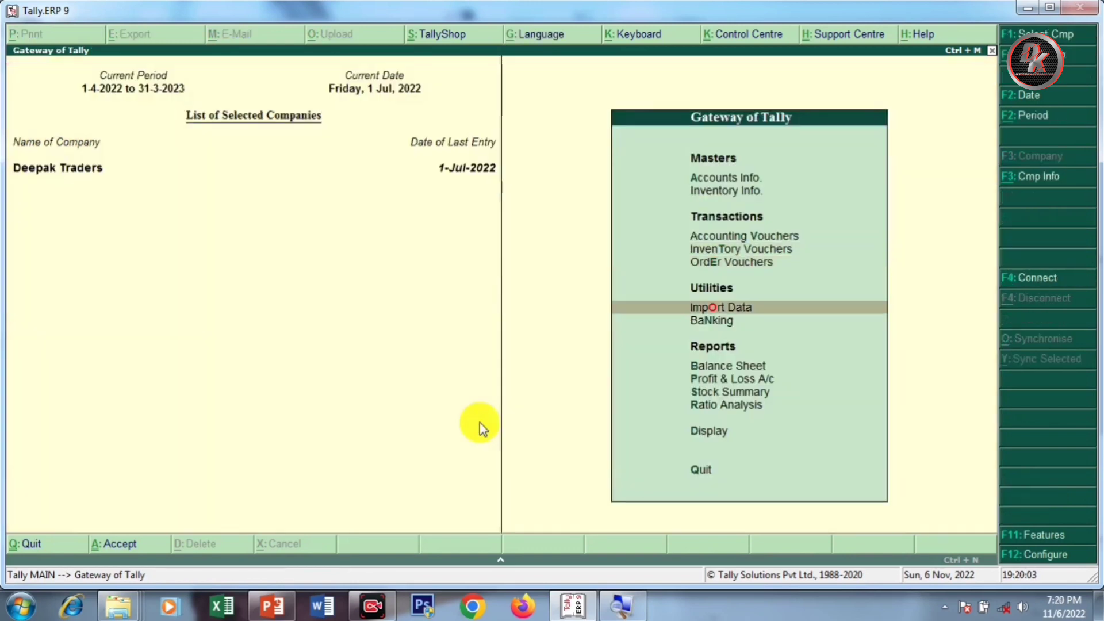
{"action": "key", "text": "Return"}
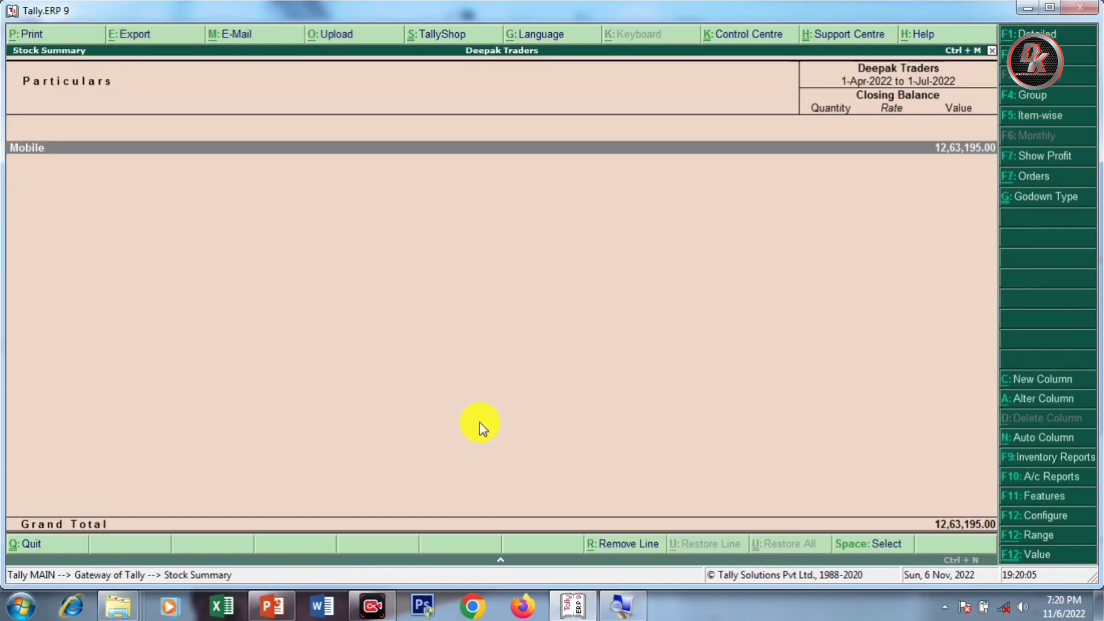
Step: Switch the Stock Summary's type of values to Purchase Orders Outstanding to check for pending purchase orders
{"action": "key", "text": "alt+F7"}
{"action": "key", "text": "Up"}
{"action": "key", "text": "Up"}
{"action": "key", "text": "Up"}
{"action": "key", "text": "Up"}
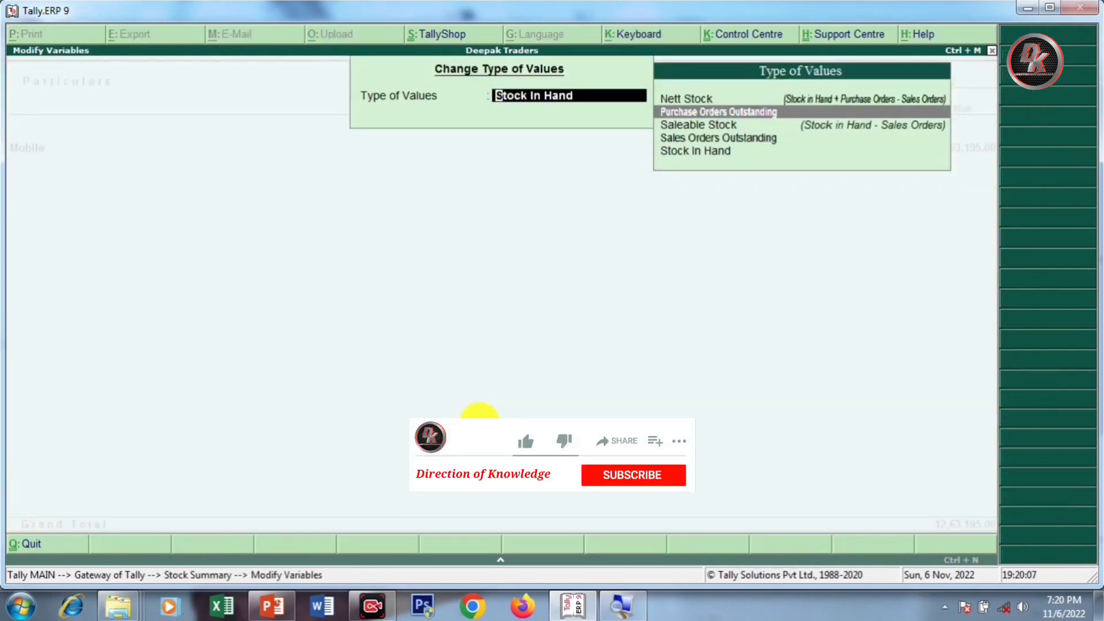
{"action": "key", "text": "Down"}
{"action": "key", "text": "Return"}
{"action": "key", "text": "Return"}
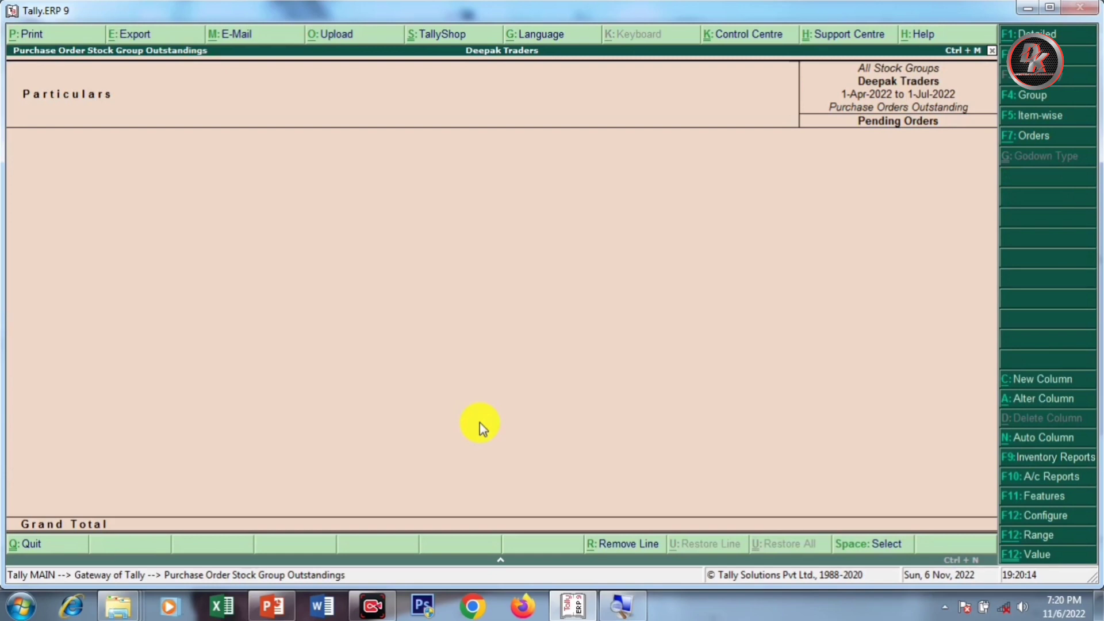
Step: Switch the type of values to Sales Orders Outstanding, examine the pending Mobile orders, and return to the Gateway of Tally
{"action": "key", "text": "alt+v"}
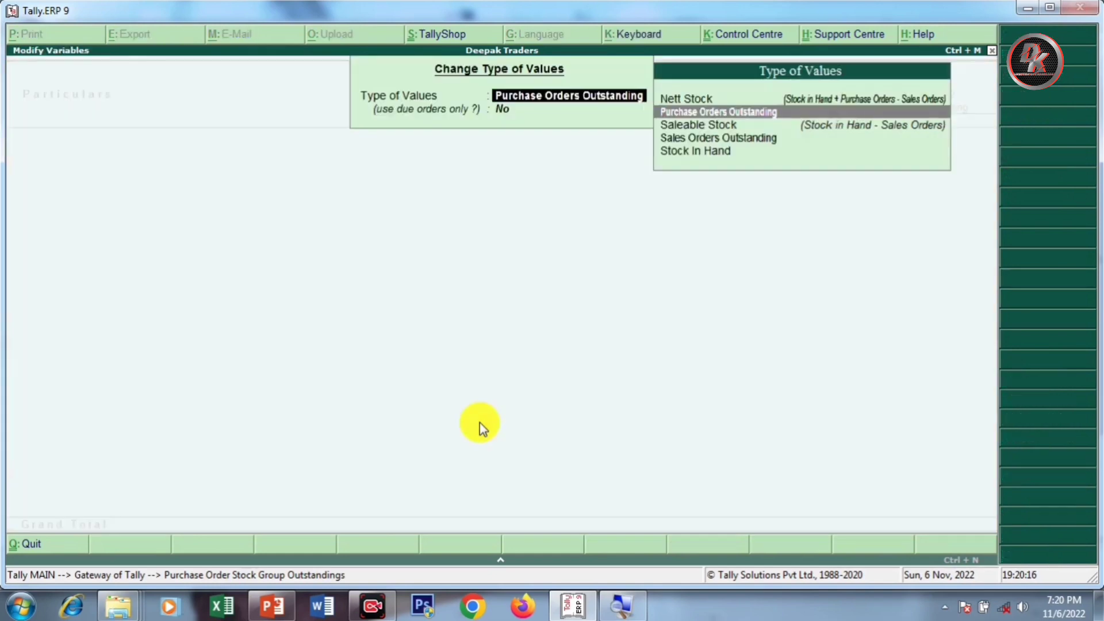
{"action": "key", "text": "Down"}
{"action": "key", "text": "Down"}
{"action": "key", "text": "Return"}
{"action": "key", "text": "Return"}
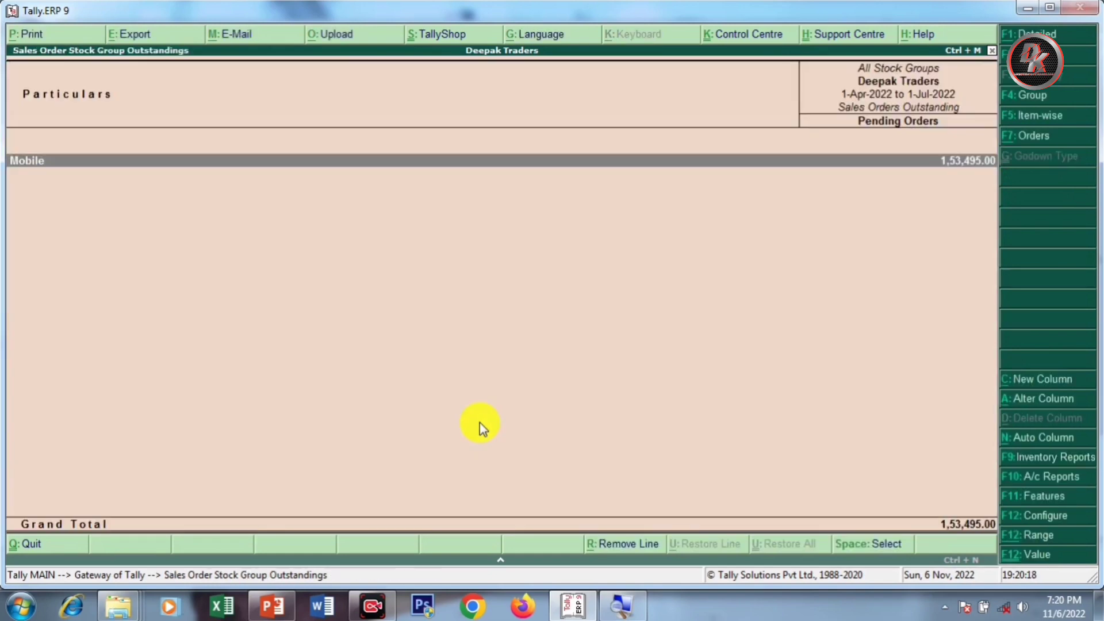
{"action": "key", "text": "Return"}
{"action": "key", "text": "Escape"}
{"action": "key", "text": "Escape"}
Step: Start a Delivery Note without a reference number for the party Anshu Mobile Shop (Debtors)
{"action": "key", "text": "Up"}
{"action": "key", "text": "Up"}
{"action": "key", "text": "Up"}
{"action": "key", "text": "Up"}
{"action": "key", "text": "Up"}
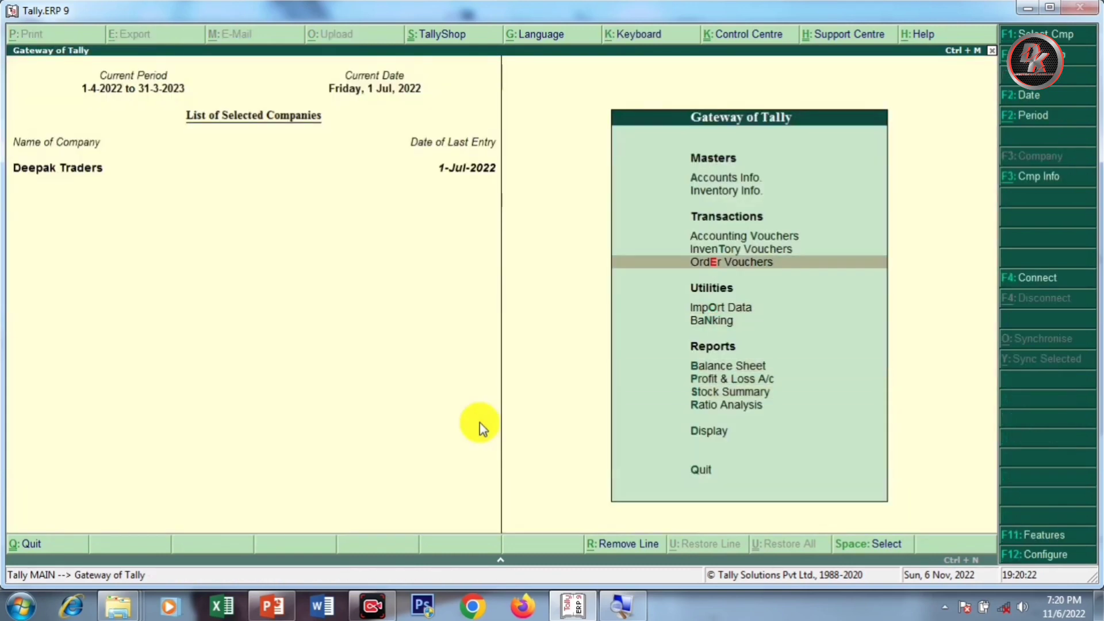
{"action": "key", "text": "Up"}
{"action": "key", "text": "Return"}
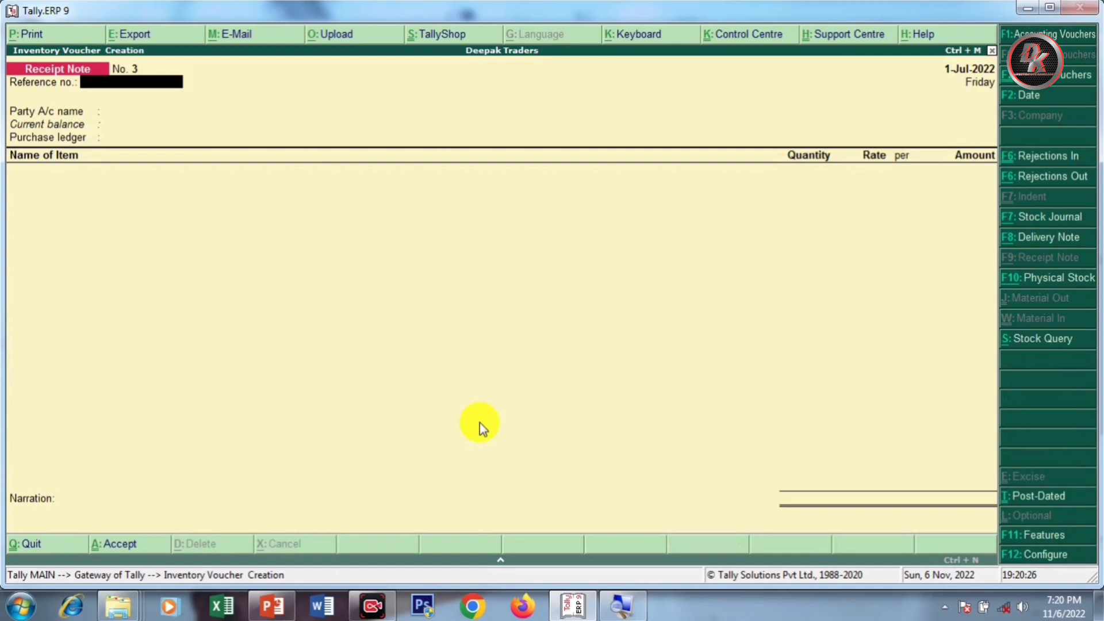
{"action": "key", "text": "alt+F8"}
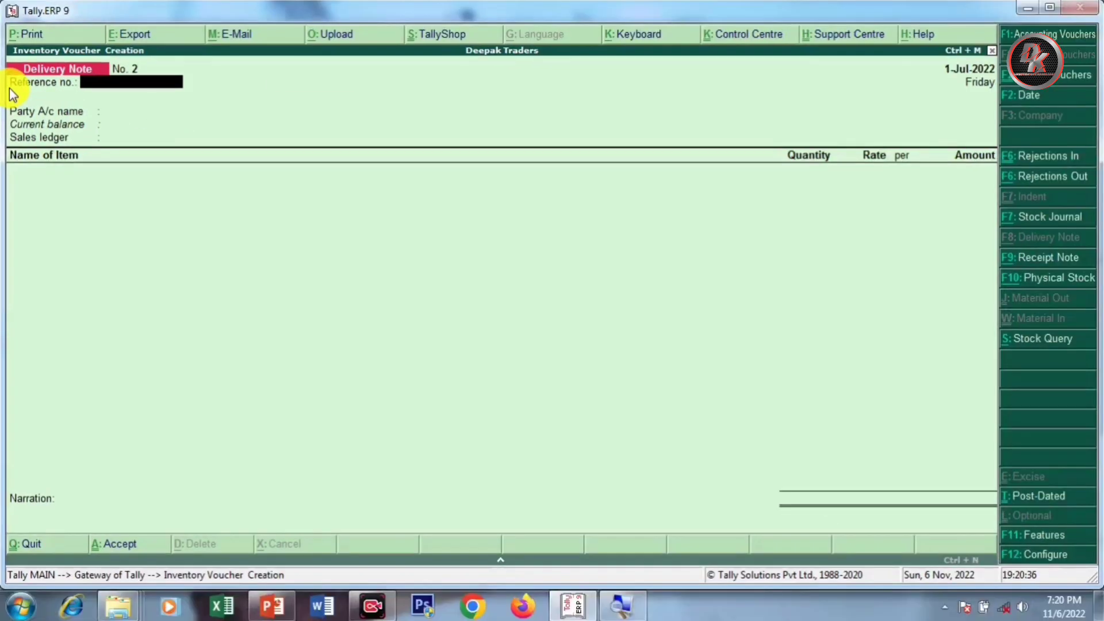
{"action": "key", "text": "Return"}
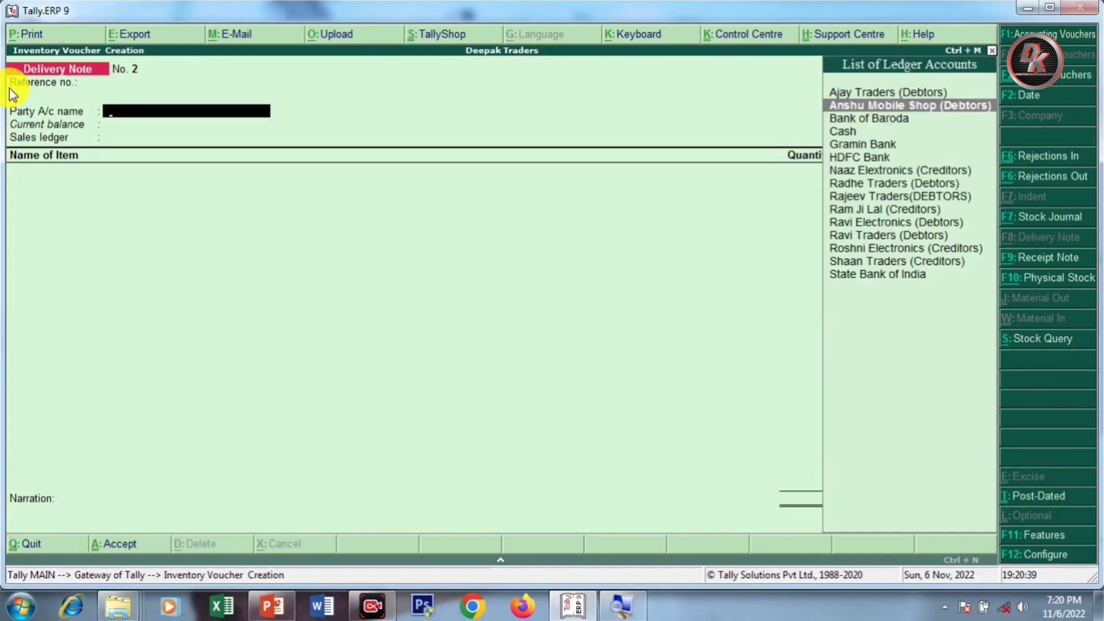
{"action": "key", "text": "Return"}
Step: Select the customer's pending order dated 1-May-2022 and leave the payment, delivery and despatch document details blank
{"action": "key", "text": "Down"}
{"action": "key", "text": "Down"}
{"action": "key", "text": "Down"}
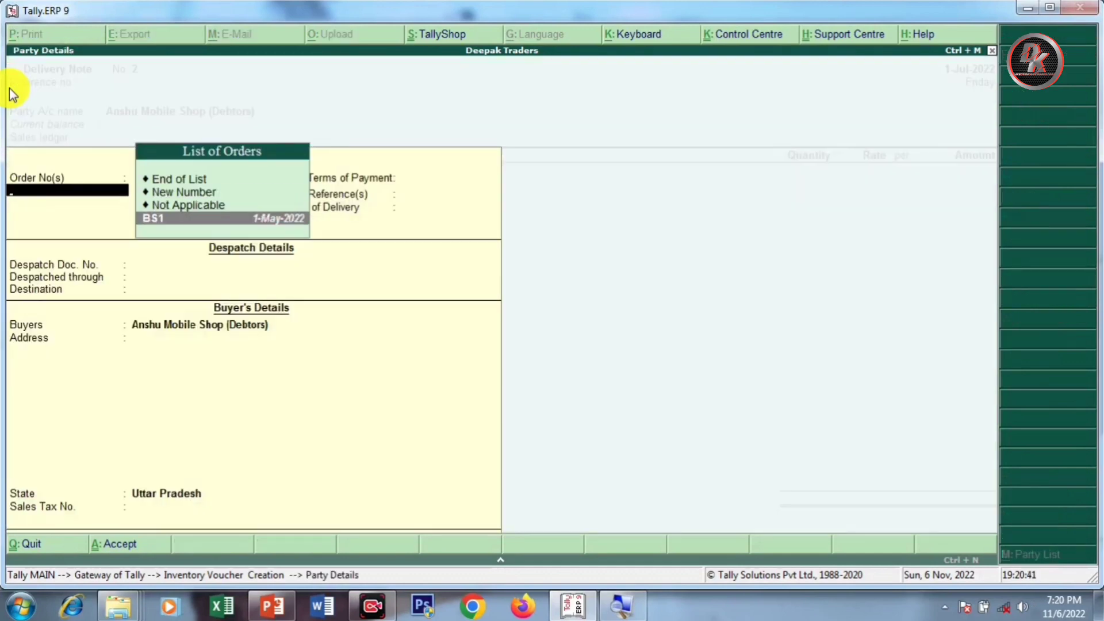
{"action": "key", "text": "Return"}
{"action": "key", "text": "Return"}
{"action": "key", "text": "Return"}
{"action": "key", "text": "Return"}
{"action": "key", "text": "Return"}
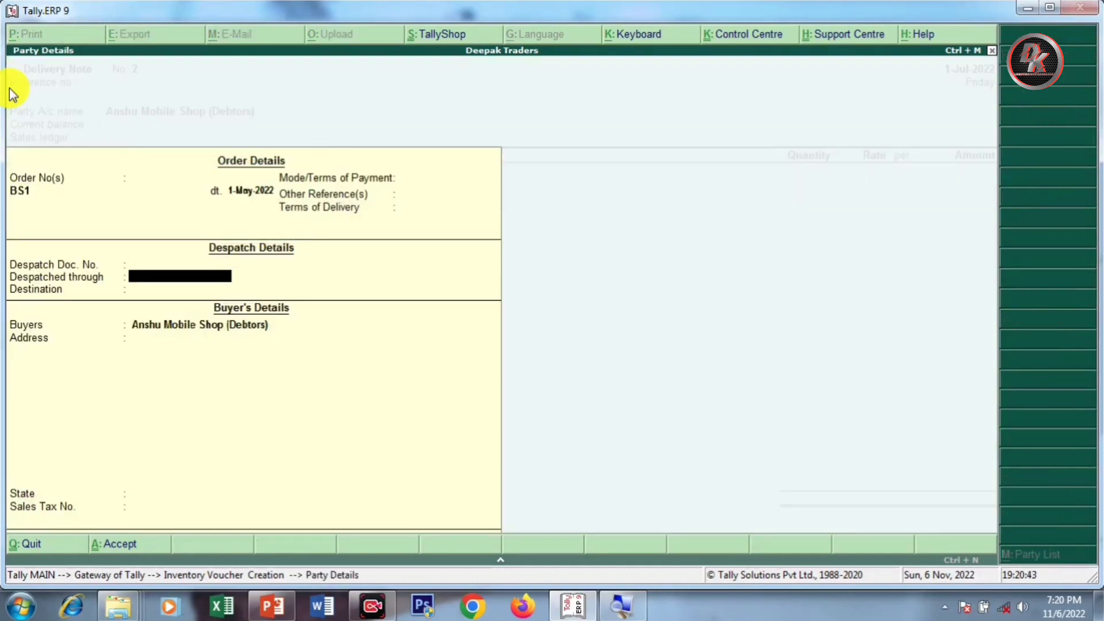
Step: Accept the remaining despatch and buyer details and Sales A/c as the sales ledger
{"action": "key", "text": "Return"}
{"action": "key", "text": "Return"}
{"action": "key", "text": "Return"}
{"action": "key", "text": "Return"}
{"action": "key", "text": "Return"}
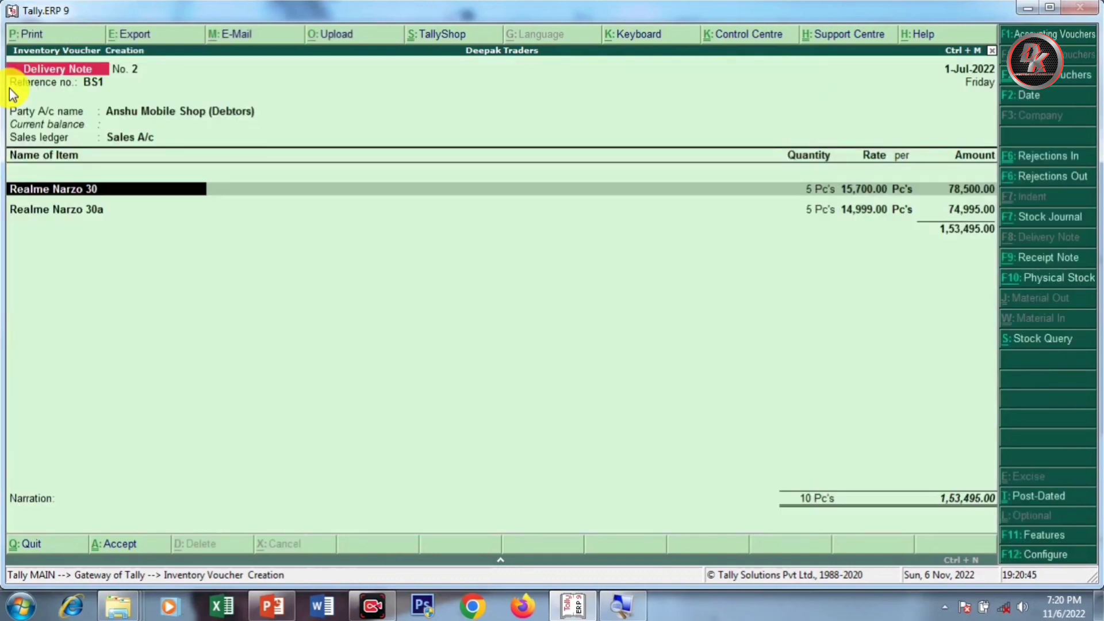
Step: Accept the Realme Narzo 30 allocation of 5 Pc's at 15,700.00 in the Mauaima godown against the pending order
{"action": "key", "text": "Return"}
{"action": "key", "text": "Return"}
{"action": "key", "text": "Return"}
{"action": "key", "text": "Return"}
{"action": "key", "text": "Return"}
{"action": "key", "text": "Return"}
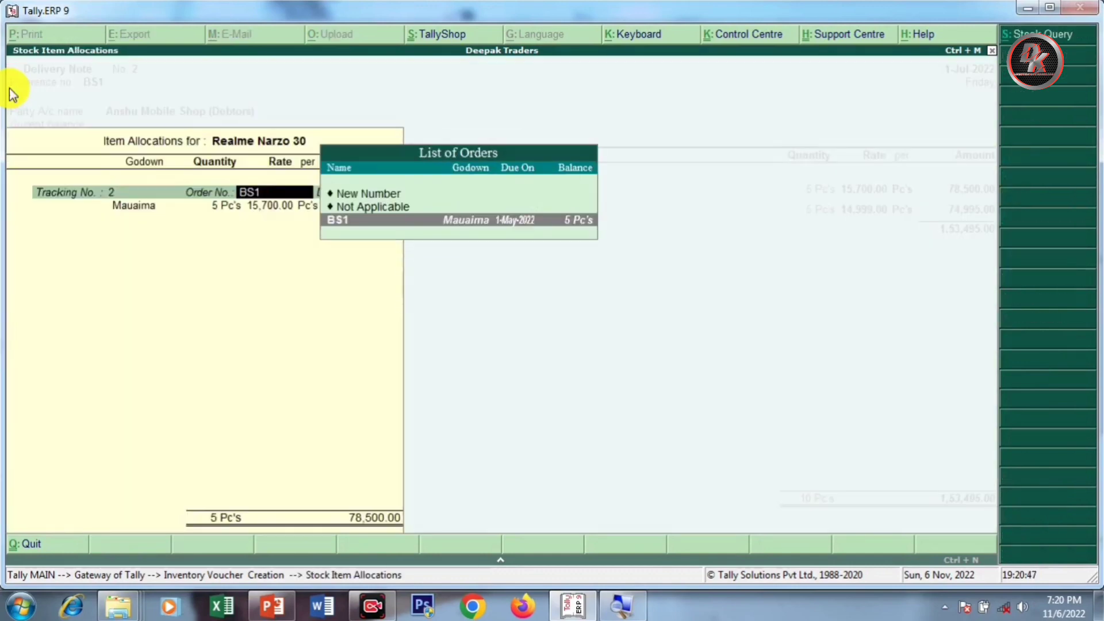
{"action": "key", "text": "Return"}
{"action": "key", "text": "Return"}
Step: Accept the Realme Narzo 30a allocation of 5 Pc's at 14,999.00 on the Delivery Note
{"action": "key", "text": "Return"}
{"action": "key", "text": "Return"}
{"action": "key", "text": "Return"}
{"action": "key", "text": "Return"}
{"action": "key", "text": "Return"}
{"action": "key", "text": "Return"}
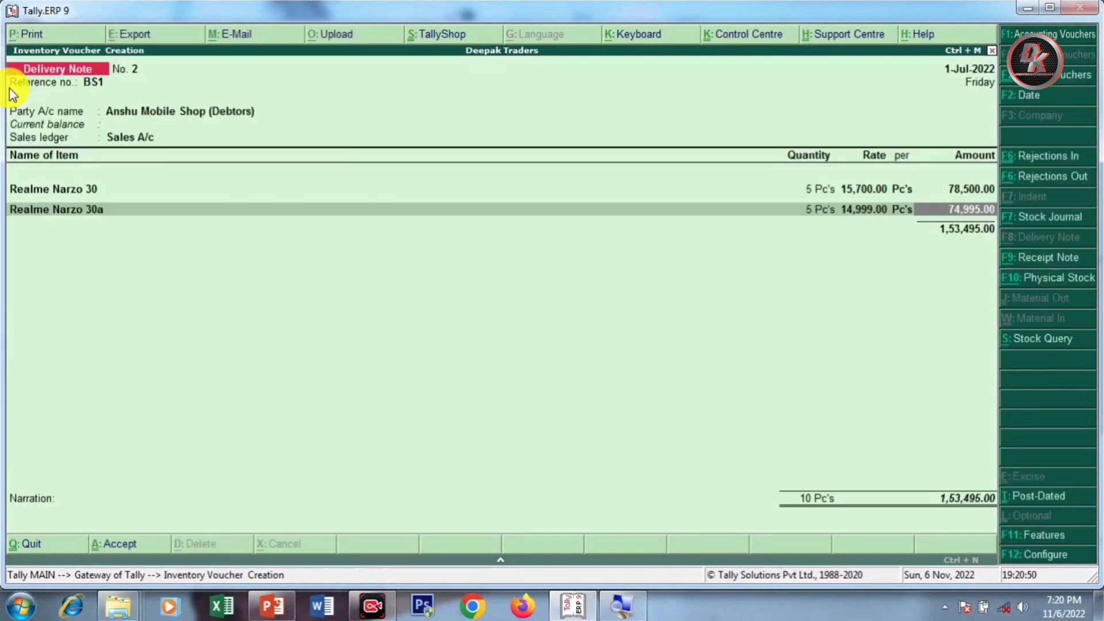
Step: Save the Delivery Note without a narration and return to the Gateway of Tally
{"action": "key", "text": "Return"}
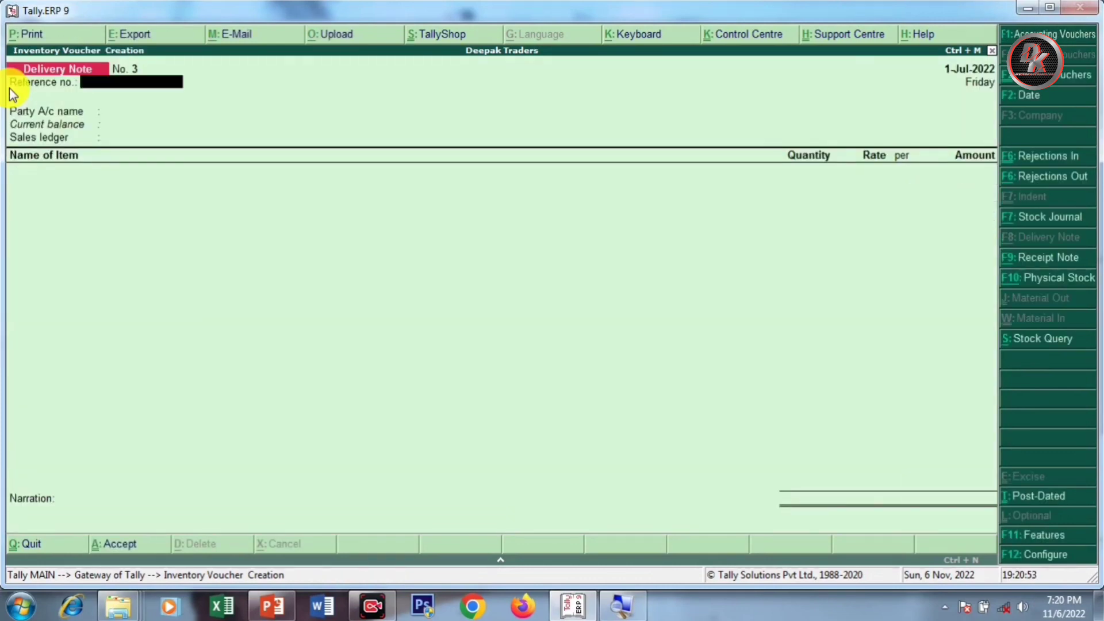
{"action": "key", "text": "Escape"}
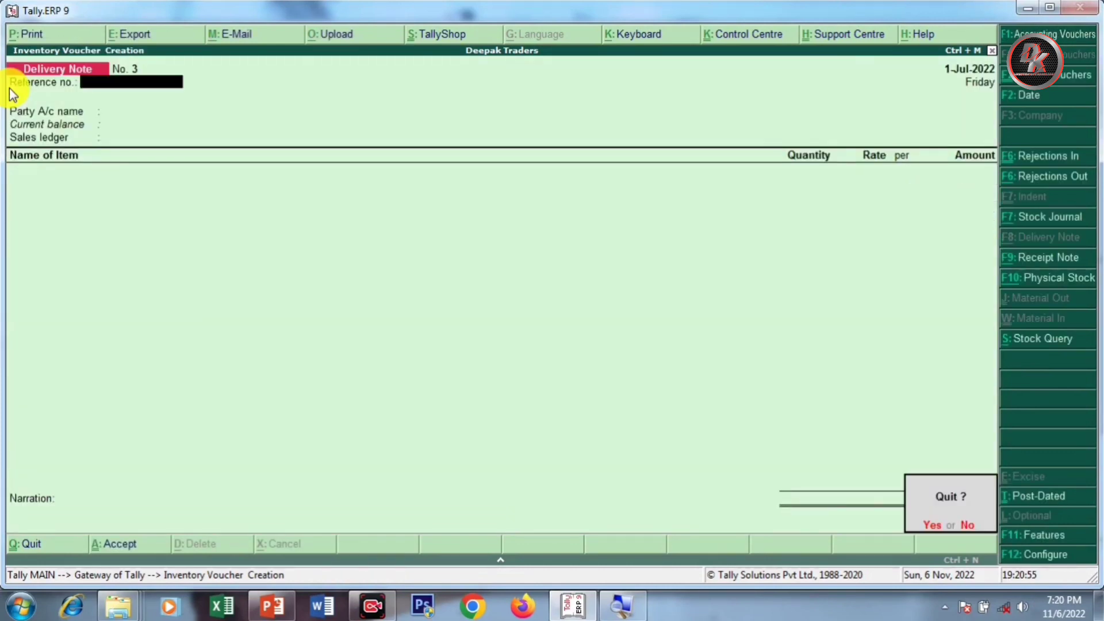
{"action": "key", "text": "Return"}
Step: Show Sales Orders Outstanding in the Stock Summary to recheck pending sales orders, and return to the Gateway of Tally
{"action": "key", "text": "Down"}
{"action": "key", "text": "Down"}
{"action": "key", "text": "Down"}
{"action": "key", "text": "Down"}
{"action": "key", "text": "Down"}
{"action": "key", "text": "Down"}
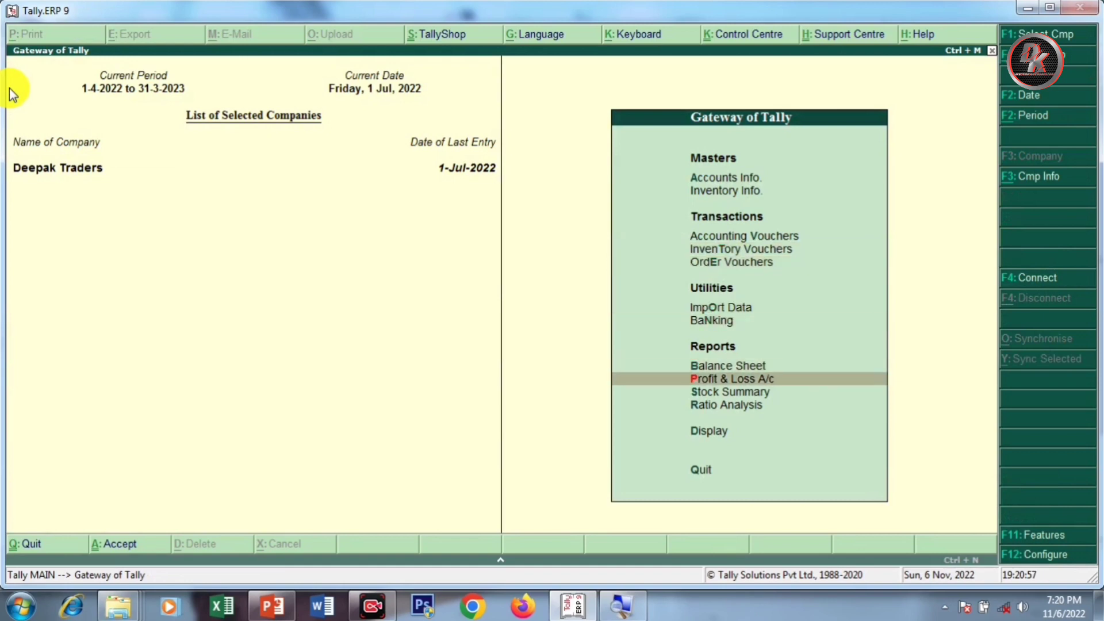
{"action": "key", "text": "Return"}
{"action": "key", "text": "alt+F7"}
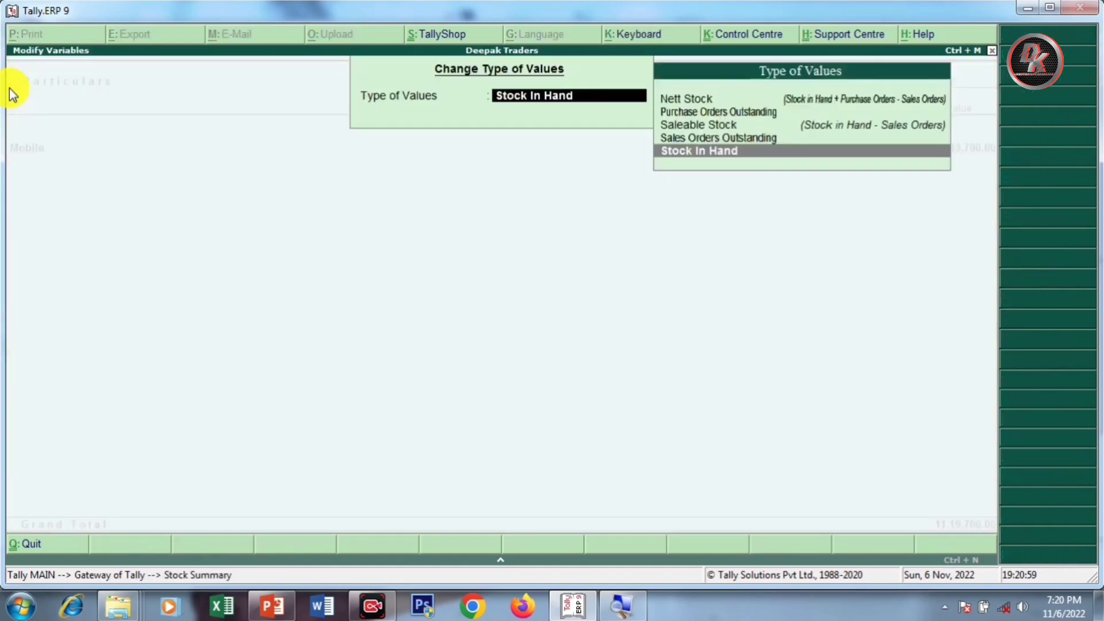
{"action": "key", "text": "Up"}
{"action": "key", "text": "Return"}
{"action": "key", "text": "Return"}
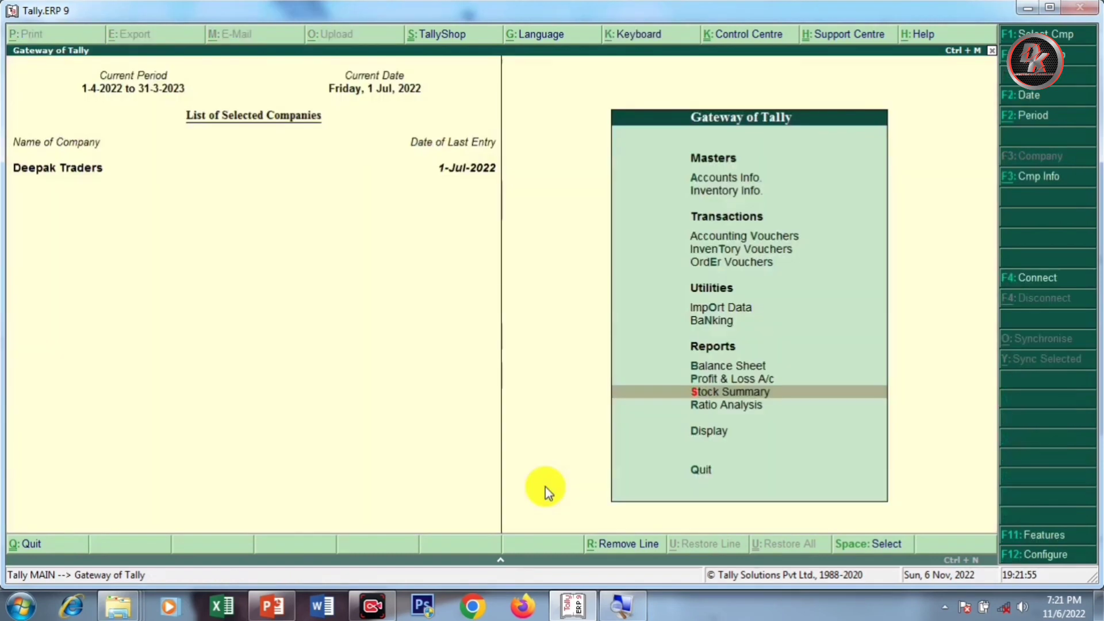
{"action": "key", "text": "Escape"}
{"action": "key", "text": "Escape"}
{"action": "key", "text": "Down"}
{"action": "key", "text": "Down"}
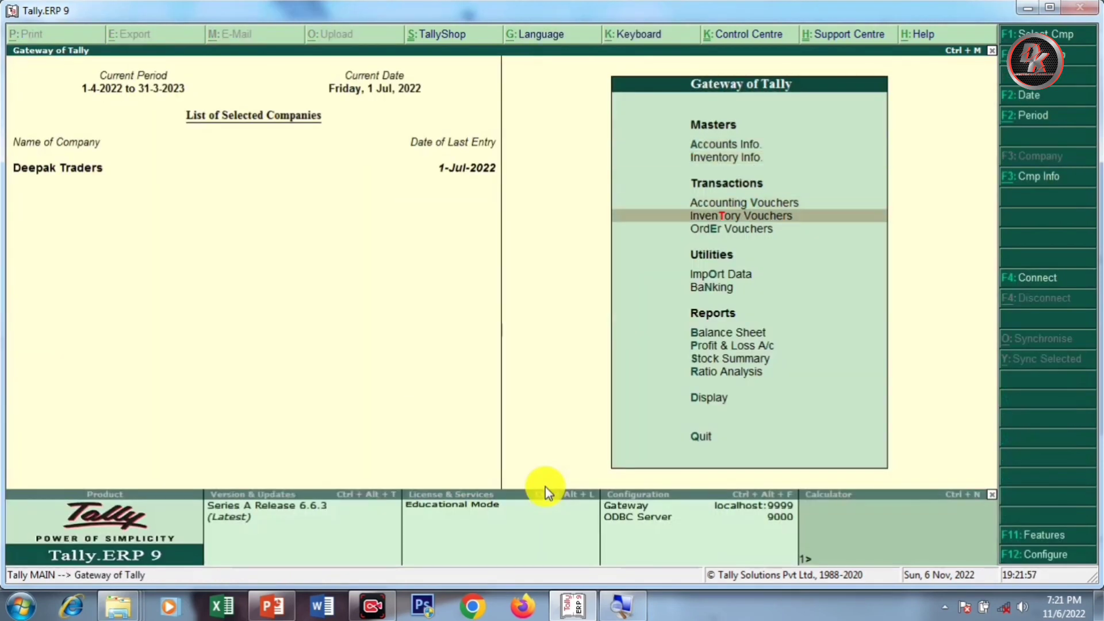
{"action": "key", "text": "Return"}
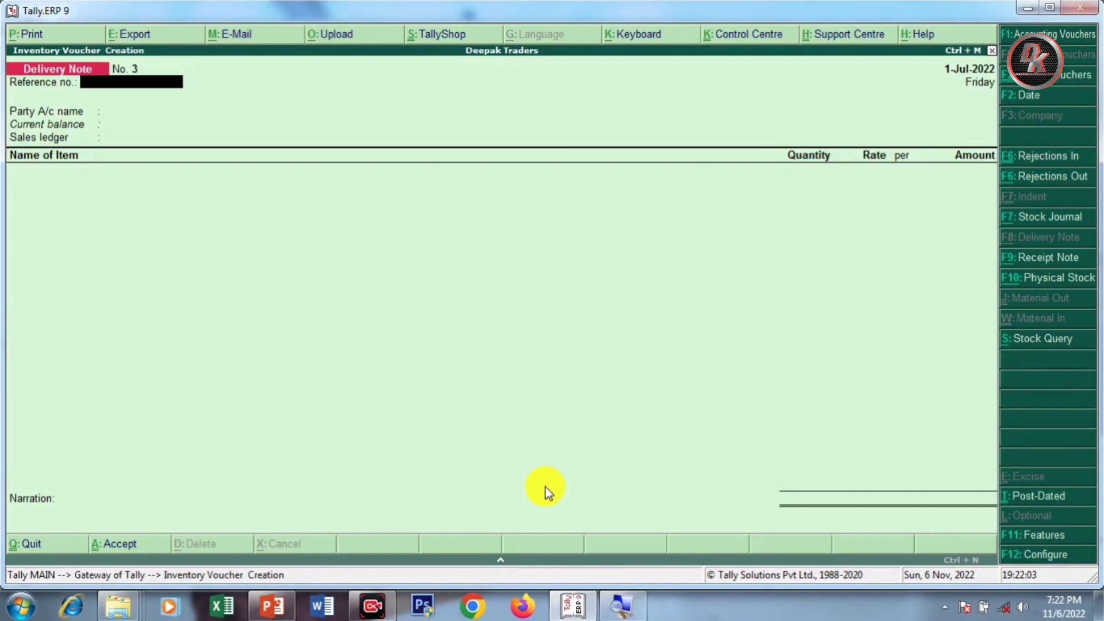
{"action": "key", "text": "Escape"}
{"action": "key", "text": "Escape"}
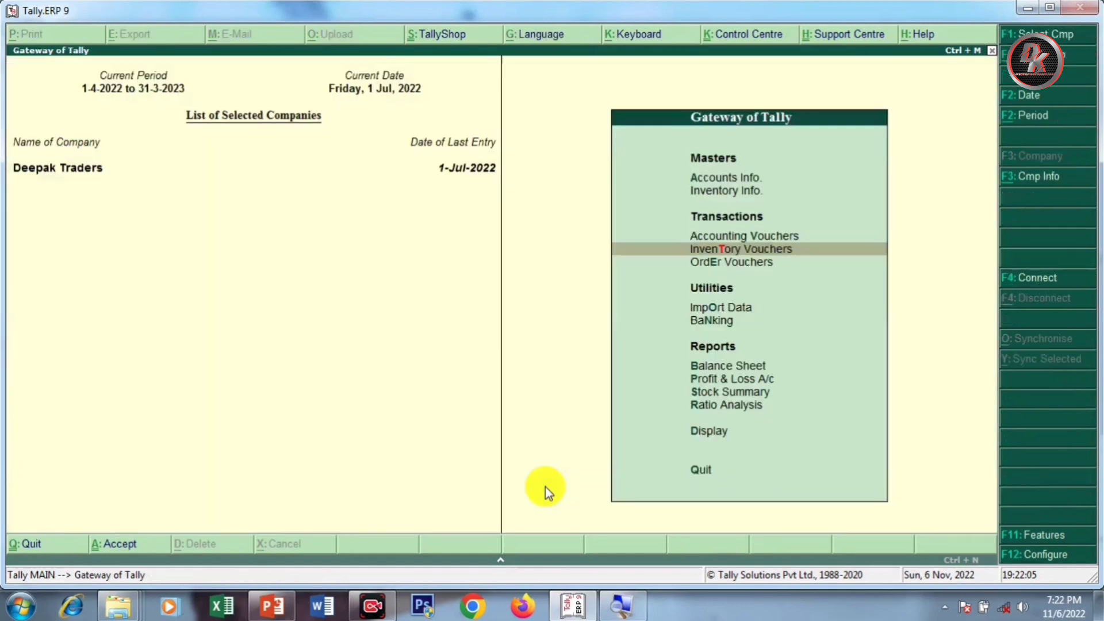
Step: Open the Statements of Inventory reports
{"action": "key", "text": "Down"}
{"action": "key", "text": "Down"}
{"action": "key", "text": "Down"}
{"action": "key", "text": "Down"}
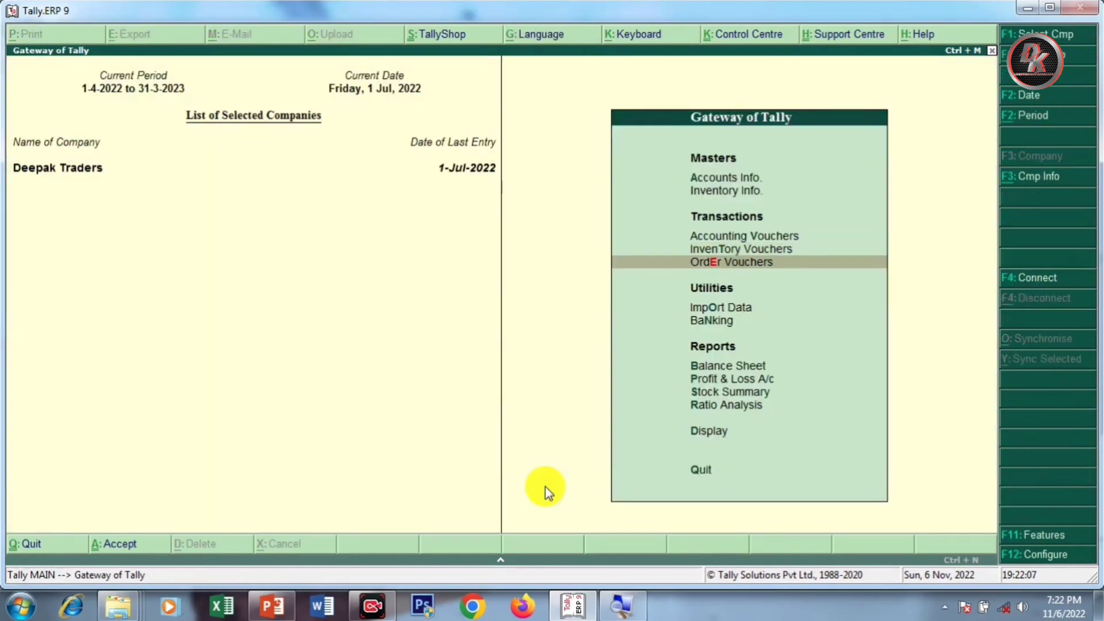
{"action": "key", "text": "Down"}
{"action": "key", "text": "Down"}
{"action": "key", "text": "Down"}
{"action": "key", "text": "Down"}
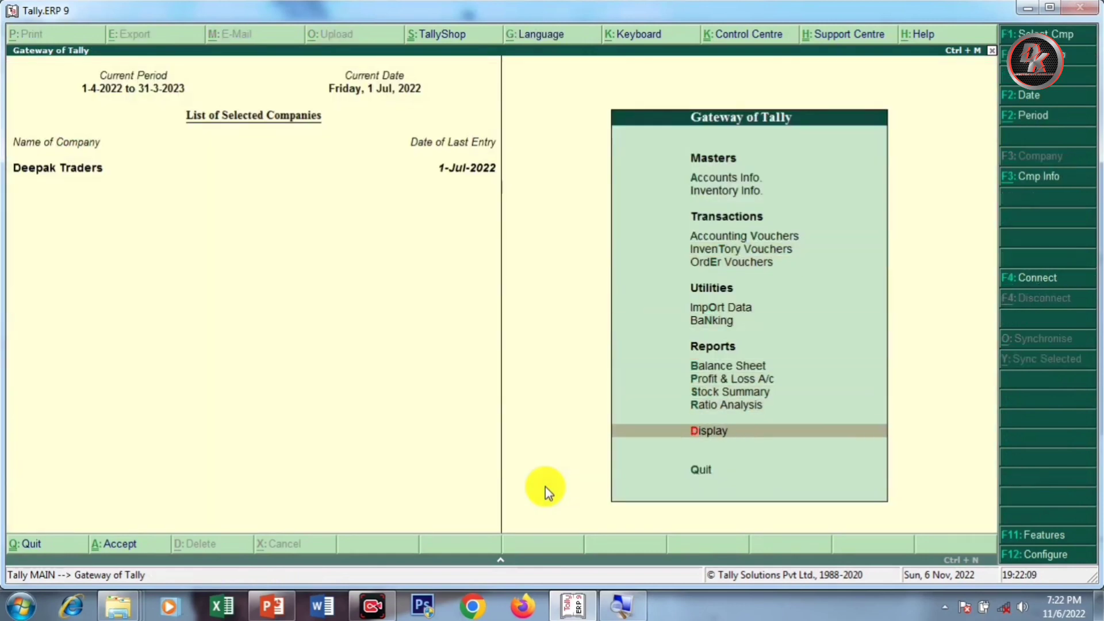
{"action": "key", "text": "Return"}
{"action": "key", "text": "Down"}
{"action": "key", "text": "Down"}
{"action": "key", "text": "Down"}
{"action": "key", "text": "Down"}
{"action": "key", "text": "Down"}
{"action": "key", "text": "Down"}
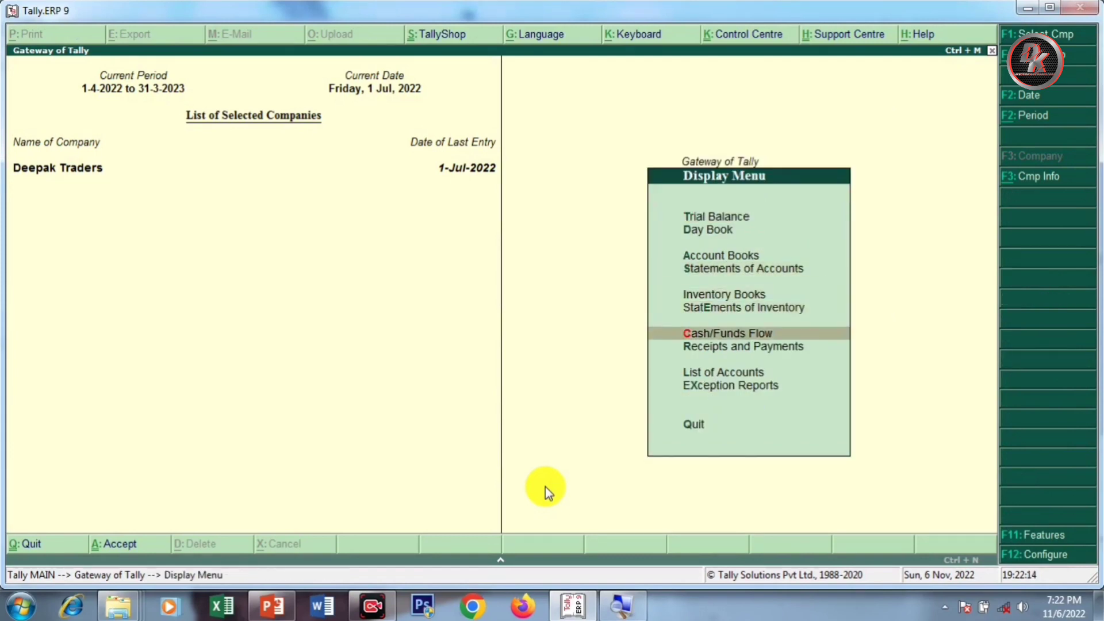
{"action": "key", "text": "Up"}
{"action": "key", "text": "Return"}
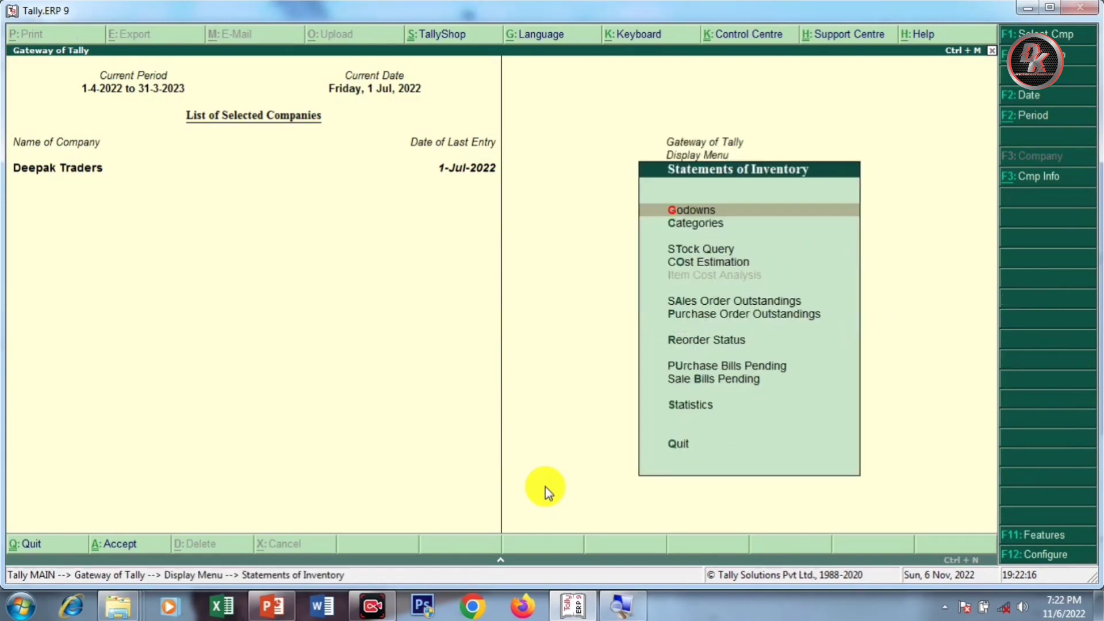
Step: Open the Godown Summary for Mauaima and examine the item-wise closing stock of the Mobile group
{"action": "key", "text": "Return"}
{"action": "key", "text": "Down"}
{"action": "key", "text": "Down"}
{"action": "key", "text": "Down"}
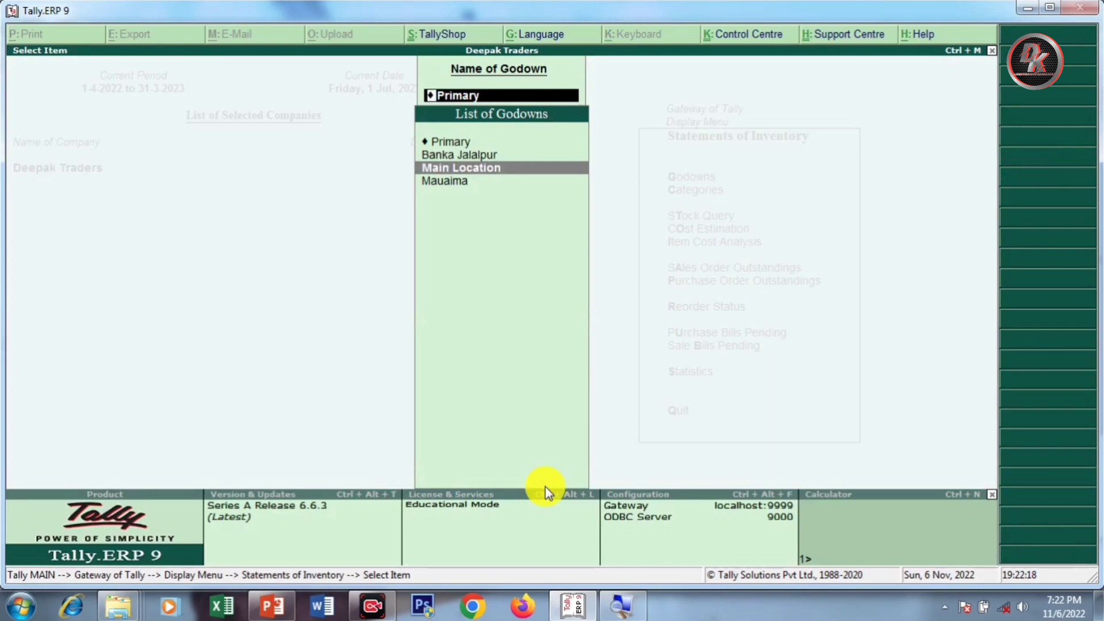
{"action": "key", "text": "Return"}
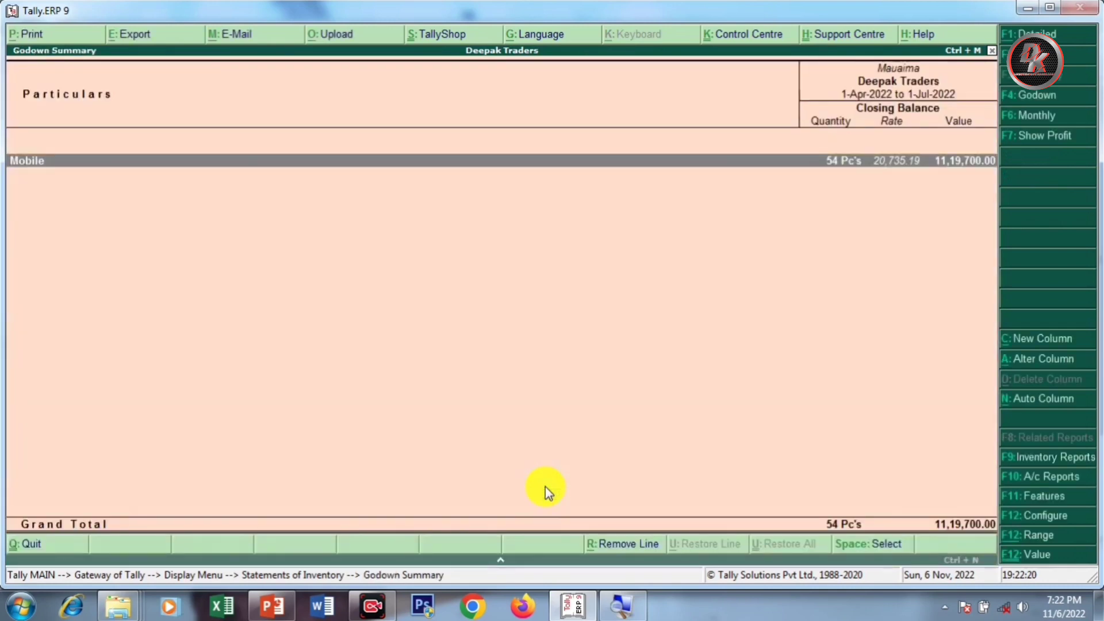
{"action": "key", "text": "Return"}
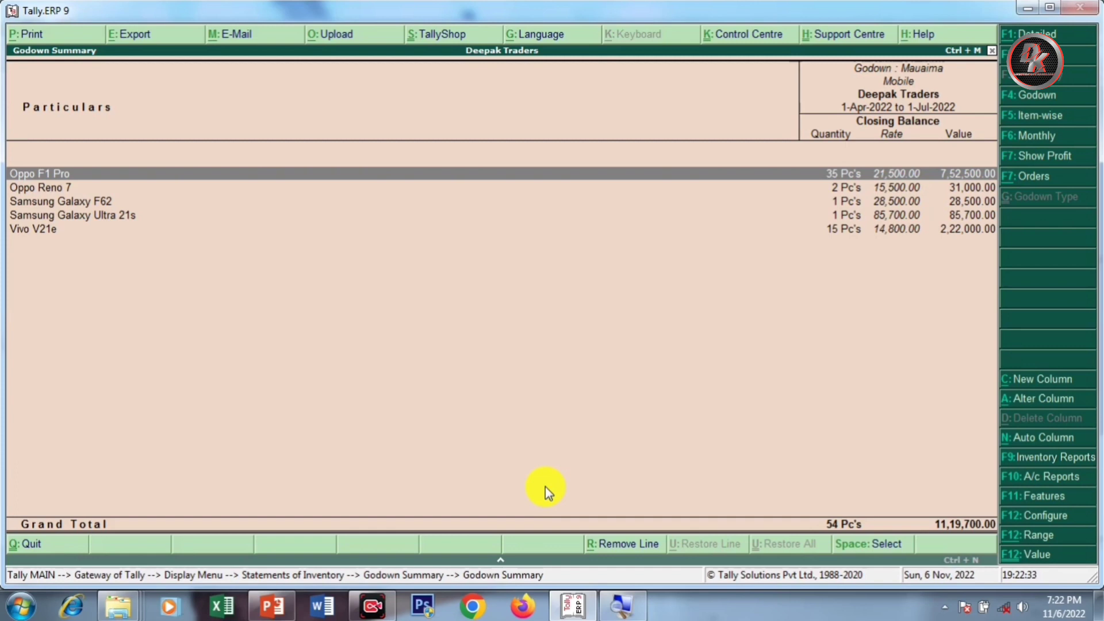
{"action": "key", "text": "Escape"}
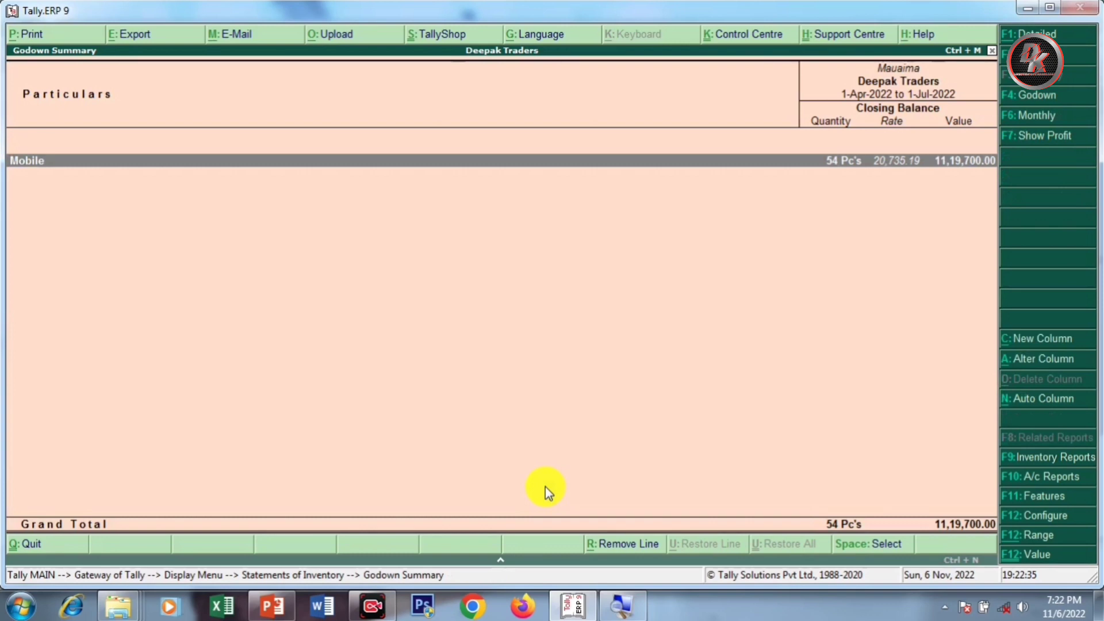
Step: Check the Godown Summary for Banka Jalalpur and return to the Gateway of Tally
{"action": "key", "text": "Escape"}
{"action": "key", "text": "Up"}
{"action": "key", "text": "Up"}
{"action": "key", "text": "Return"}
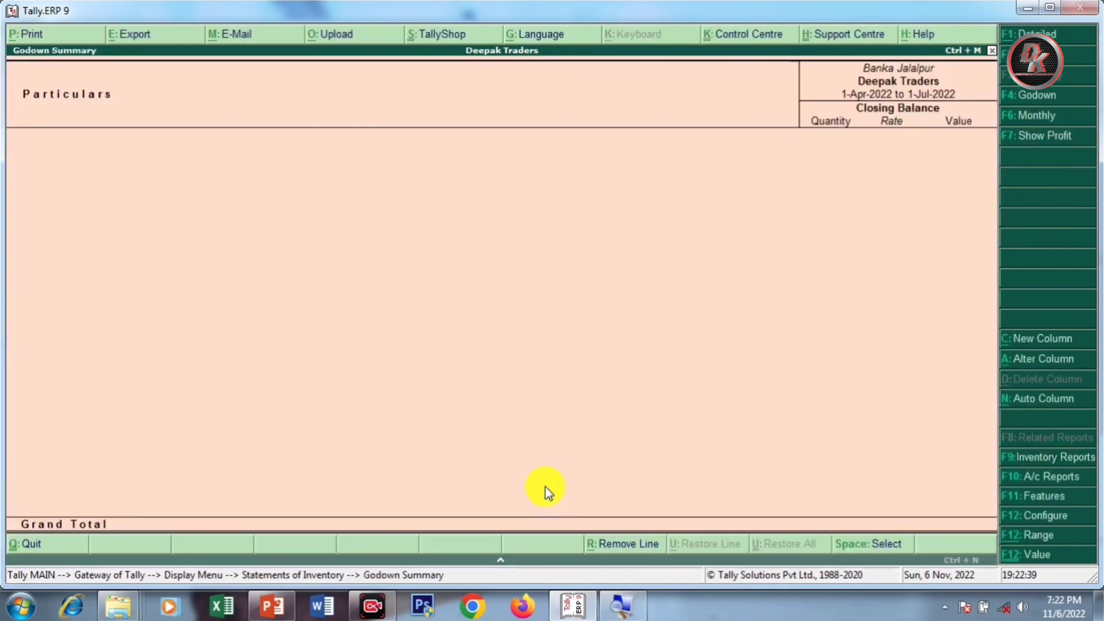
{"action": "key", "text": "Escape"}
{"action": "key", "text": "Escape"}
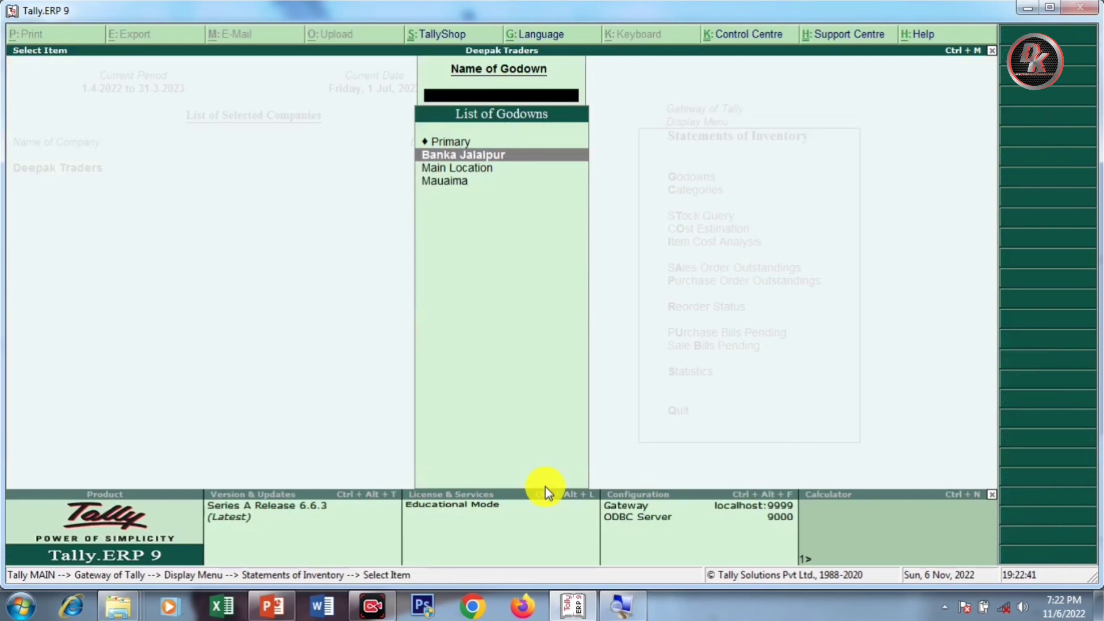
{"action": "key", "text": "Escape"}
{"action": "key", "text": "Escape"}
{"action": "key", "text": "Escape"}
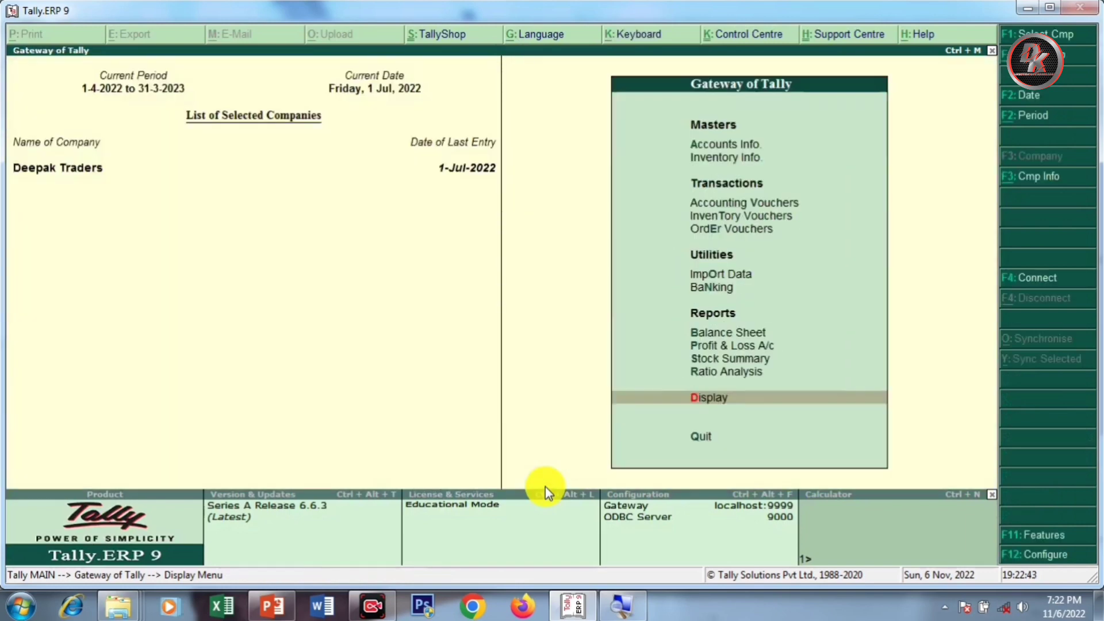
Step: Open a new Stock Journal voucher for transferring materials between godowns
{"action": "key", "text": "Up"}
{"action": "key", "text": "Up"}
{"action": "key", "text": "Up"}
{"action": "key", "text": "Up"}
{"action": "key", "text": "Up"}
{"action": "key", "text": "Up"}
{"action": "key", "text": "Up"}
{"action": "key", "text": "Up"}
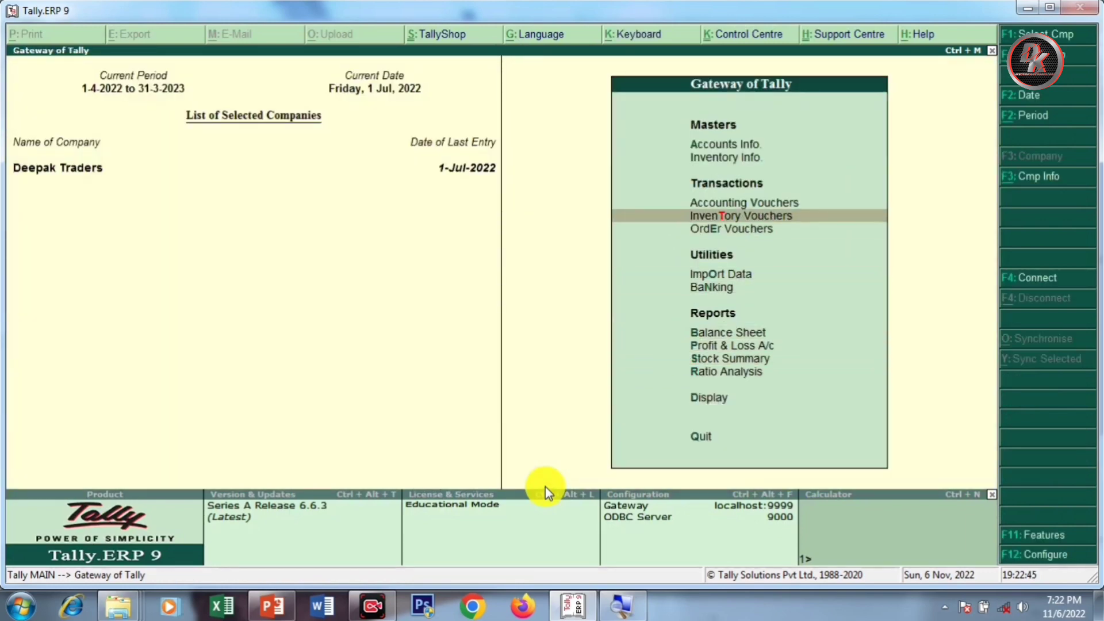
{"action": "key", "text": "Return"}
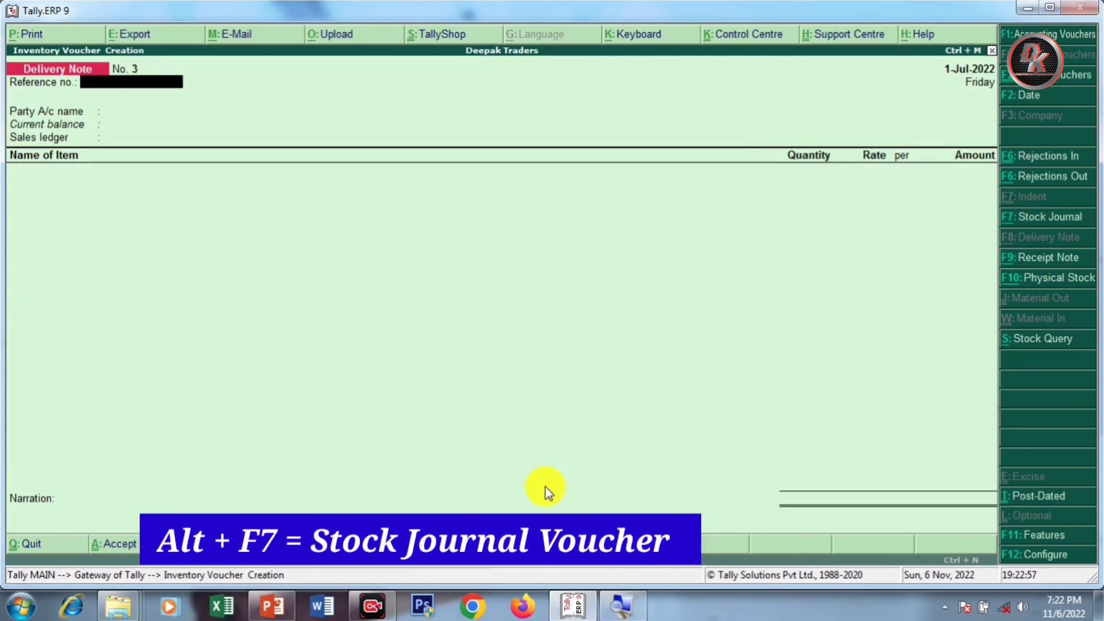
{"action": "key", "text": "alt+F7"}
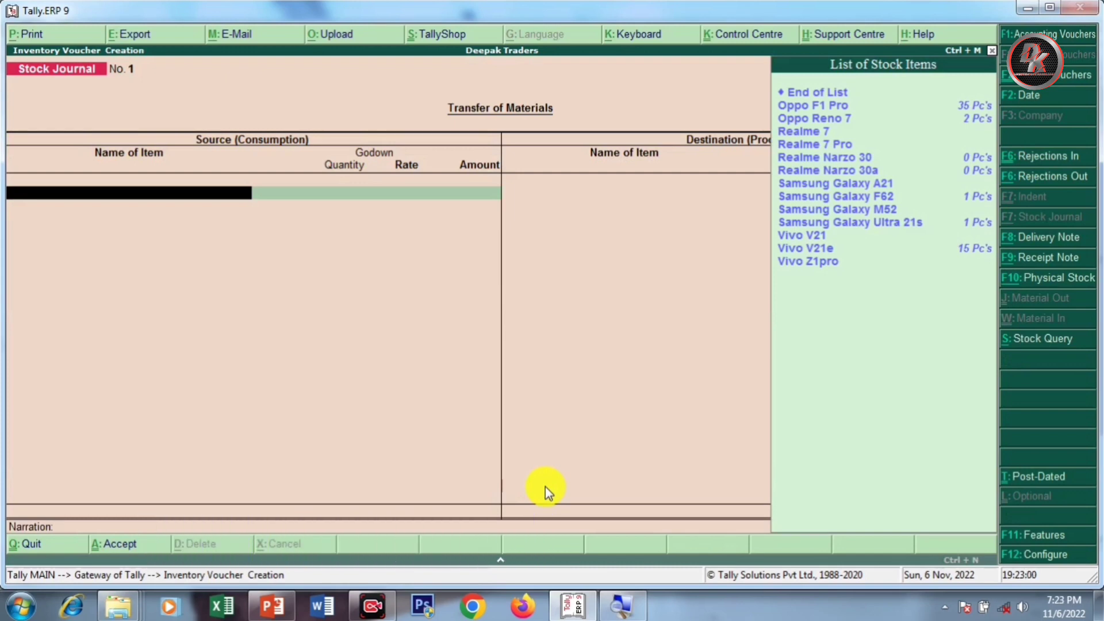
Step: Enter 5 Pc's of Oppo F1 Pro from the Mauaima godown as the source, keeping the default rate, and end the source list
{"action": "key", "text": "Return"}
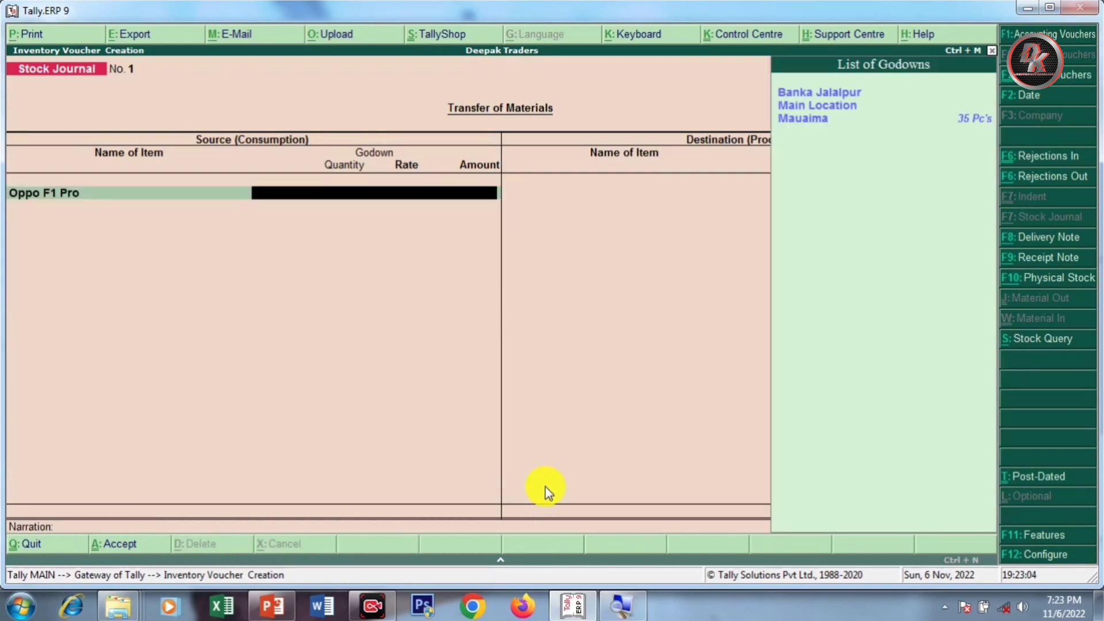
{"action": "key", "text": "Down"}
{"action": "key", "text": "Down"}
{"action": "key", "text": "Return"}
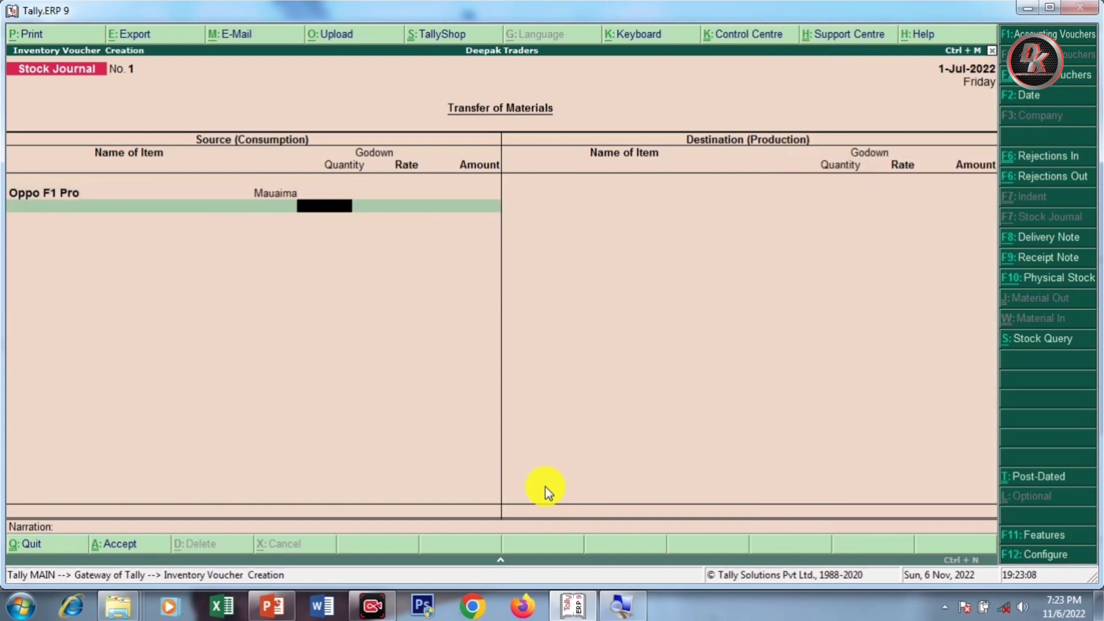
{"action": "type", "text": "5"}
{"action": "key", "text": "Return"}
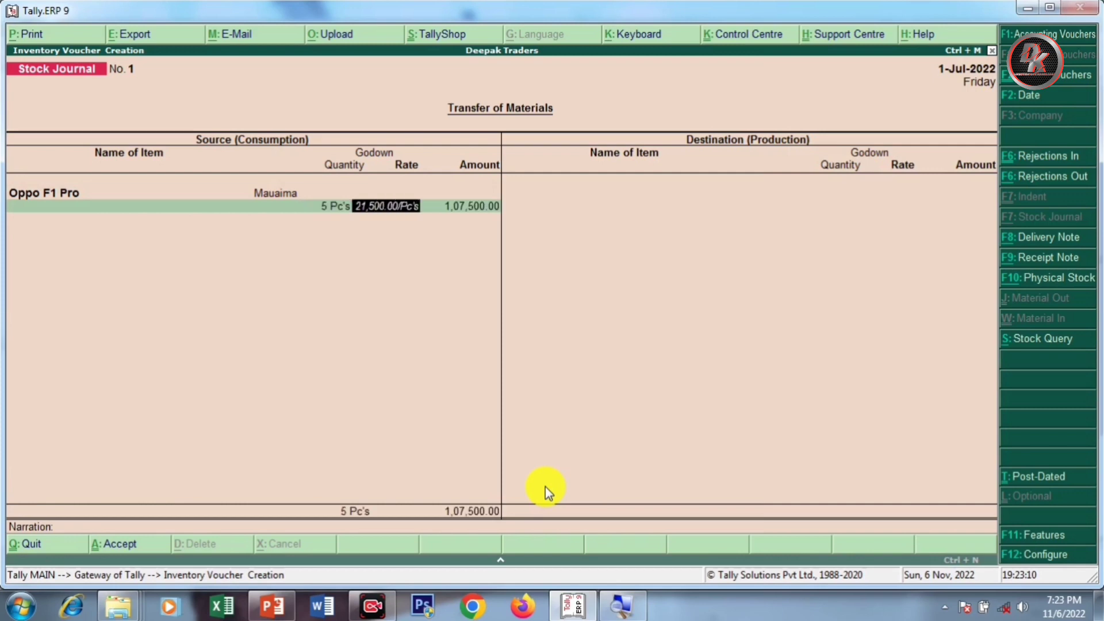
{"action": "key", "text": "Return"}
{"action": "key", "text": "Return"}
{"action": "key", "text": "Return"}
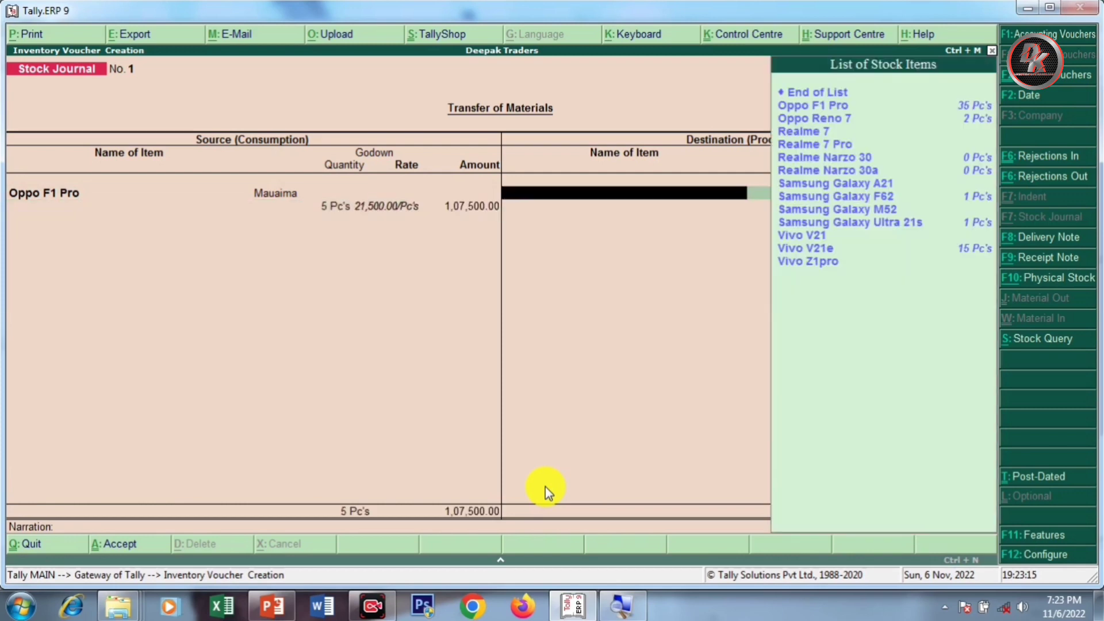
Step: Enter 5 Pc's of Oppo F1 Pro into the Banka Jalalpur godown as the destination, save the Stock Journal, and leave voucher entry
{"action": "key", "text": "Down"}
{"action": "key", "text": "Down"}
{"action": "key", "text": "Up"}
{"action": "key", "text": "Return"}
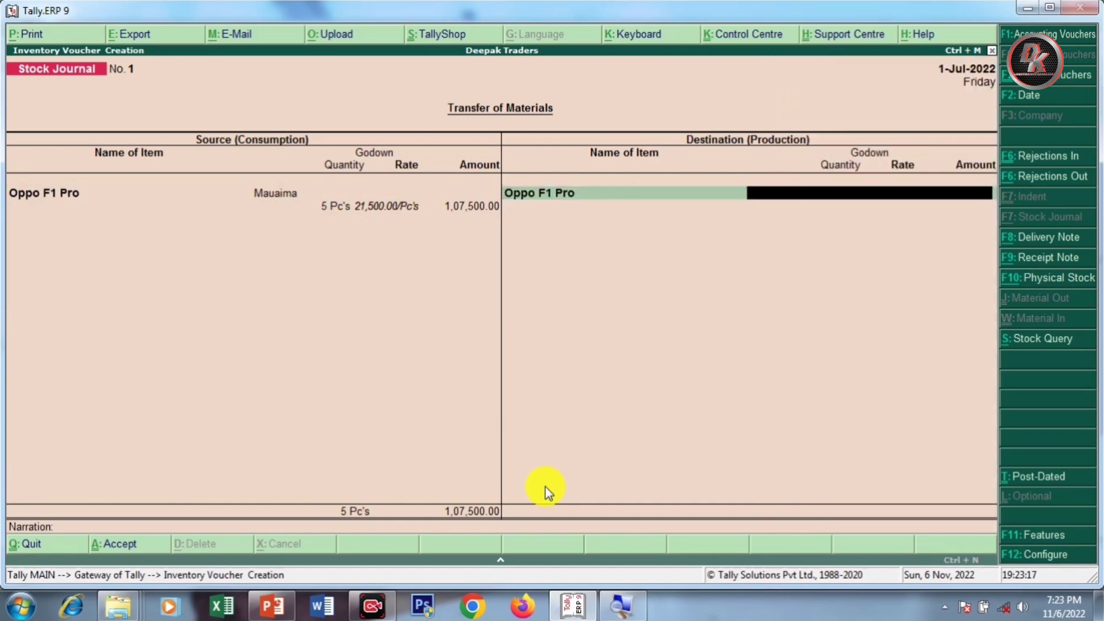
{"action": "key", "text": "Down"}
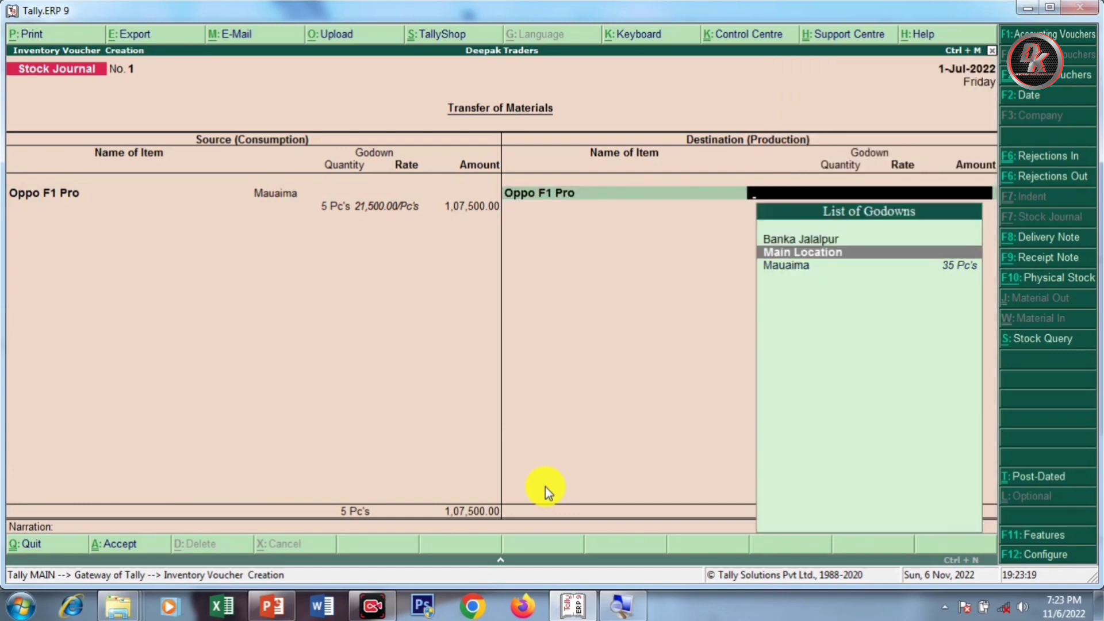
{"action": "key", "text": "Up"}
{"action": "key", "text": "Return"}
{"action": "type", "text": "5"}
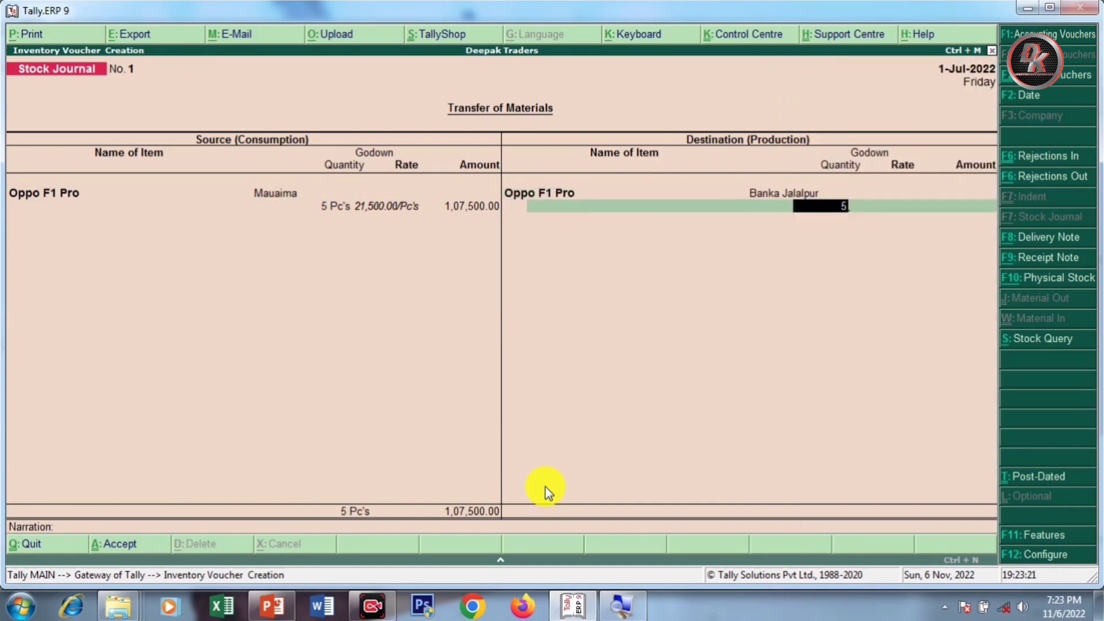
{"action": "key", "text": "Return"}
{"action": "key", "text": "Return"}
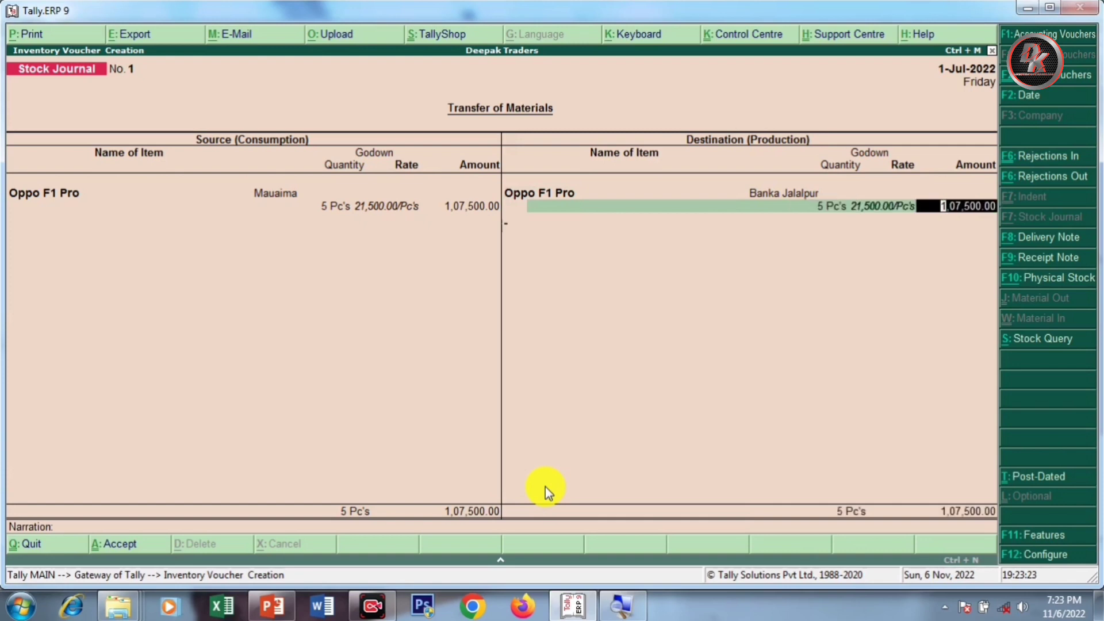
{"action": "key", "text": "Return"}
{"action": "key", "text": "Return"}
{"action": "key", "text": "Return"}
{"action": "key", "text": "Return"}
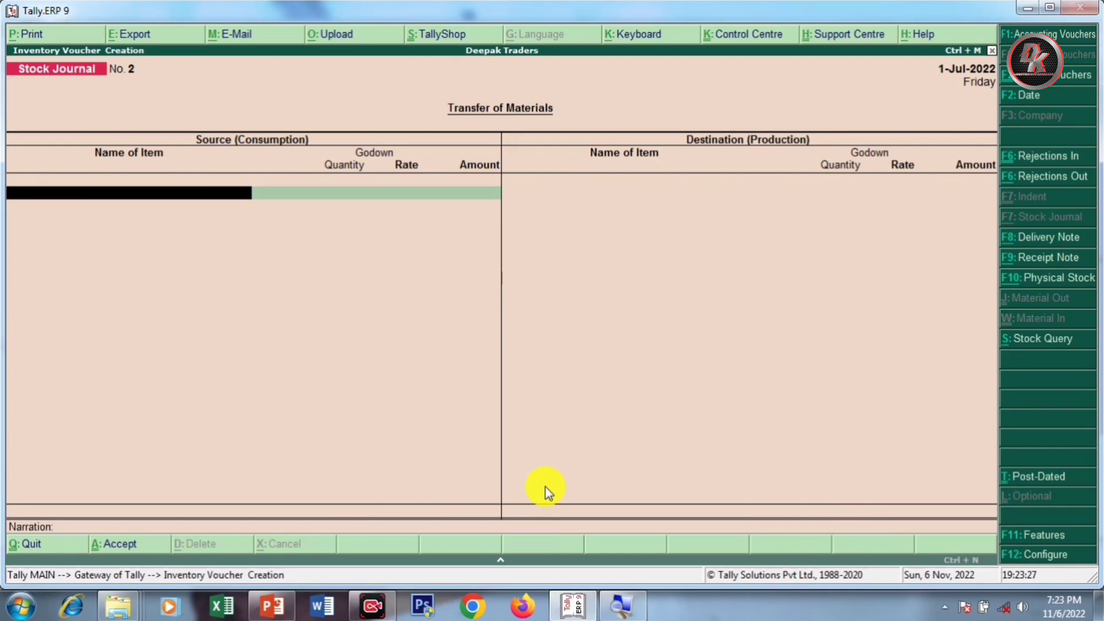
{"action": "key", "text": "Escape"}
Step: Open the Statements of Inventory reports
{"action": "key", "text": "Down"}
{"action": "key", "text": "Down"}
{"action": "key", "text": "Down"}
{"action": "key", "text": "Down"}
{"action": "key", "text": "Down"}
{"action": "key", "text": "Down"}
{"action": "key", "text": "Down"}
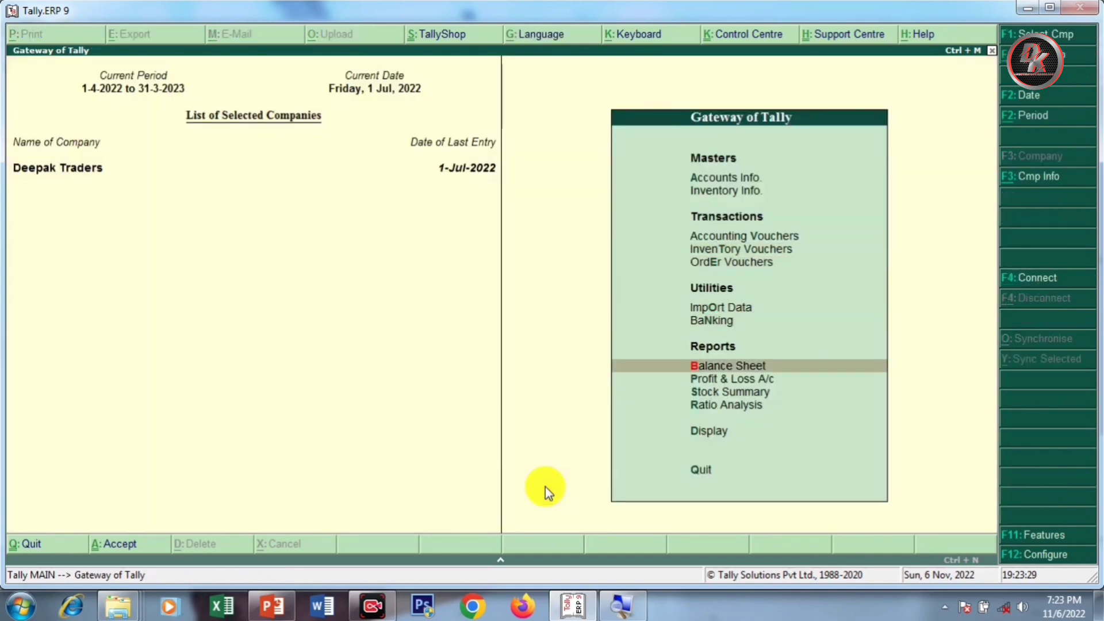
{"action": "key", "text": "Down"}
{"action": "key", "text": "Down"}
{"action": "key", "text": "Up"}
{"action": "key", "text": "Return"}
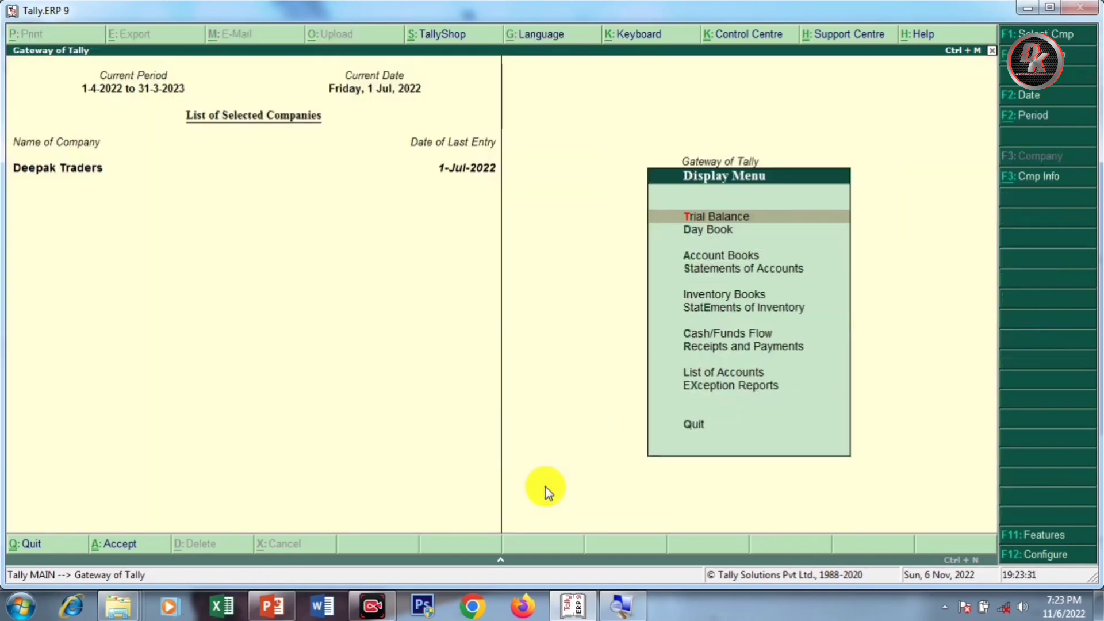
{"action": "key", "text": "Down"}
{"action": "key", "text": "Down"}
{"action": "key", "text": "Down"}
{"action": "key", "text": "Down"}
{"action": "key", "text": "Down"}
{"action": "key", "text": "Return"}
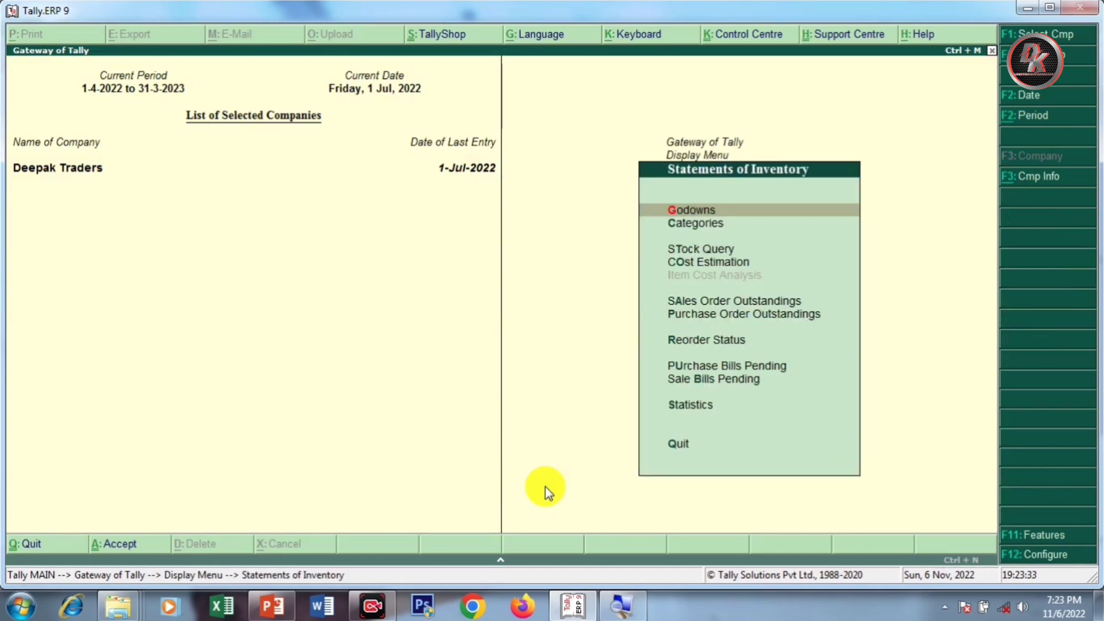
Step: Open the Godown Summary for Banka Jalalpur and check the item-wise closing stock of the Mobile group
{"action": "key", "text": "Return"}
{"action": "key", "text": "Down"}
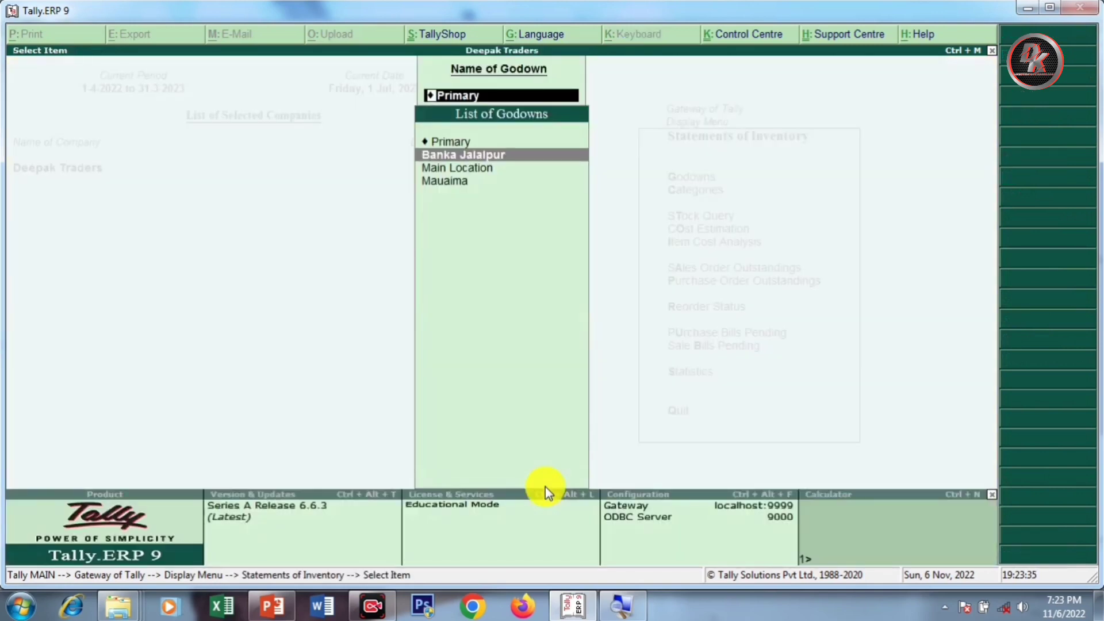
{"action": "key", "text": "Return"}
{"action": "key", "text": "Return"}
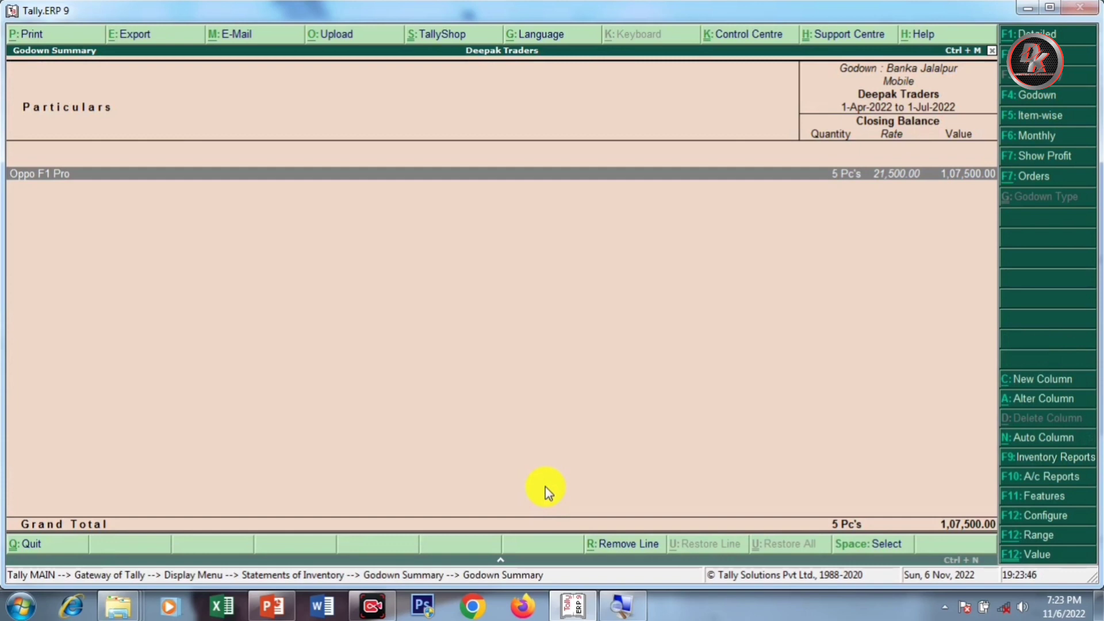
{"action": "key", "text": "Escape"}
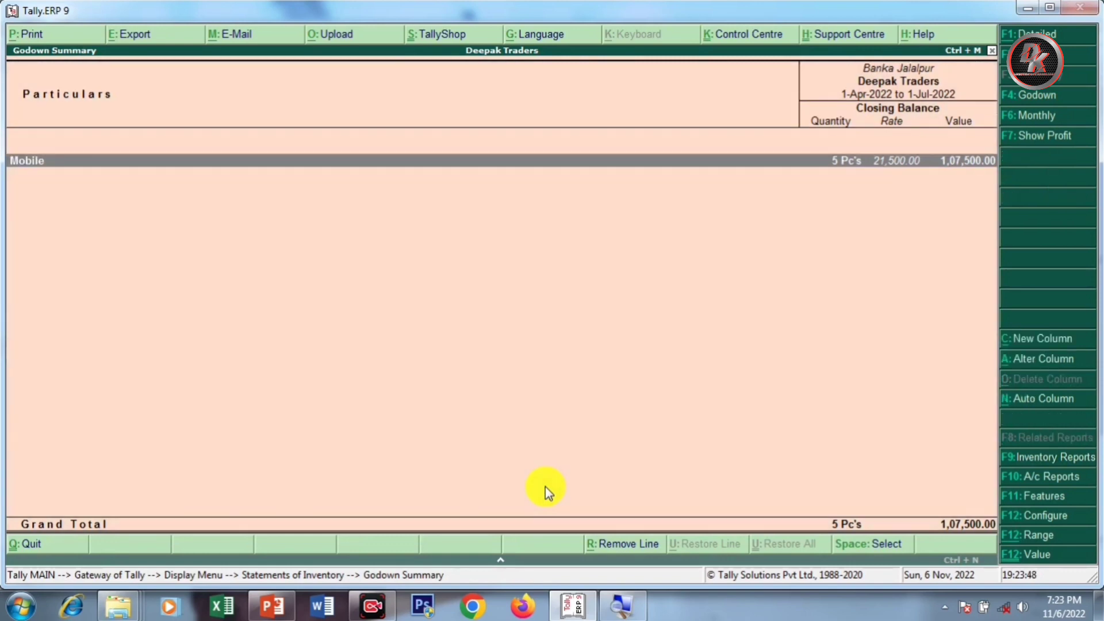
{"action": "key", "text": "Escape"}
Step: Check the Mobile group's item-wise stock in the Godown Summary for Mauaima, and return to the Gateway of Tally
{"action": "key", "text": "Down"}
{"action": "key", "text": "Down"}
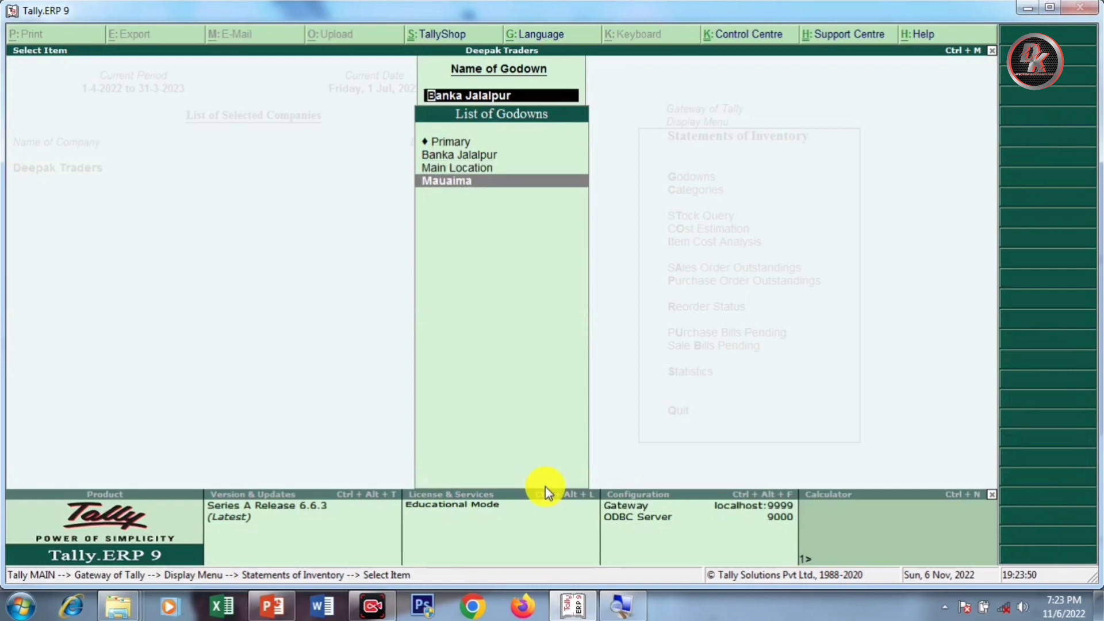
{"action": "key", "text": "Return"}
{"action": "key", "text": "Return"}
{"action": "key", "text": "Down"}
{"action": "key", "text": "Up"}
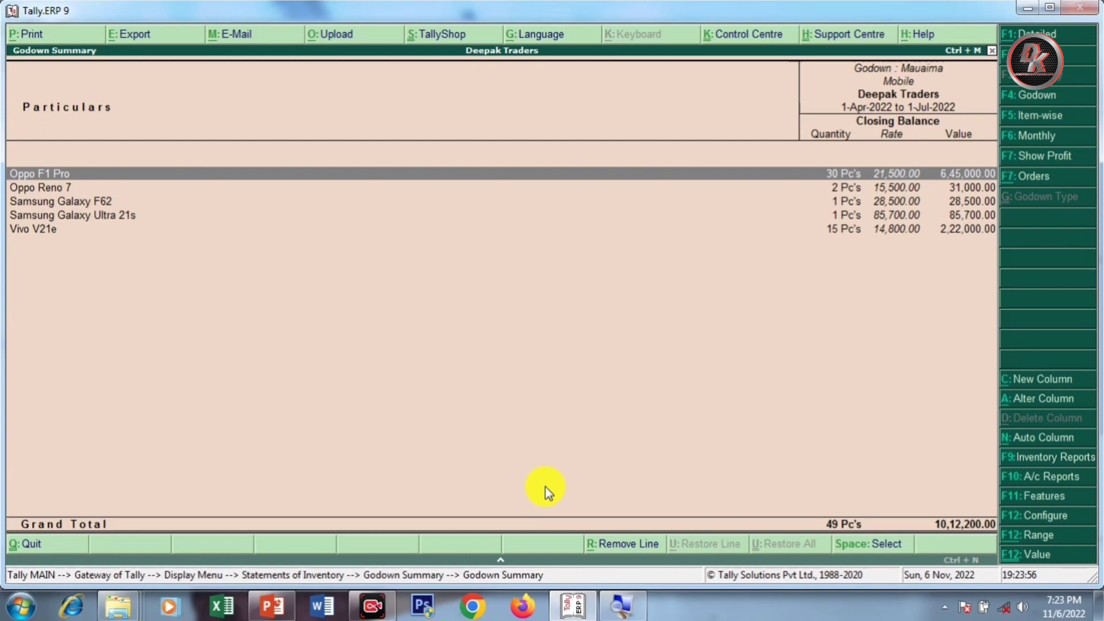
{"action": "key", "text": "Escape"}
{"action": "key", "text": "Escape"}
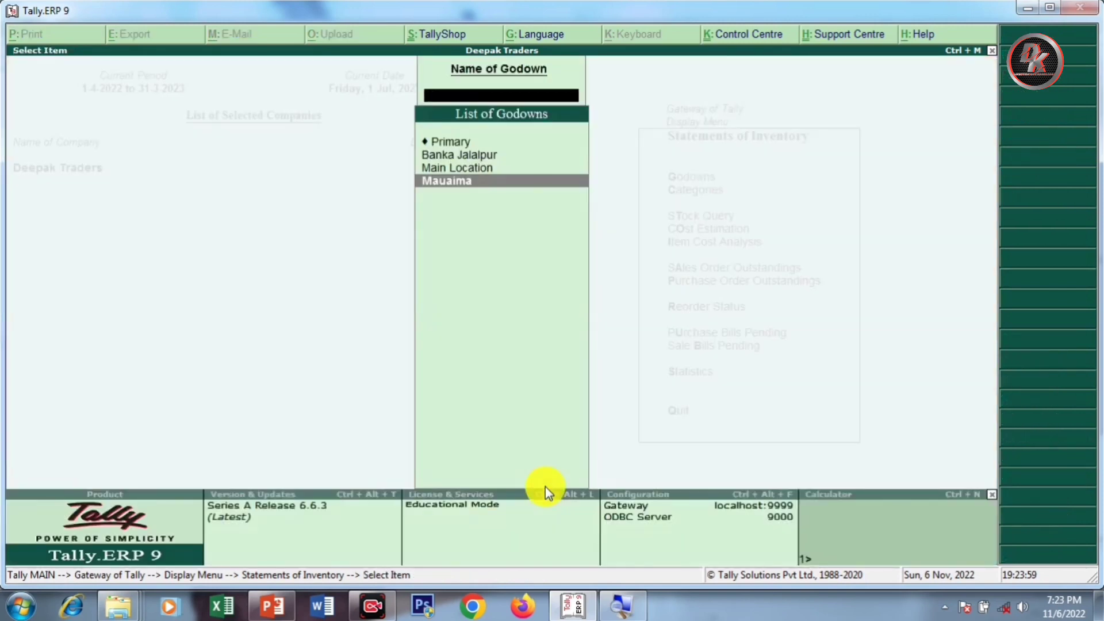
{"action": "key", "text": "Escape"}
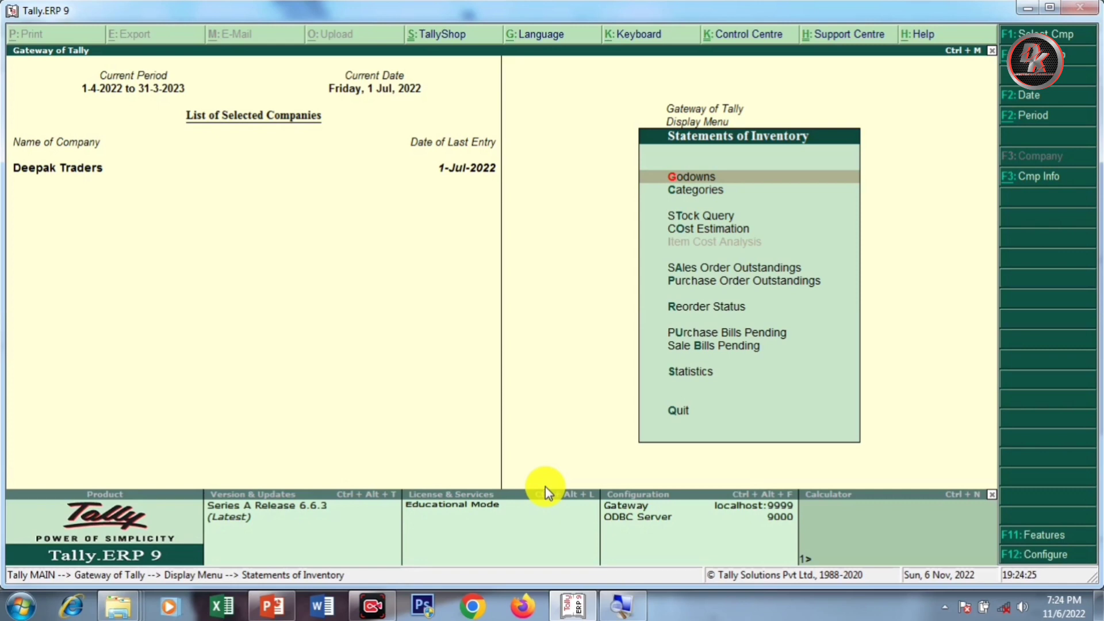
{"action": "key", "text": "Escape"}
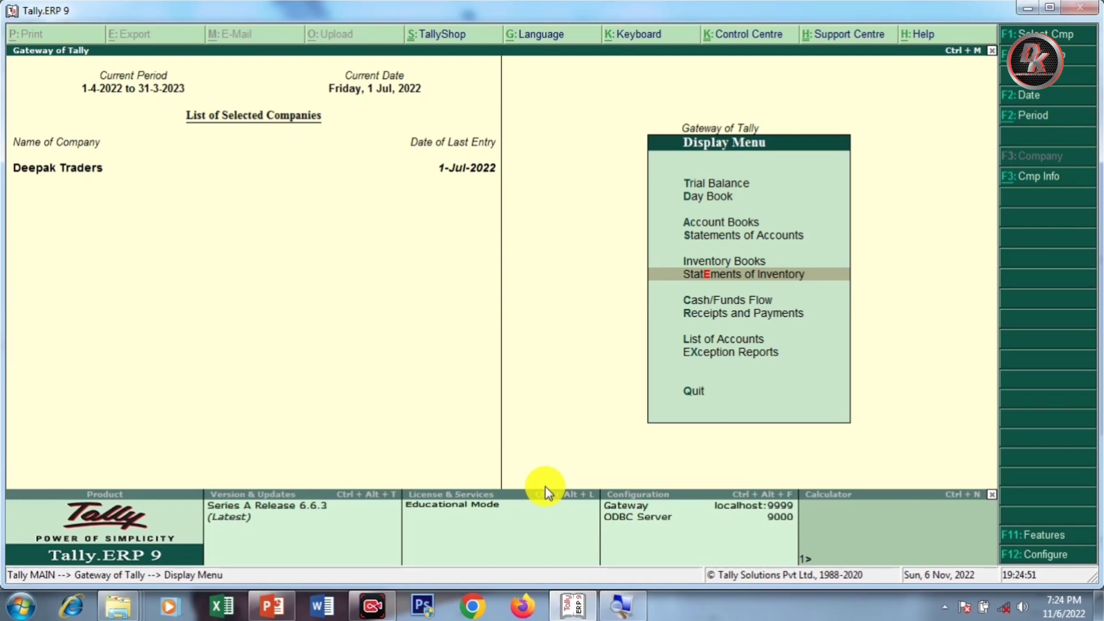
{"action": "key", "text": "Escape"}
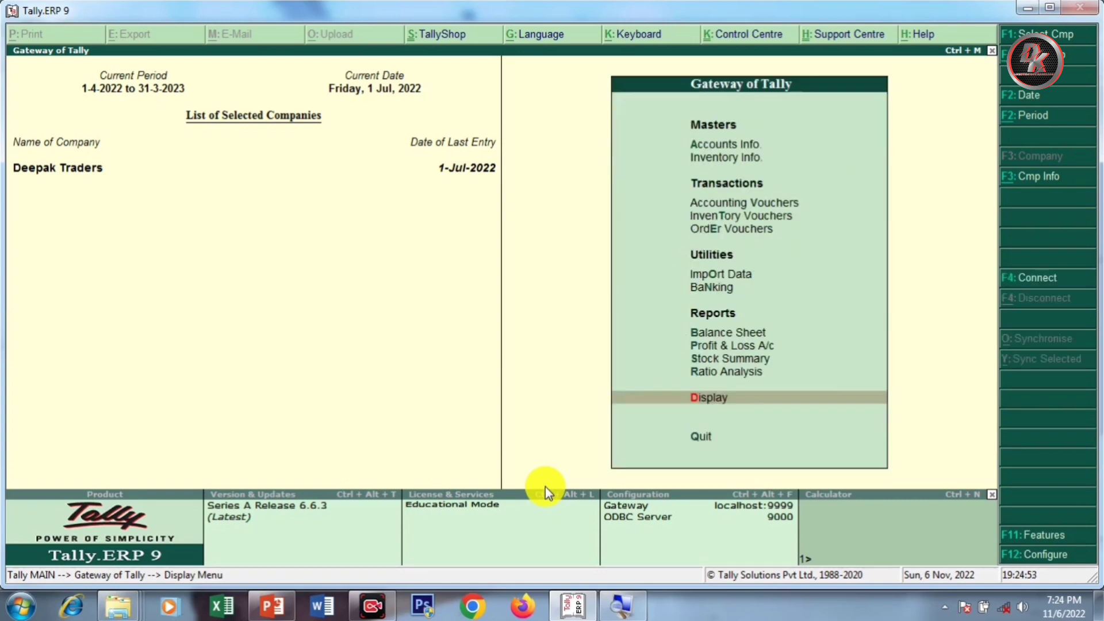
Step: Open a new Physical Stock voucher for stock verification
{"action": "key", "text": "Up"}
{"action": "key", "text": "Up"}
{"action": "key", "text": "Up"}
{"action": "key", "text": "Up"}
{"action": "key", "text": "Up"}
{"action": "key", "text": "Up"}
{"action": "key", "text": "Up"}
{"action": "key", "text": "Up"}
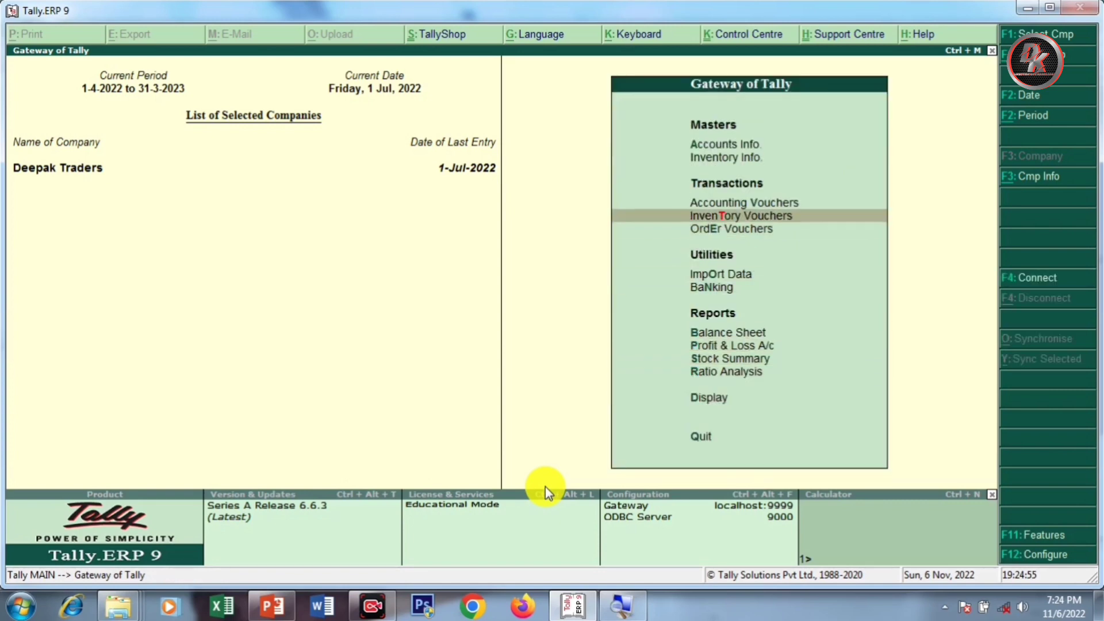
{"action": "key", "text": "Return"}
{"action": "key", "text": "alt+F10"}
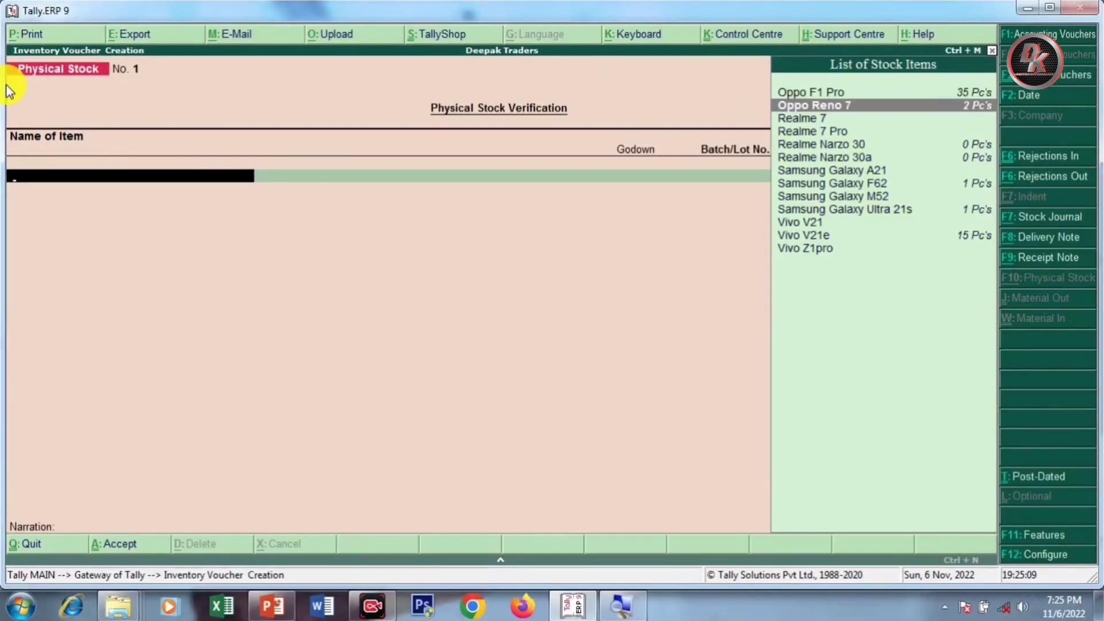
Step: Record a physical stock of 25 Pc's of Oppo F1 Pro in the Mauaima godown, save the voucher, and leave voucher entry
{"action": "key", "text": "Return"}
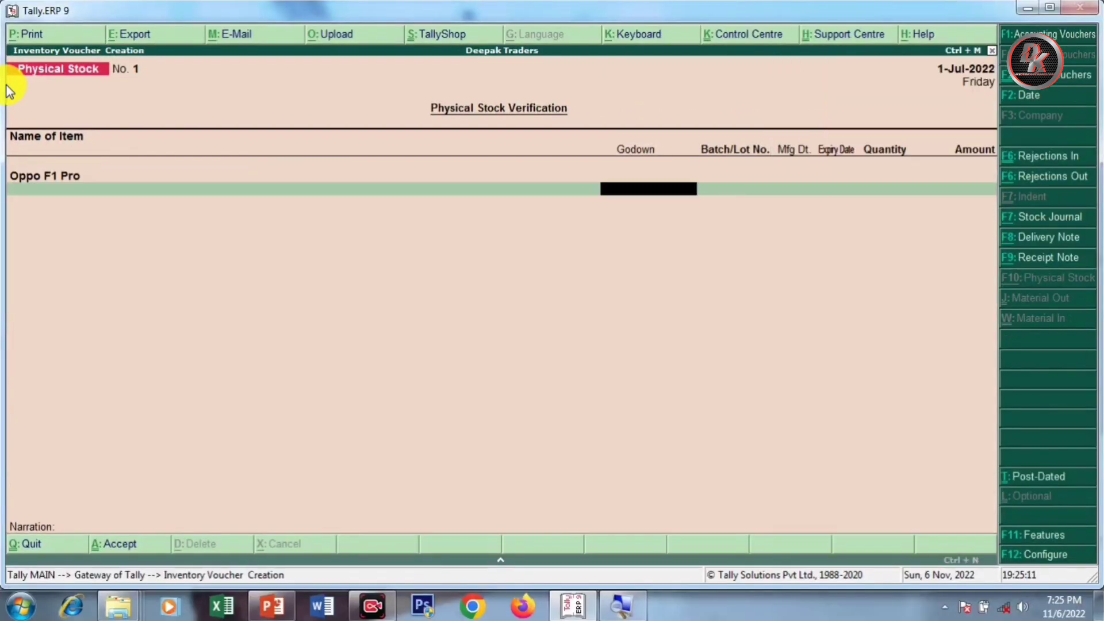
{"action": "key", "text": "Down"}
{"action": "key", "text": "Down"}
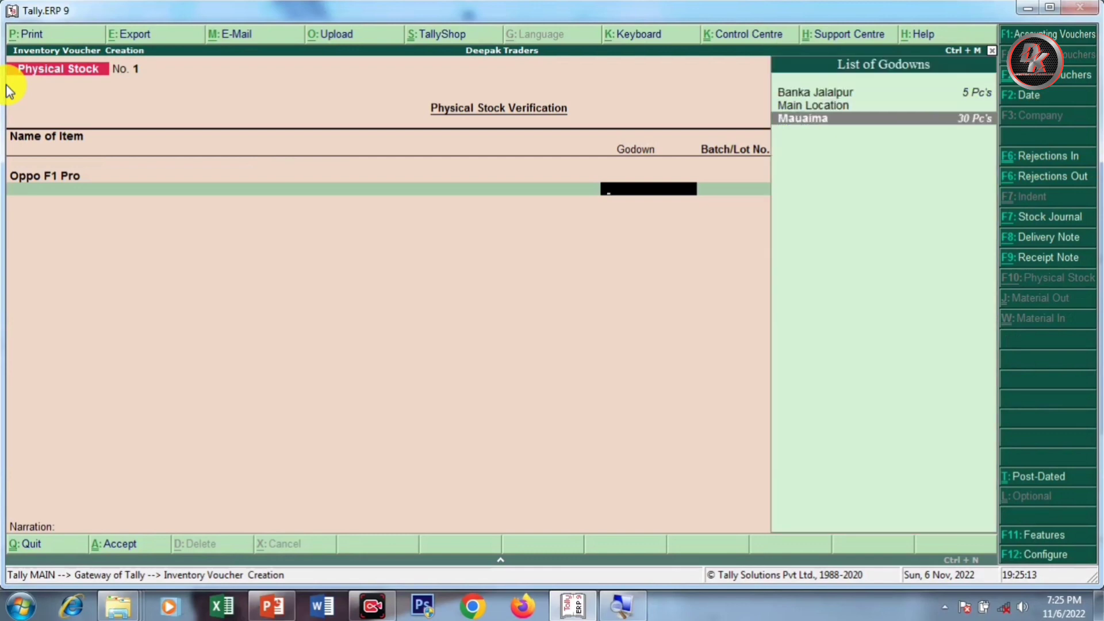
{"action": "key", "text": "Return"}
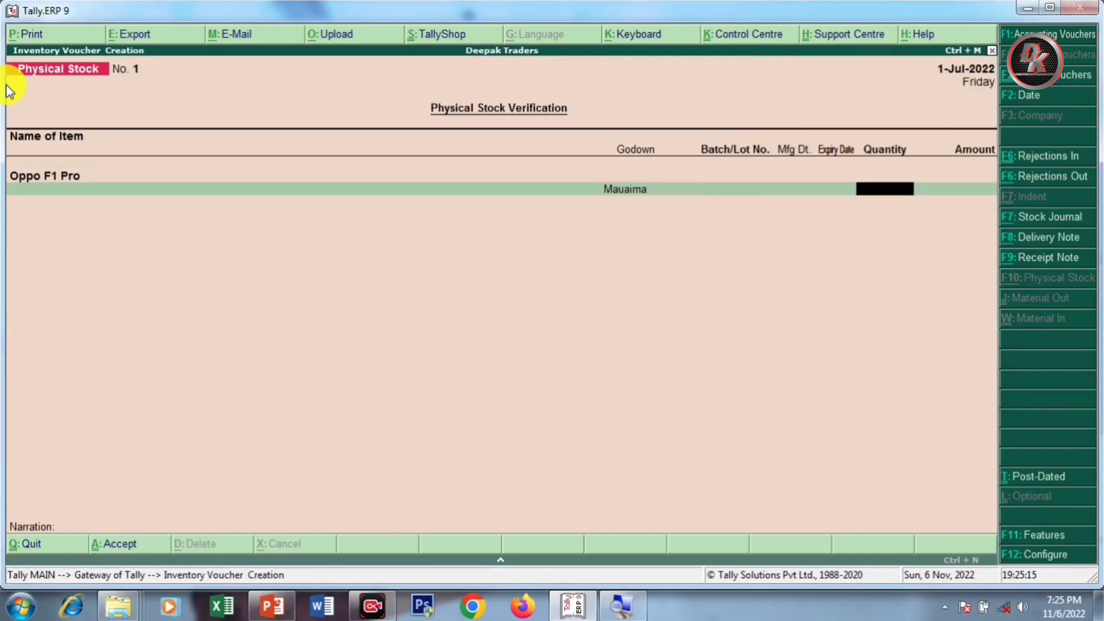
{"action": "type", "text": "25"}
{"action": "key", "text": "Return"}
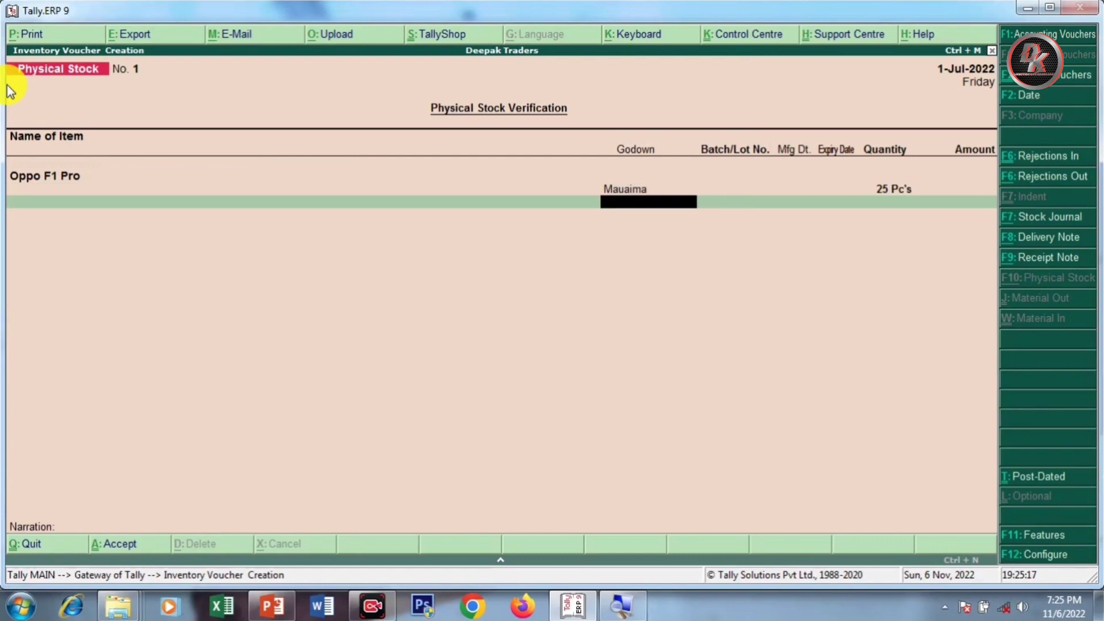
{"action": "key", "text": "Return"}
{"action": "key", "text": "Return"}
{"action": "key", "text": "Return"}
{"action": "key", "text": "Return"}
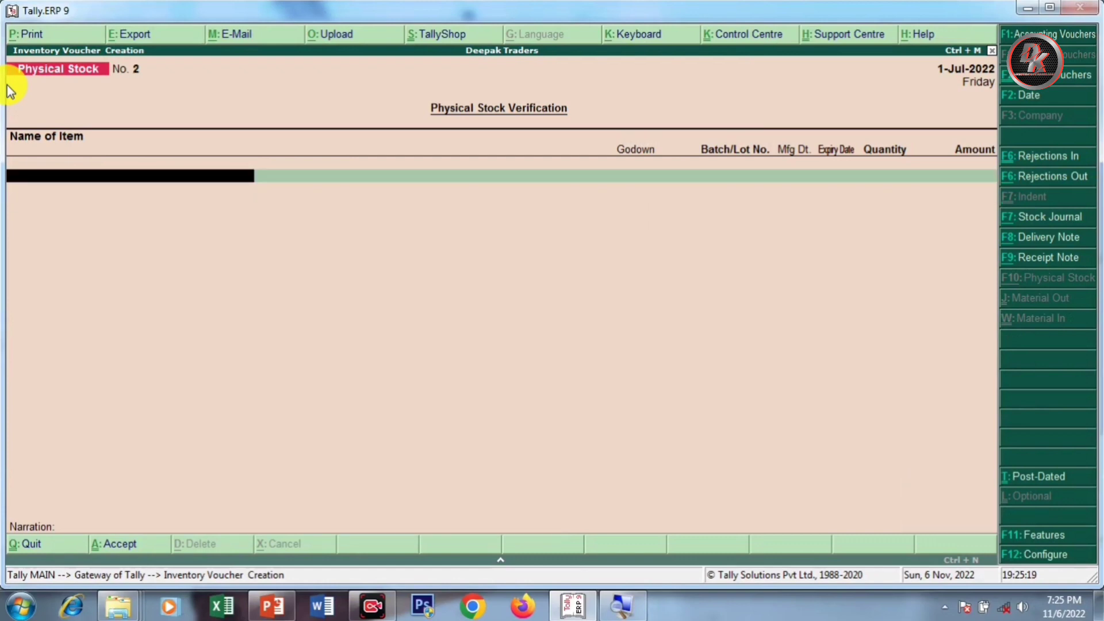
{"action": "key", "text": "Escape"}
{"action": "key", "text": "Return"}
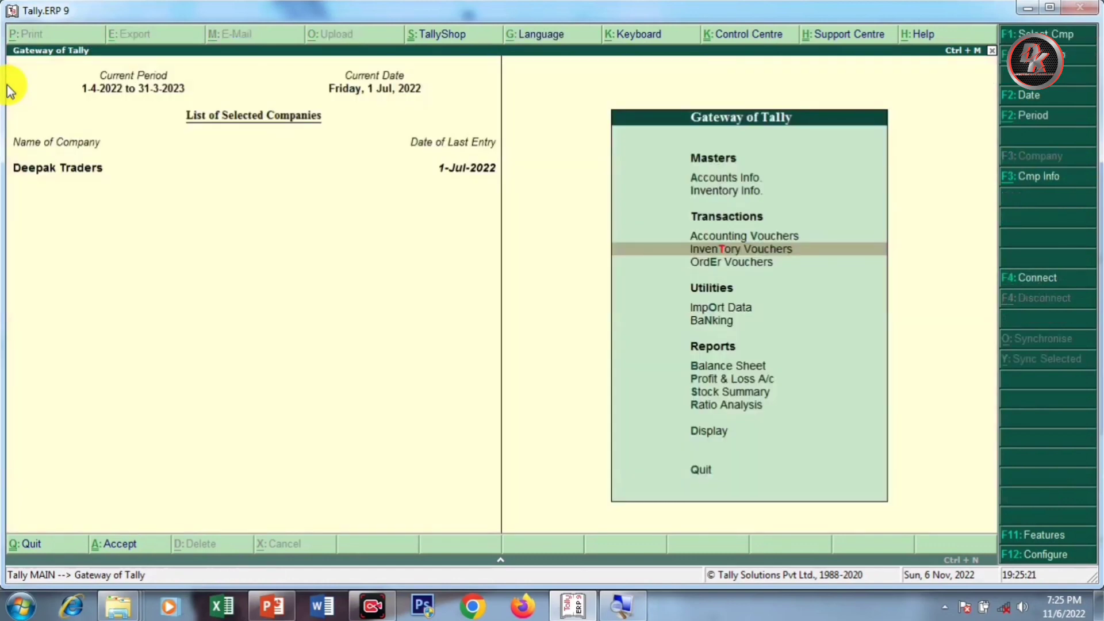
Step: Open the Godowns report in the Statements of Inventory
{"action": "key", "text": "Down"}
{"action": "key", "text": "Down"}
{"action": "key", "text": "Down"}
{"action": "key", "text": "Down"}
{"action": "key", "text": "Down"}
{"action": "key", "text": "Down"}
{"action": "key", "text": "Down"}
{"action": "key", "text": "Down"}
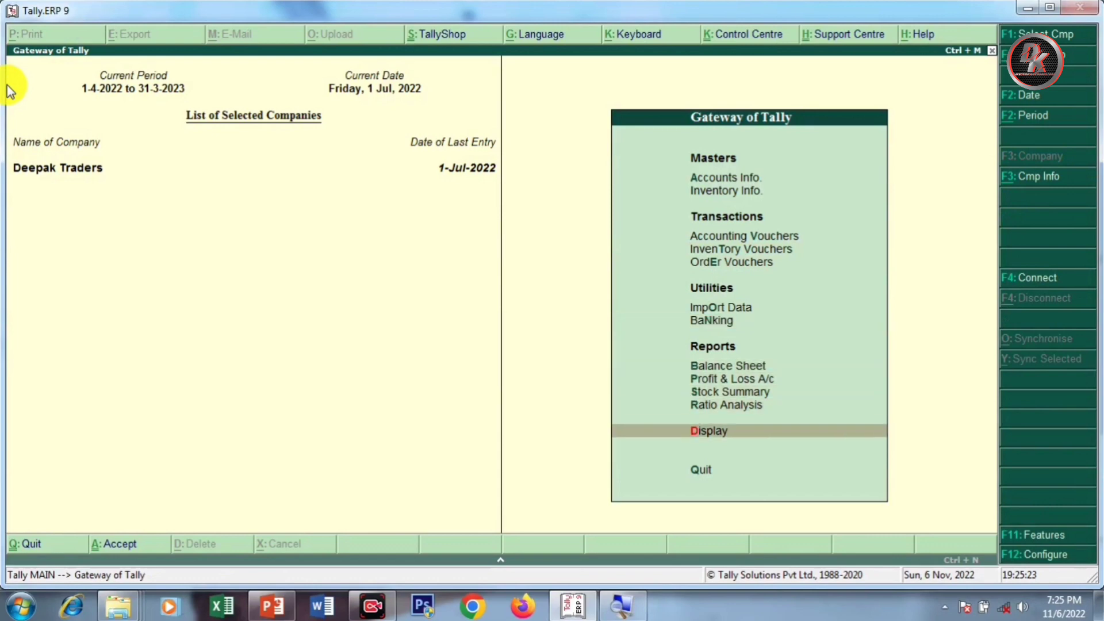
{"action": "key", "text": "Return"}
{"action": "key", "text": "Down"}
{"action": "key", "text": "Down"}
{"action": "key", "text": "Down"}
{"action": "key", "text": "Down"}
{"action": "key", "text": "Down"}
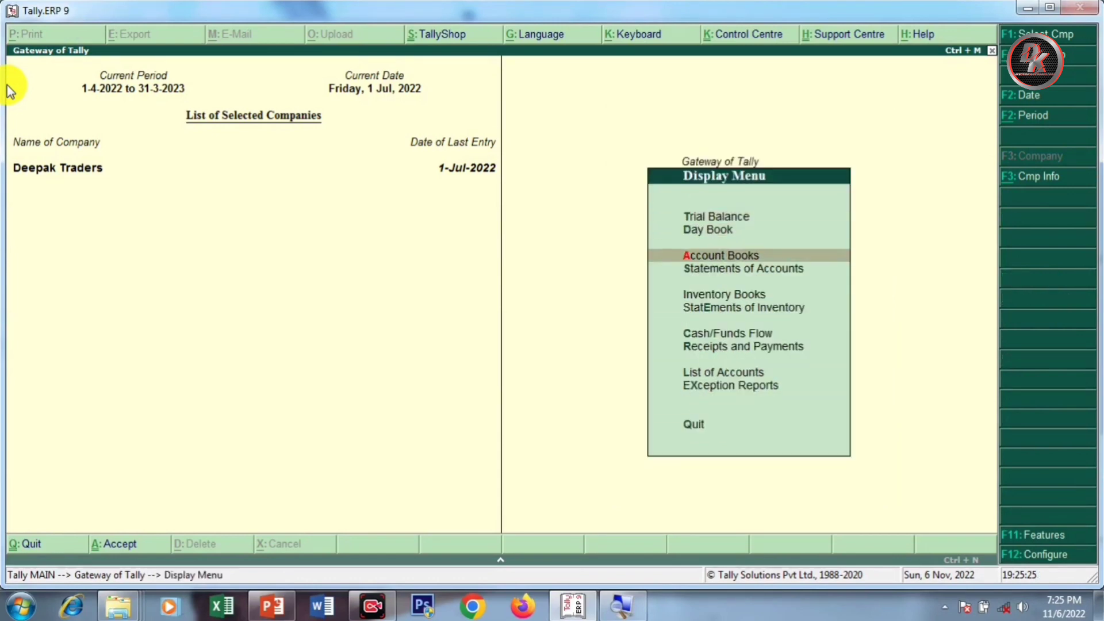
{"action": "key", "text": "Return"}
{"action": "key", "text": "Return"}
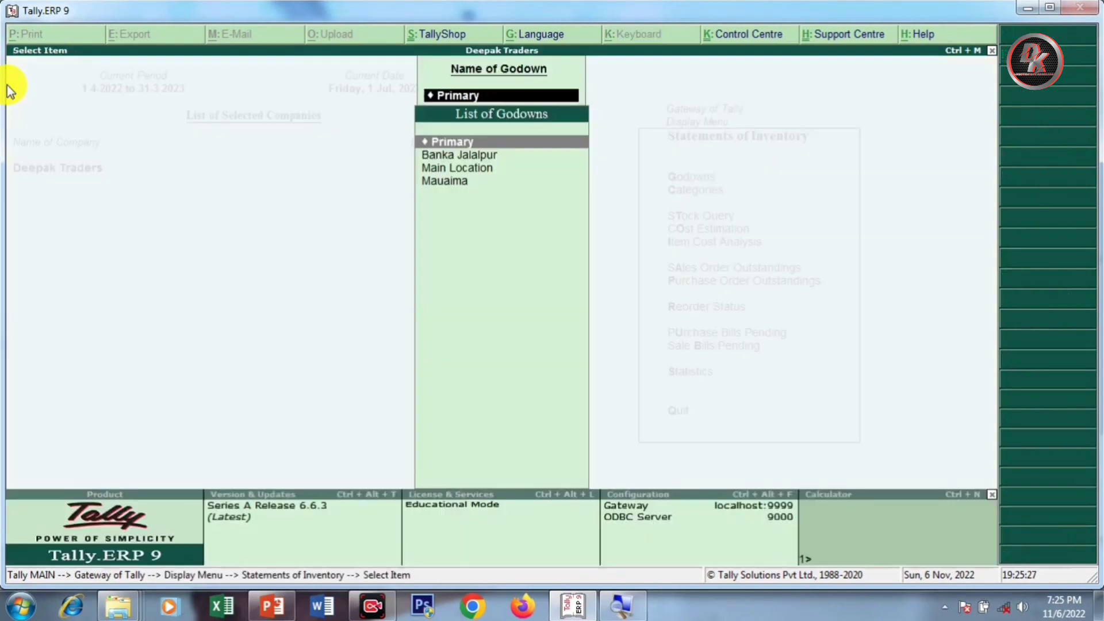
Step: Check the Mobile group's item-wise closing stock in the Mauaima godown, and return to the Gateway of Tally
{"action": "key", "text": "Down"}
{"action": "key", "text": "Down"}
{"action": "key", "text": "Down"}
{"action": "key", "text": "Return"}
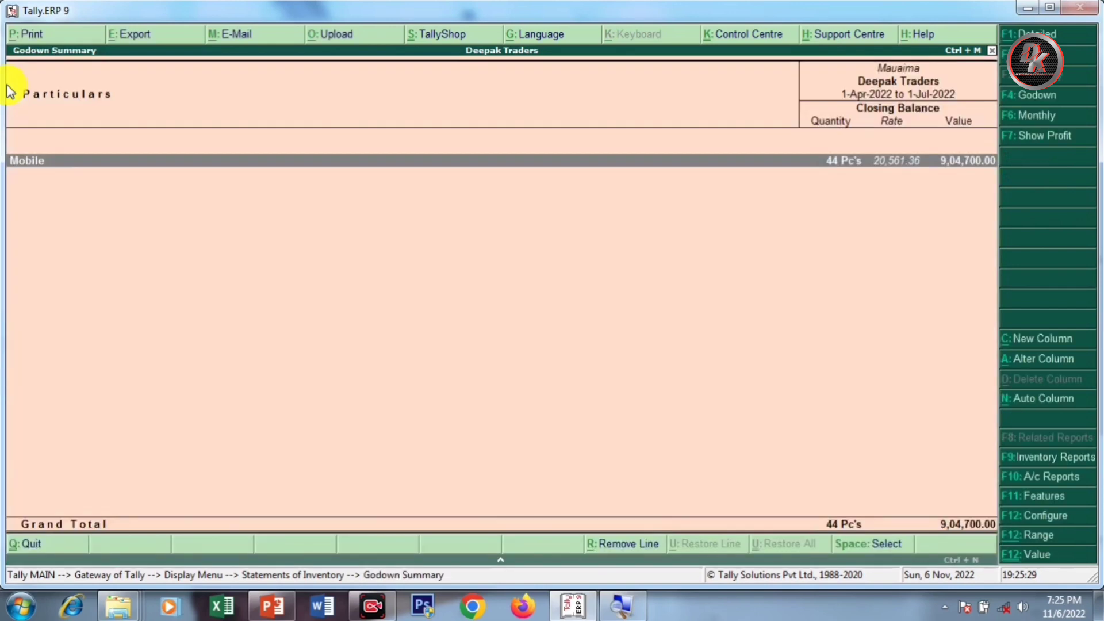
{"action": "key", "text": "Return"}
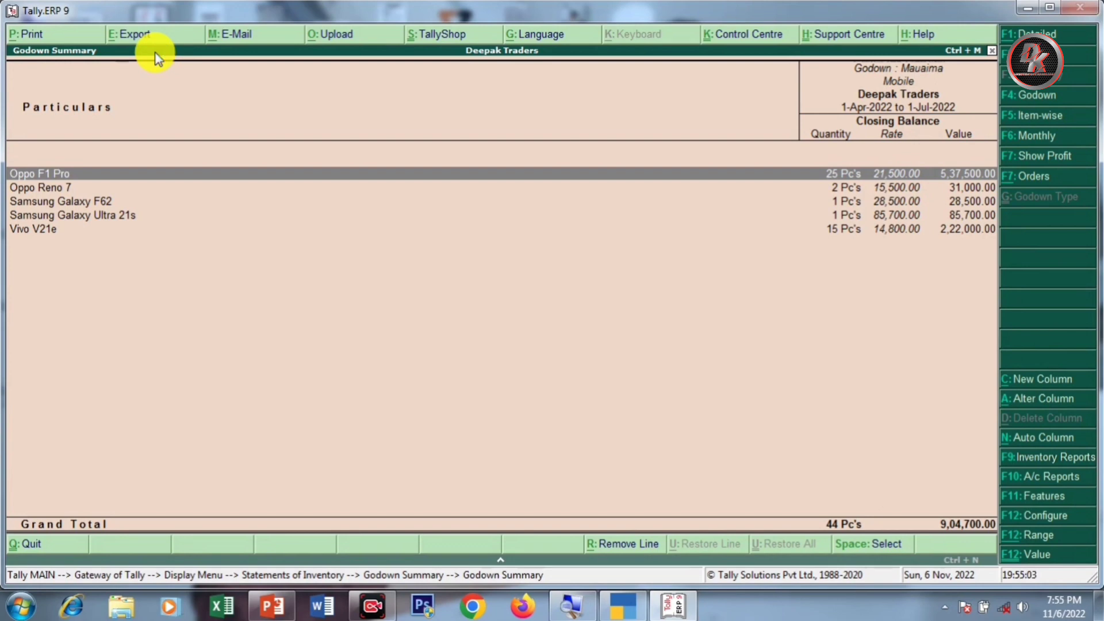
{"action": "key", "text": "Escape"}
{"action": "key", "text": "Escape"}
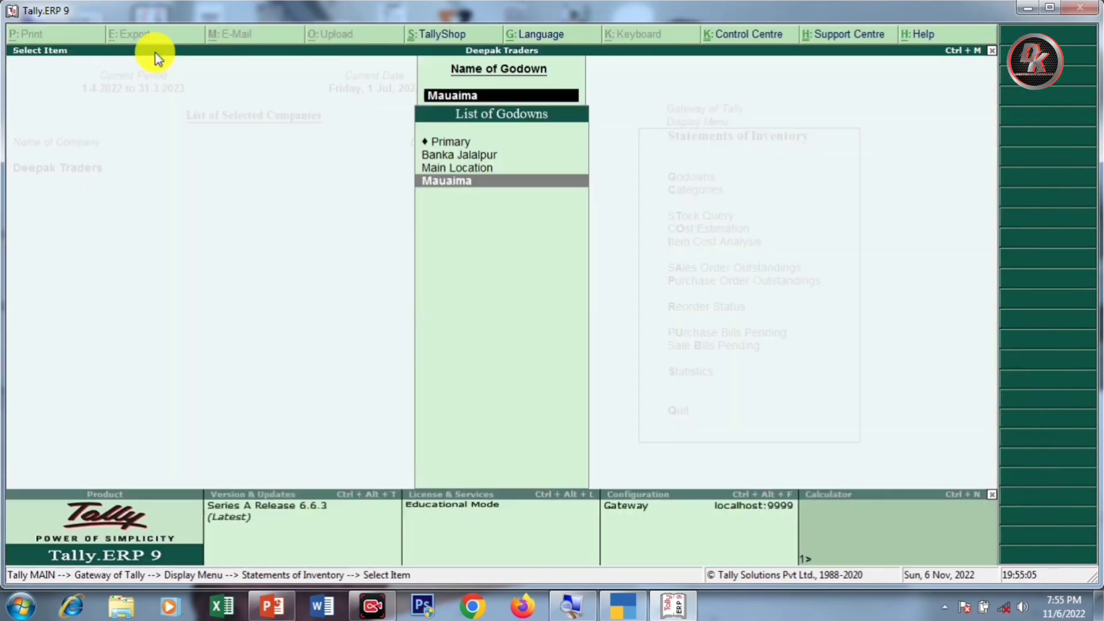
{"action": "key", "text": "Escape"}
{"action": "key", "text": "Escape"}
{"action": "key", "text": "Escape"}
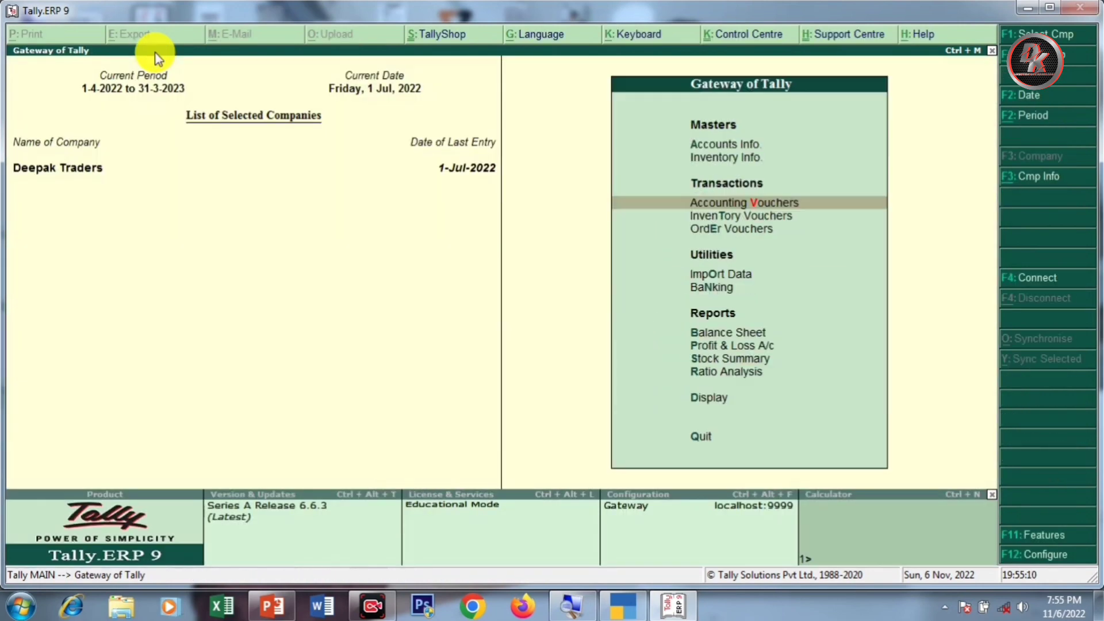
Step: Check the current balances of Anshu Mobile Shop in a Receipt voucher and Naaz Elextronics in a Payment voucher
{"action": "key", "text": "v"}
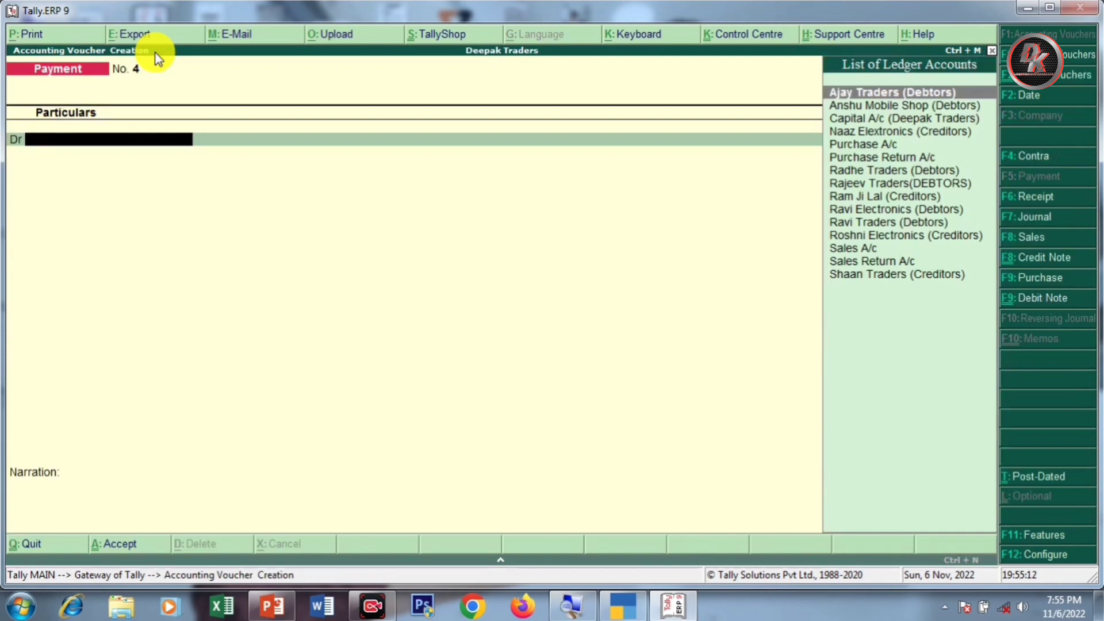
{"action": "key", "text": "F6"}
{"action": "key", "text": "Down"}
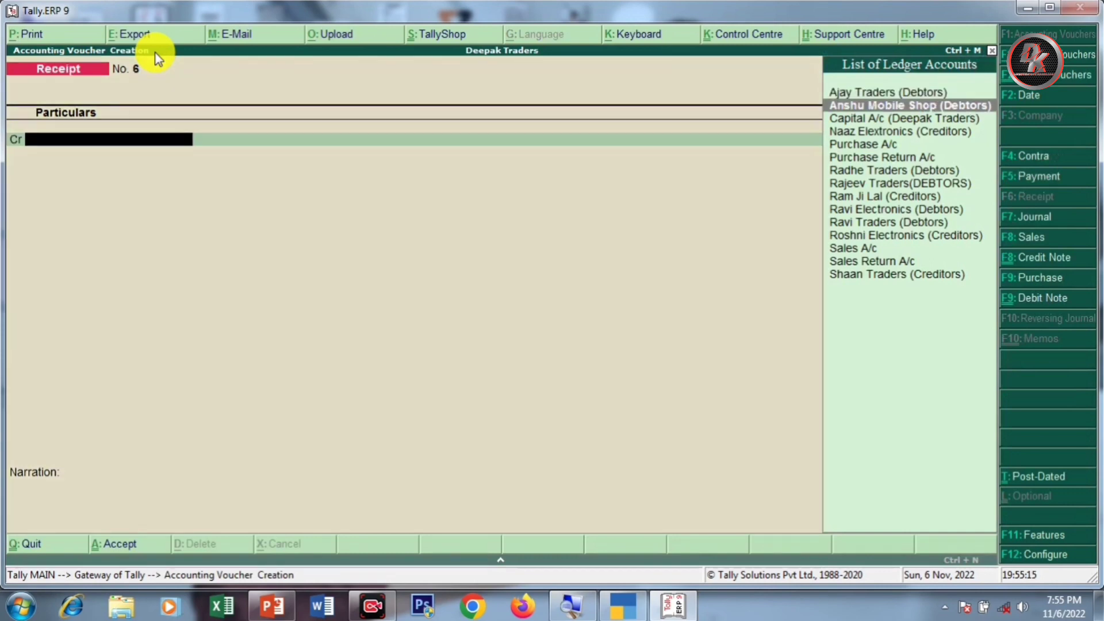
{"action": "key", "text": "Return"}
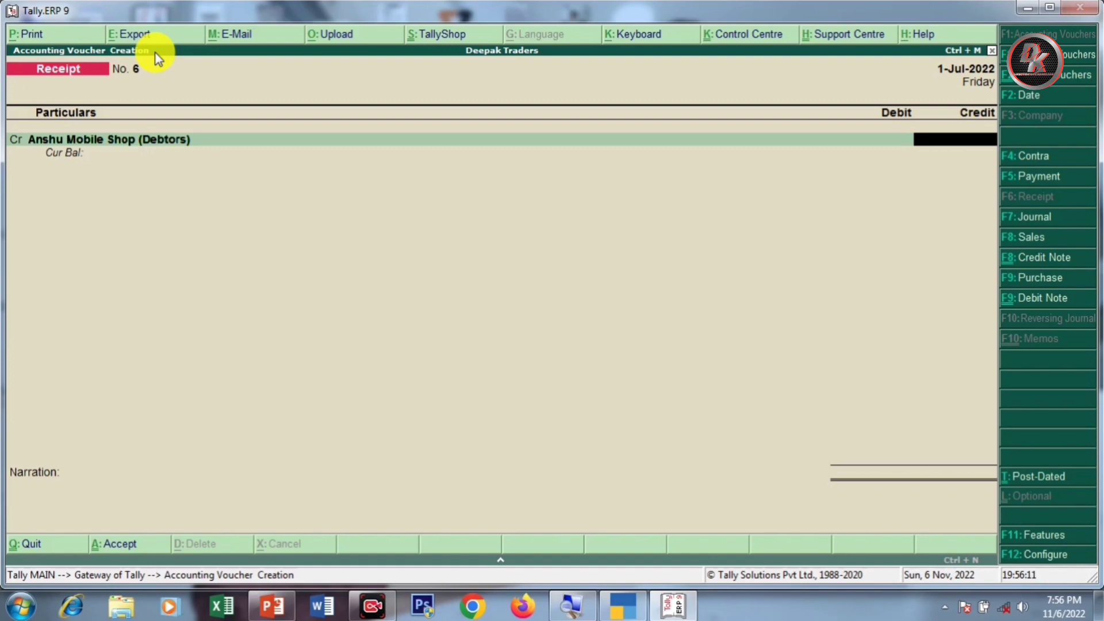
{"action": "key", "text": "F5"}
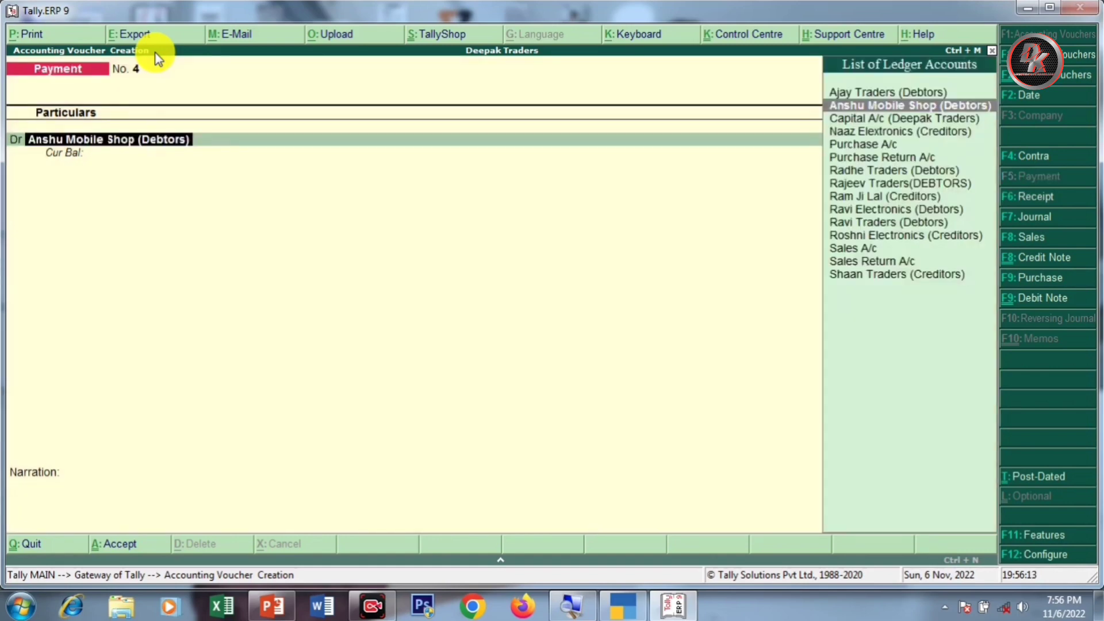
{"action": "key", "text": "Down"}
{"action": "key", "text": "Down"}
{"action": "key", "text": "Return"}
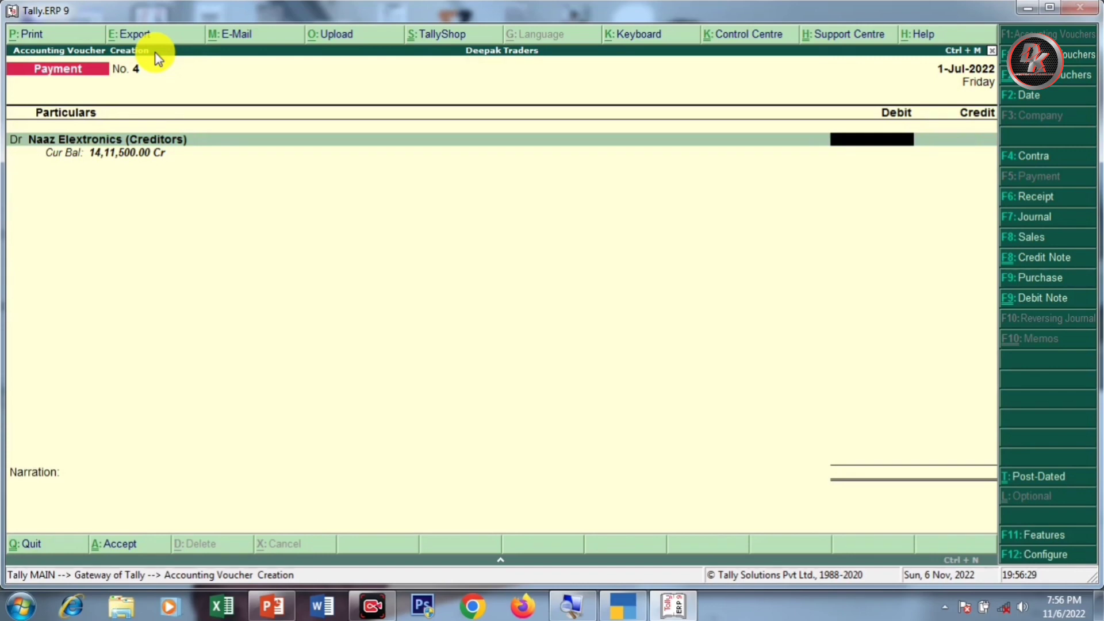
Step: Start a Purchase voucher with Naaz Elextronics as the party and open its receipt note selection
{"action": "key", "text": "F9"}
{"action": "key", "text": "Return"}
{"action": "key", "text": "Return"}
{"action": "key", "text": "Return"}
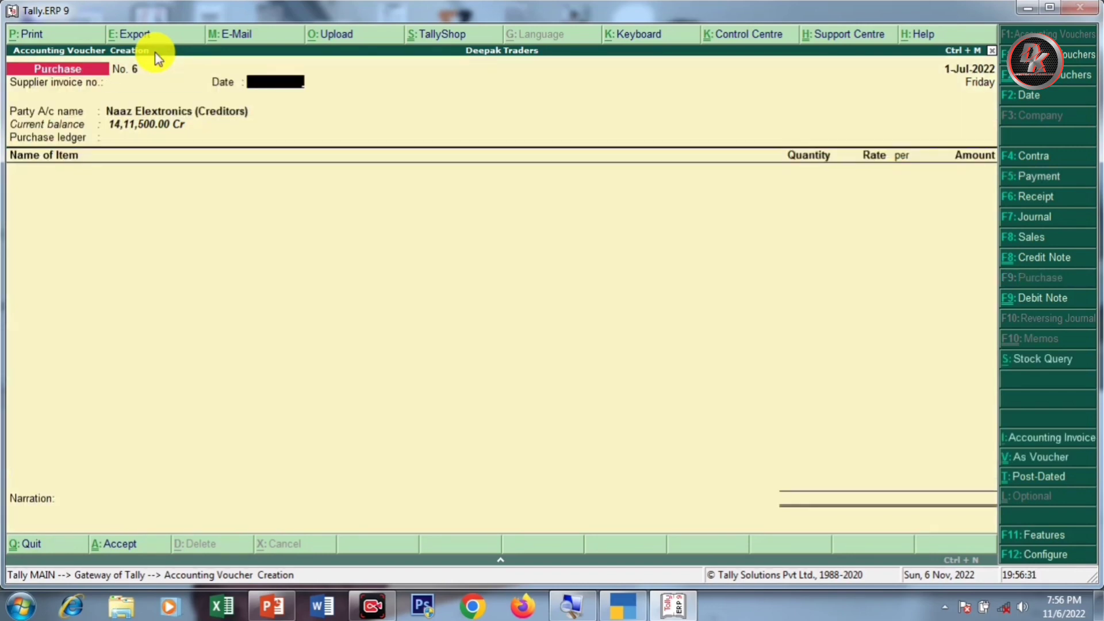
{"action": "key", "text": "Return"}
{"action": "key", "text": "BackSpace"}
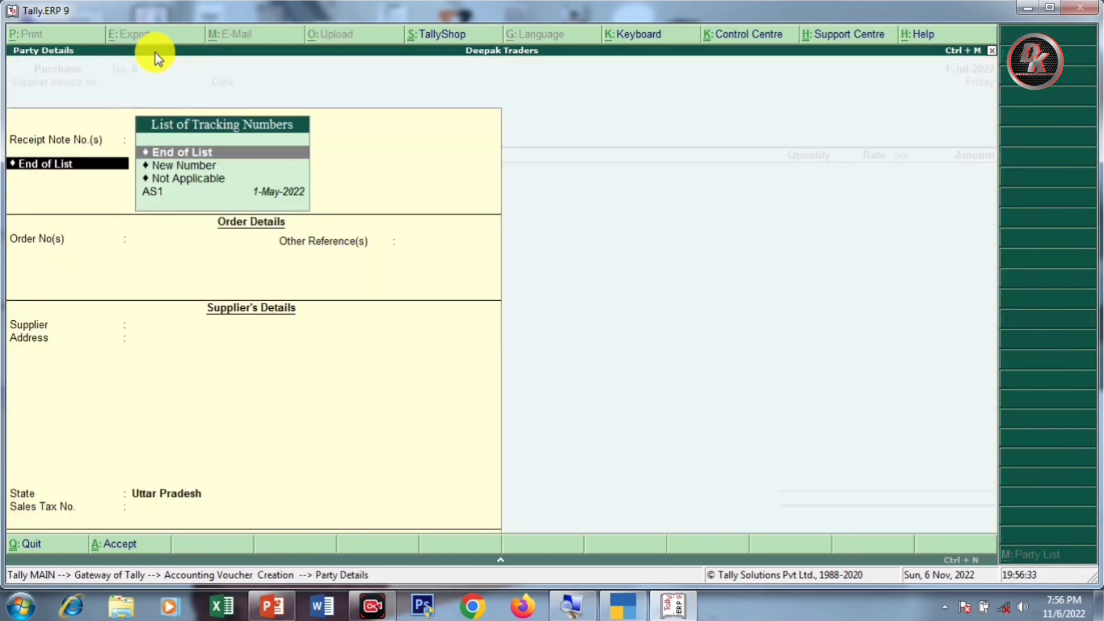
Step: Link the purchase to the receipt note dated 1-May-2022, accept the supplier details, and use Purchase A/c as the purchase ledger
{"action": "key", "text": "Down"}
{"action": "key", "text": "Down"}
{"action": "key", "text": "Down"}
{"action": "key", "text": "Return"}
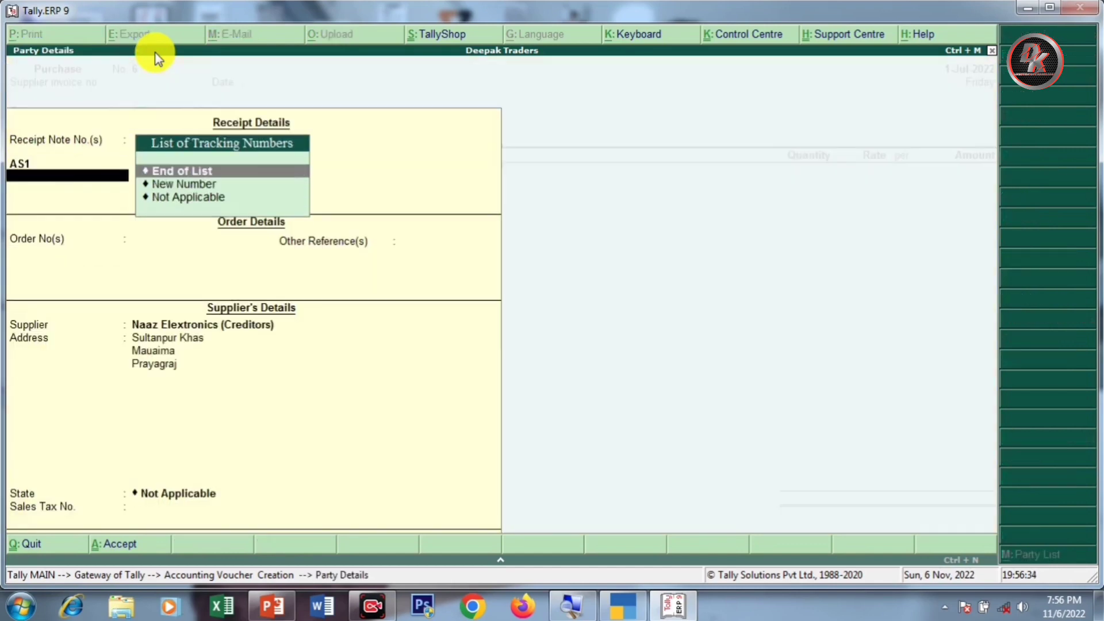
{"action": "key", "text": "Return"}
{"action": "key", "text": "Return"}
{"action": "key", "text": "Return"}
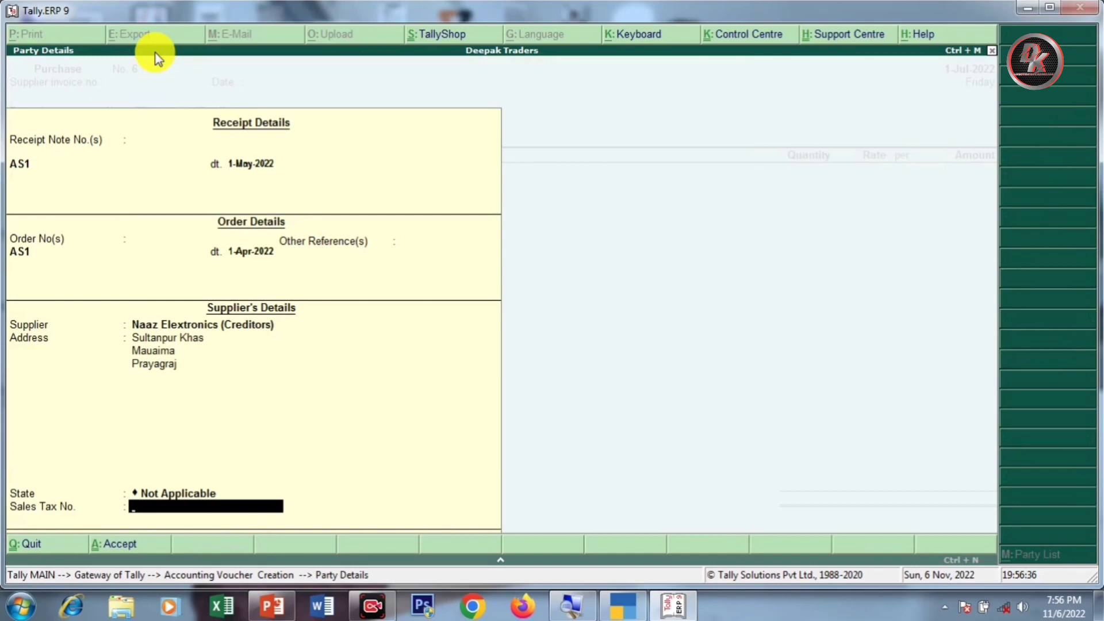
{"action": "key", "text": "Return"}
{"action": "key", "text": "Return"}
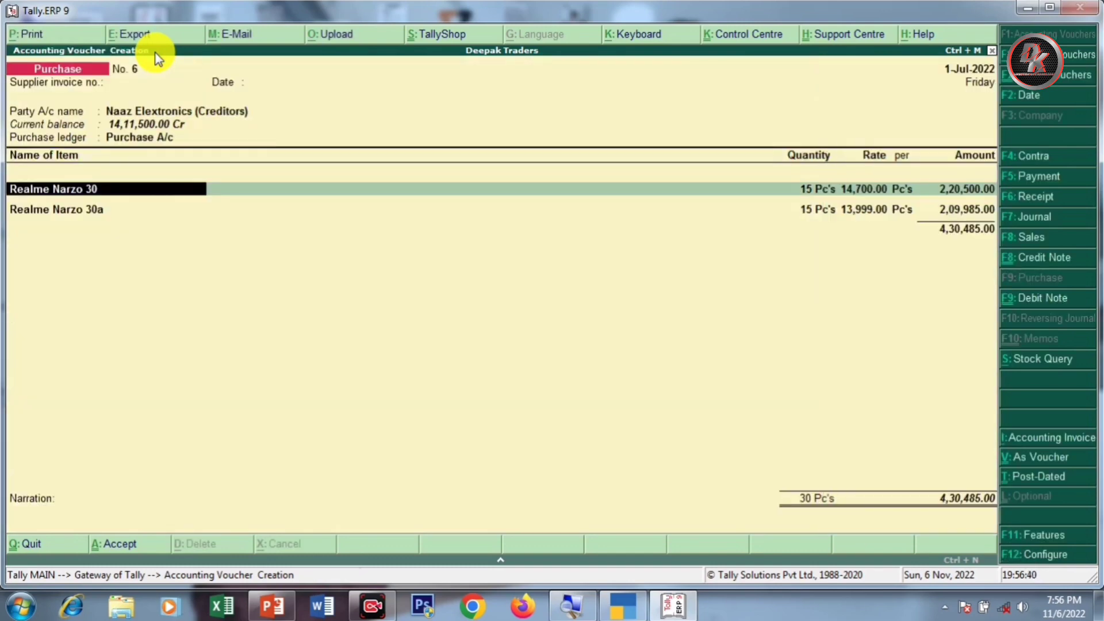
Step: Accept 15 Pc's each of Realme Narzo 30 at 14,700 and Realme Narzo 30a at 13,999, and save the Purchase voucher
{"action": "key", "text": "Return"}
{"action": "key", "text": "Return"}
{"action": "key", "text": "Return"}
{"action": "key", "text": "Return"}
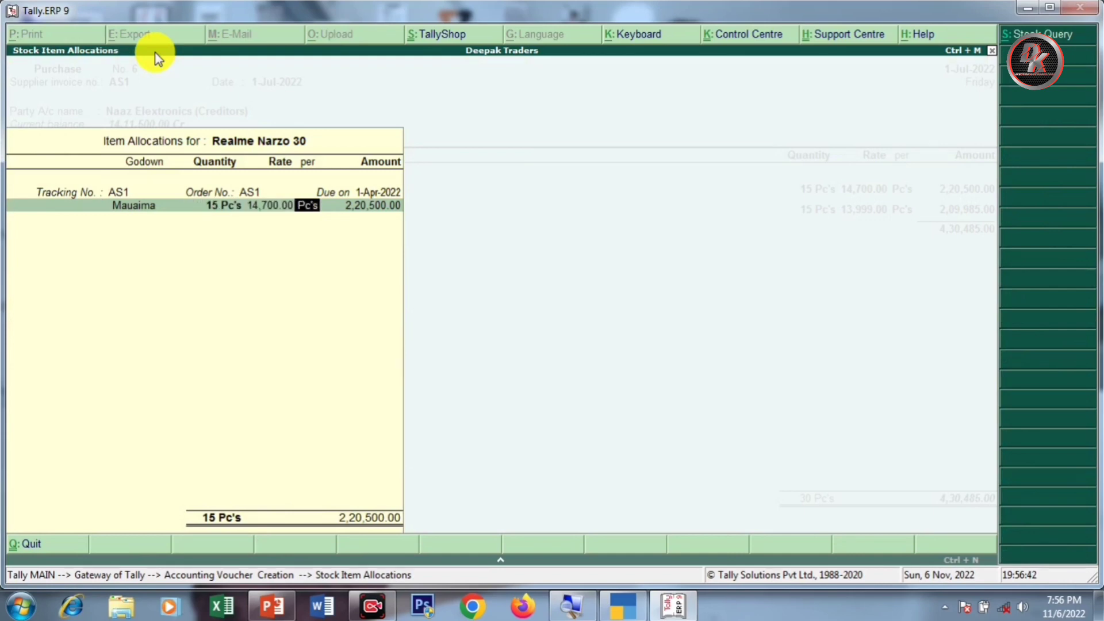
{"action": "key", "text": "Return"}
{"action": "key", "text": "Return"}
{"action": "key", "text": "Return"}
{"action": "key", "text": "Return"}
{"action": "key", "text": "Return"}
{"action": "key", "text": "Return"}
{"action": "key", "text": "Return"}
{"action": "key", "text": "Return"}
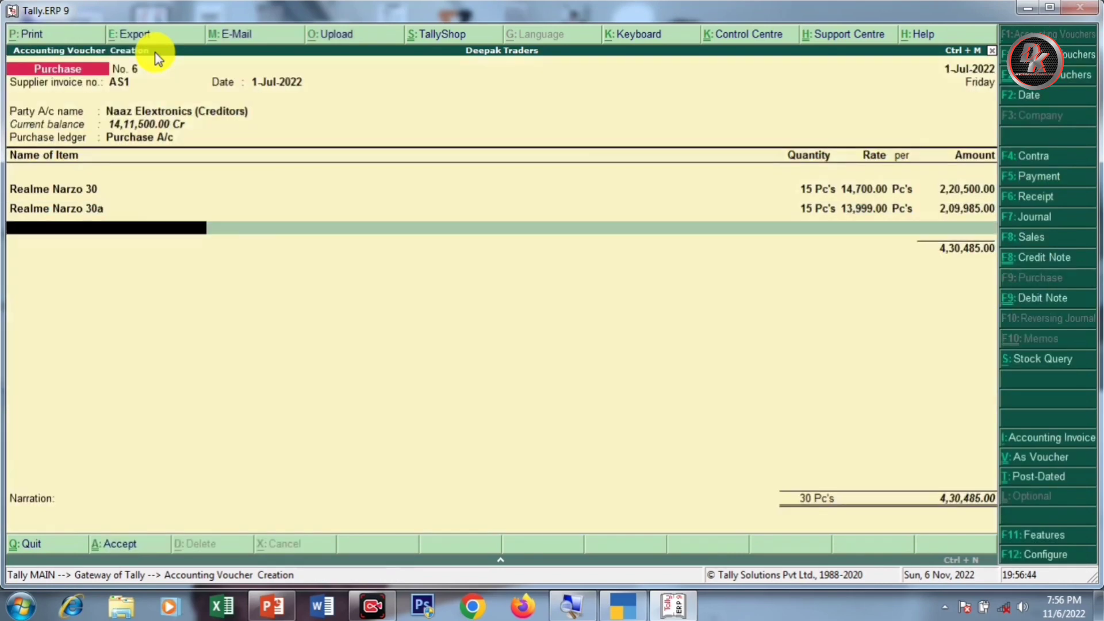
{"action": "key", "text": "Return"}
{"action": "key", "text": "Return"}
{"action": "key", "text": "Return"}
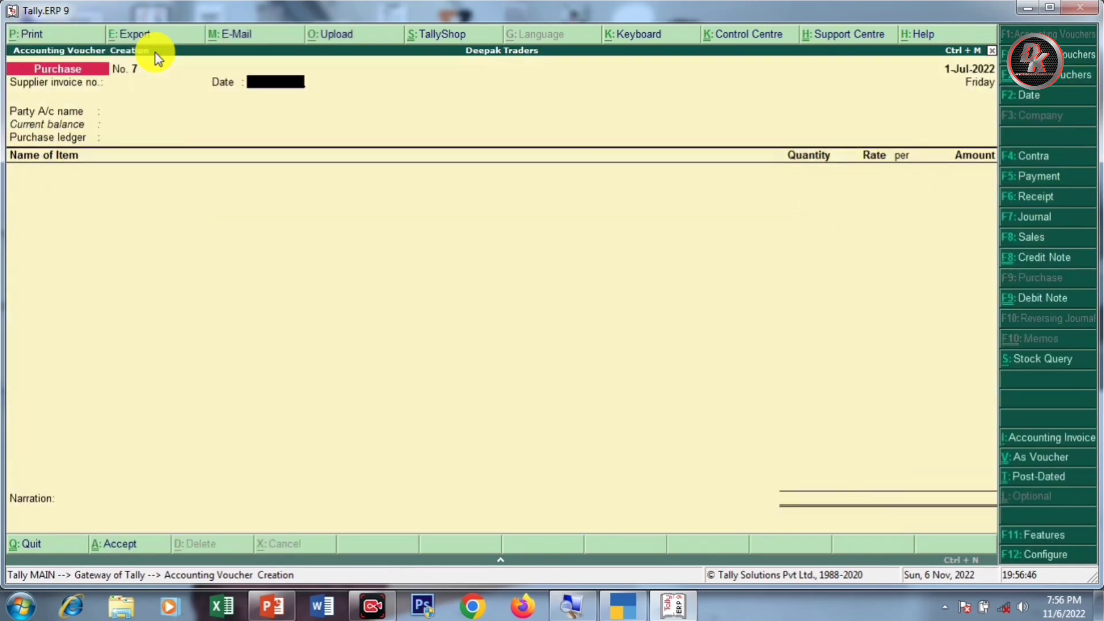
Step: Start a Payment voucher with Naaz Elextronics as the debited ledger
{"action": "key", "text": "F5"}
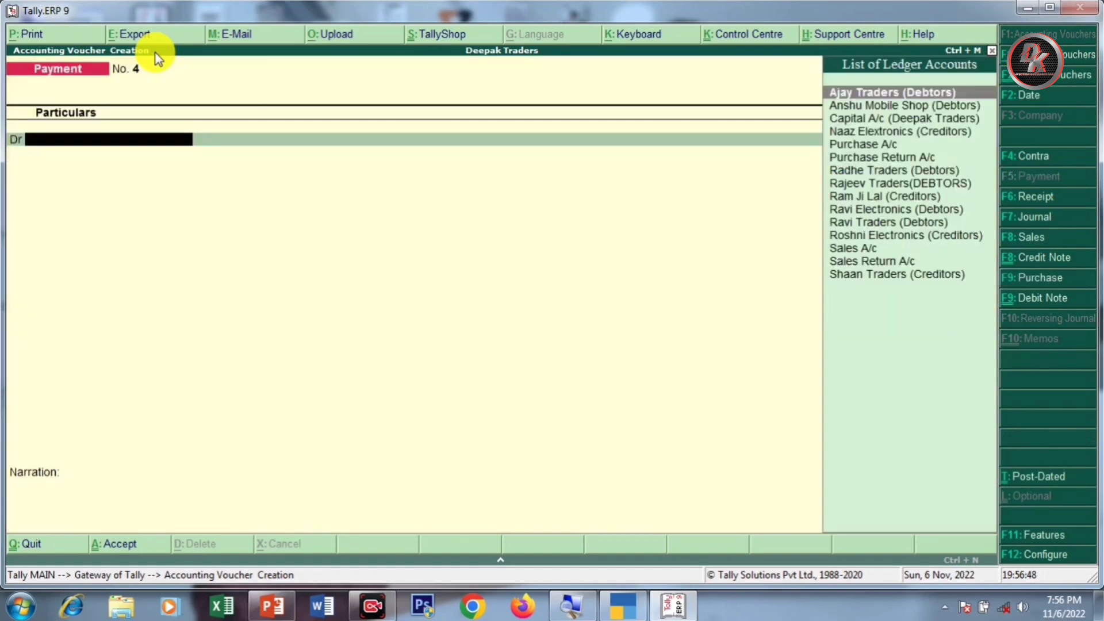
{"action": "key", "text": "Down"}
{"action": "key", "text": "Down"}
{"action": "key", "text": "Down"}
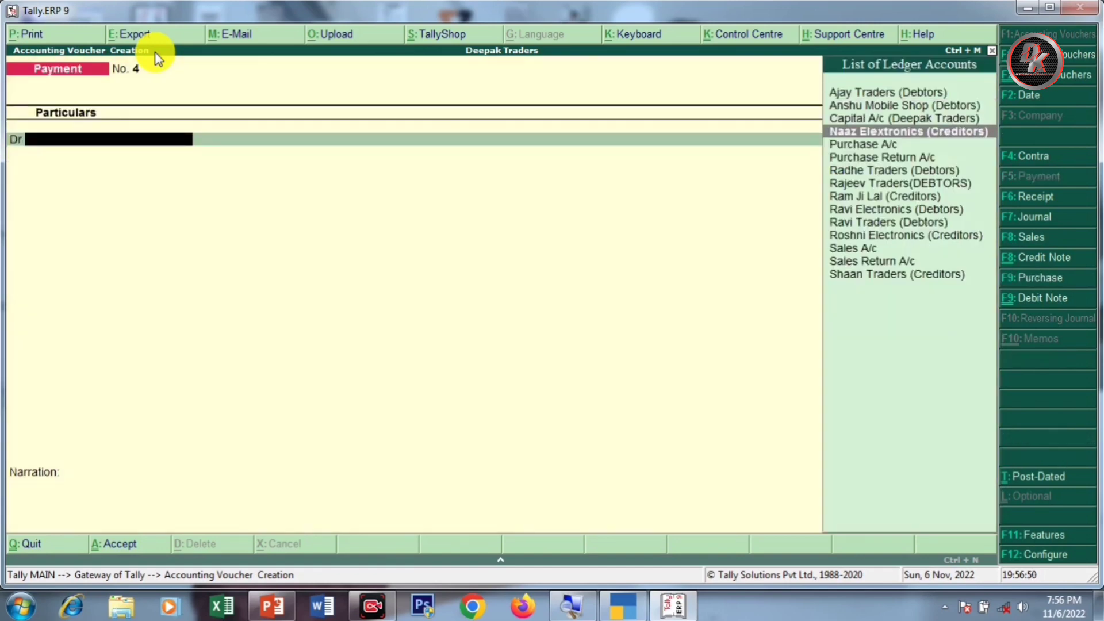
{"action": "key", "text": "Return"}
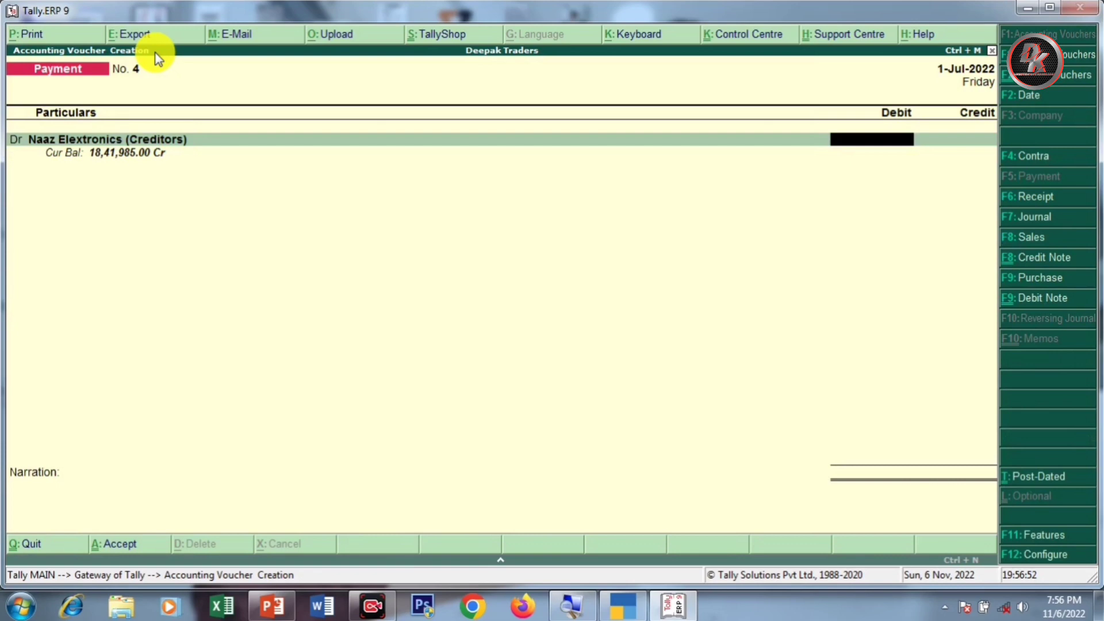